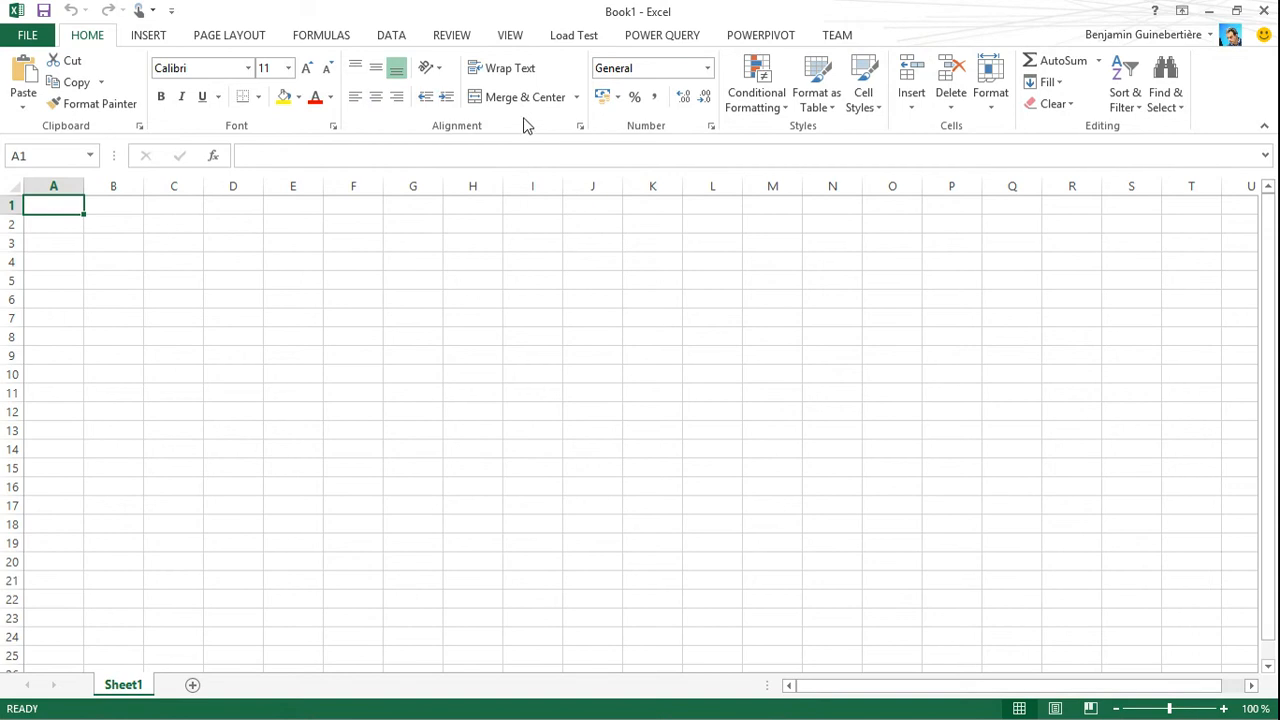
Open the workbook's PowerPivot data model and start a table import from an Others (OLEDB/ODBC) data source
{"action": "left_click", "coordinate": [750, 40]}
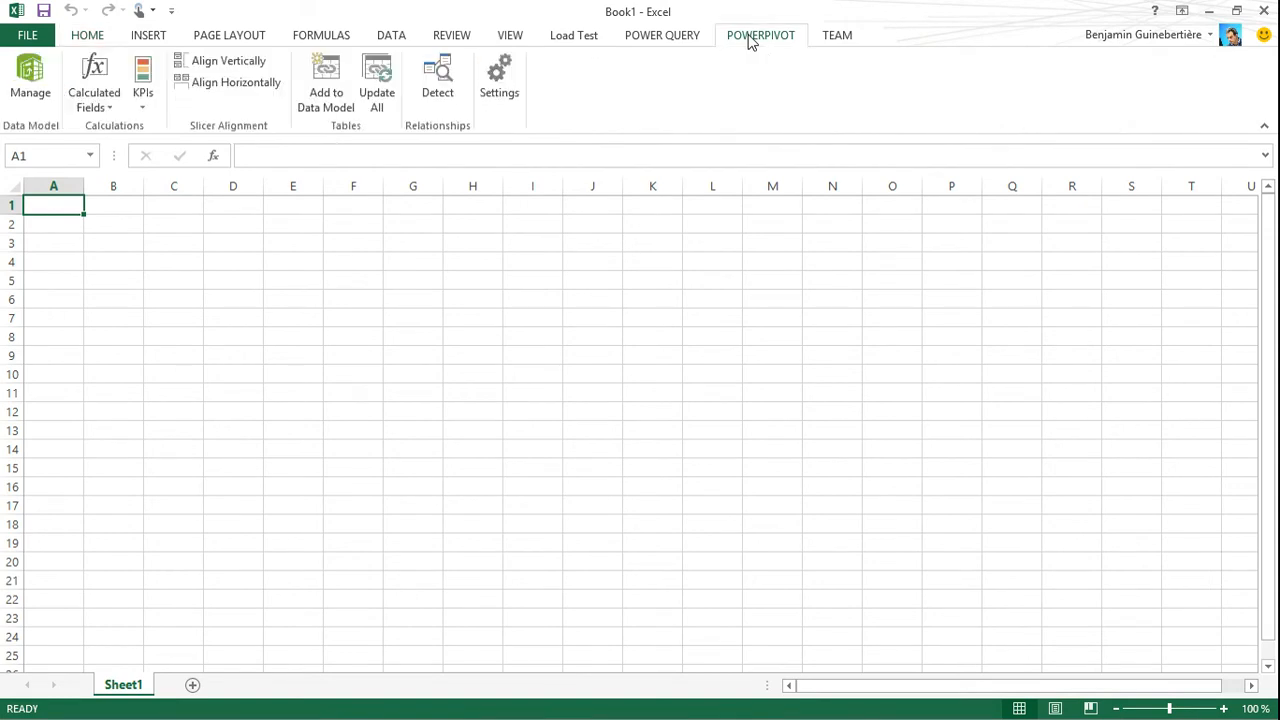
{"action": "left_click", "coordinate": [12, 92]}
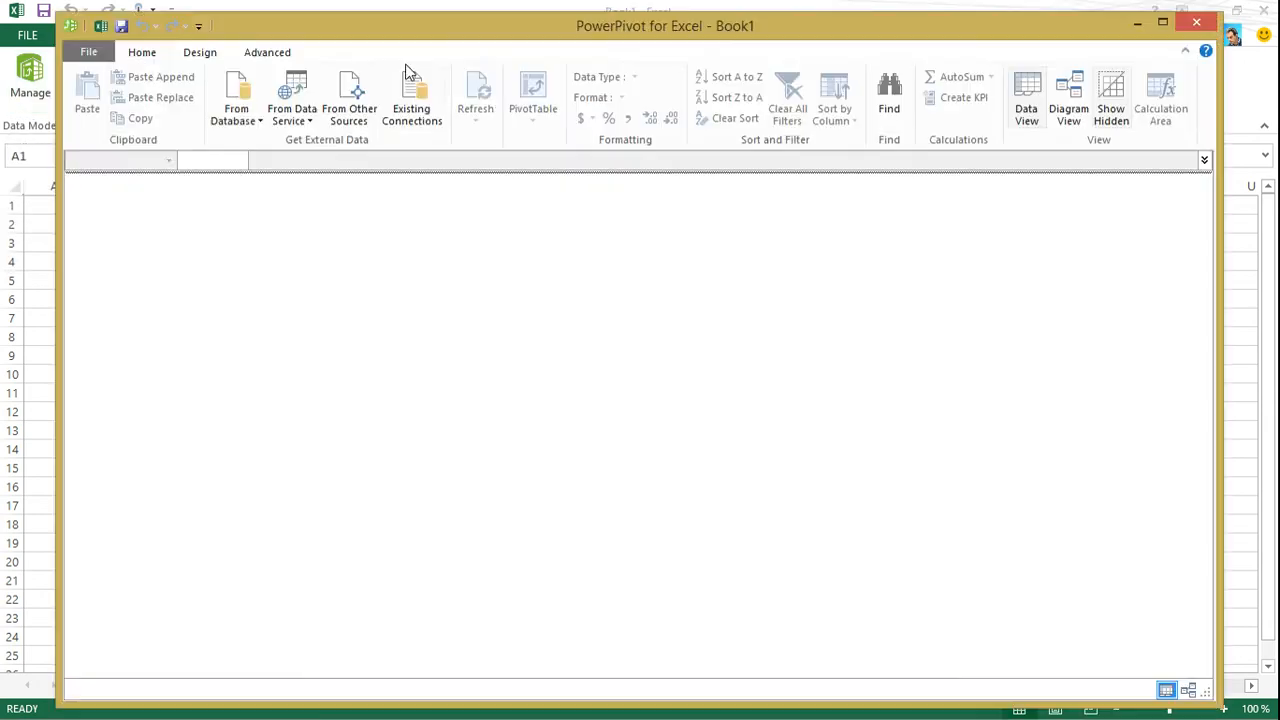
{"action": "double_click", "coordinate": [415, 31]}
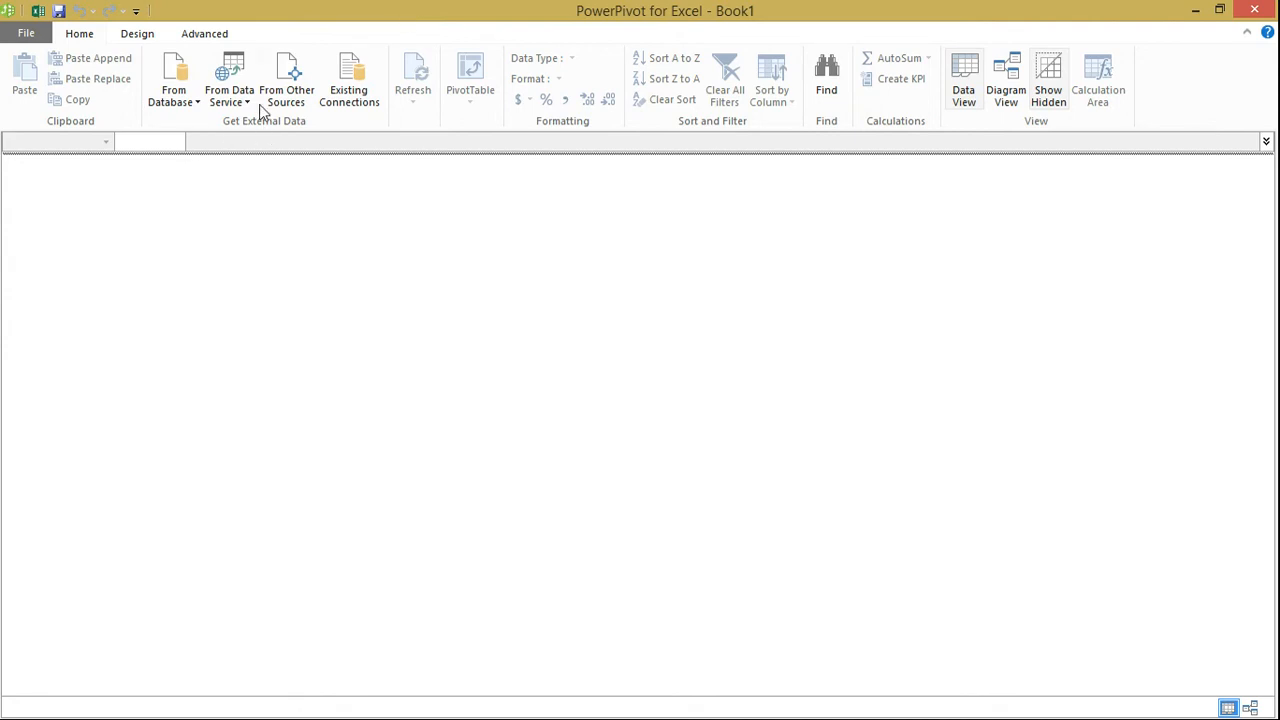
{"action": "left_click", "coordinate": [287, 88]}
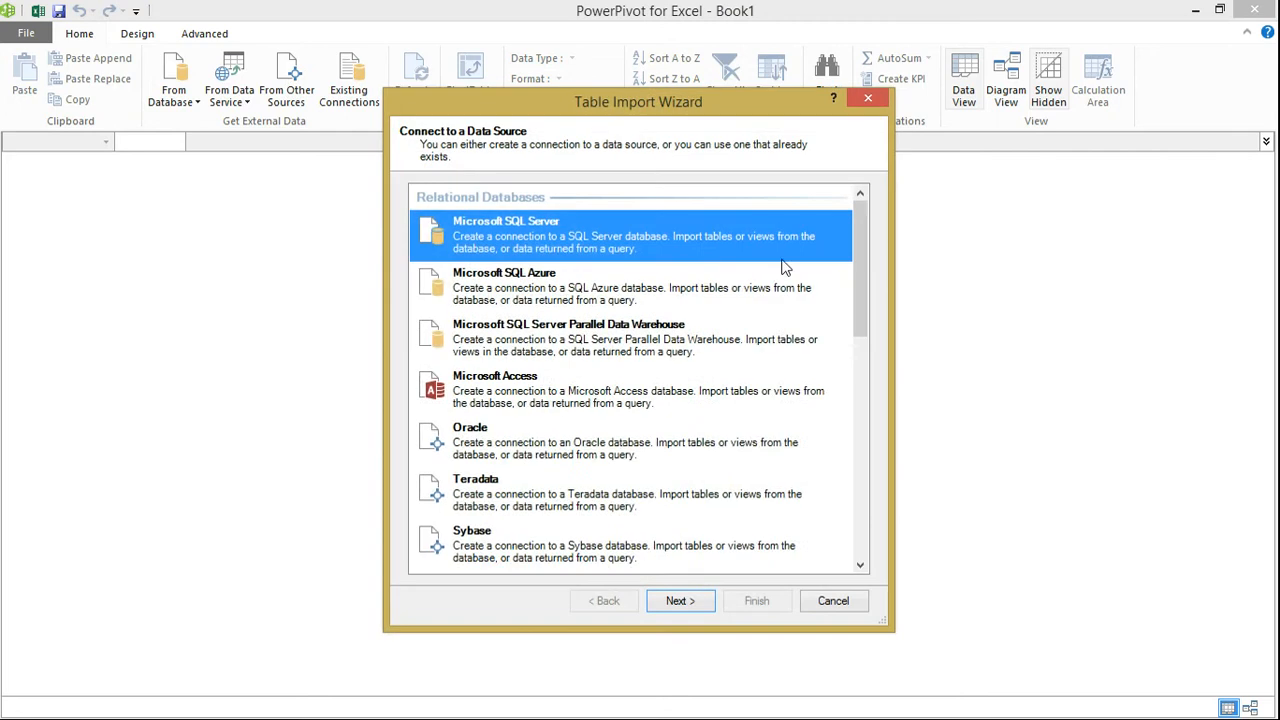
{"action": "left_click_drag", "start_coordinate": [858, 236], "coordinate": [884, 369]}
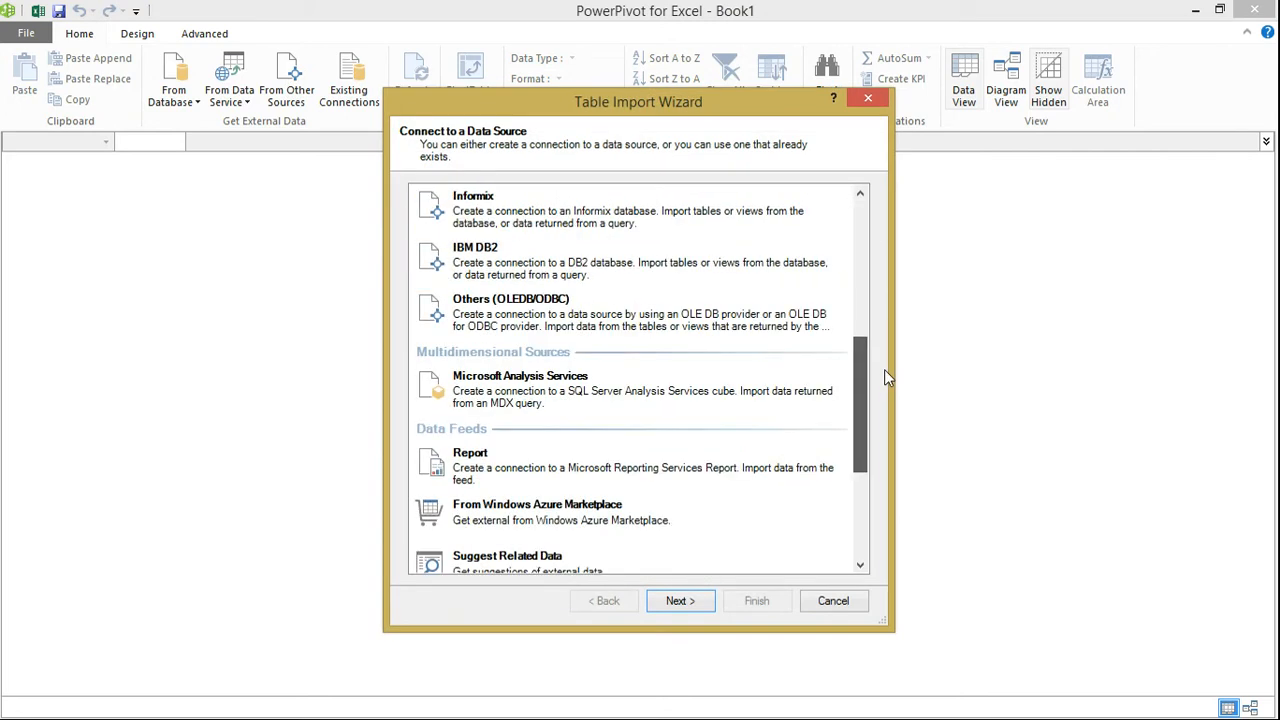
{"action": "left_click", "coordinate": [645, 318]}
{"action": "left_click", "coordinate": [682, 600]}
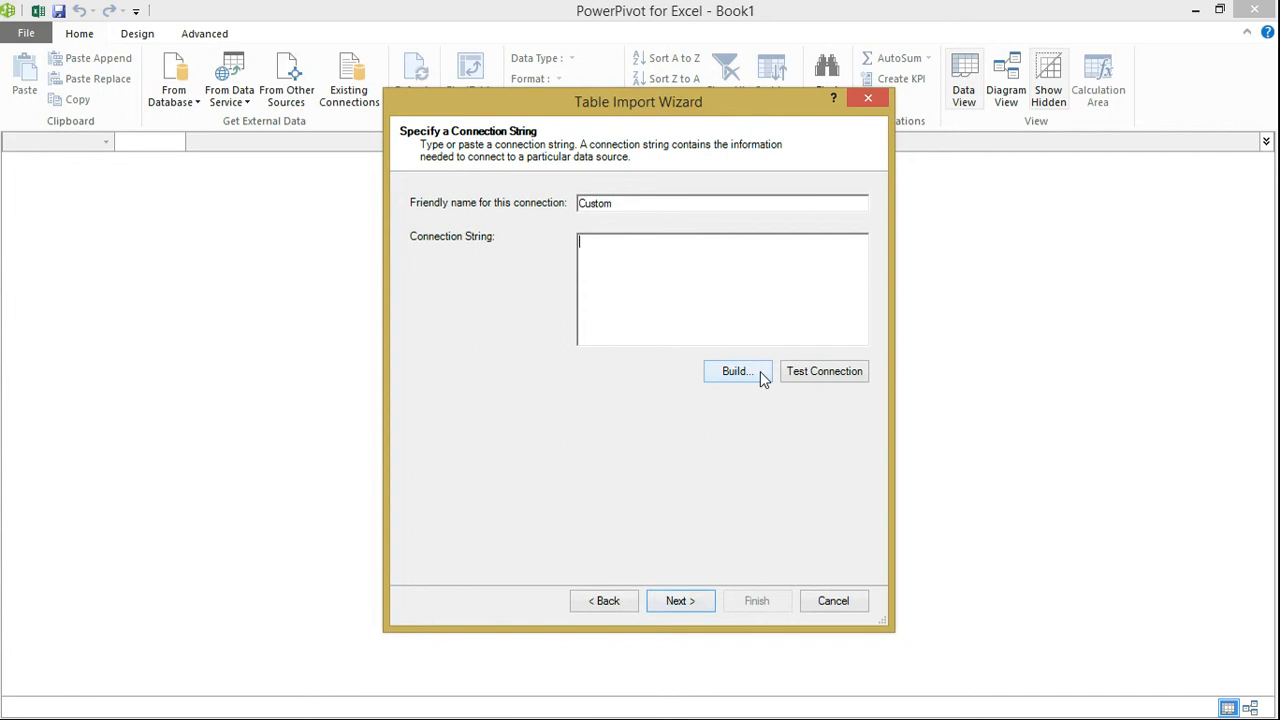
Name the connection HDInsightOdbc and build its connection string with the data source name hadoop-sur-azure-20
{"action": "left_click_drag", "start_coordinate": [640, 197], "coordinate": [478, 200]}
{"action": "type", "text": "HDInsightOdbc"}
{"action": "left_click", "coordinate": [724, 374]}
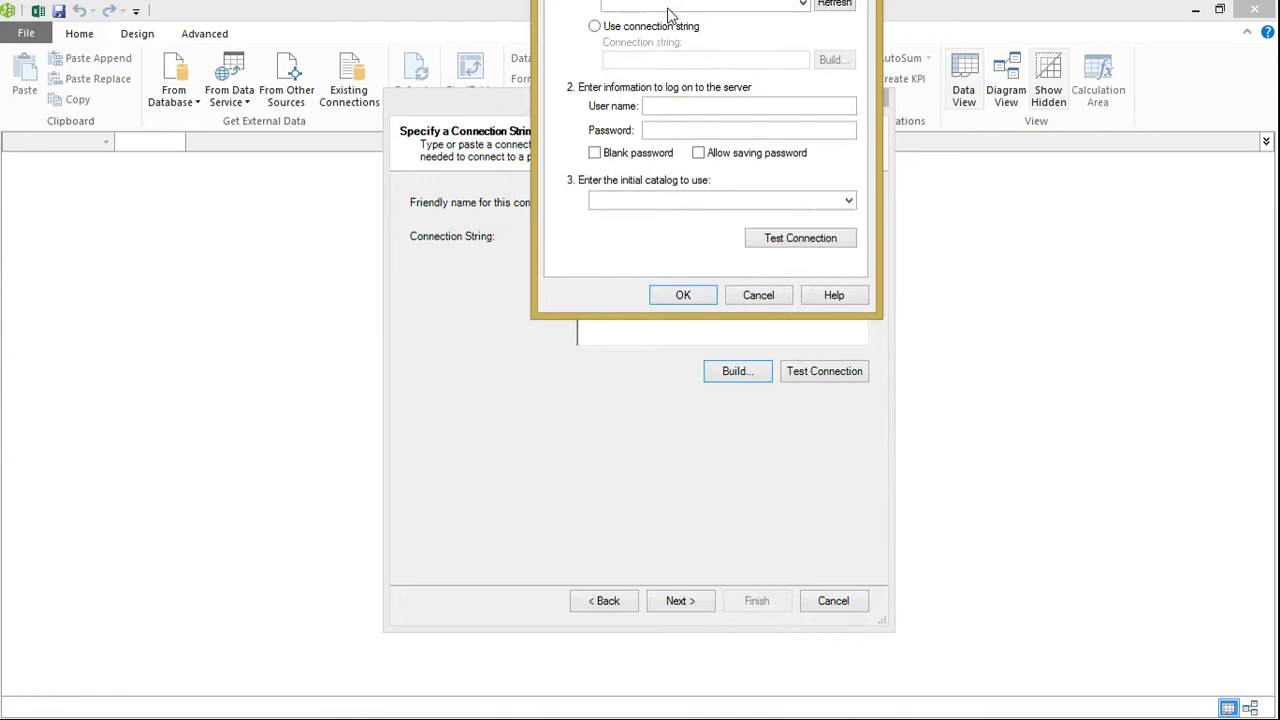
{"action": "left_click", "coordinate": [844, 252]}
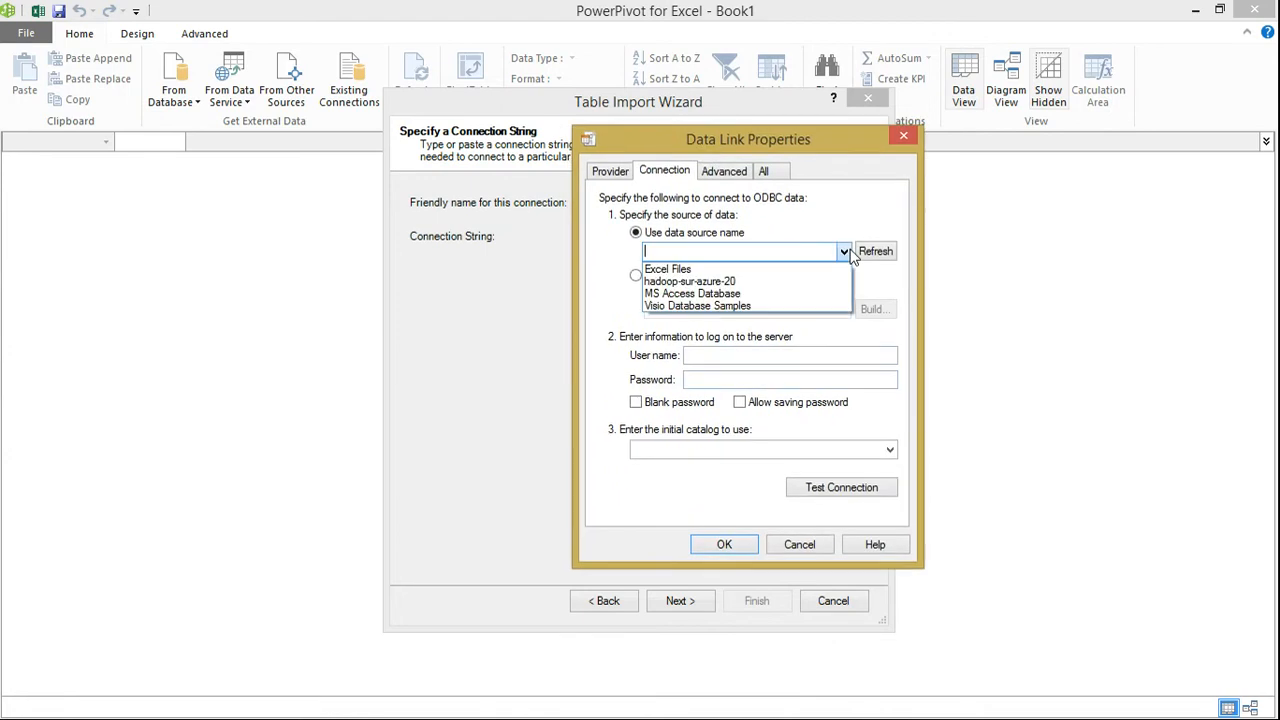
{"action": "left_click", "coordinate": [742, 281]}
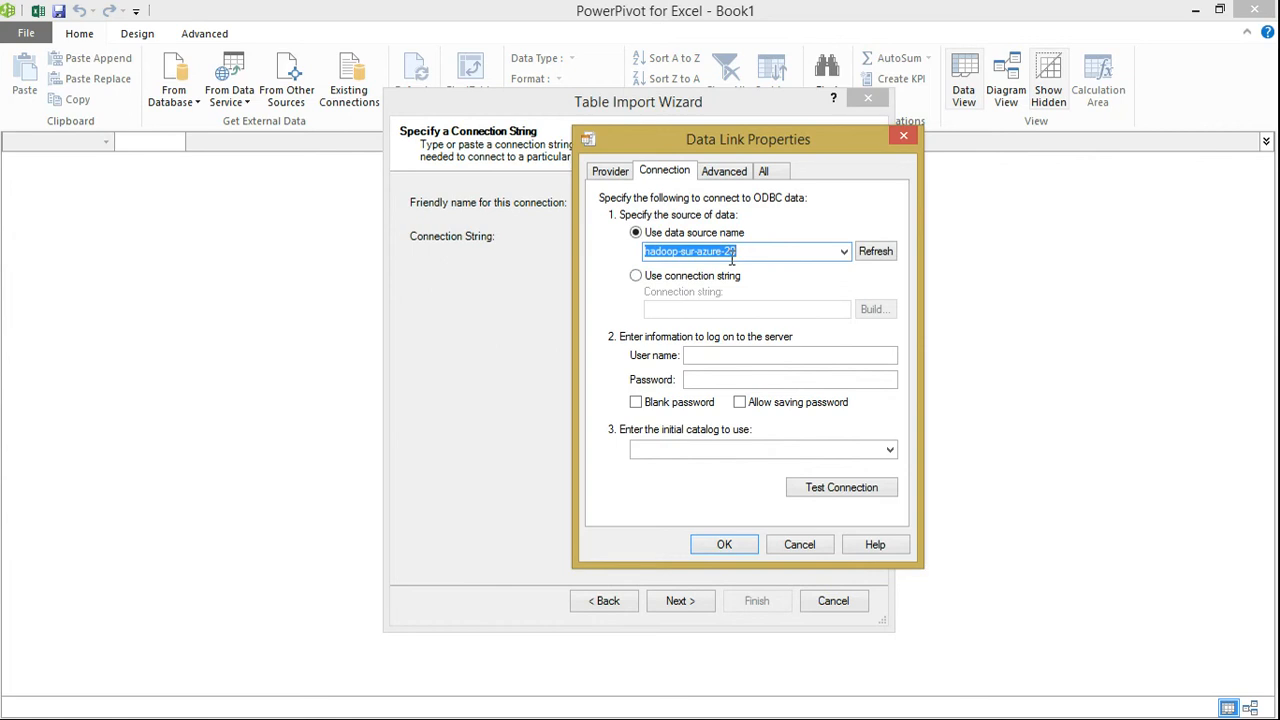
Find the 32-bit ODBC data source administrator through a system search for odbc and open the hadoop-sur-azure-20 configuration
{"action": "key", "text": "super+c"}
{"action": "left_click", "coordinate": [1237, 178]}
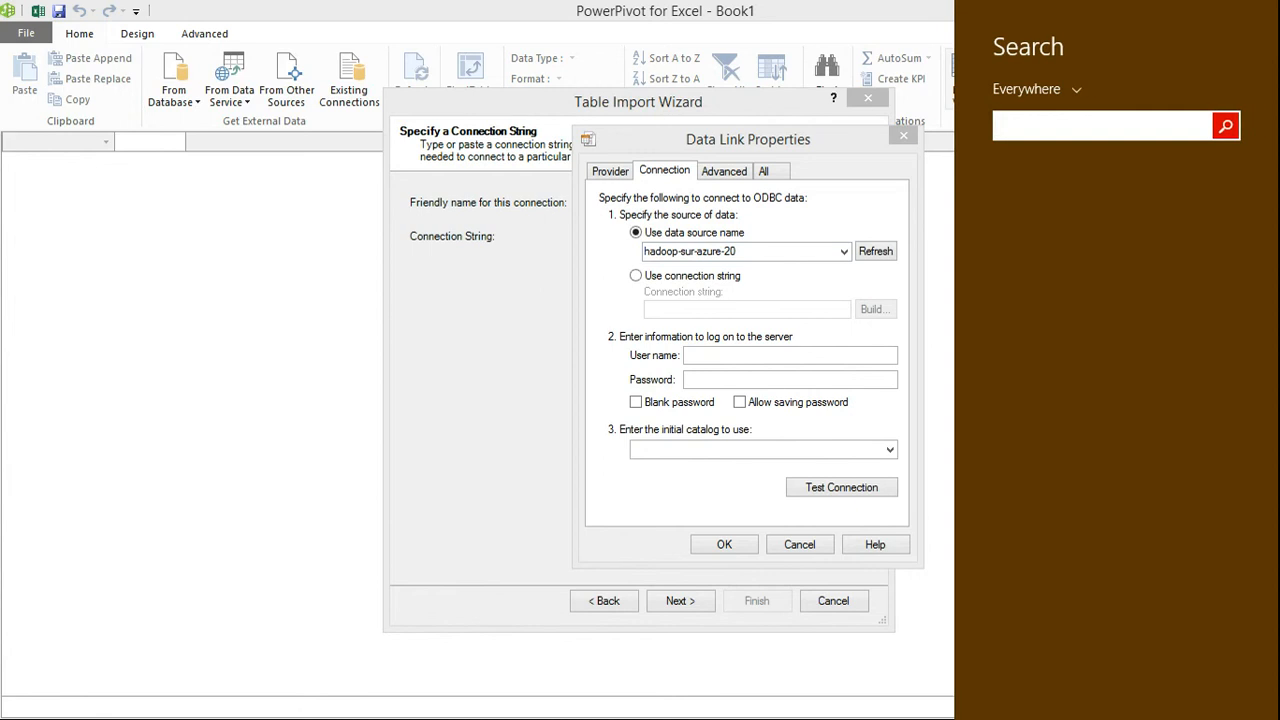
{"action": "type", "text": "odbc"}
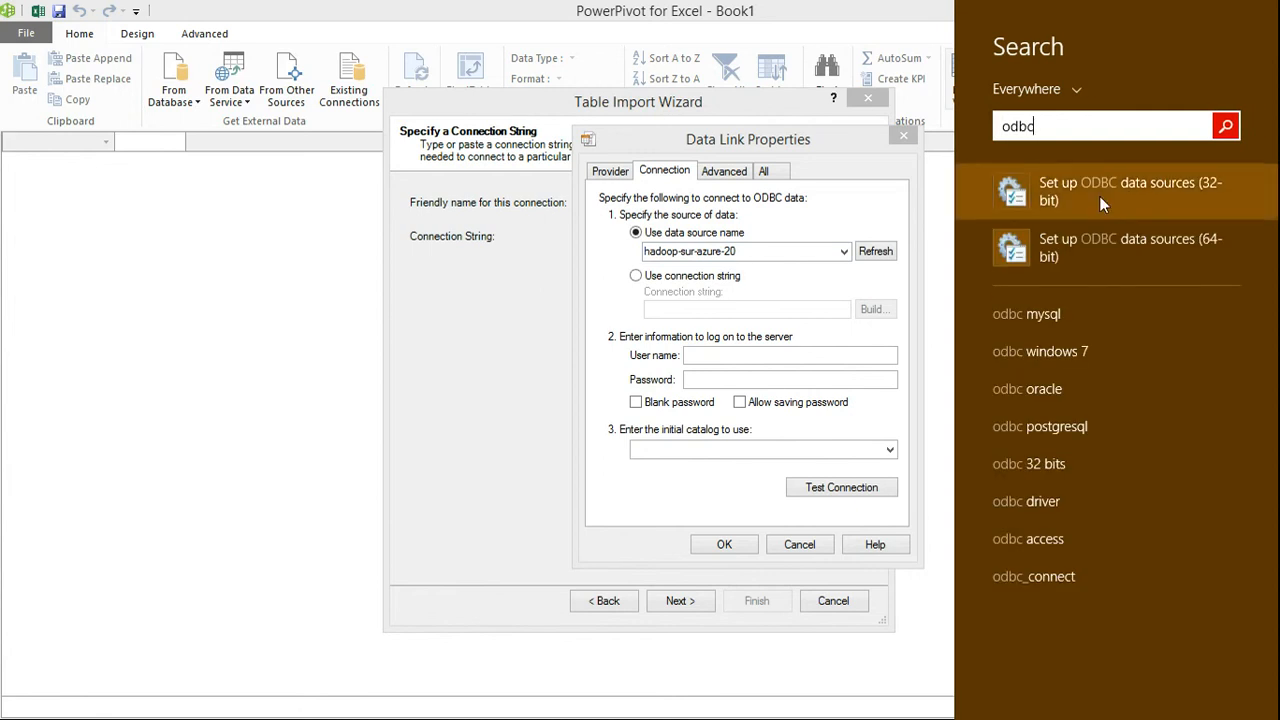
{"action": "left_click", "coordinate": [1099, 196]}
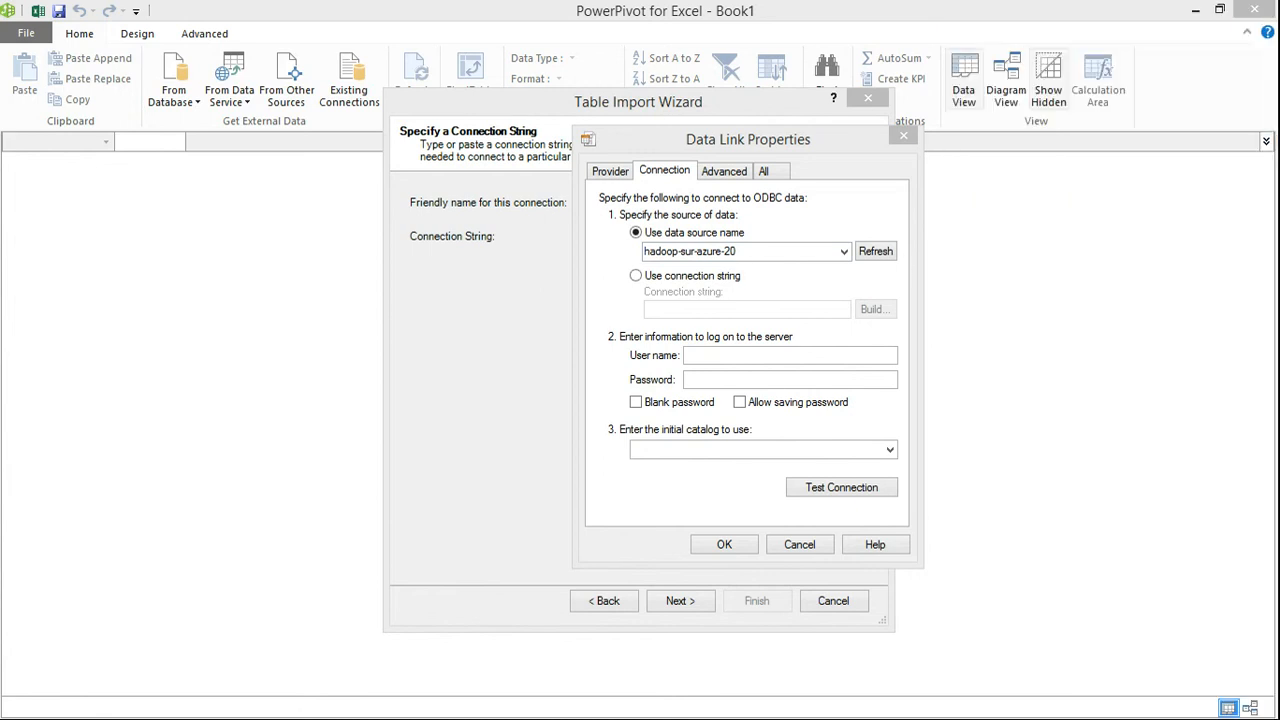
{"action": "left_click_drag", "start_coordinate": [720, 26], "coordinate": [305, 137]}
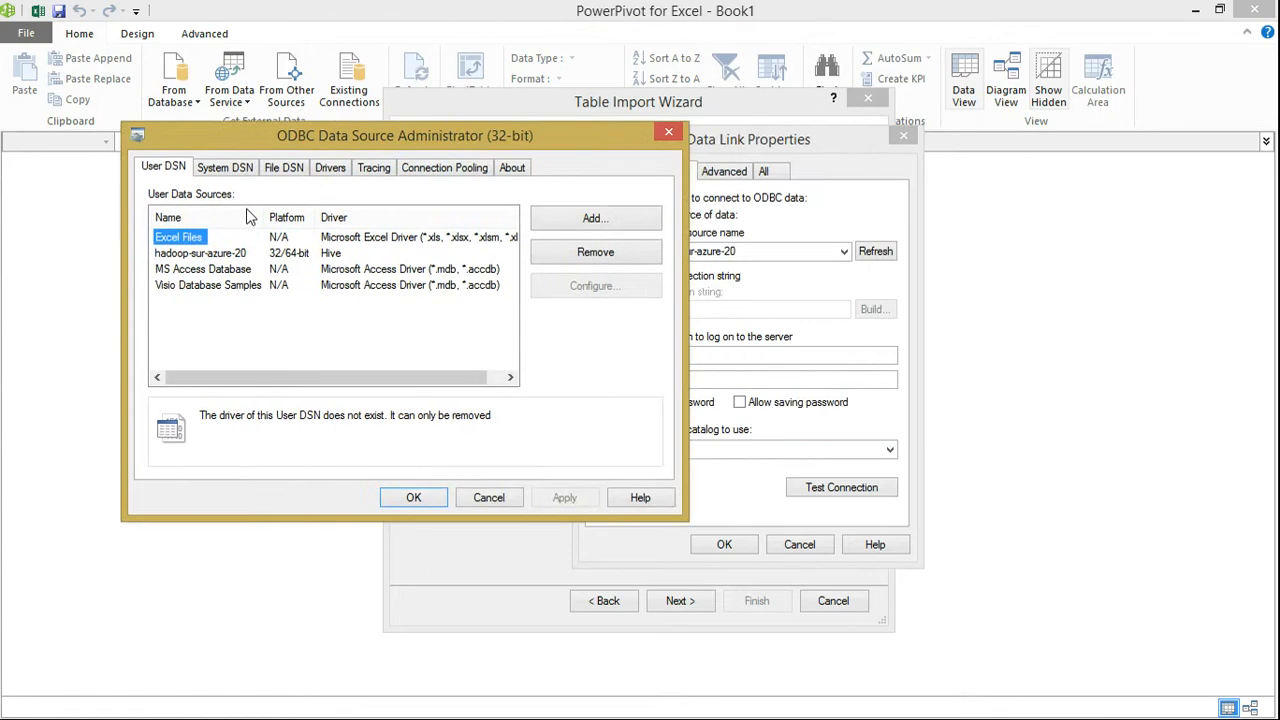
{"action": "left_click", "coordinate": [198, 254]}
{"action": "double_click", "coordinate": [200, 256]}
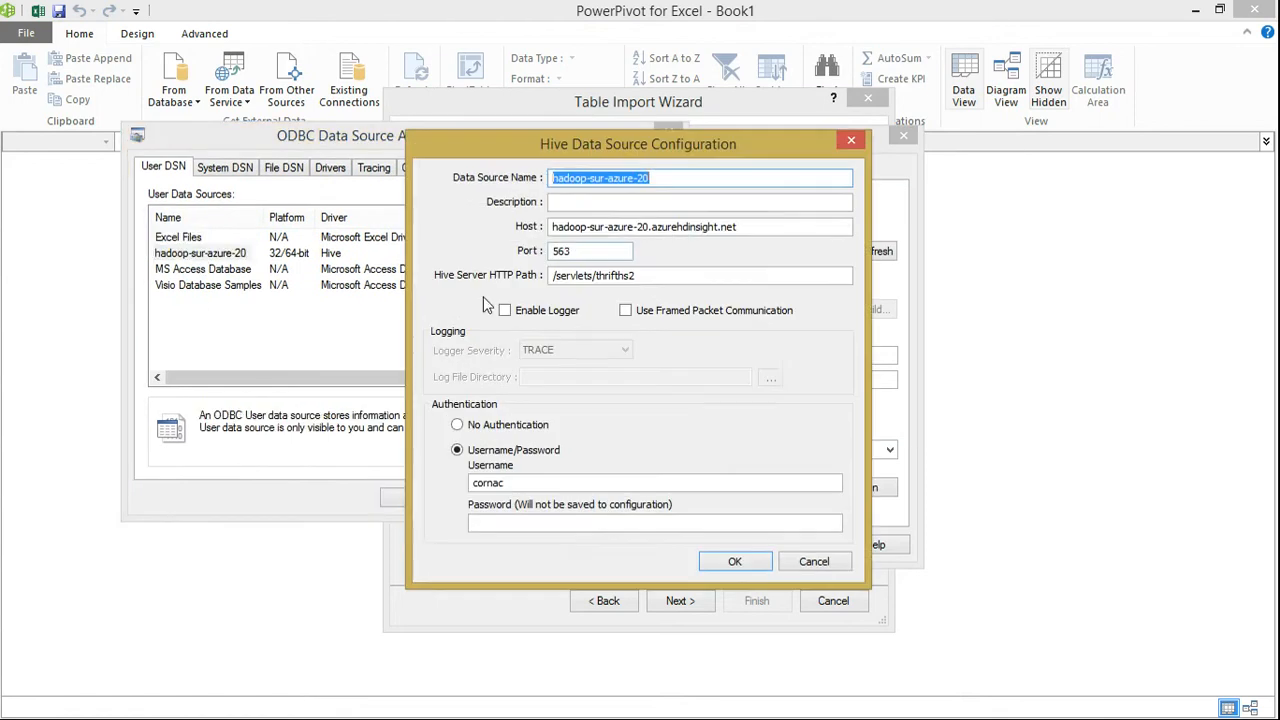
Examine the Hive data source's name and host settings, then close the configuration and the ODBC administrator
{"action": "left_click", "coordinate": [679, 180]}
{"action": "left_click", "coordinate": [624, 228]}
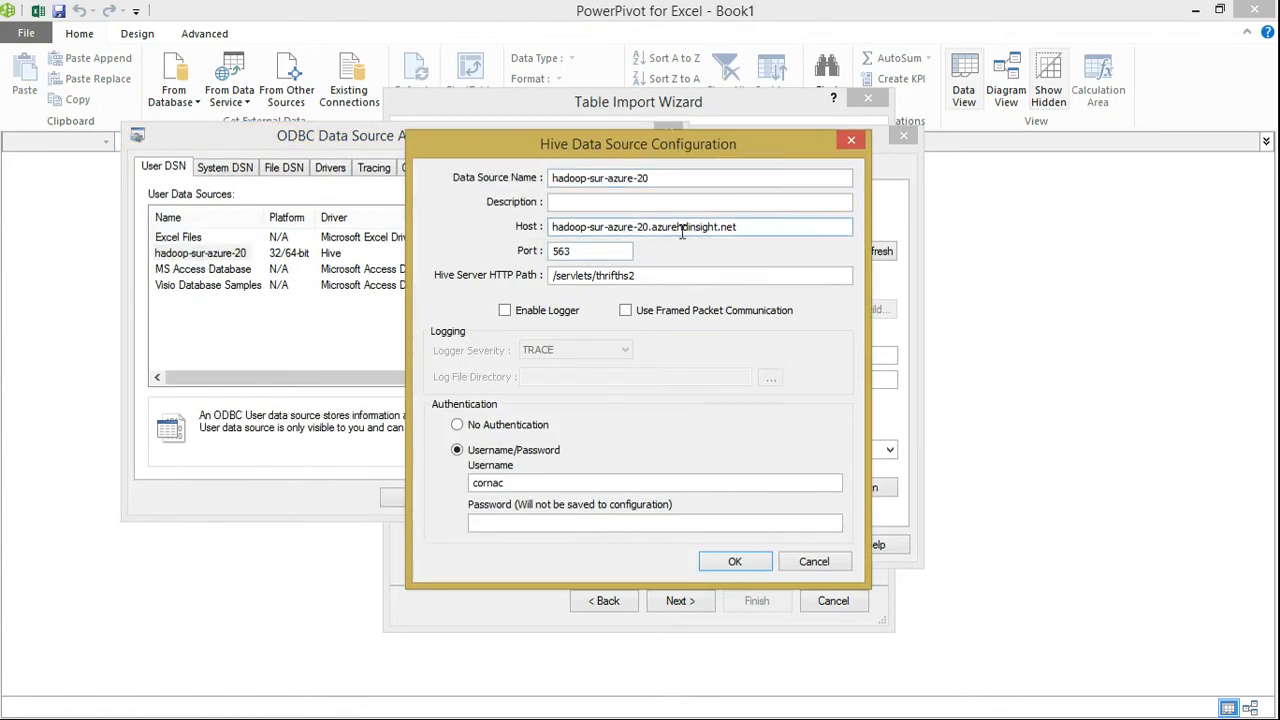
{"action": "left_click_drag", "start_coordinate": [759, 228], "coordinate": [504, 240]}
{"action": "left_click", "coordinate": [765, 227]}
{"action": "left_click", "coordinate": [850, 140]}
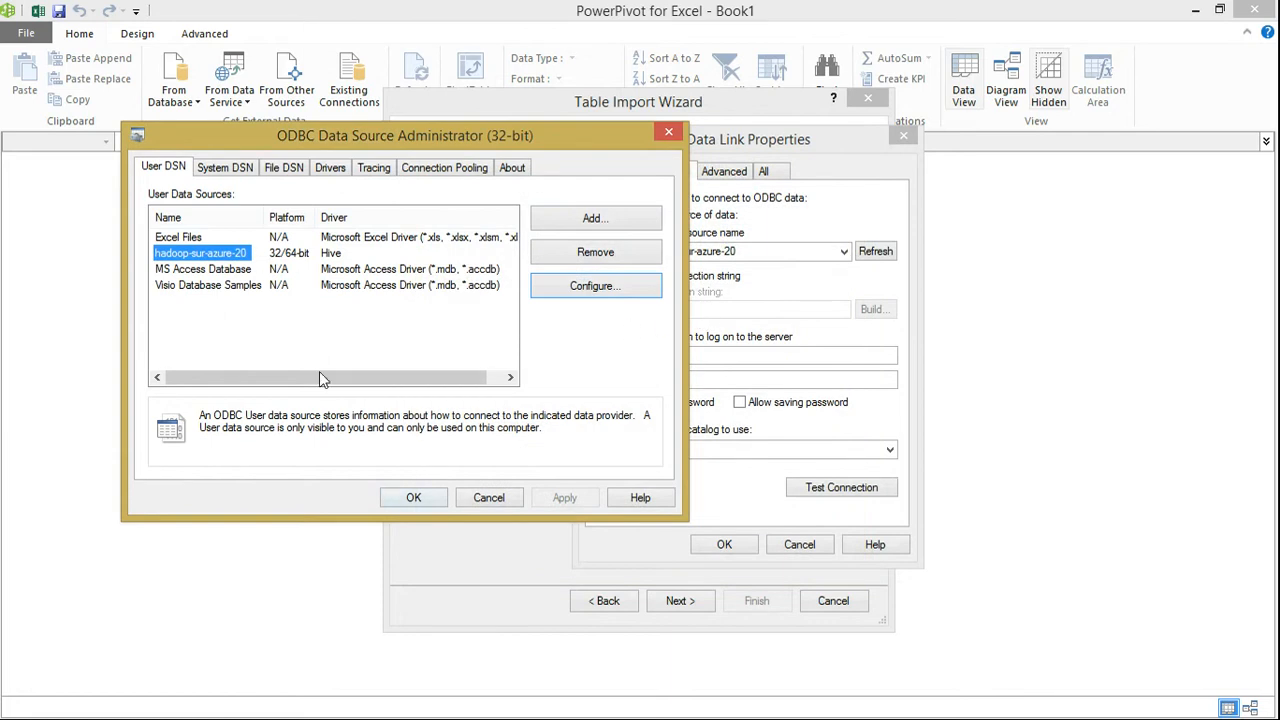
{"action": "left_click", "coordinate": [408, 498]}
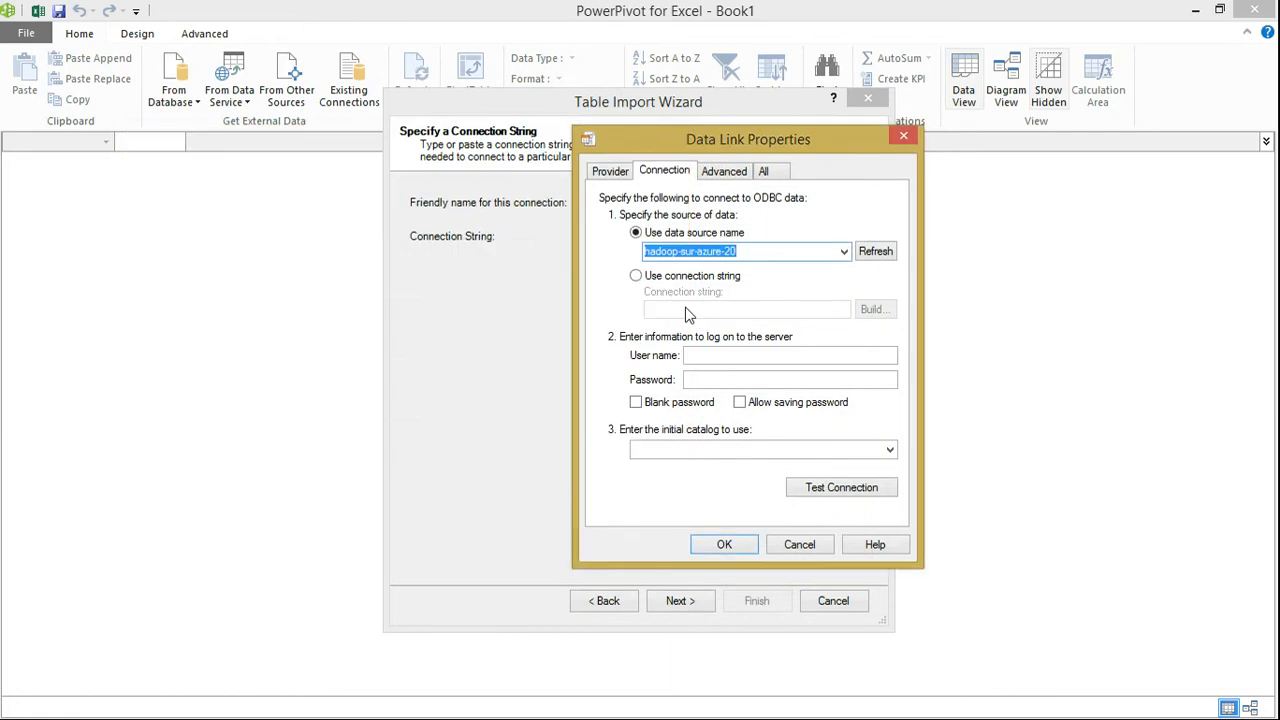
Enter the server user name and password in the data link properties and allow saving the password
{"action": "left_click", "coordinate": [699, 355]}
{"action": "type", "text": "comac"}
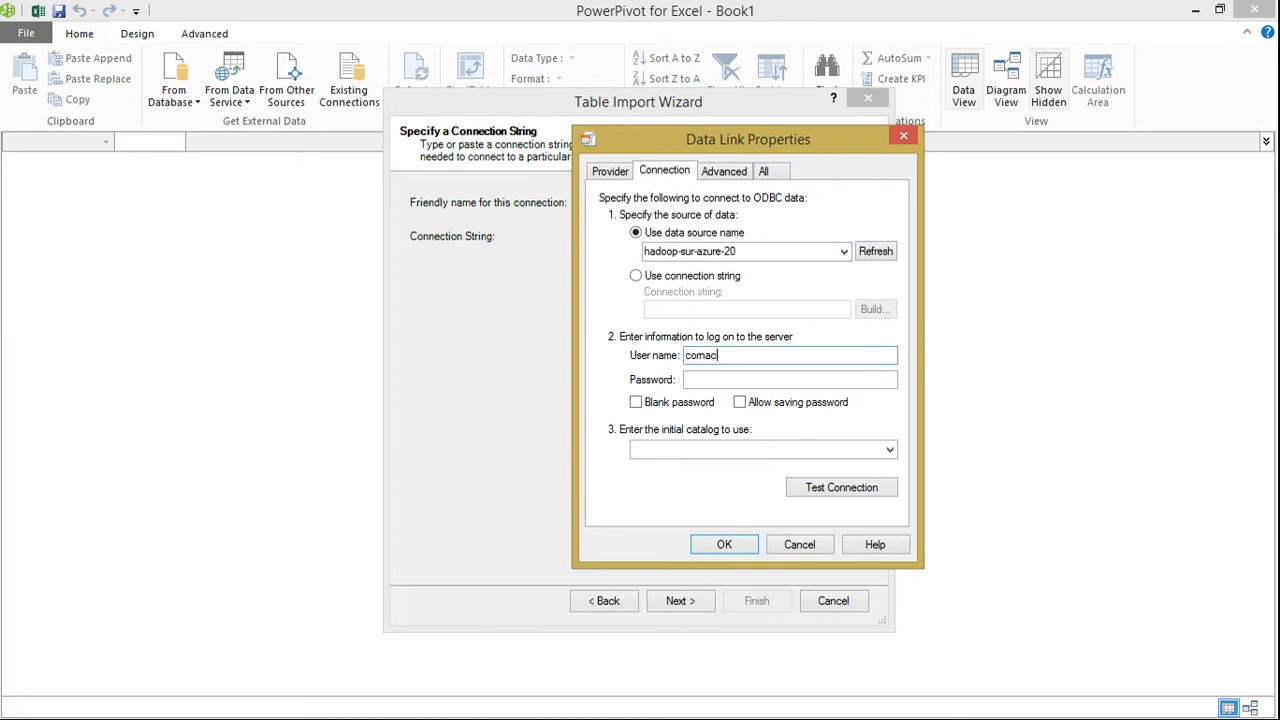
{"action": "key", "text": "Tab"}
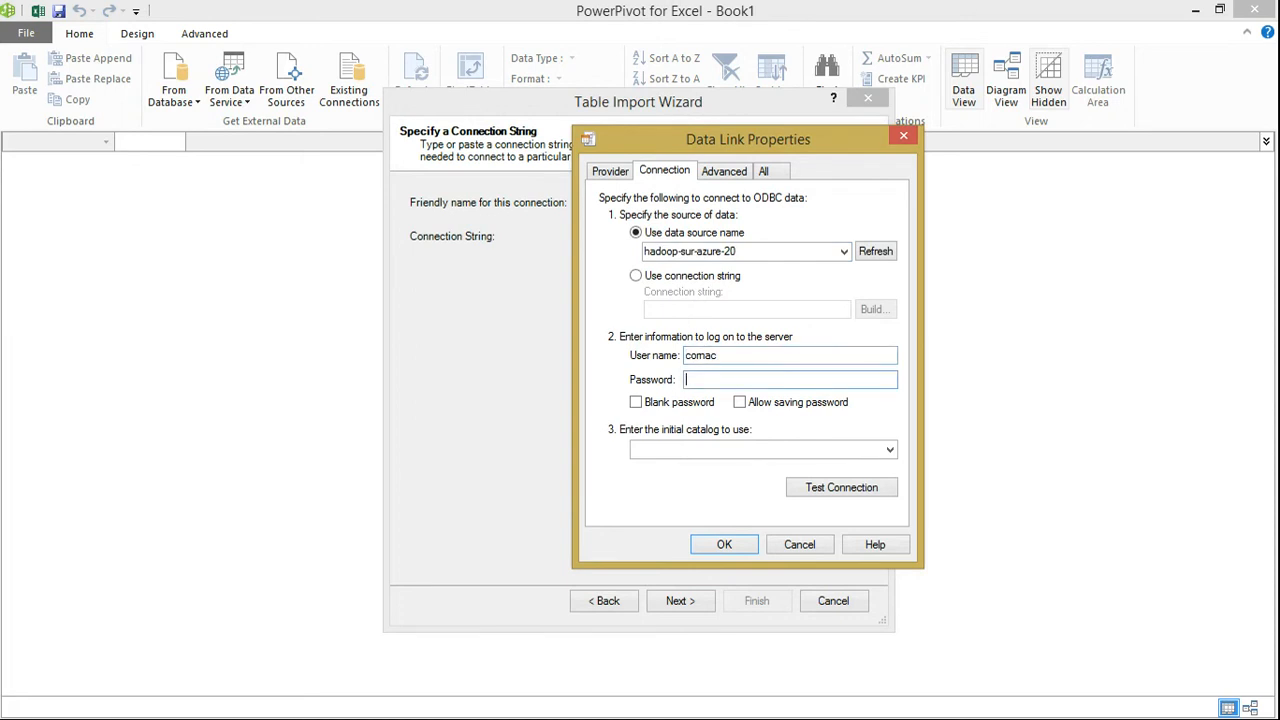
{"action": "key", "text": "alt+Tab"}
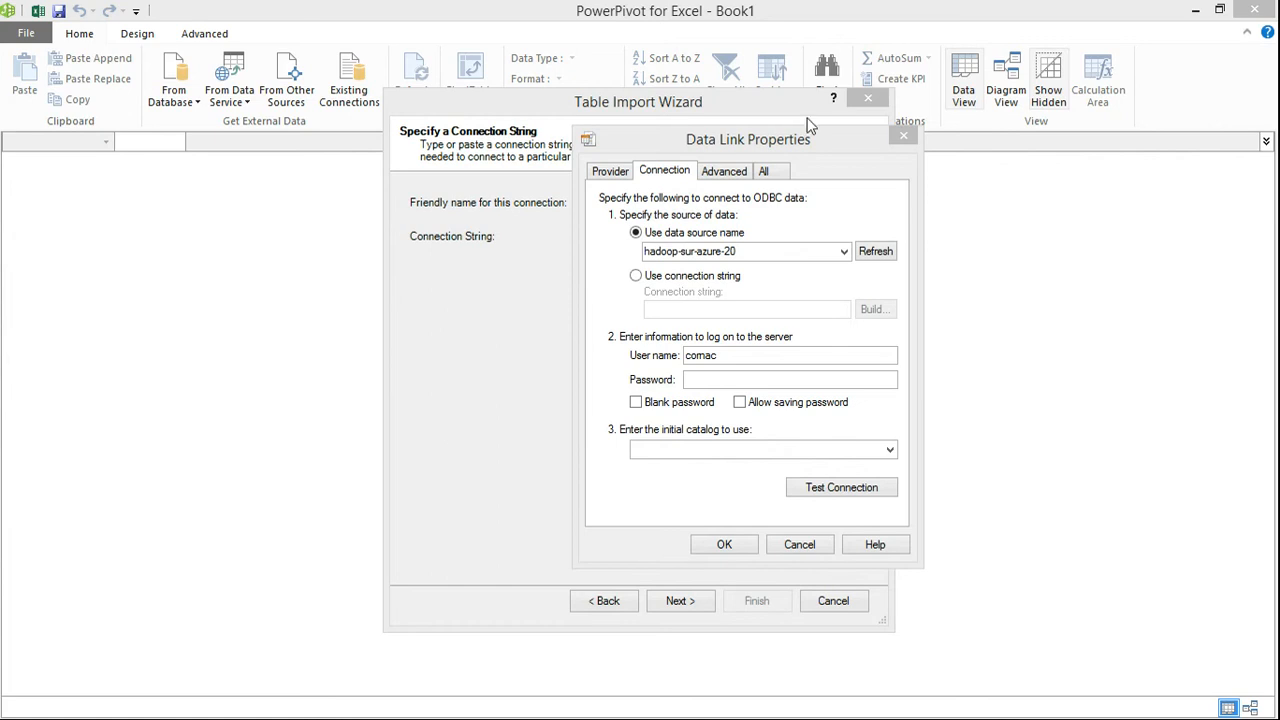
{"action": "left_click", "coordinate": [732, 378]}
{"action": "type", "text": "•••••••••••"}
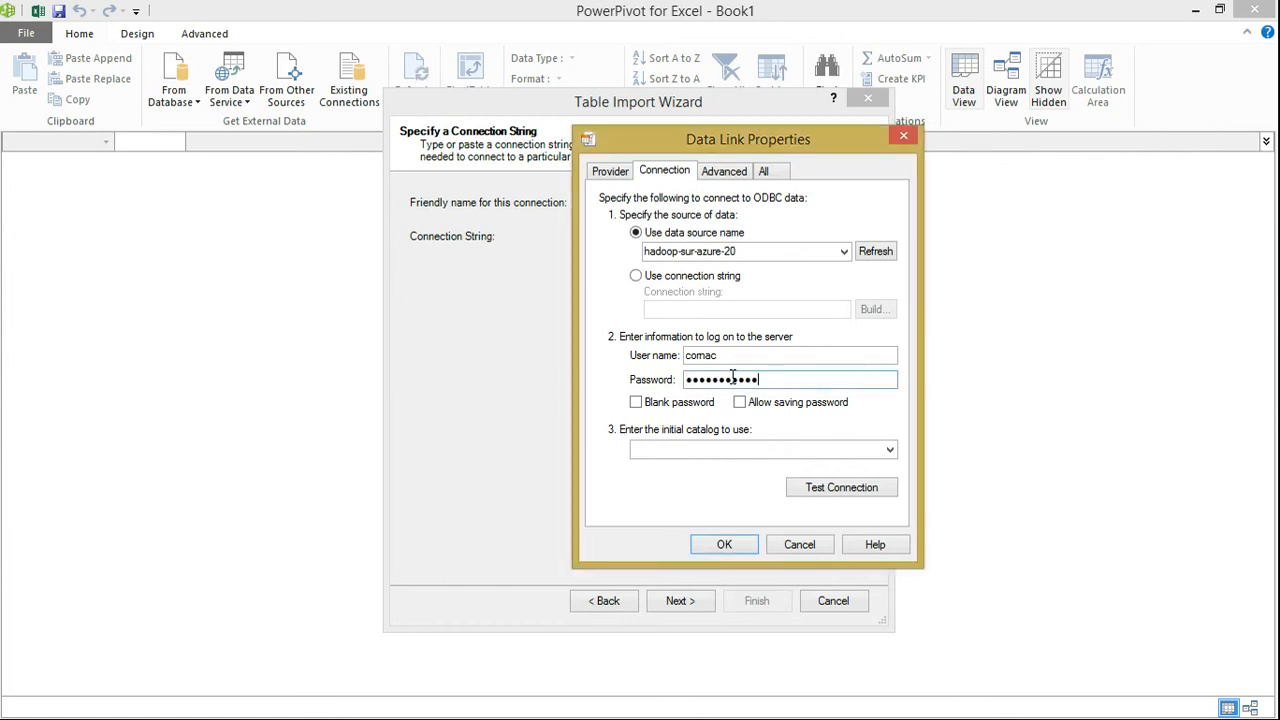
{"action": "left_click", "coordinate": [740, 402]}
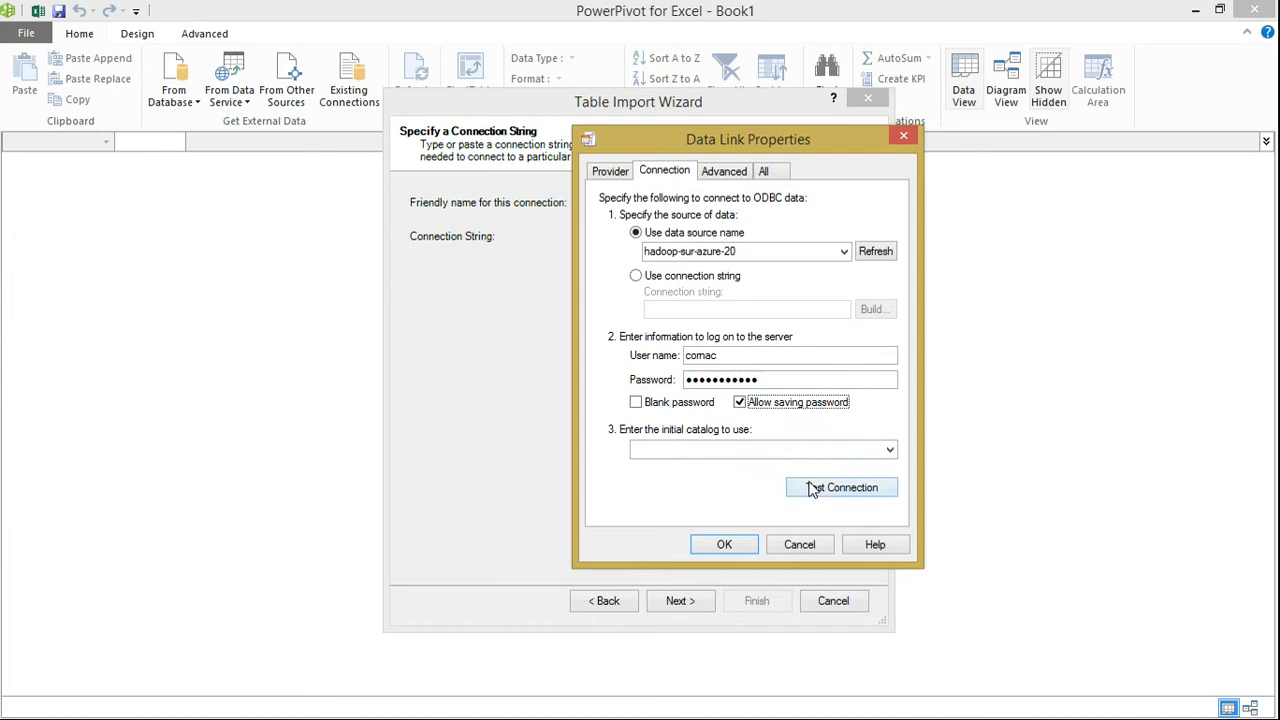
Test the ODBC connection and accept the data link properties as the connection string
{"action": "left_click", "coordinate": [808, 483]}
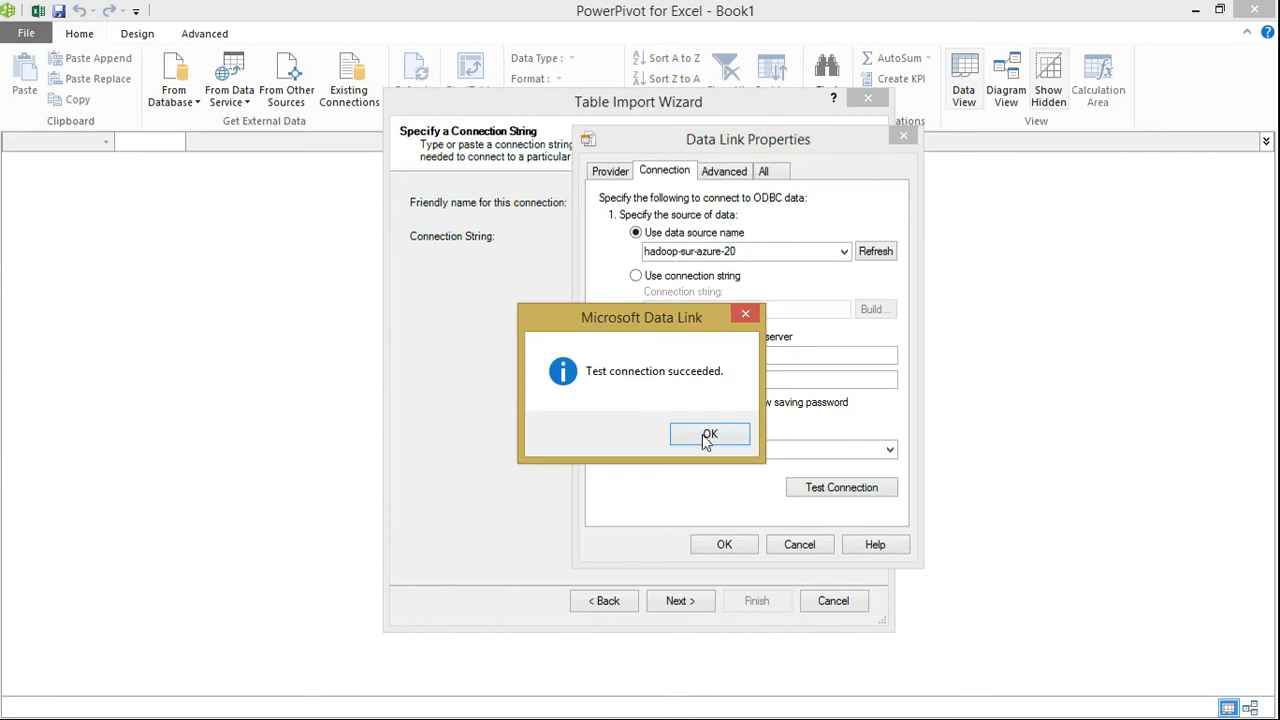
{"action": "left_click", "coordinate": [709, 434]}
{"action": "left_click", "coordinate": [728, 544]}
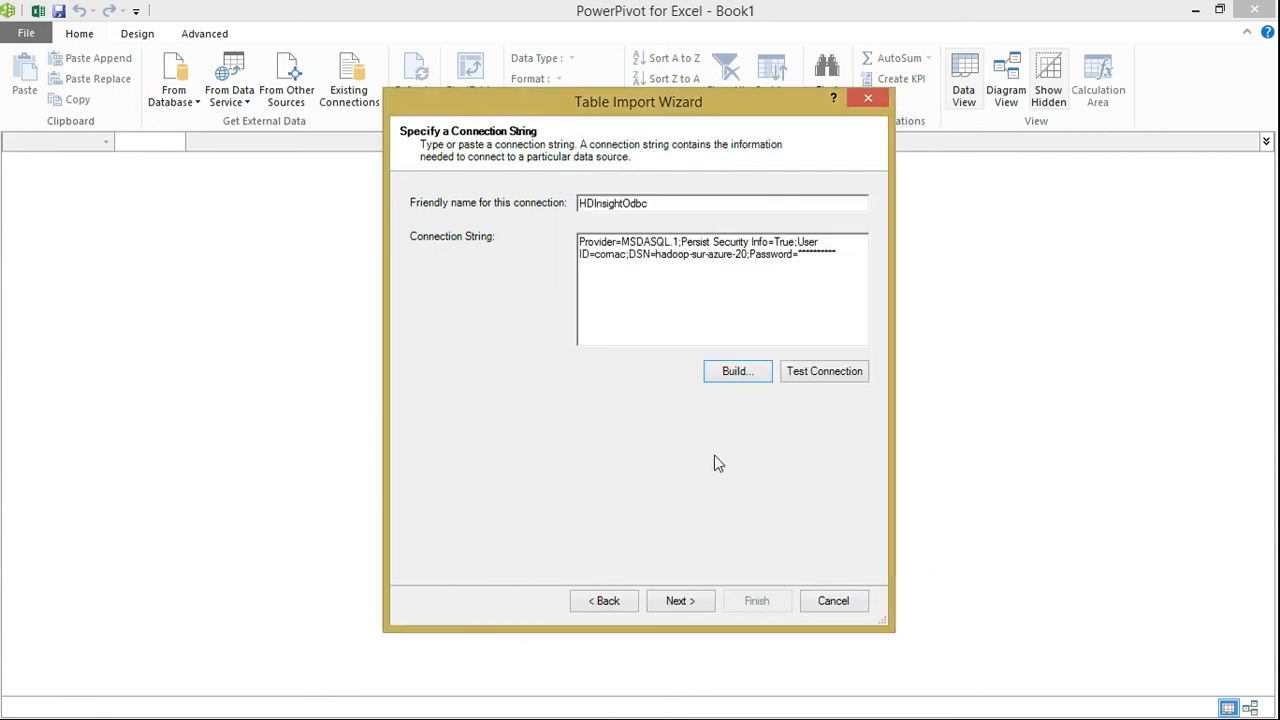
Import the twitter_tags_count_100 and twitter_tags_user_location_count_100 tables from the table list and show the data model in diagram view
{"action": "left_click", "coordinate": [676, 601]}
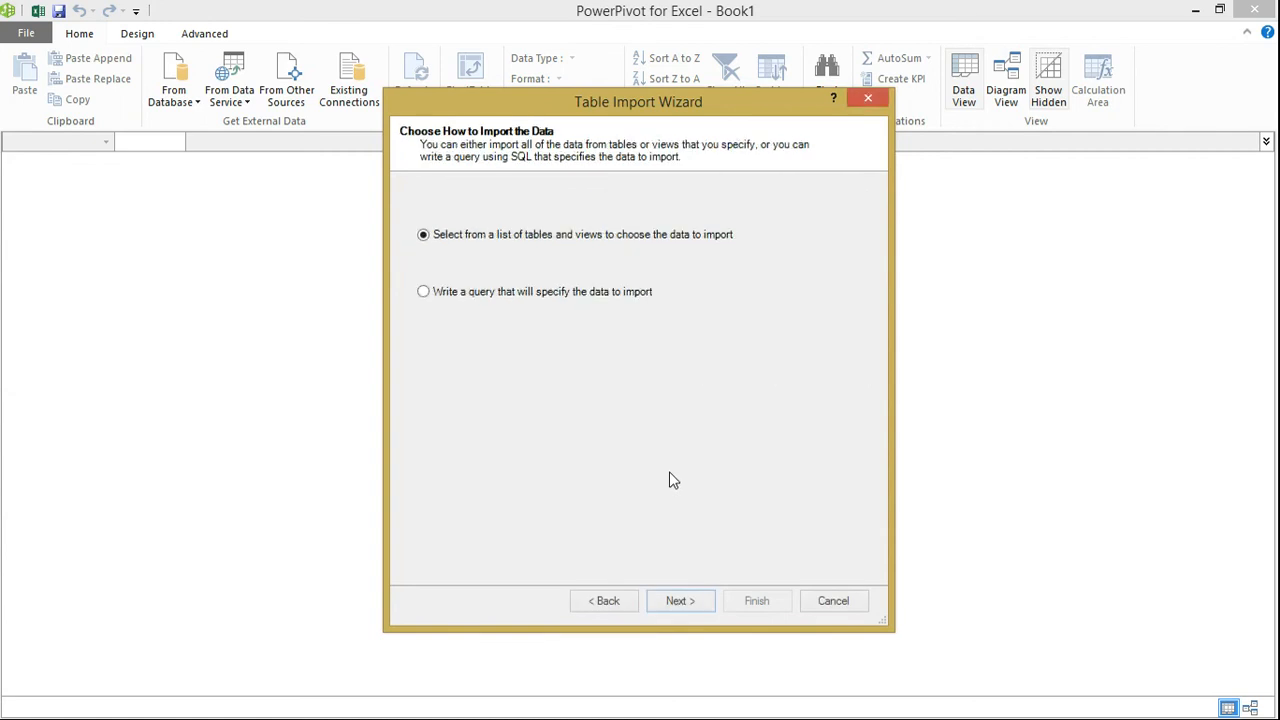
{"action": "left_click", "coordinate": [677, 600]}
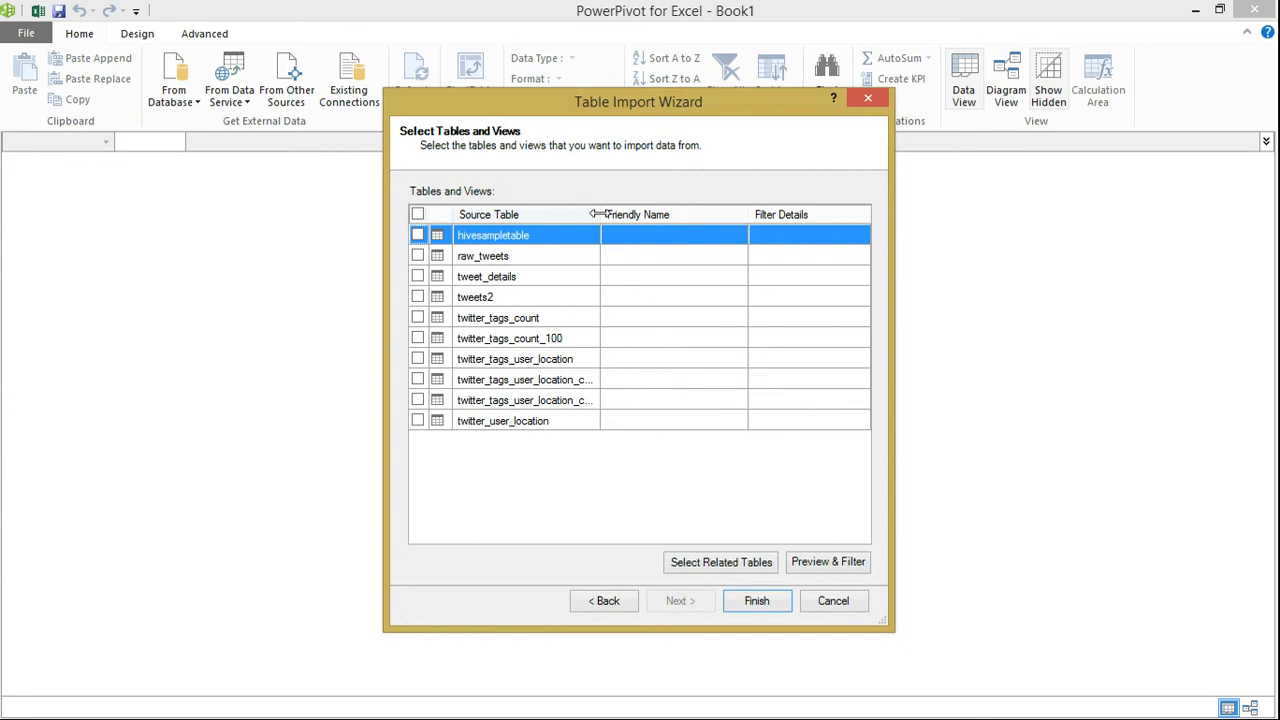
{"action": "left_click_drag", "start_coordinate": [597, 214], "coordinate": [681, 214]}
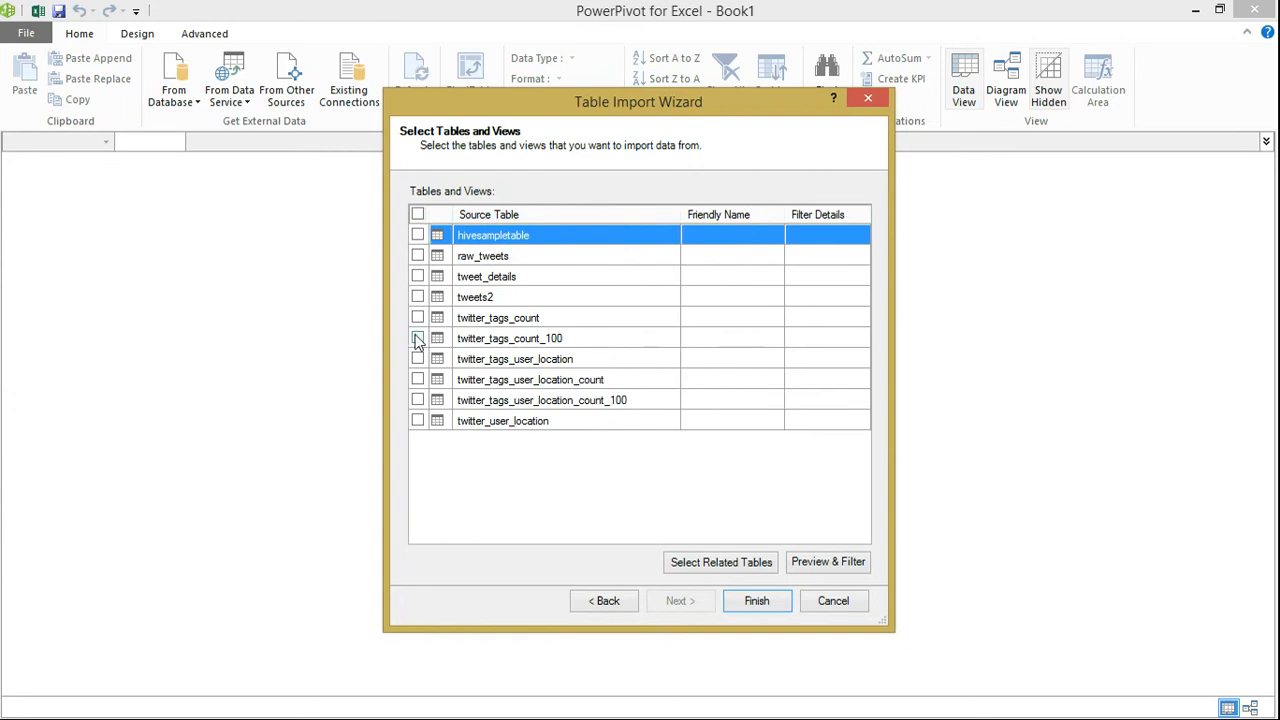
{"action": "left_click", "coordinate": [418, 338]}
{"action": "left_click", "coordinate": [418, 400]}
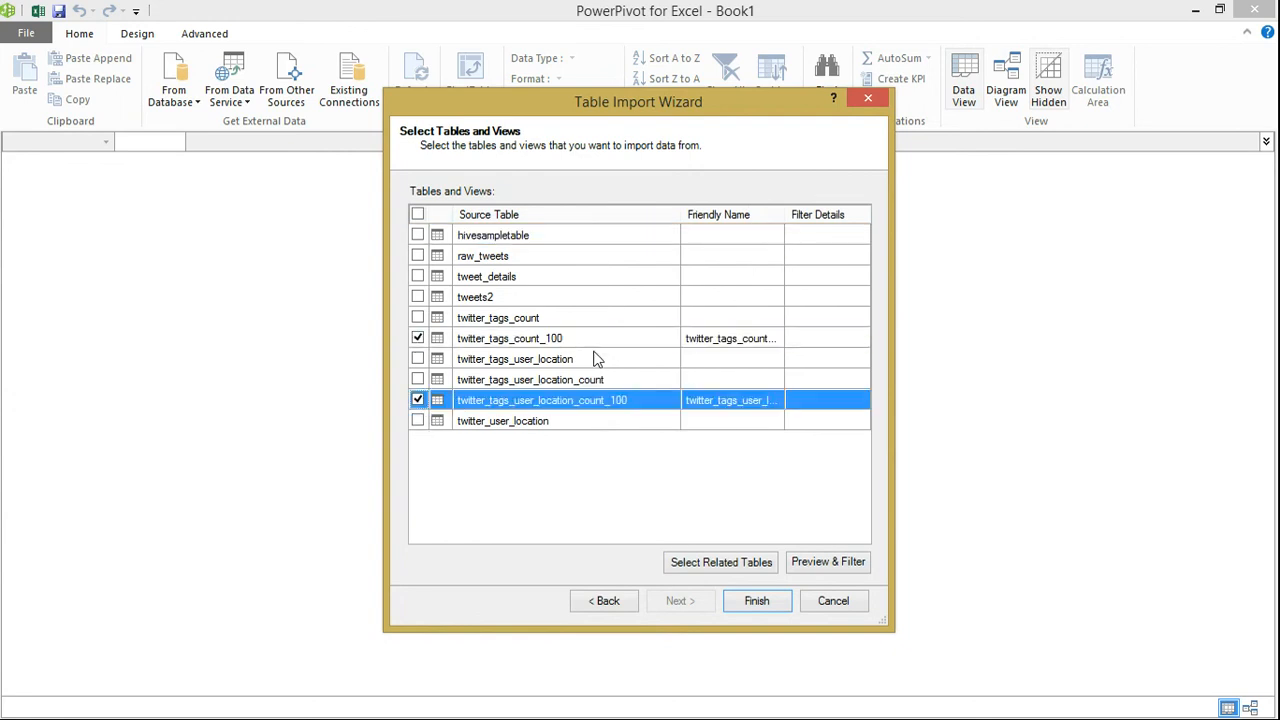
{"action": "left_click", "coordinate": [753, 603]}
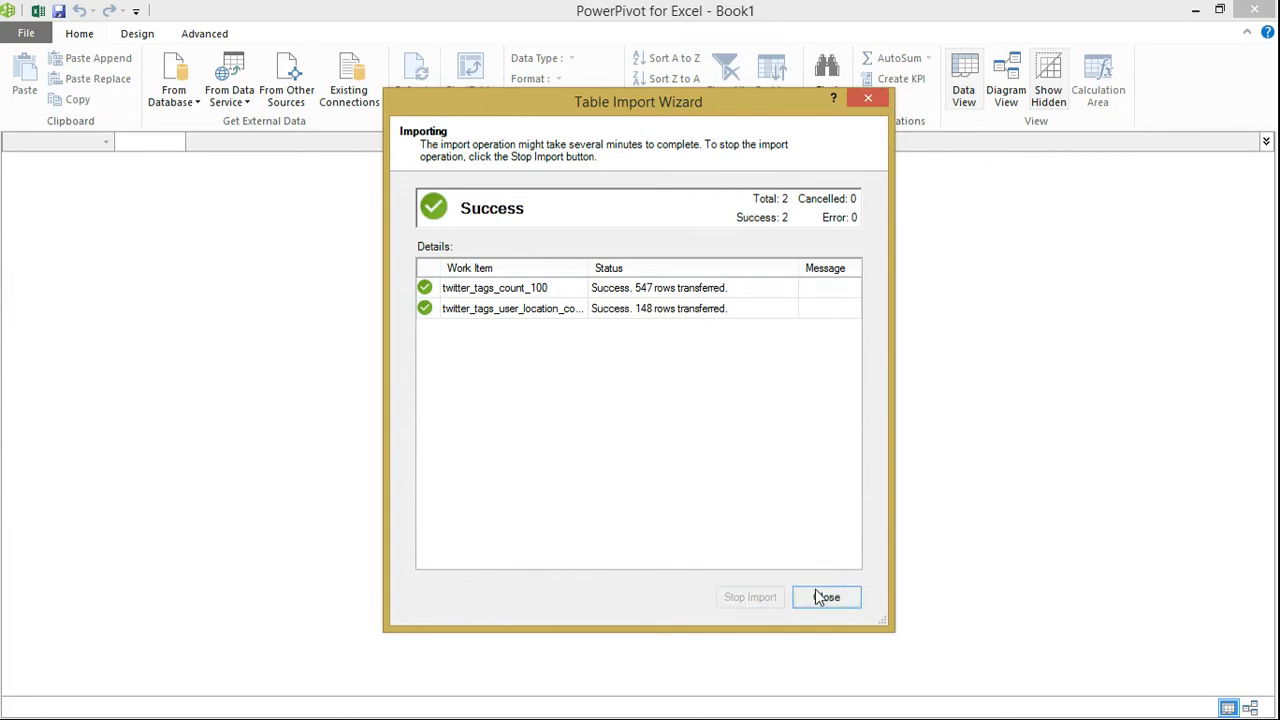
{"action": "key", "text": "Return"}
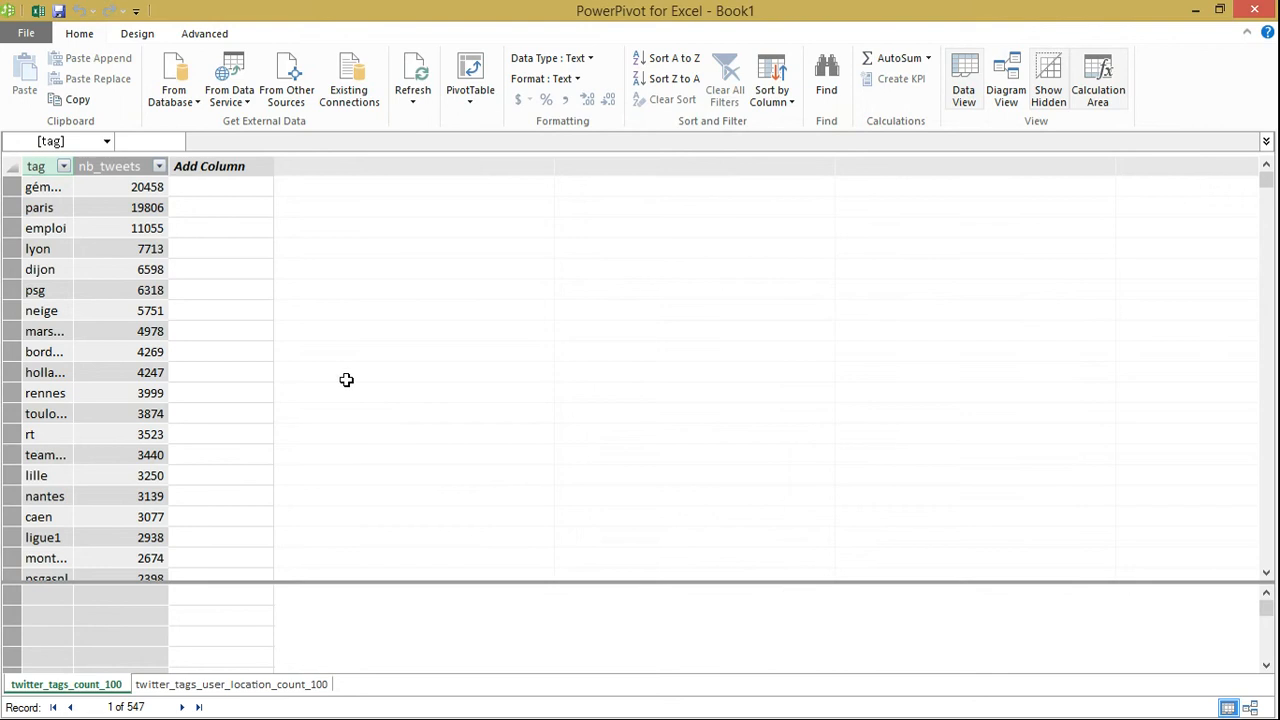
{"action": "left_click", "coordinate": [1006, 100]}
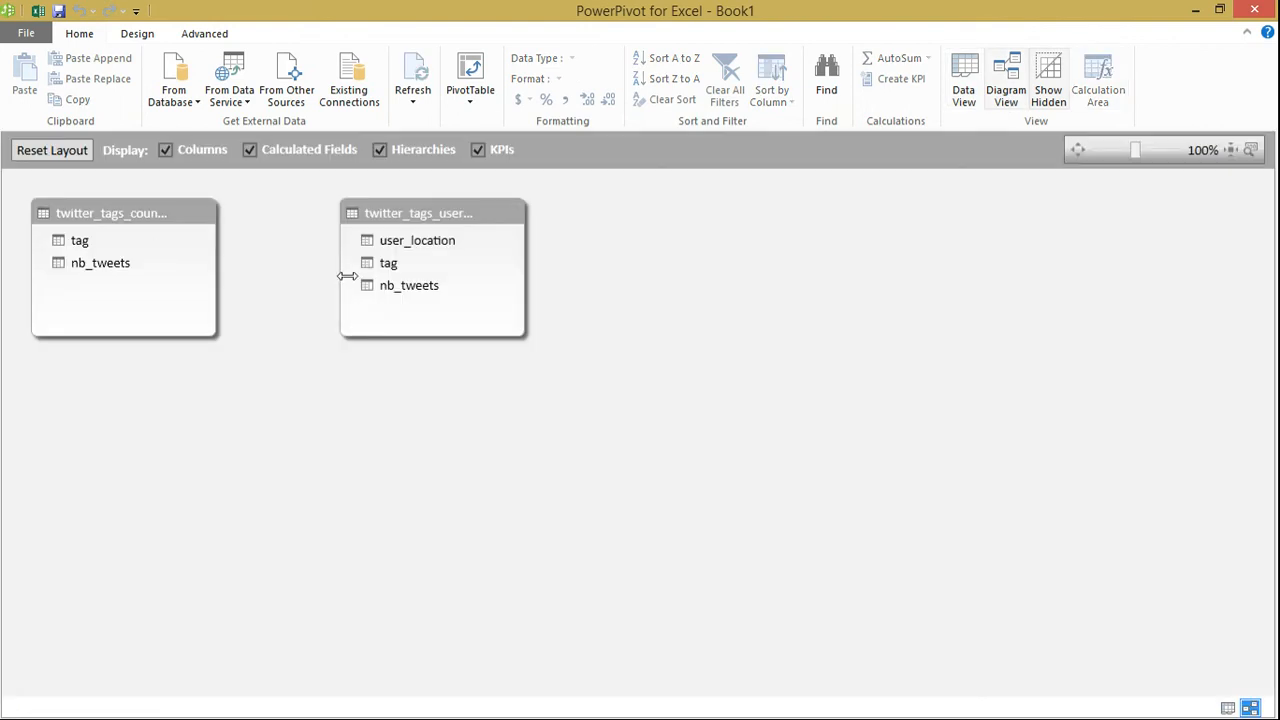
Close the PowerPivot window and start a Power Query import from Windows Azure HDInsight using the storage account asvnortheurope
{"action": "left_click", "coordinate": [1254, 9]}
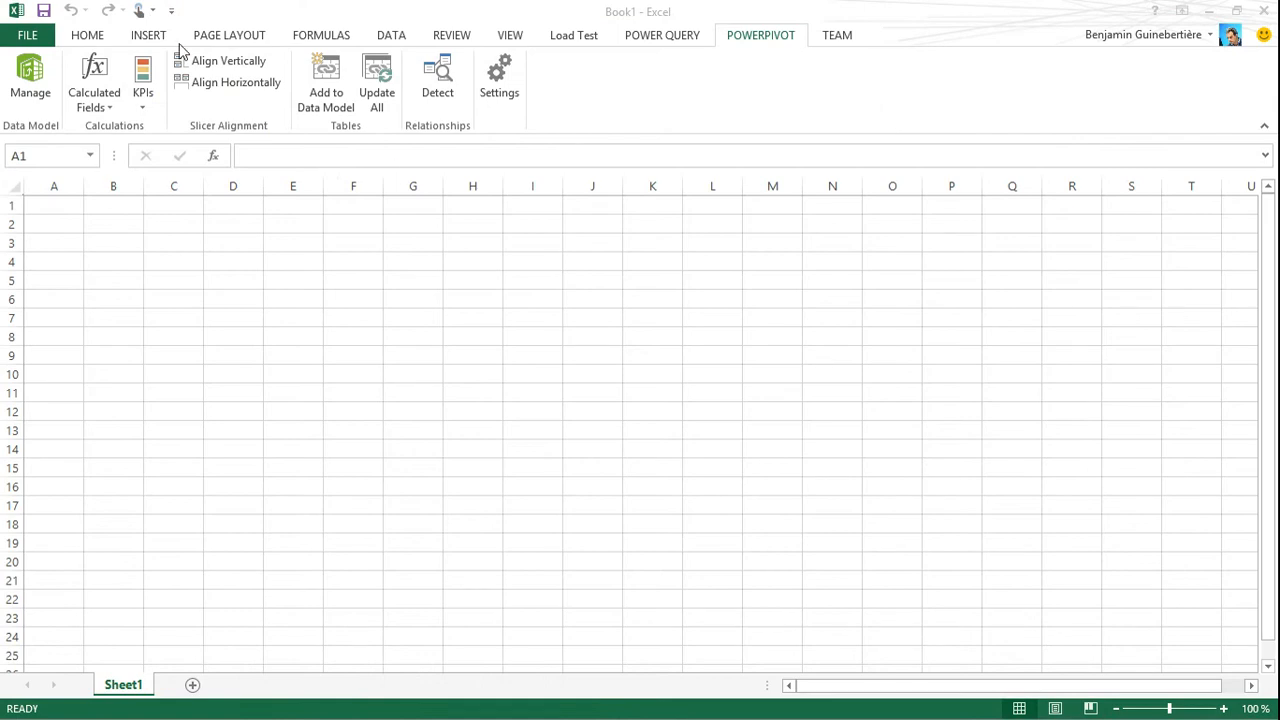
{"action": "left_click", "coordinate": [657, 40]}
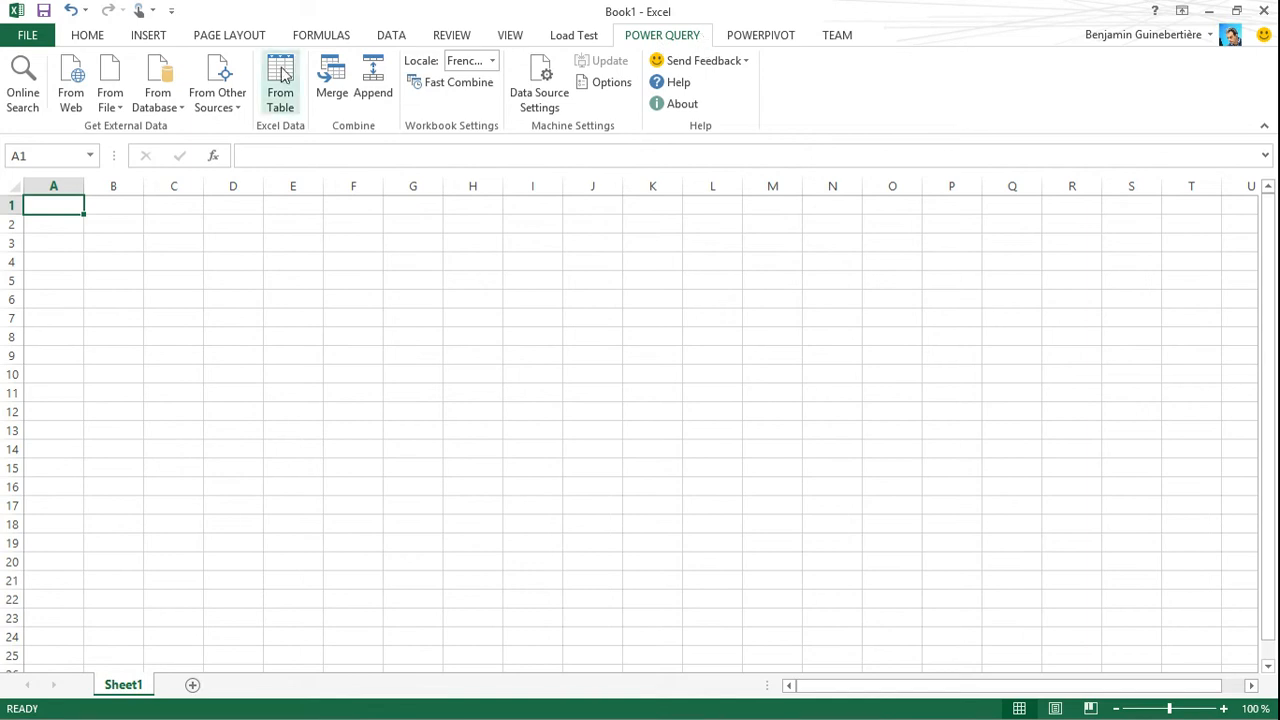
{"action": "left_click", "coordinate": [222, 94]}
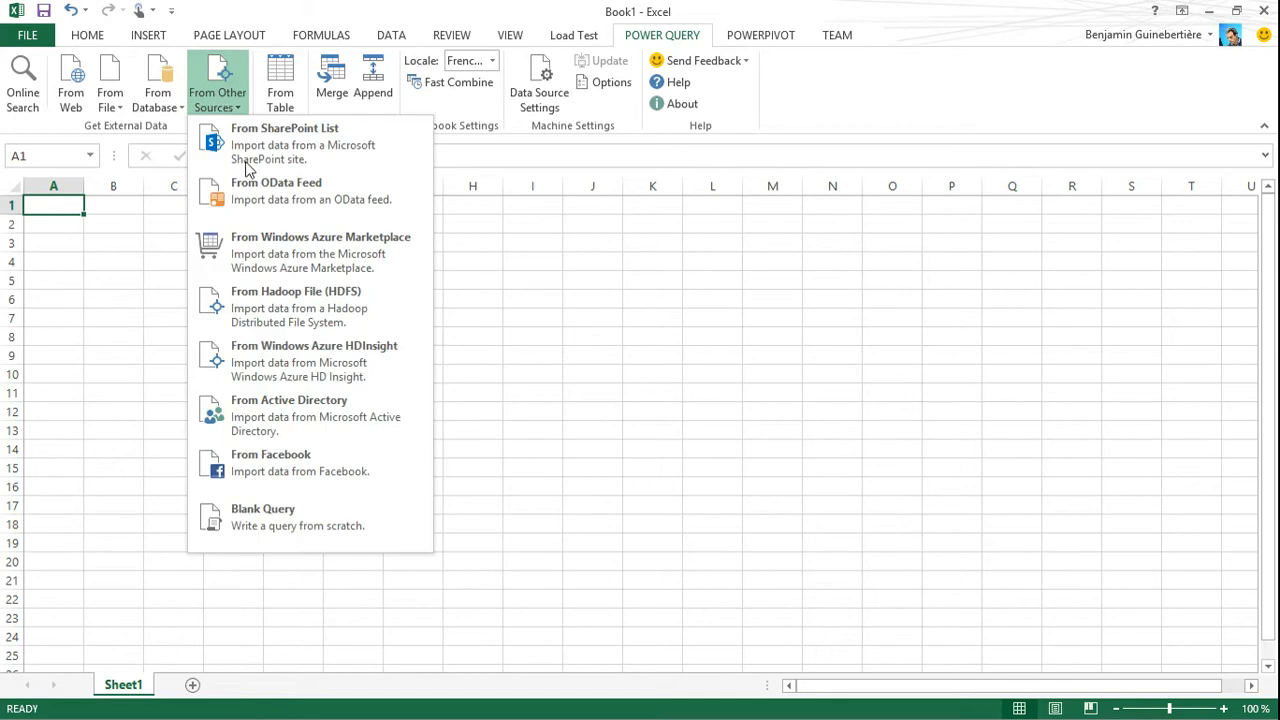
{"action": "left_click", "coordinate": [322, 363]}
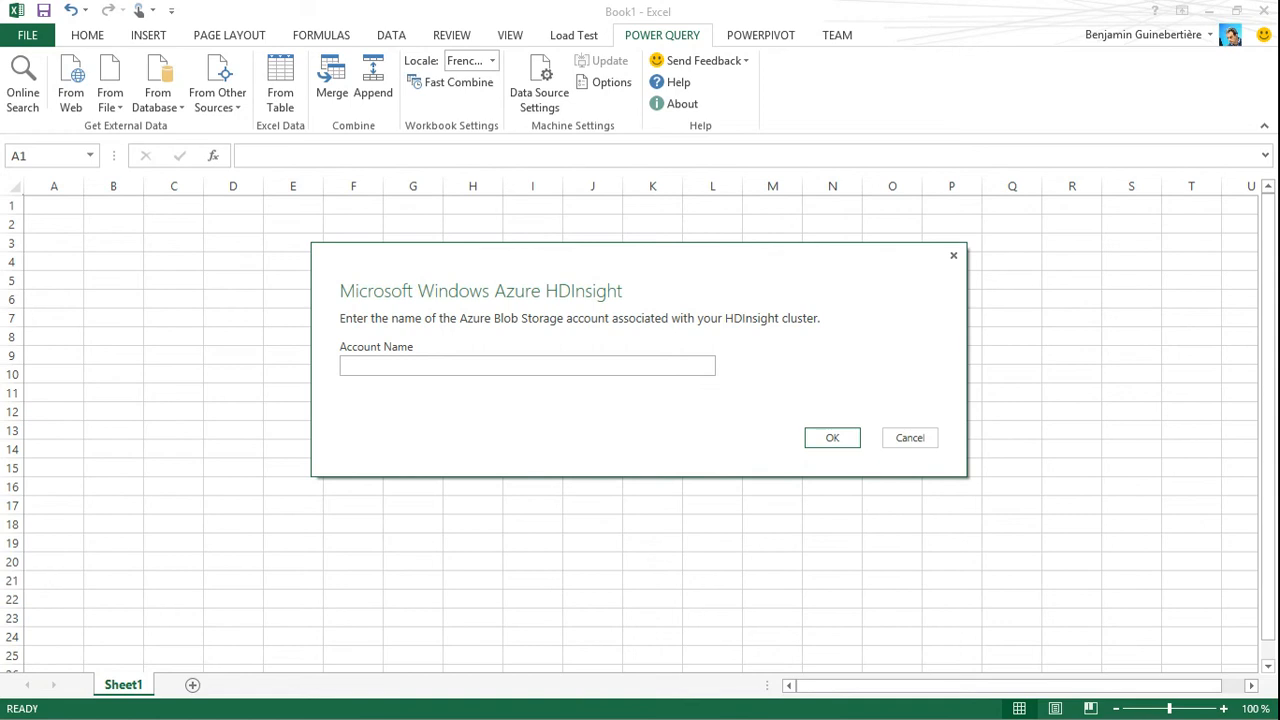
{"action": "left_click", "coordinate": [455, 364]}
{"action": "type", "text": "asvnortheu"}
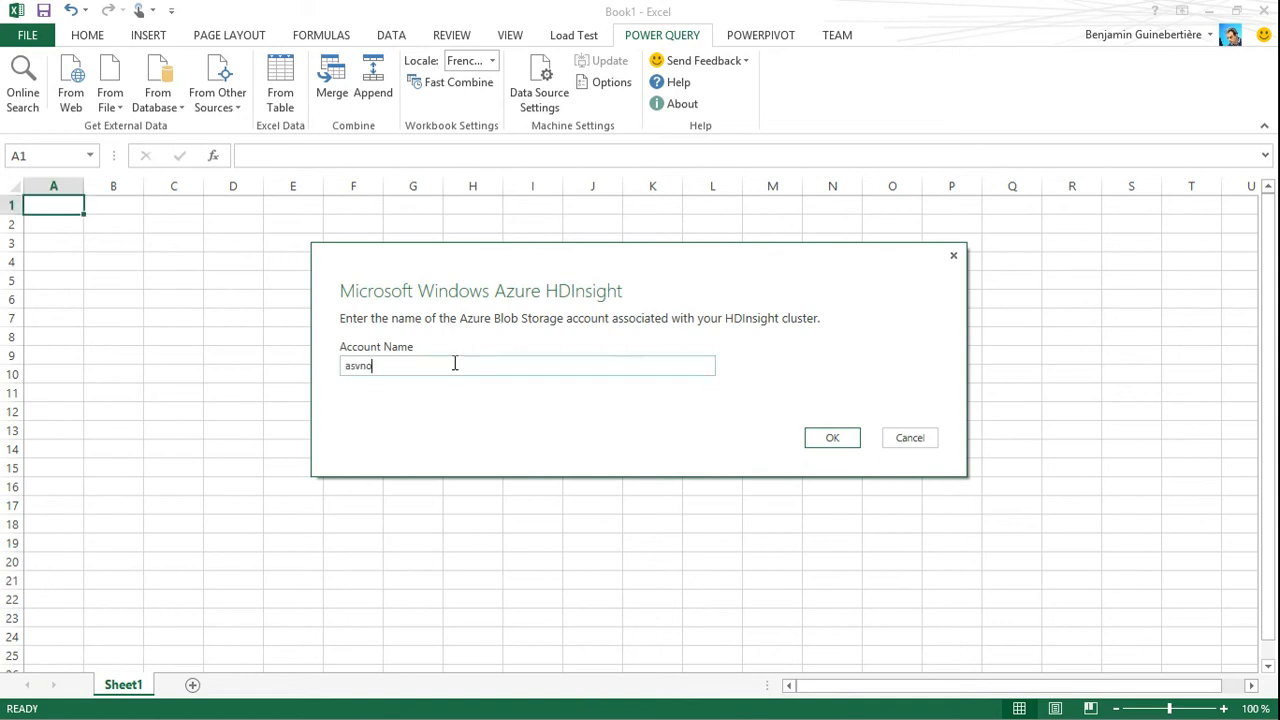
{"action": "type", "text": "rope"}
{"action": "left_click", "coordinate": [822, 440]}
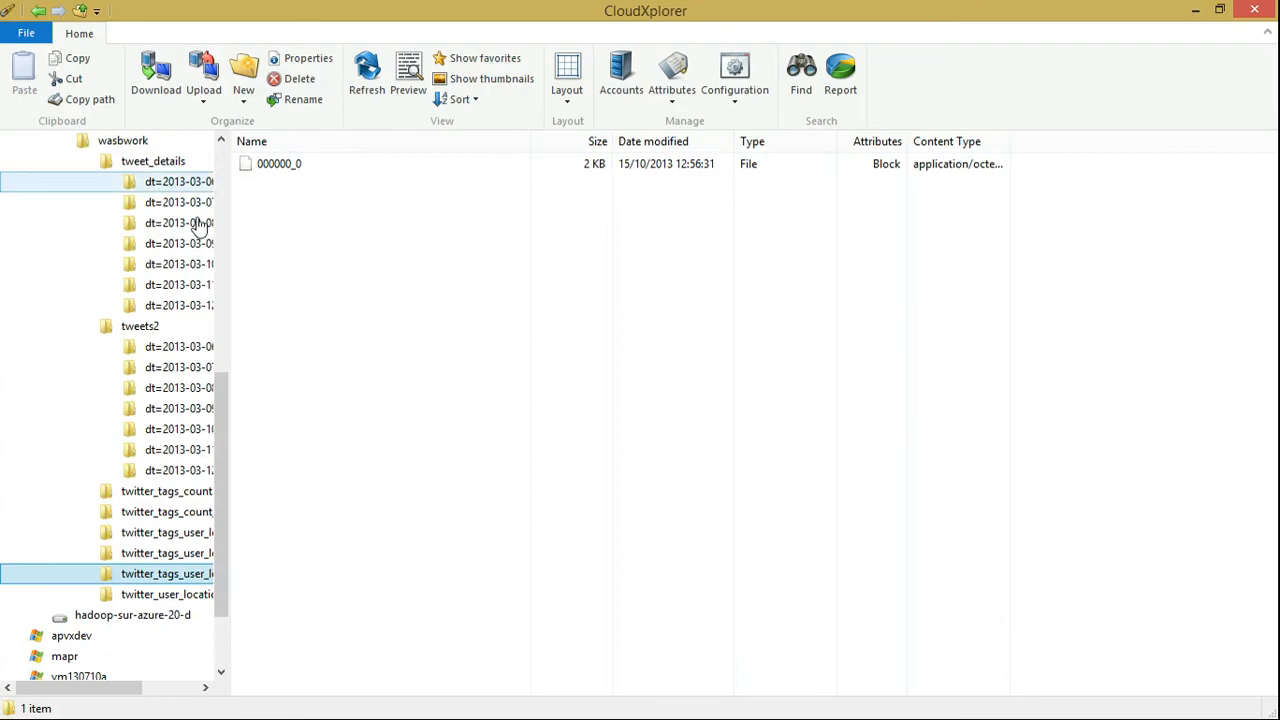
In CloudXplorer, browse to the asvnortheurope account's hadoop-sur-azure-20 container and collapse its user and wasbwork folders
{"action": "left_click_drag", "start_coordinate": [223, 409], "coordinate": [228, 255]}
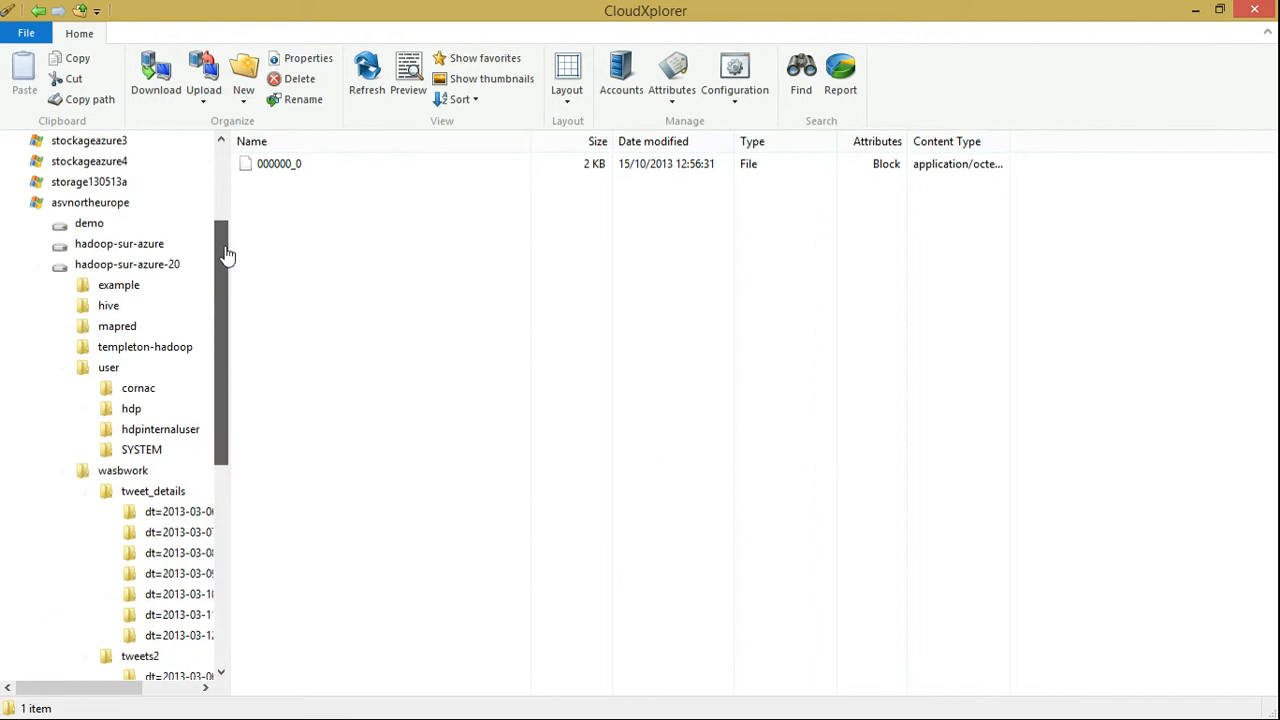
{"action": "left_click", "coordinate": [48, 207]}
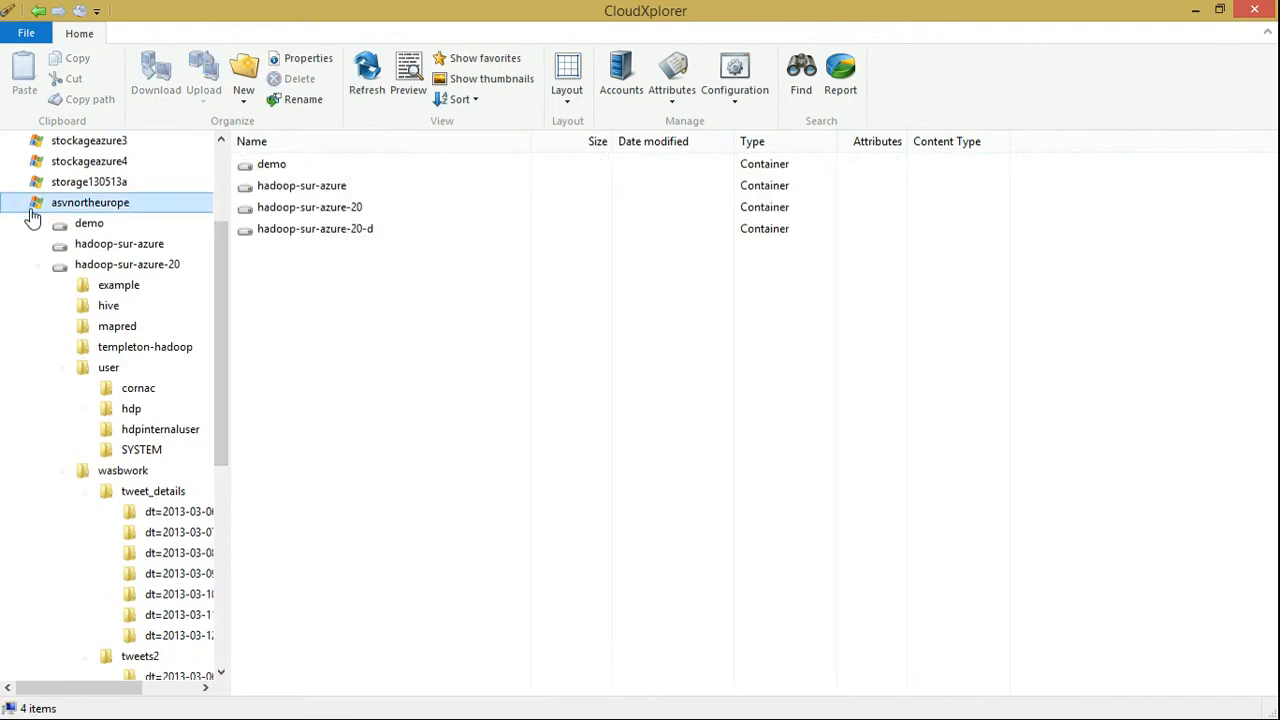
{"action": "left_click", "coordinate": [46, 268]}
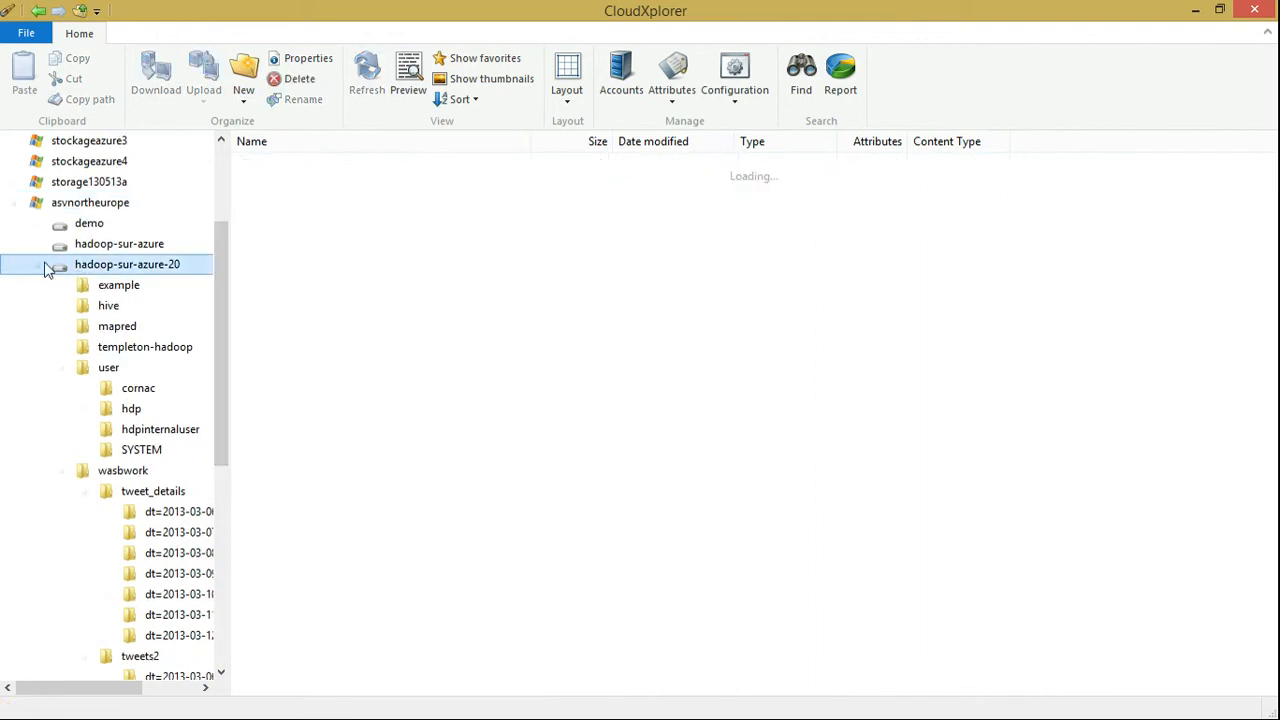
{"action": "left_click", "coordinate": [45, 266]}
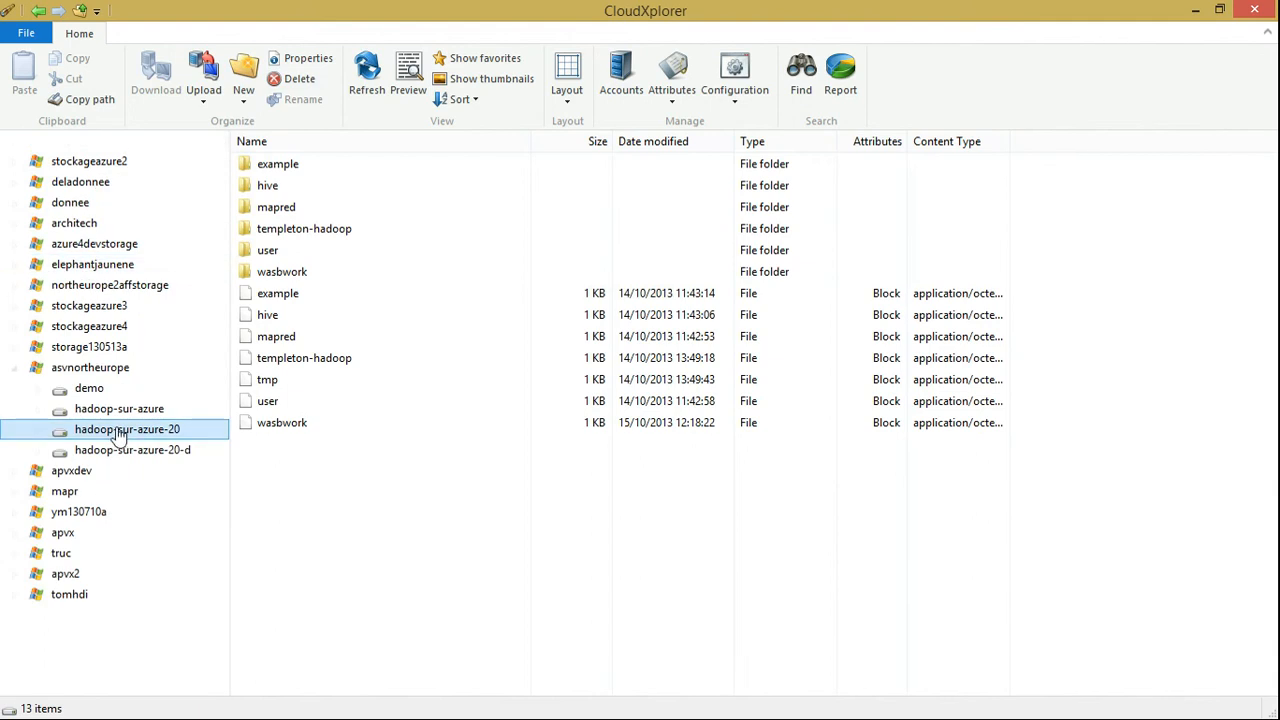
{"action": "double_click", "coordinate": [63, 434]}
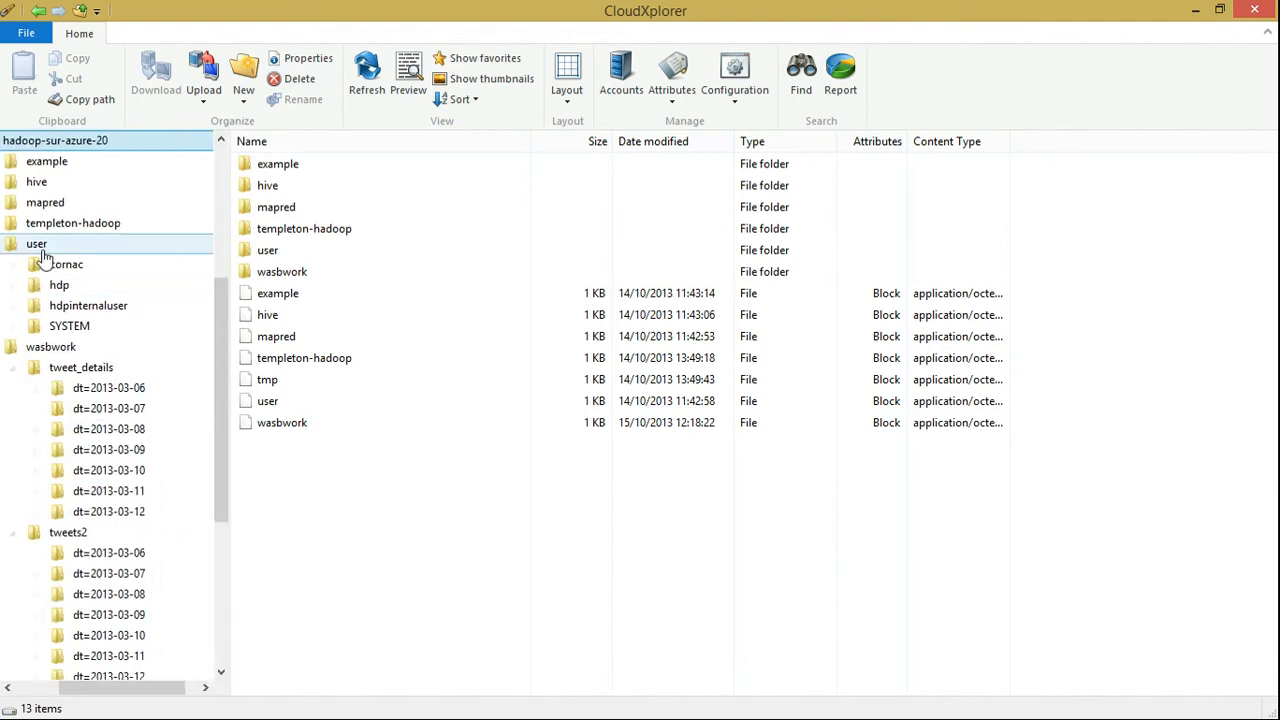
{"action": "left_click", "coordinate": [16, 246]}
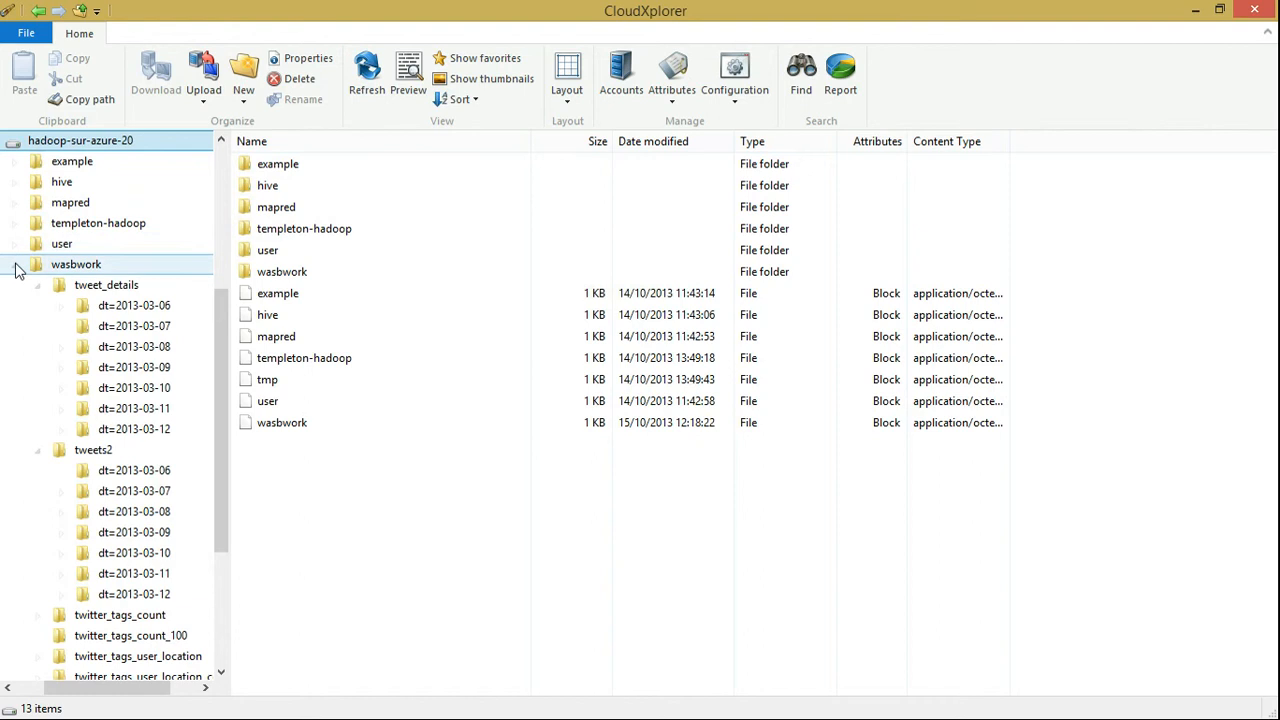
{"action": "left_click", "coordinate": [16, 265]}
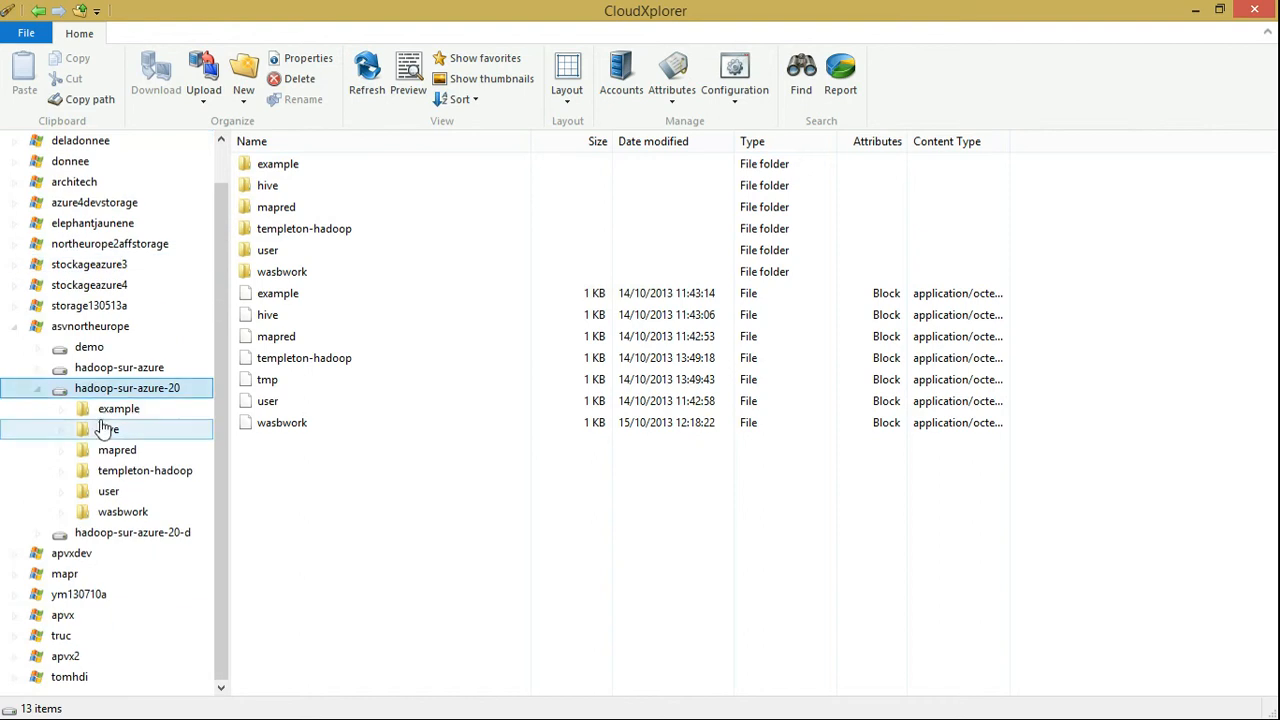
Open the user/hdp/wp_villes_daily_hits folder to examine its contents, then return to the Query Editor in Excel
{"action": "left_click", "coordinate": [108, 491]}
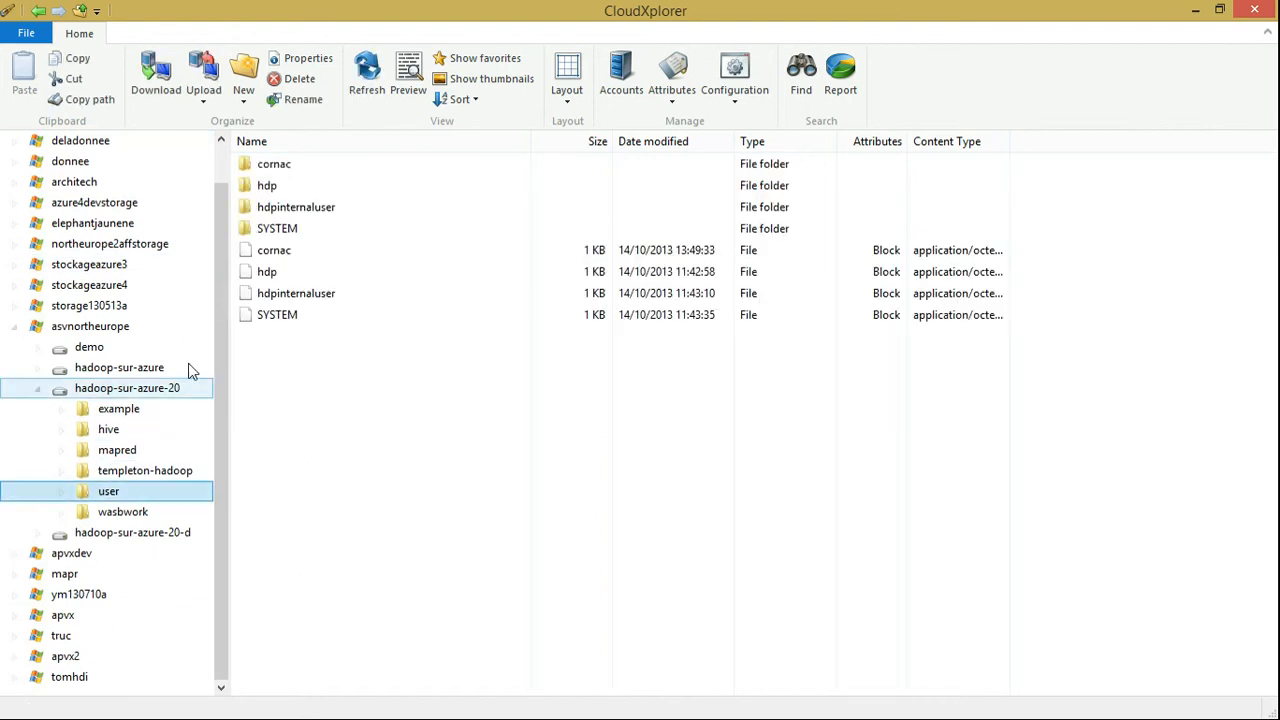
{"action": "double_click", "coordinate": [277, 188]}
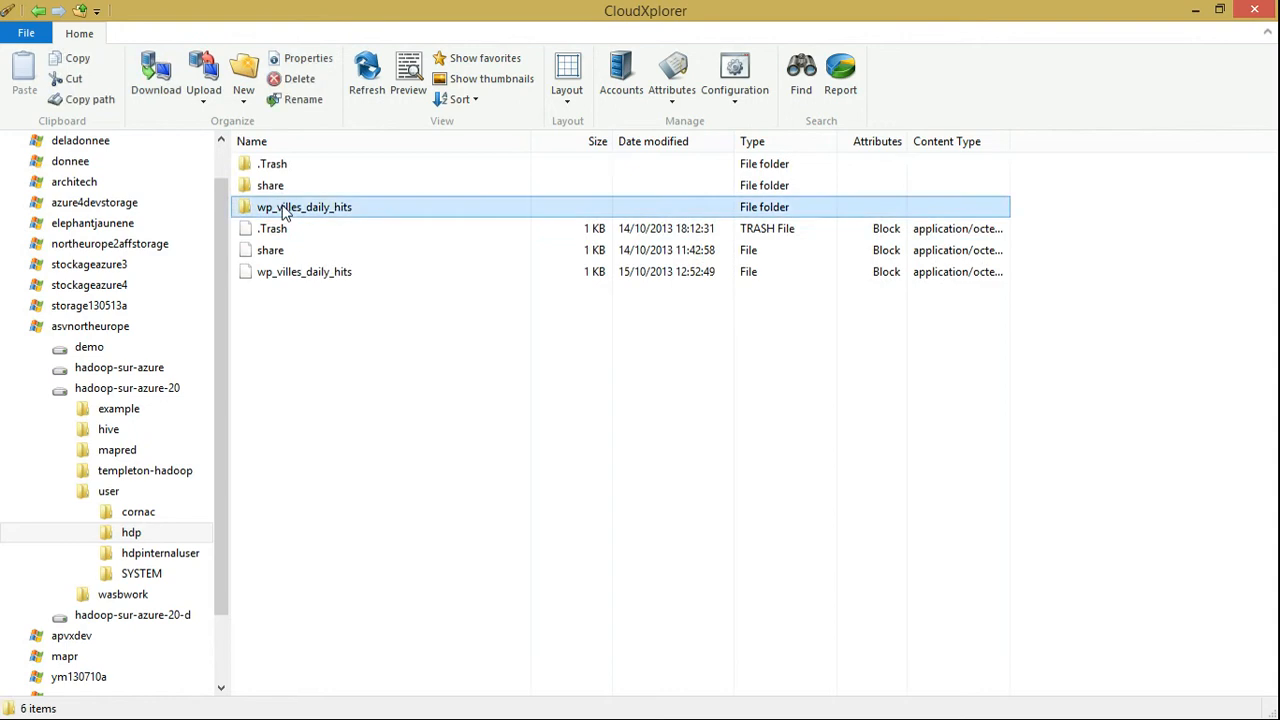
{"action": "double_click", "coordinate": [284, 209]}
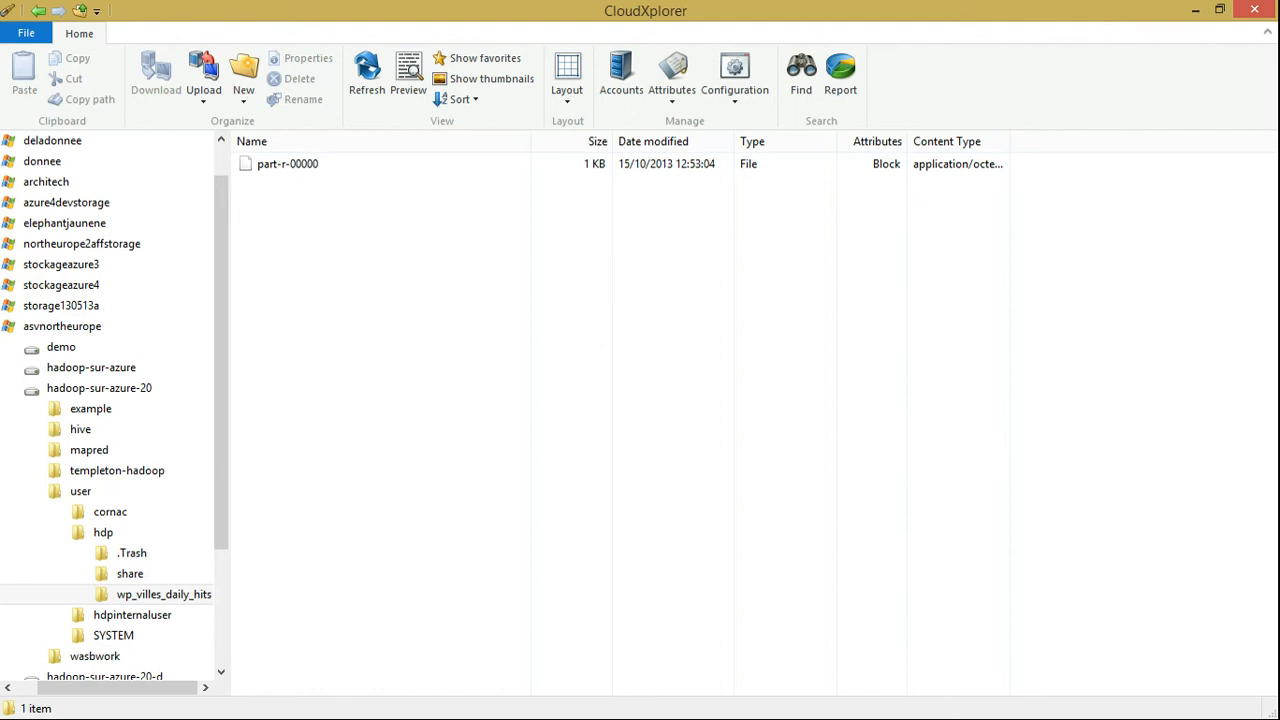
{"action": "key", "text": "alt+Tab"}
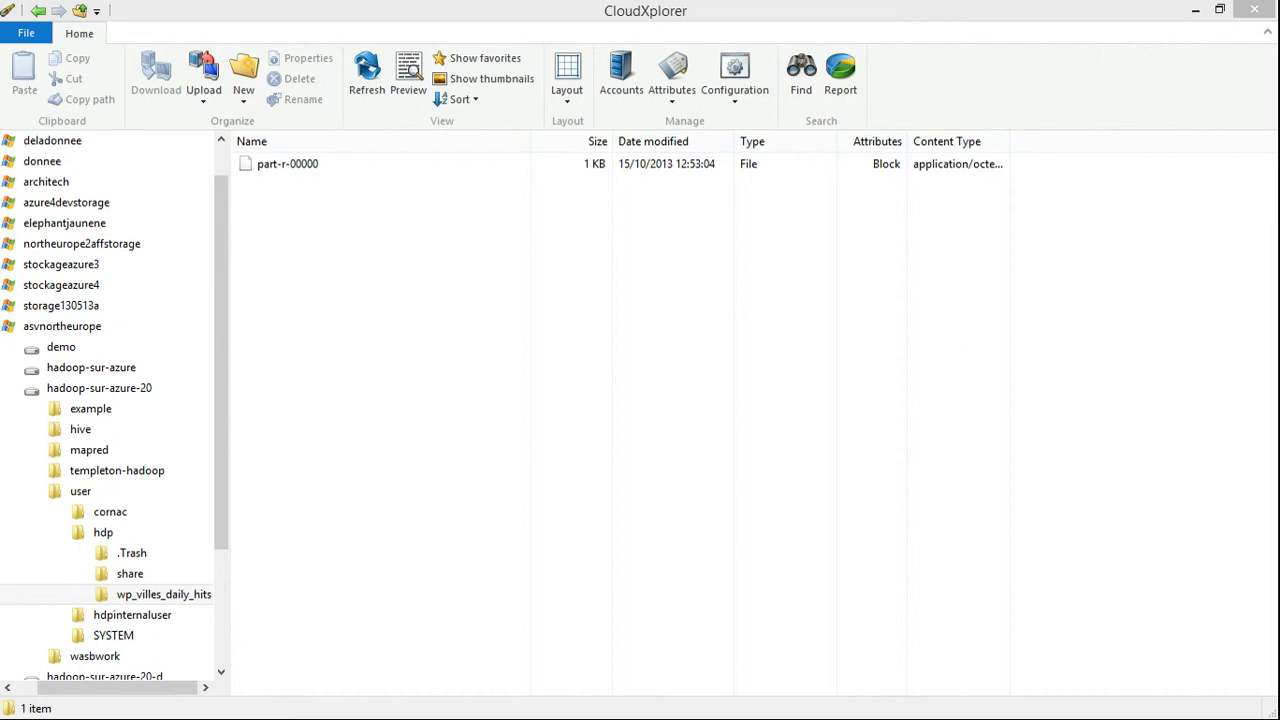
{"action": "left_click", "coordinate": [1195, 9]}
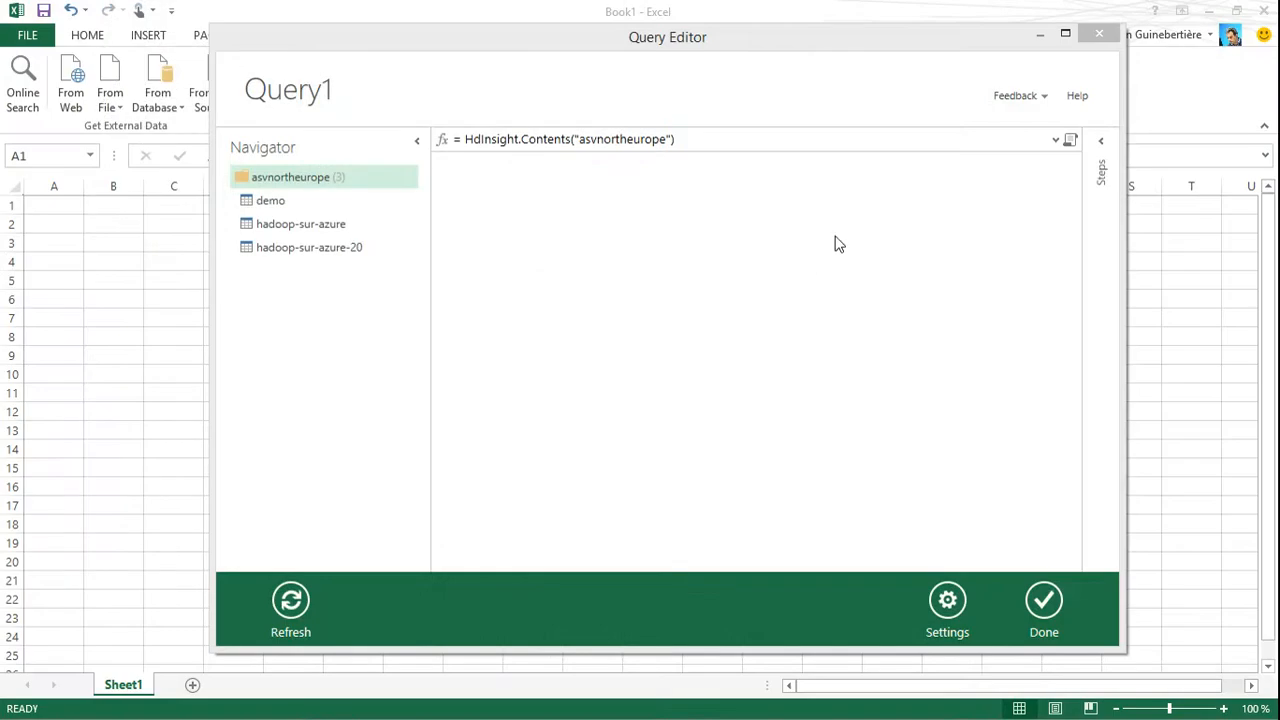
Refresh the hadoop-sur-azure-20 preview and the asvnortheurope container list in the Query Editor
{"action": "left_click", "coordinate": [336, 258]}
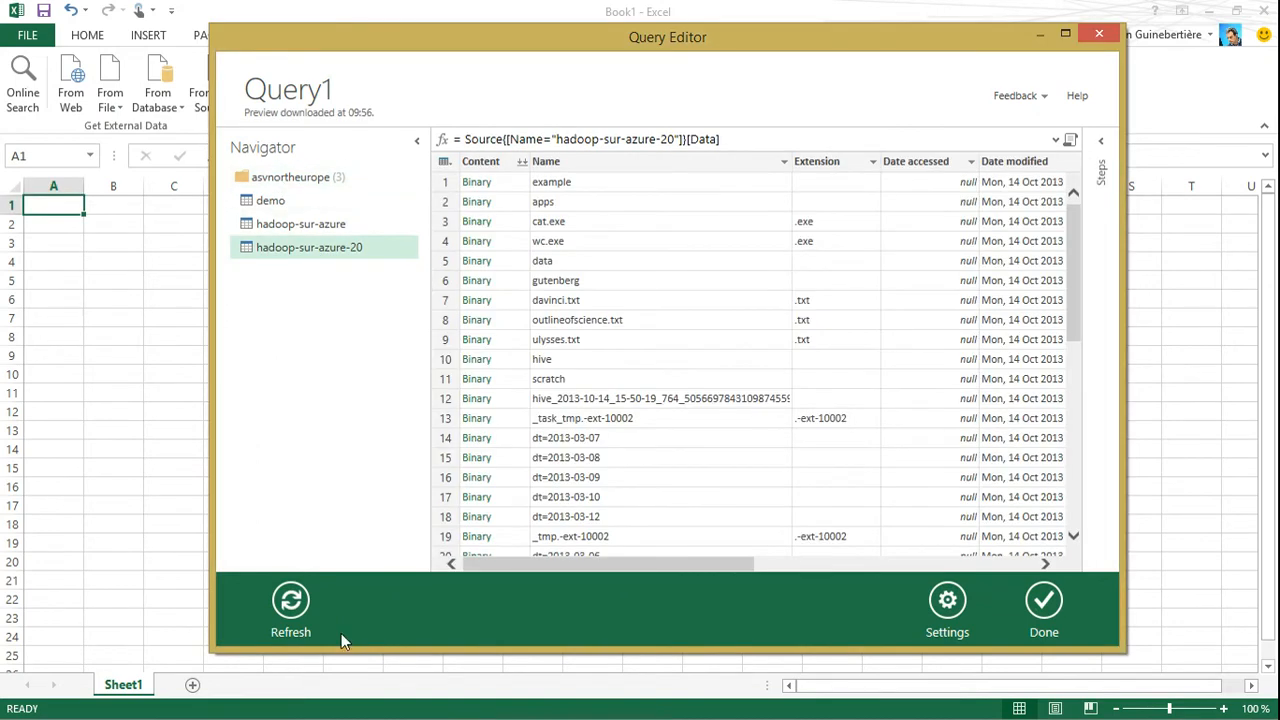
{"action": "left_click", "coordinate": [298, 618]}
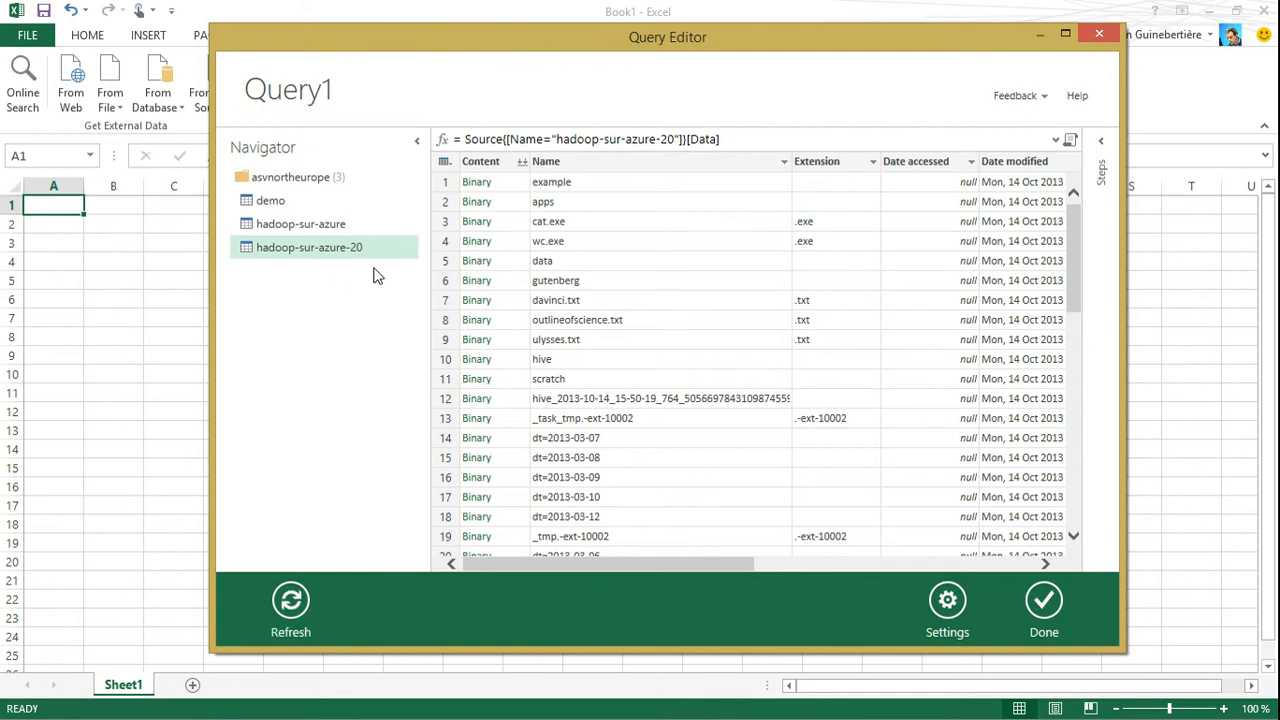
{"action": "left_click", "coordinate": [289, 603]}
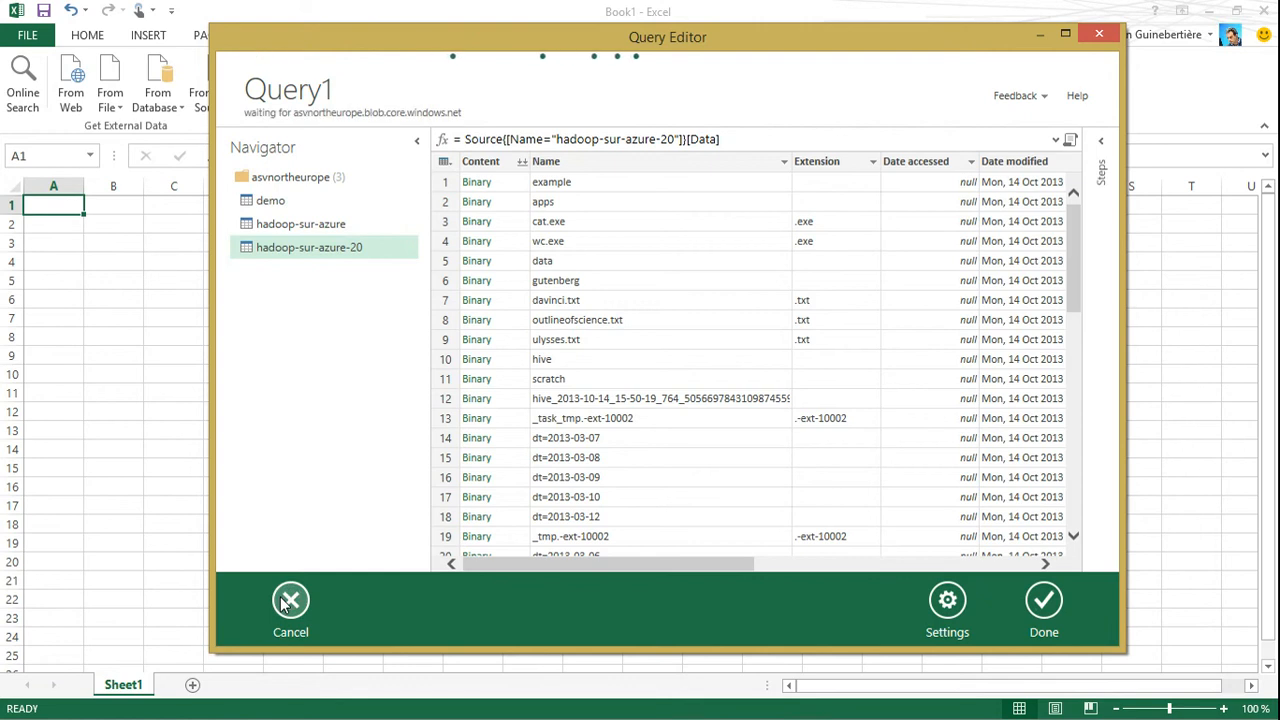
{"action": "left_click", "coordinate": [272, 180]}
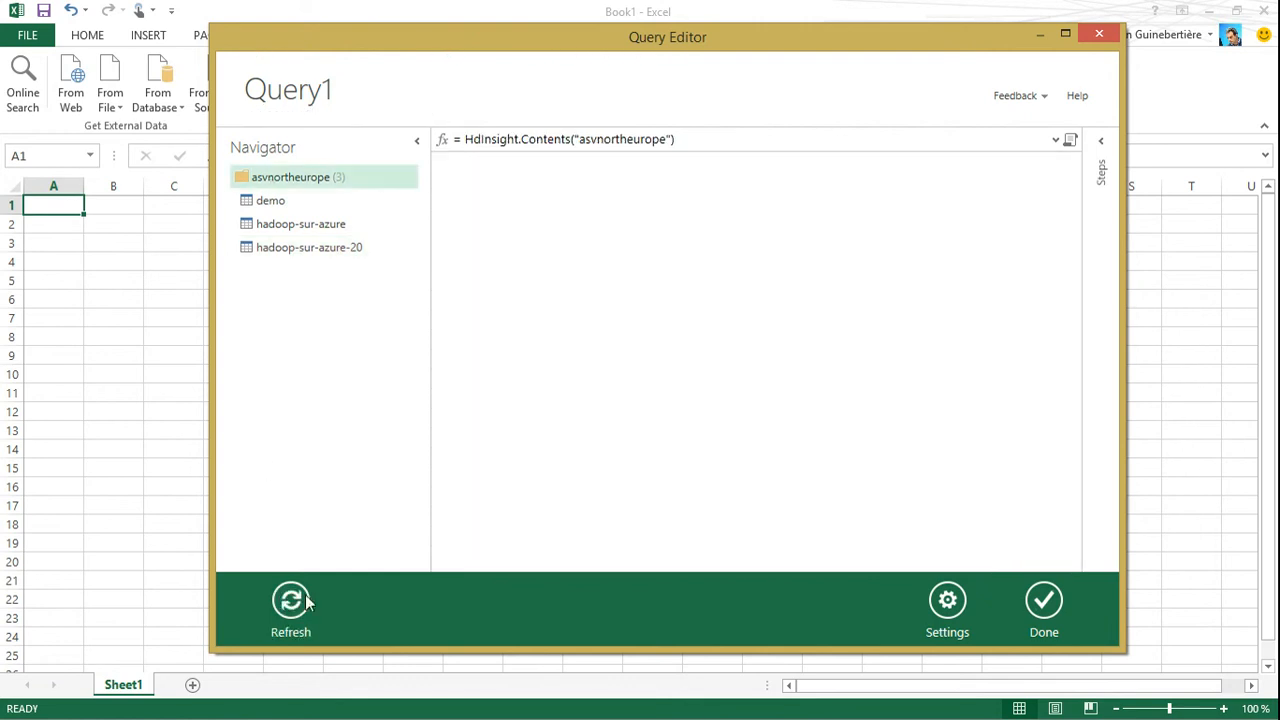
{"action": "left_click", "coordinate": [296, 606]}
{"action": "left_click", "coordinate": [291, 603]}
Filter the hadoop-sur-azure-20 files to rows whose Folder Path contains user/hdp/wp_villes_daily_hits
{"action": "left_click", "coordinate": [336, 256]}
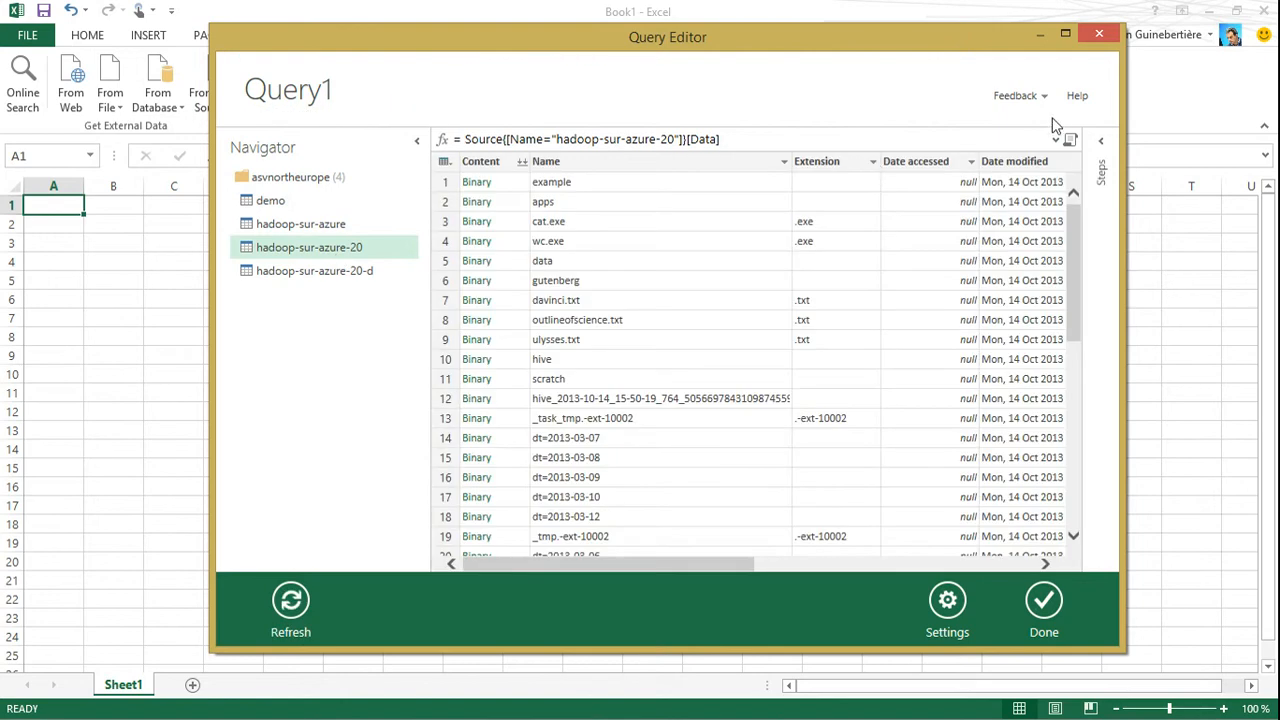
{"action": "left_click_drag", "start_coordinate": [674, 566], "coordinate": [985, 566]}
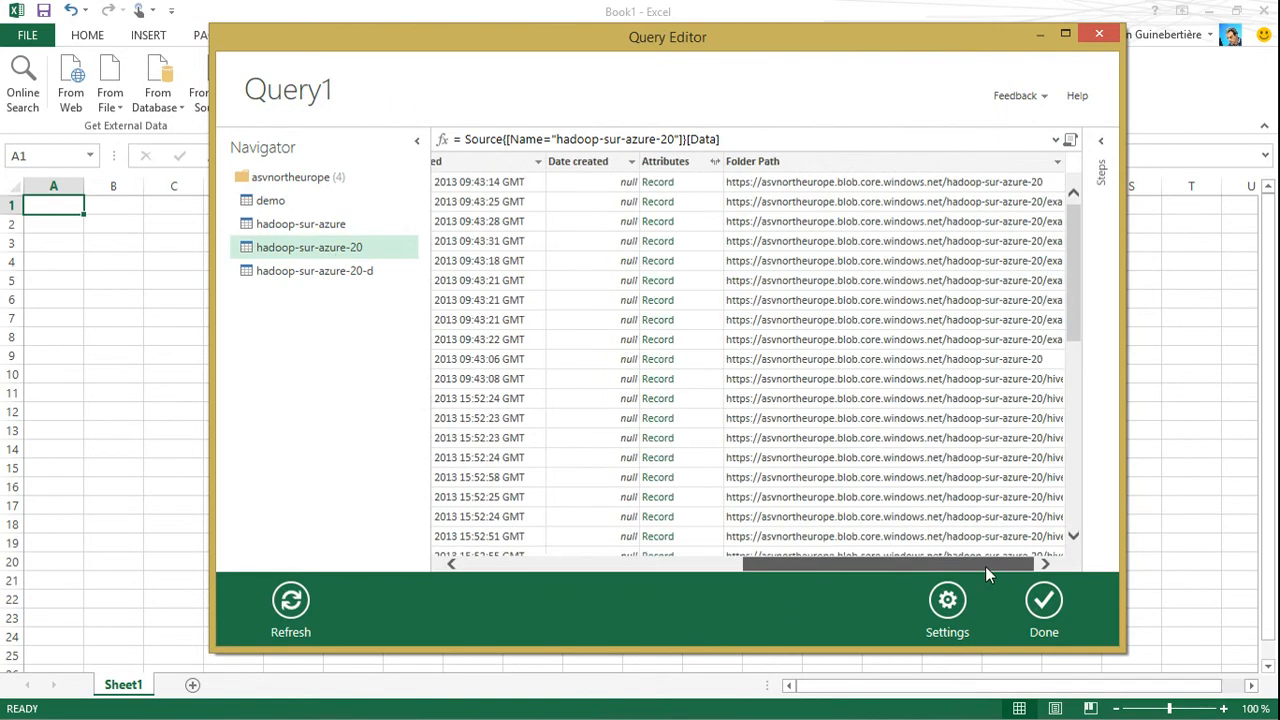
{"action": "left_click", "coordinate": [1057, 163]}
{"action": "mouse_move", "coordinate": [780, 287]}
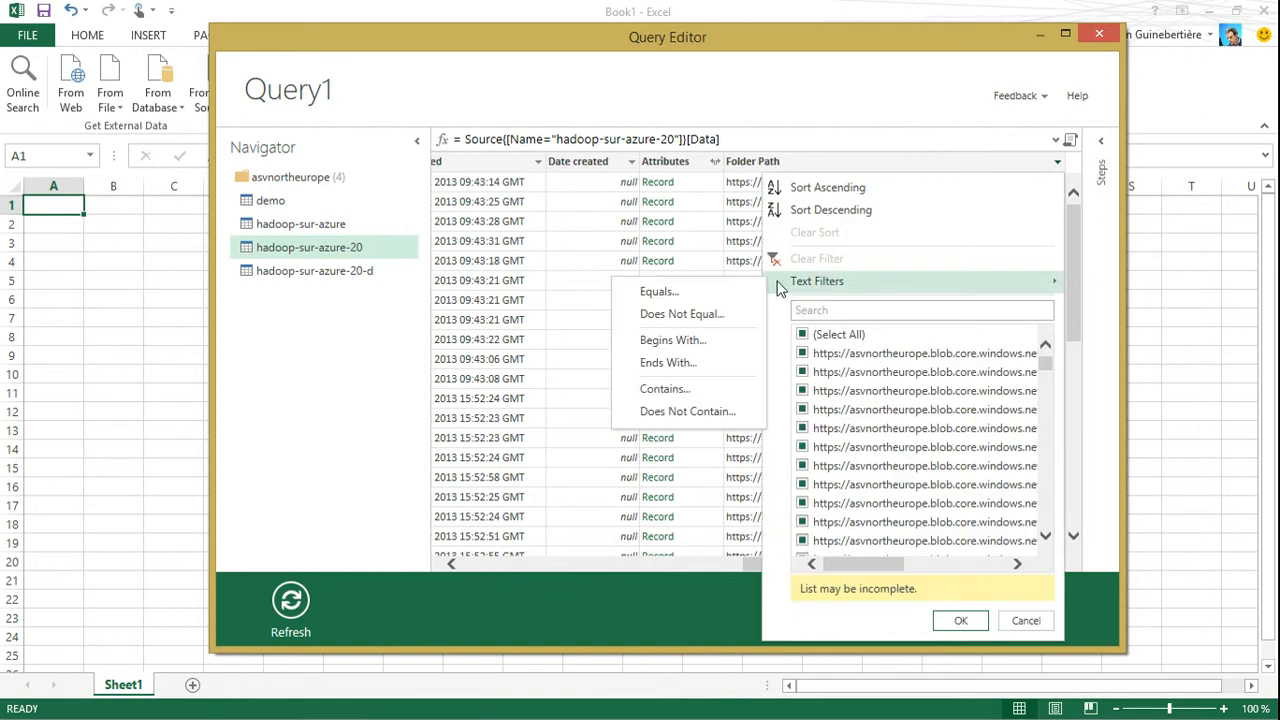
{"action": "left_click", "coordinate": [678, 391]}
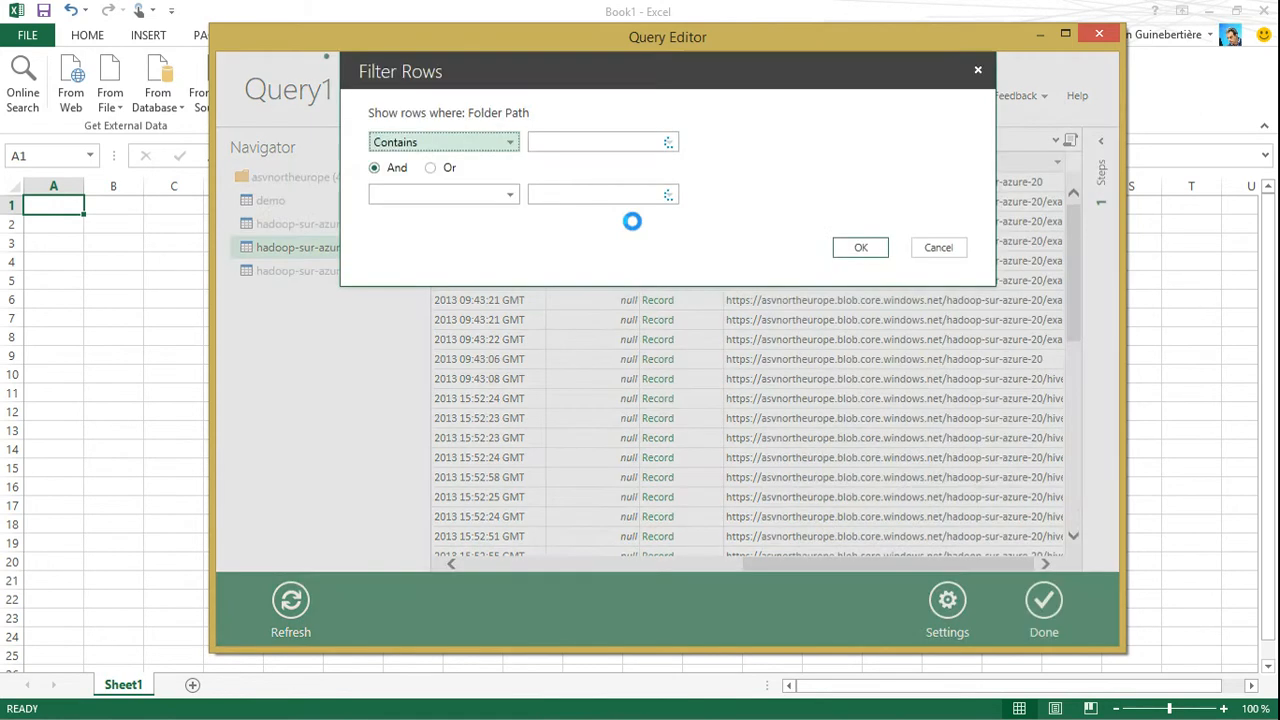
{"action": "left_click", "coordinate": [560, 138]}
{"action": "key", "text": "ctrl+v"}
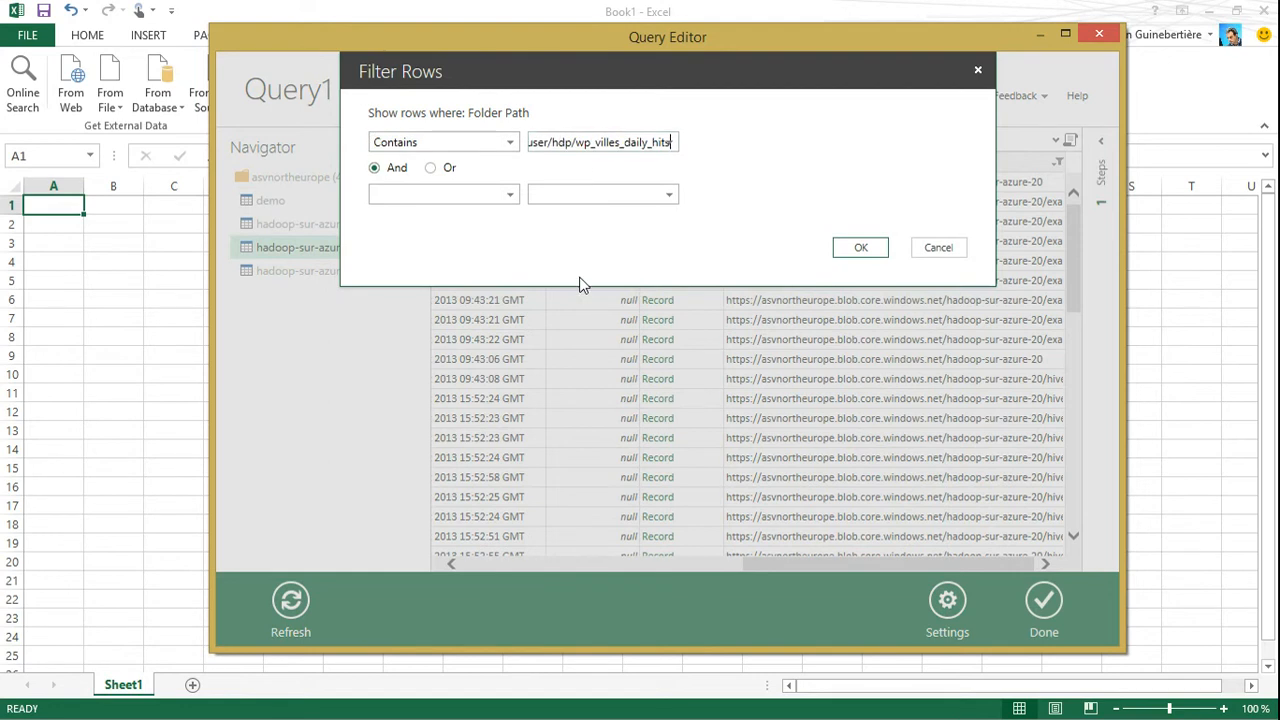
{"action": "key", "text": "Home"}
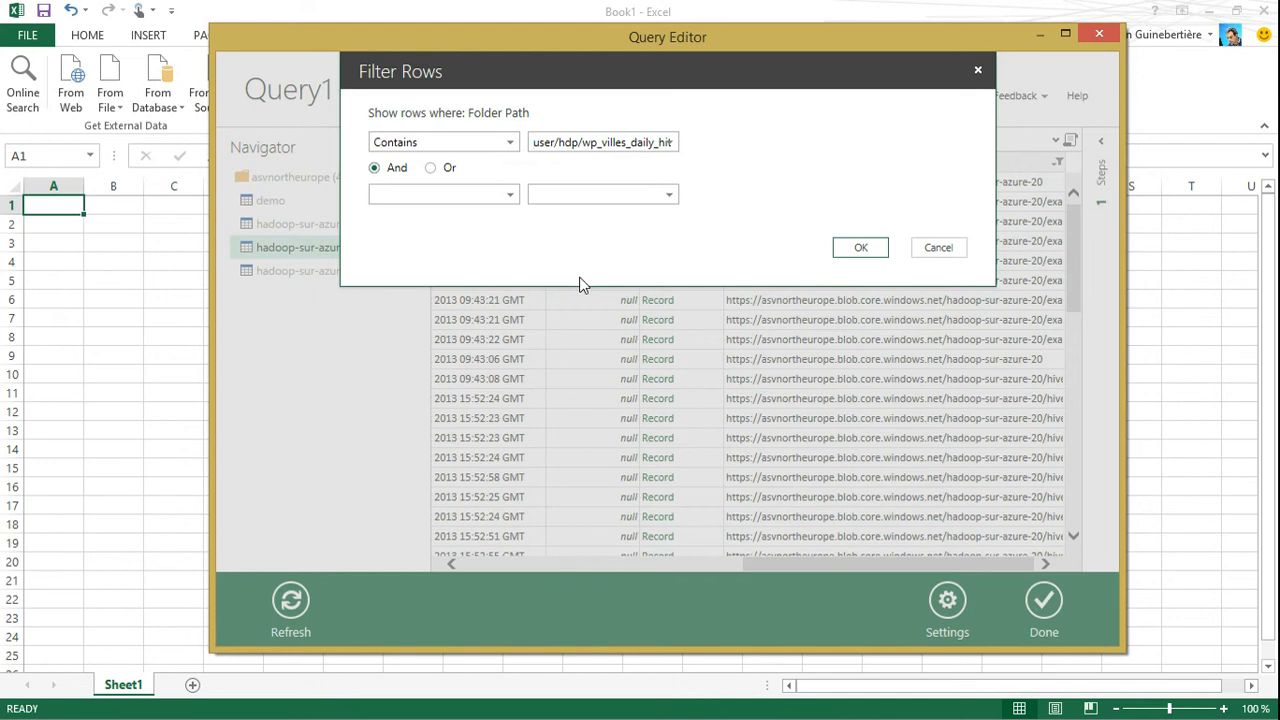
{"action": "left_click", "coordinate": [855, 249]}
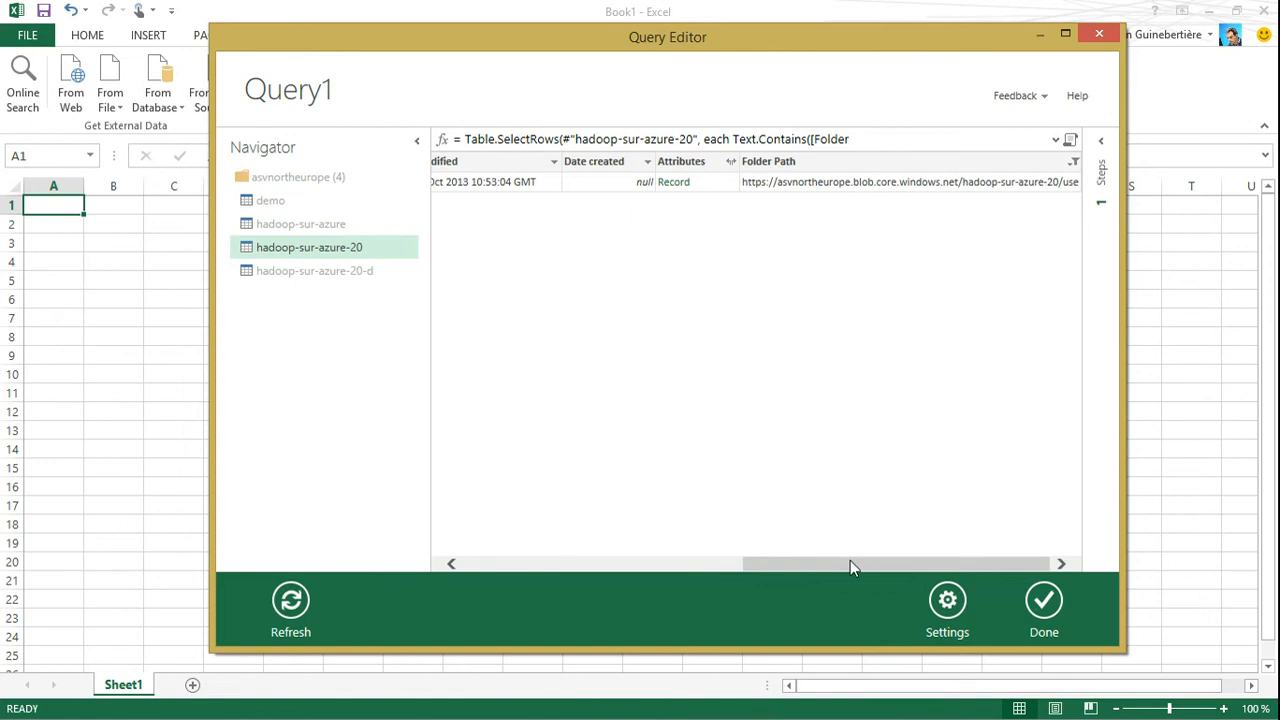
Load the binary content of the part-r-00000 file into the query
{"action": "left_click_drag", "start_coordinate": [851, 564], "coordinate": [486, 564]}
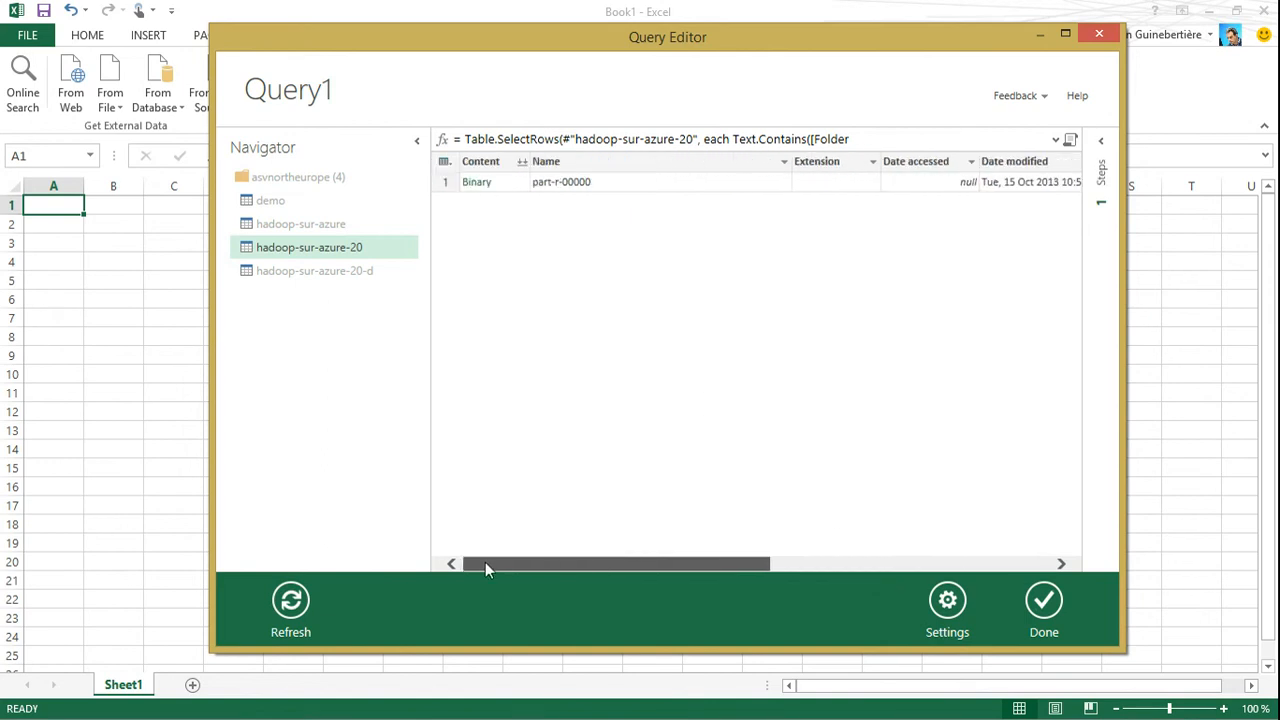
{"action": "left_click", "coordinate": [476, 182]}
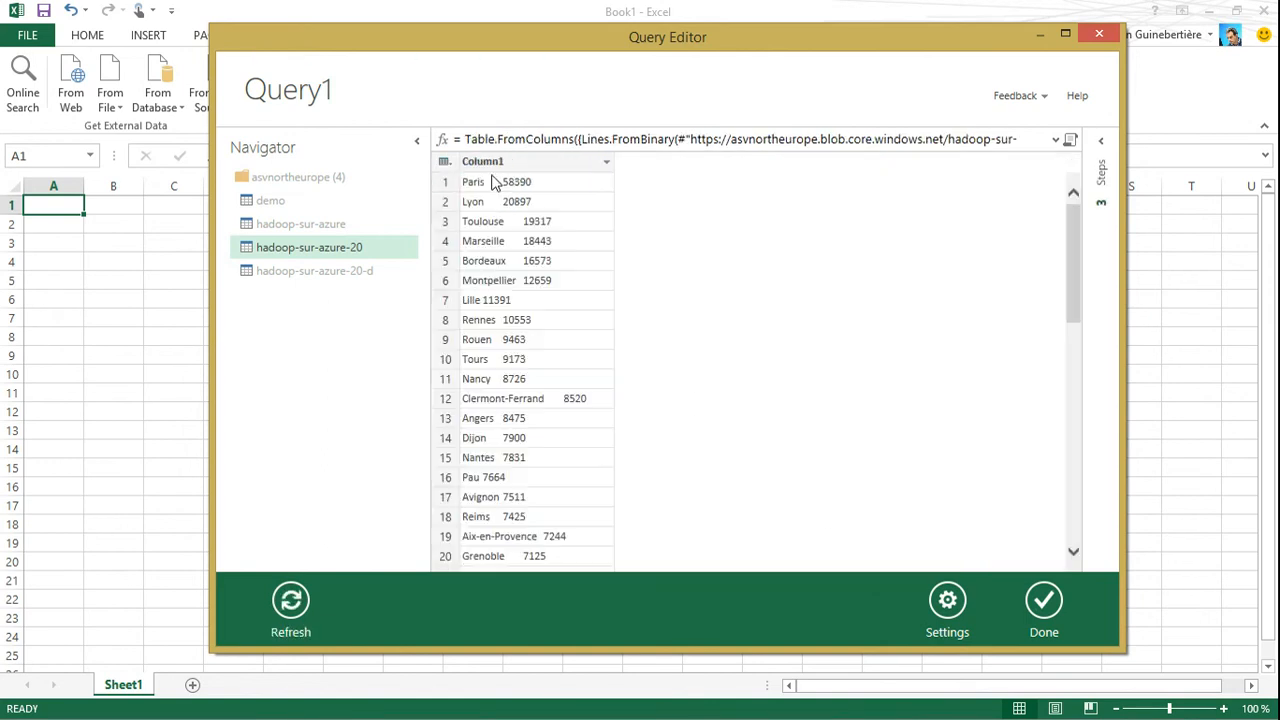
Split Column1 by the Tab delimiter, at each occurrence of the delimiter
{"action": "left_click", "coordinate": [545, 162]}
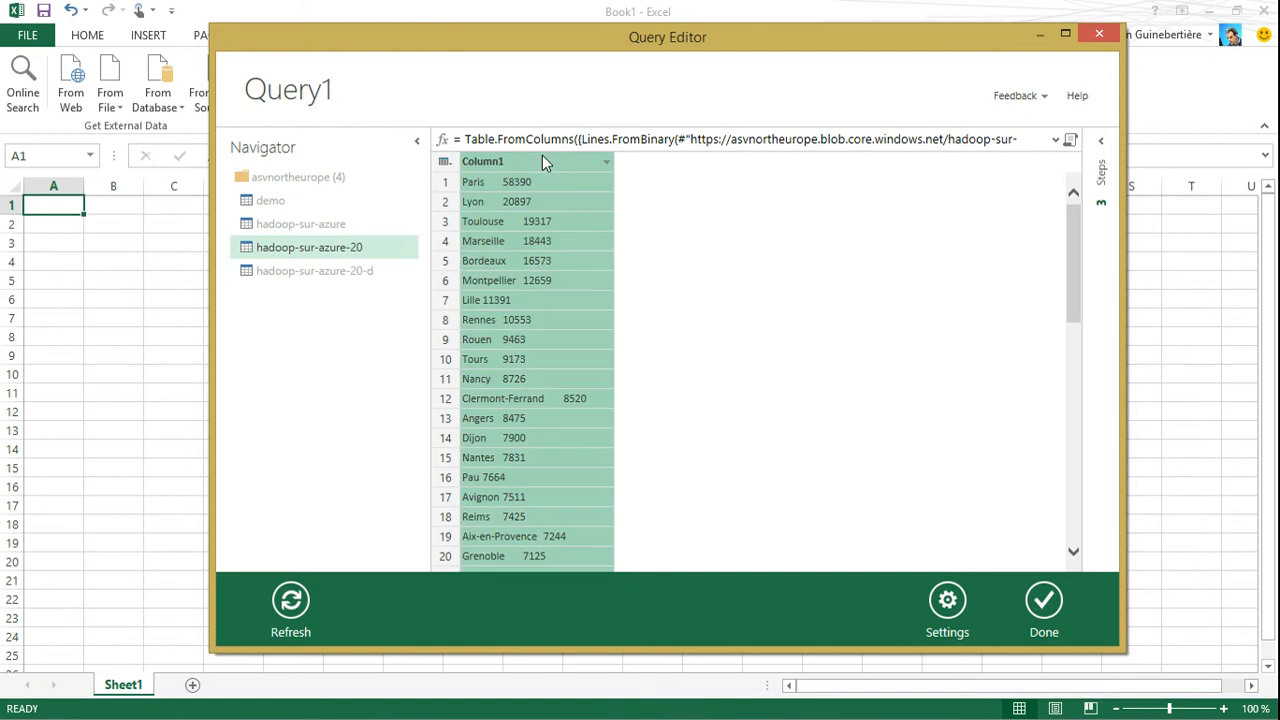
{"action": "right_click", "coordinate": [543, 158]}
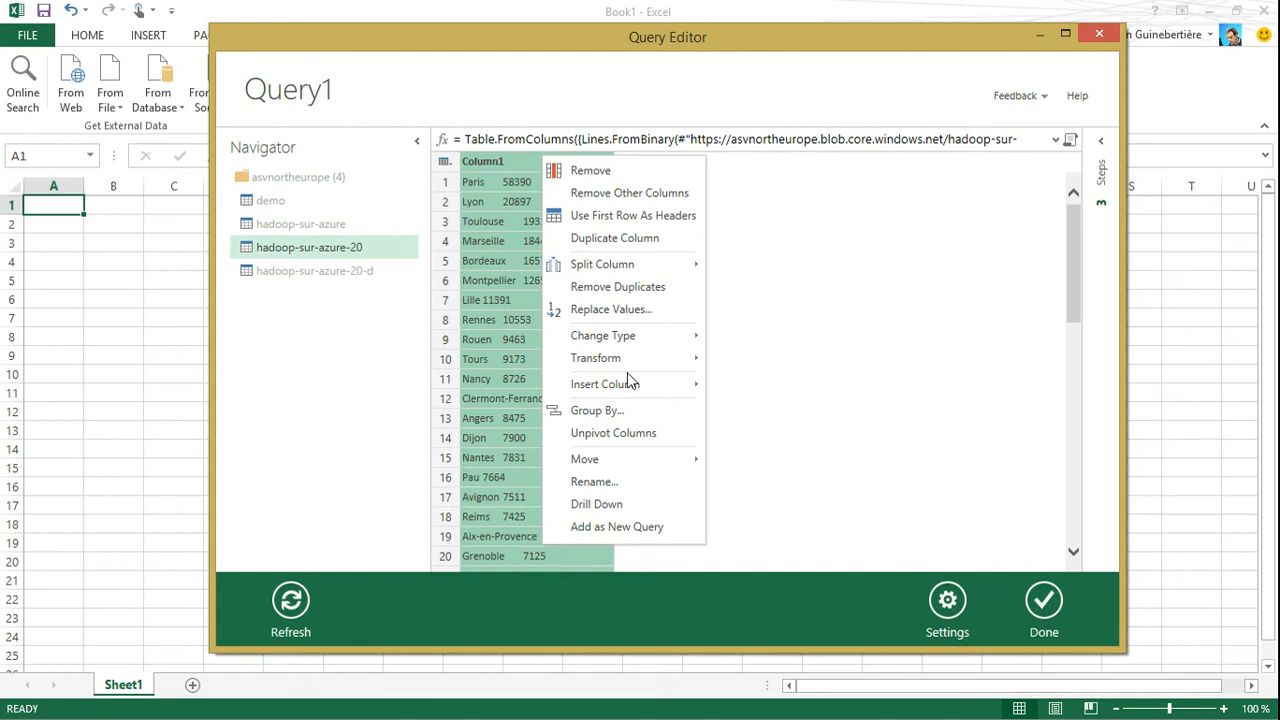
{"action": "mouse_move", "coordinate": [624, 268]}
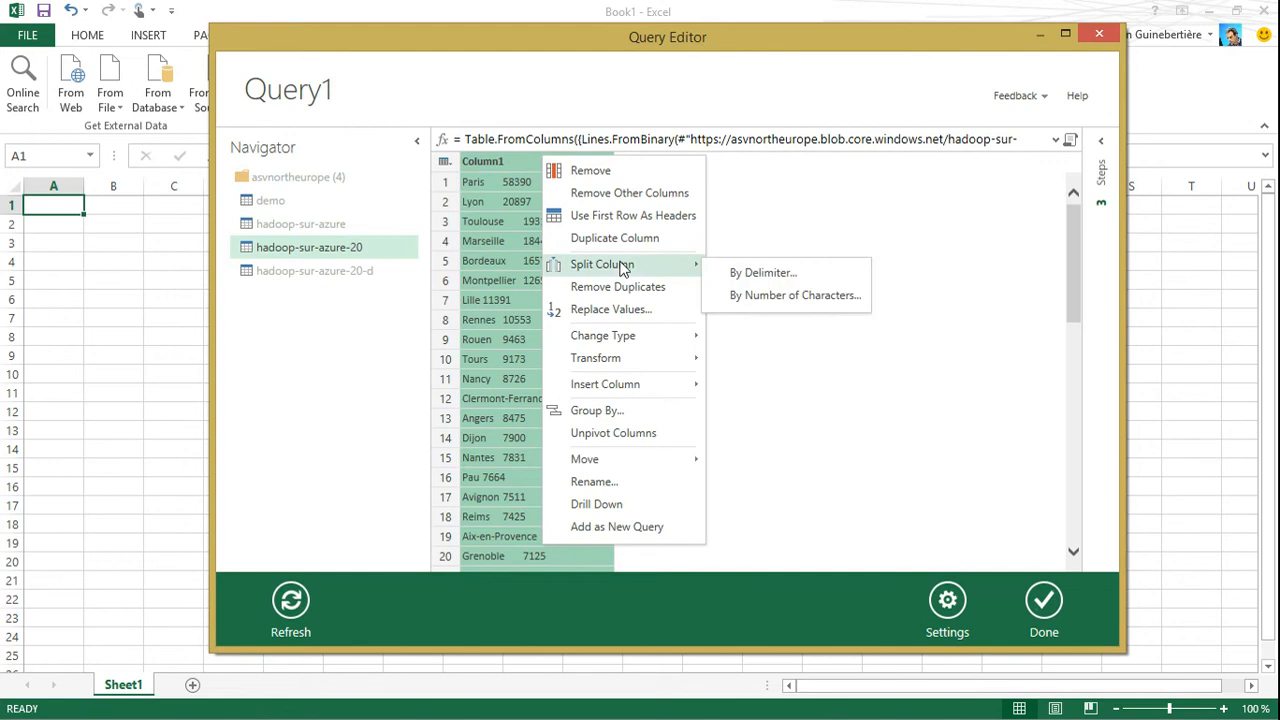
{"action": "left_click", "coordinate": [762, 274]}
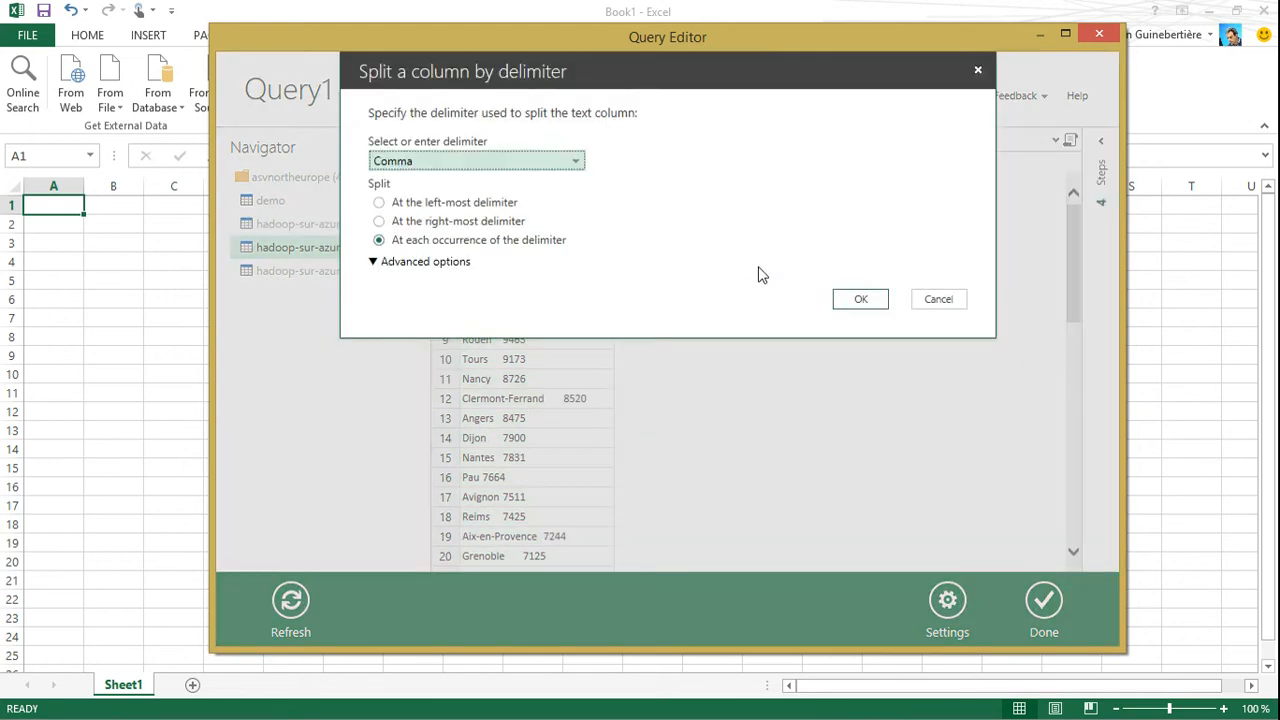
{"action": "left_click", "coordinate": [435, 163]}
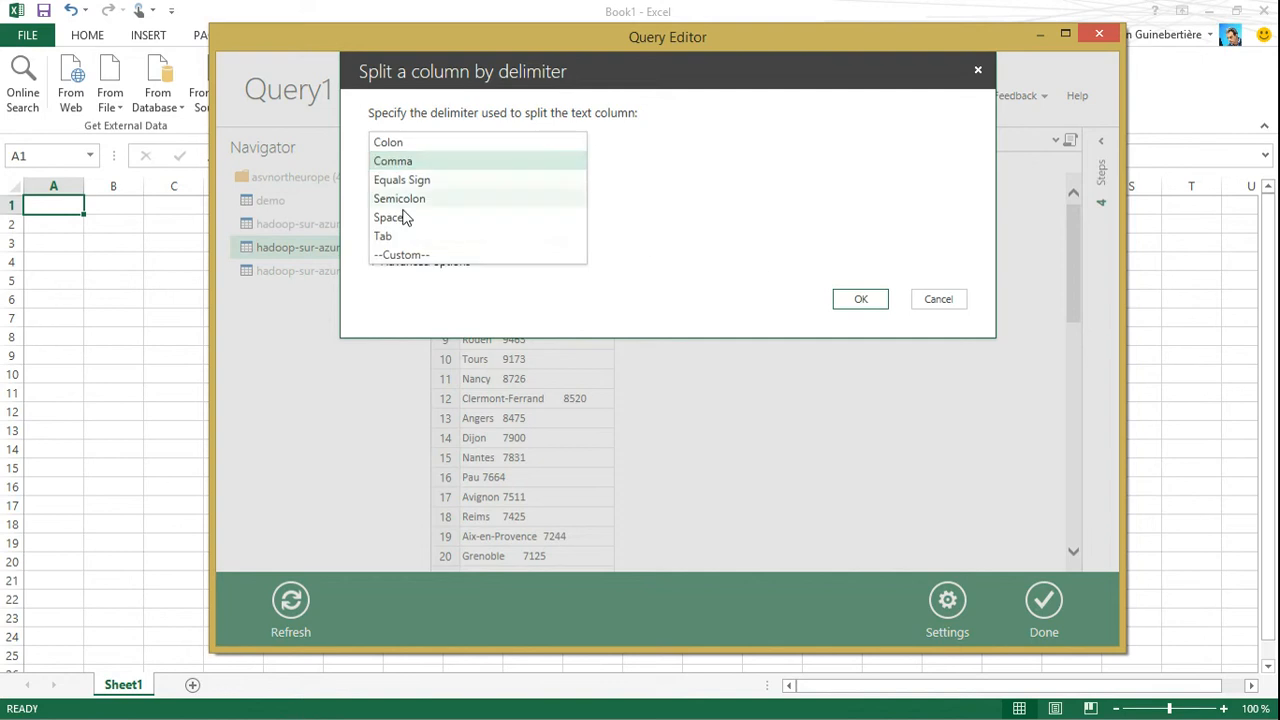
{"action": "left_click", "coordinate": [389, 241]}
{"action": "left_click", "coordinate": [855, 300]}
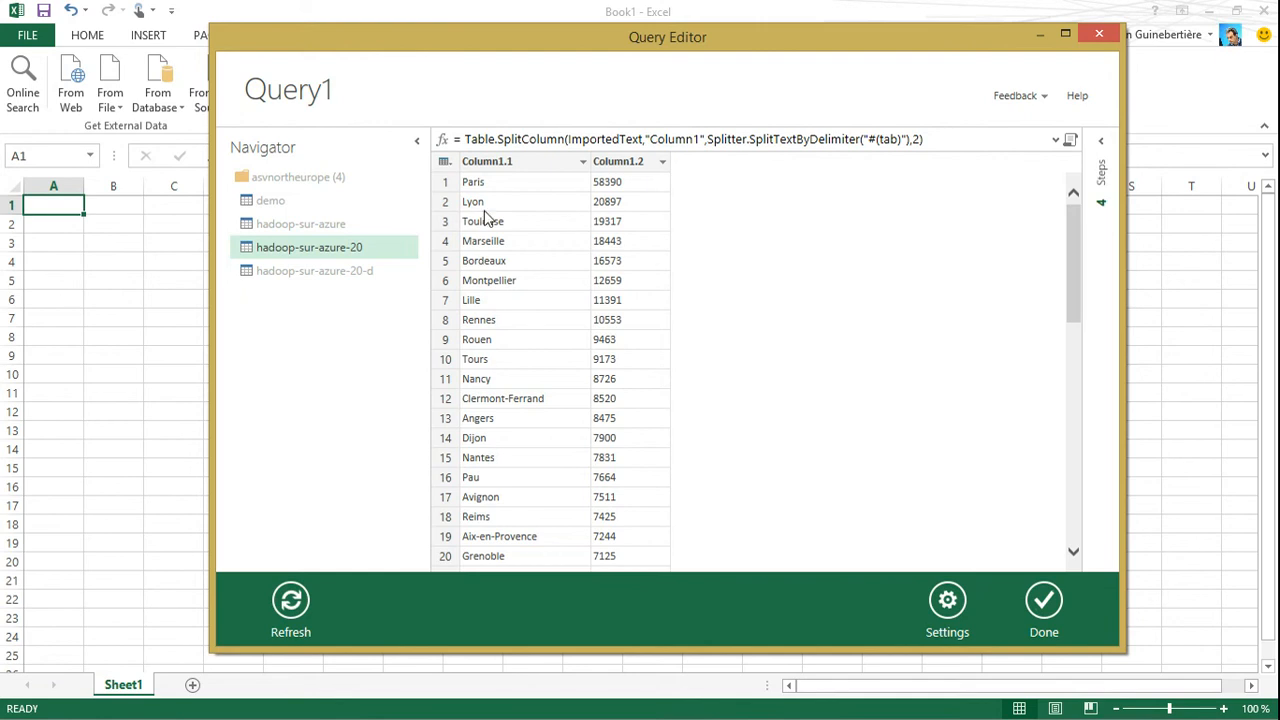
Rename Column1.1 to ville and Column1.2 to nb_hits
{"action": "right_click", "coordinate": [488, 163]}
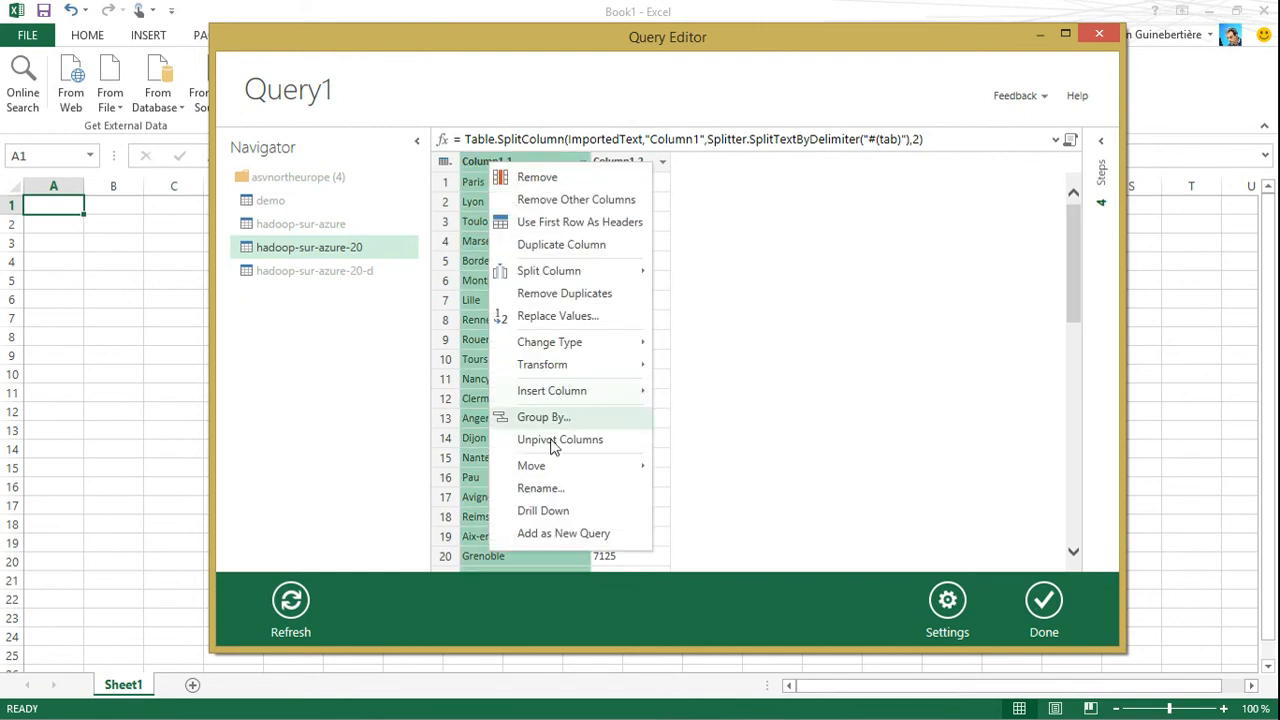
{"action": "left_click", "coordinate": [540, 488]}
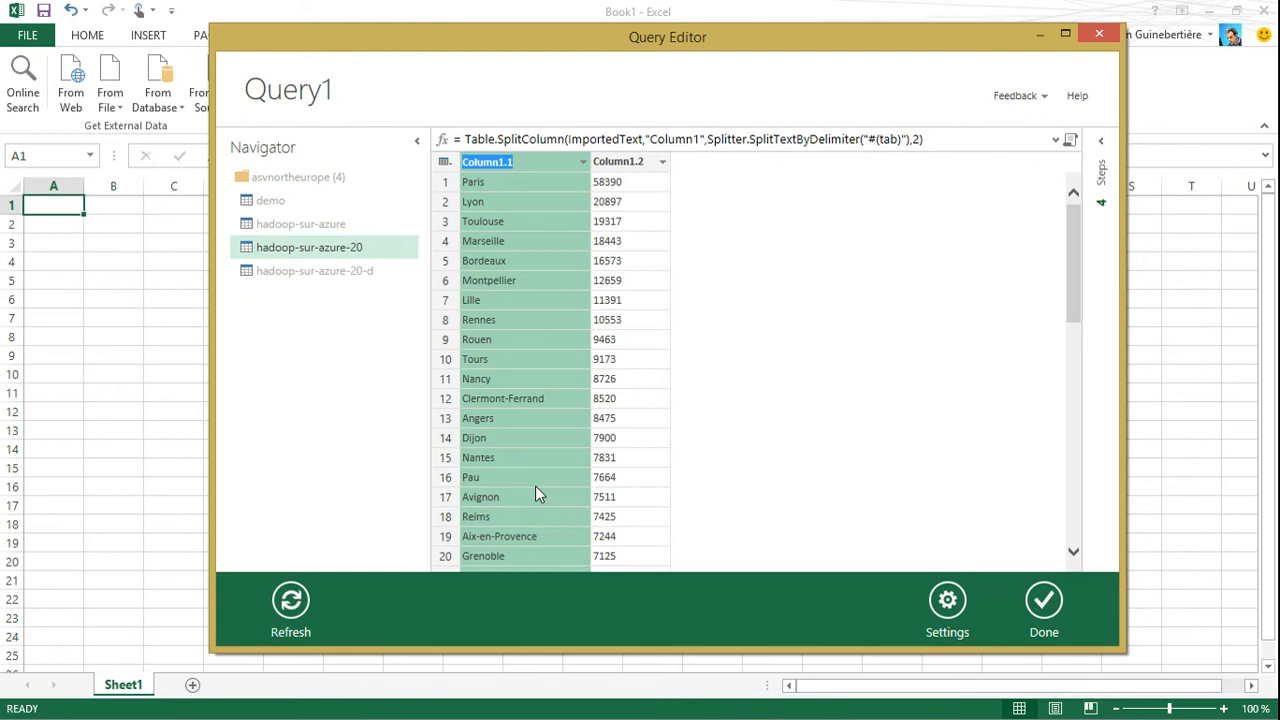
{"action": "type", "text": "ville"}
{"action": "key", "text": "Return"}
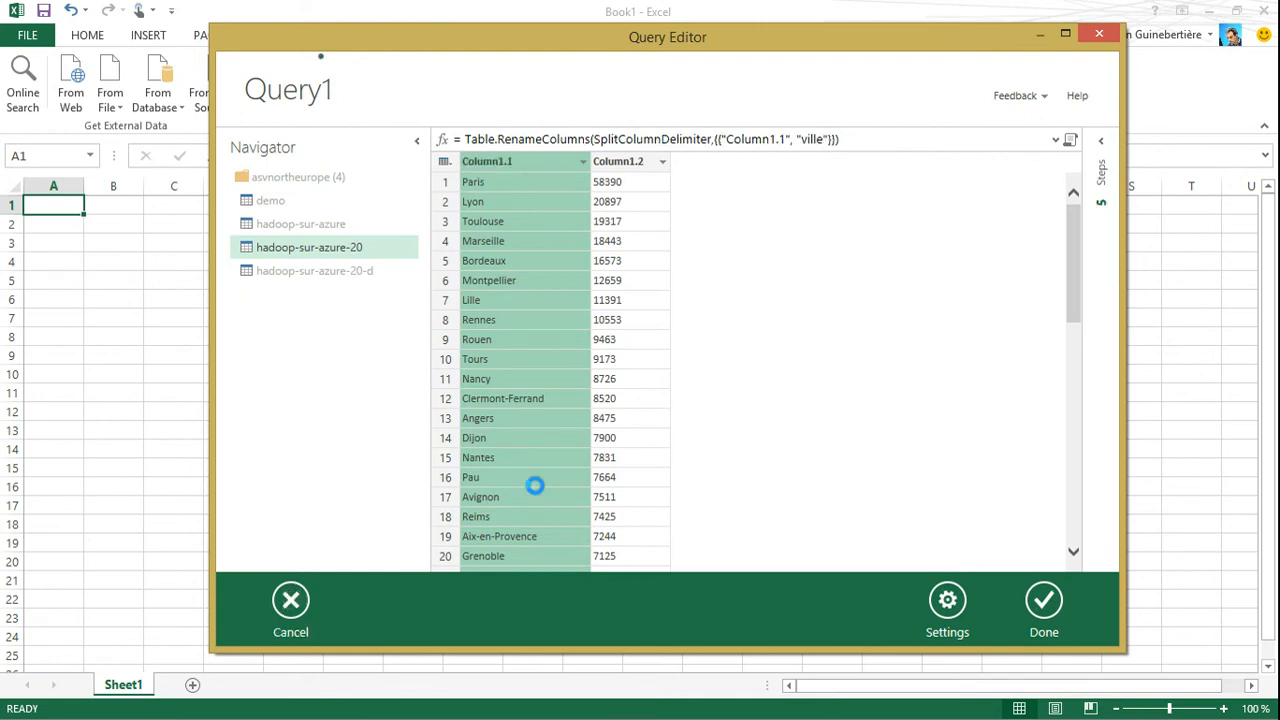
{"action": "right_click", "coordinate": [626, 165]}
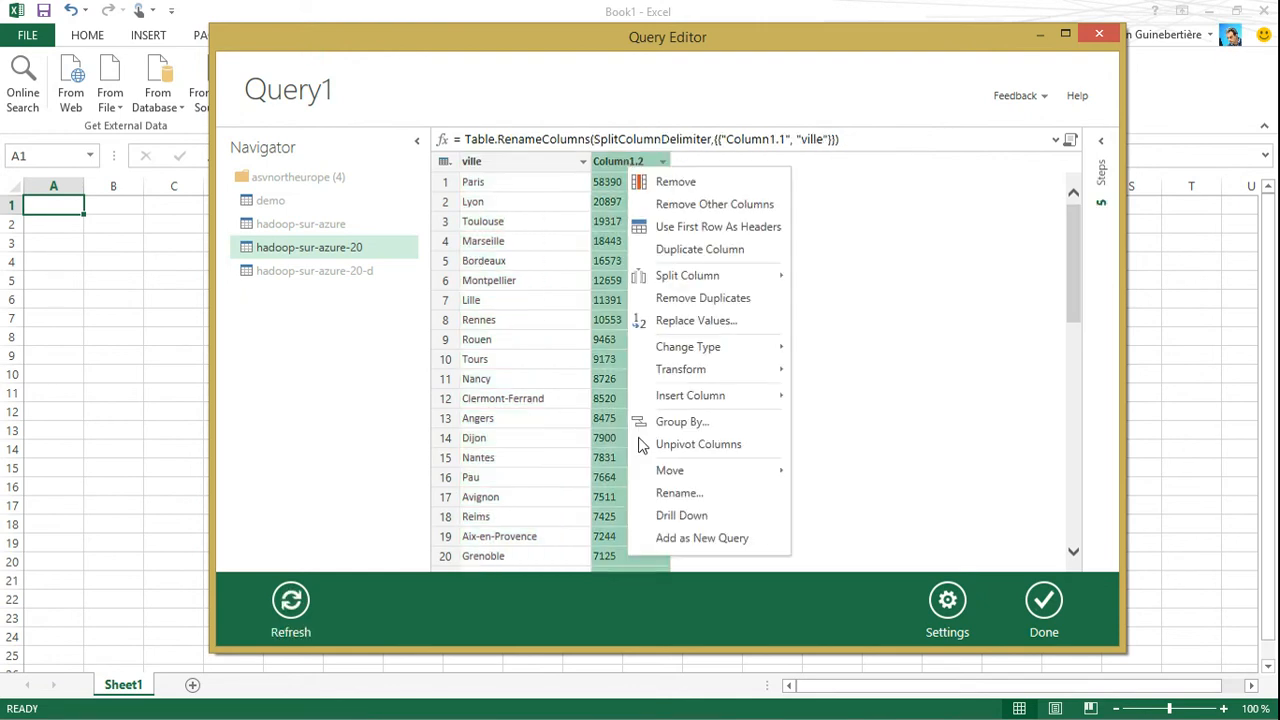
{"action": "left_click", "coordinate": [689, 496]}
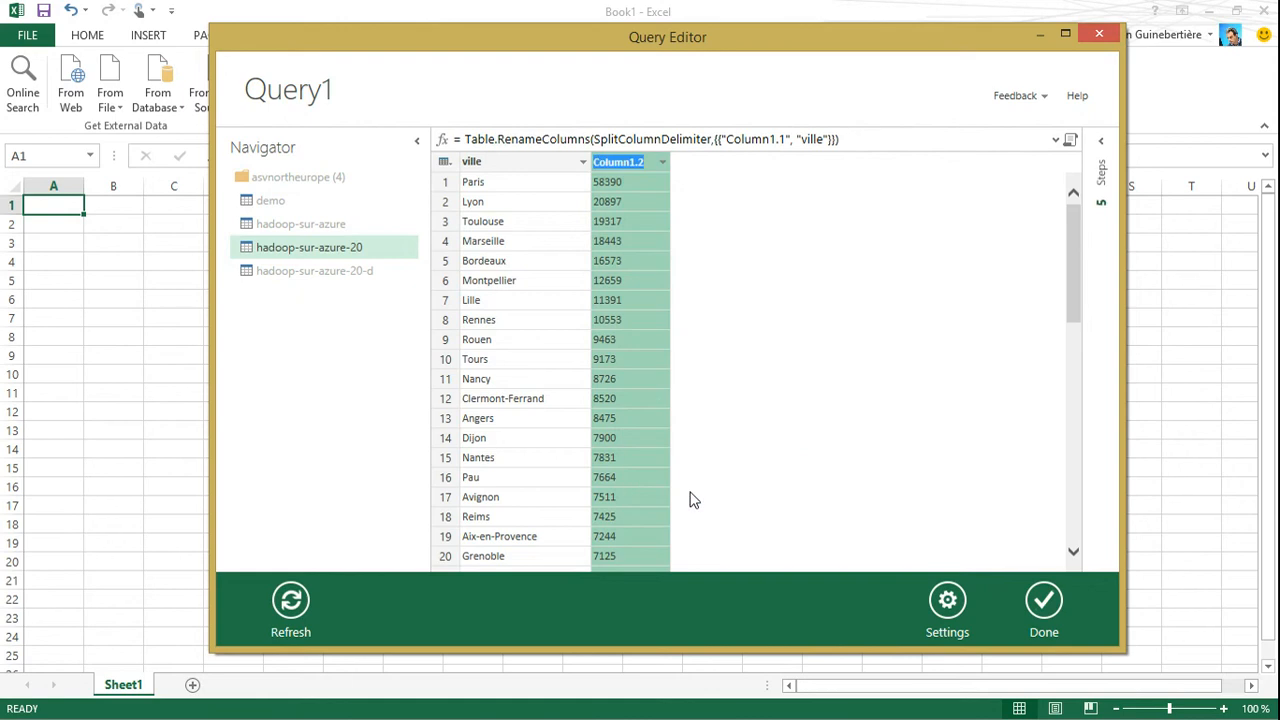
{"action": "type", "text": "nb_hits"}
{"action": "key", "text": "Return"}
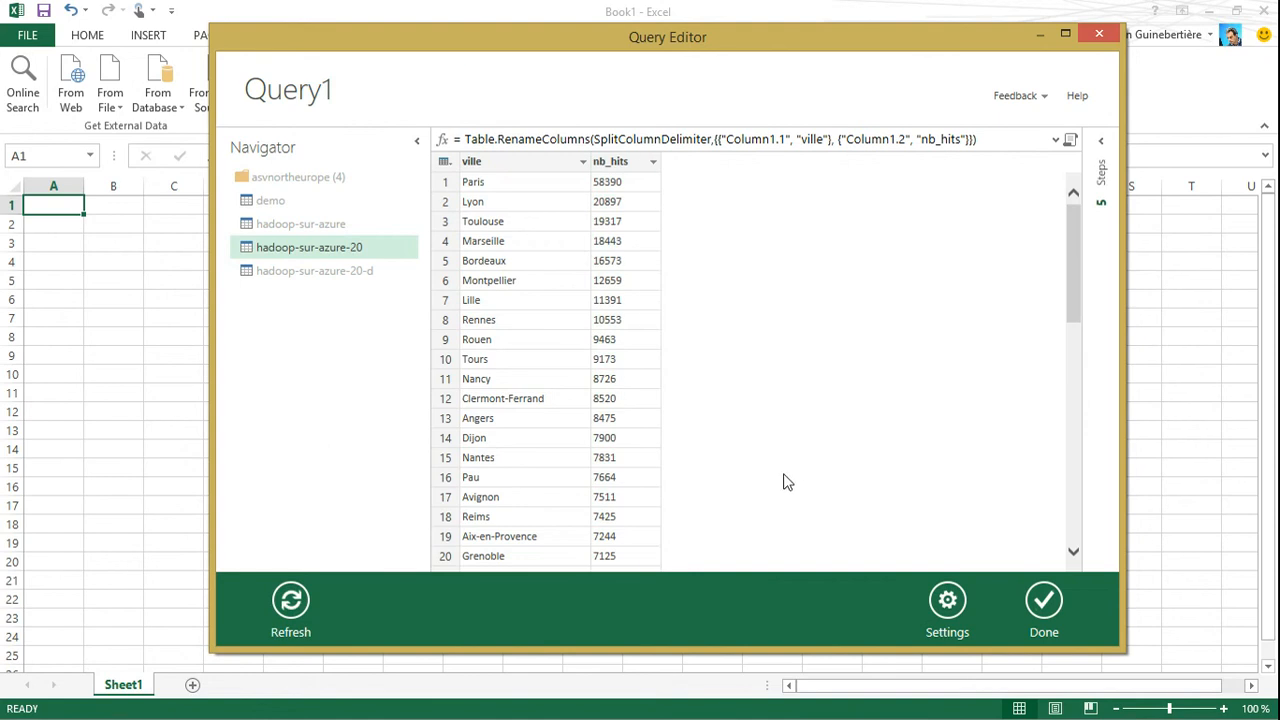
Apply the Trim transformation to the text in the ville column
{"action": "left_click", "coordinate": [517, 166]}
{"action": "left_click", "coordinate": [583, 162]}
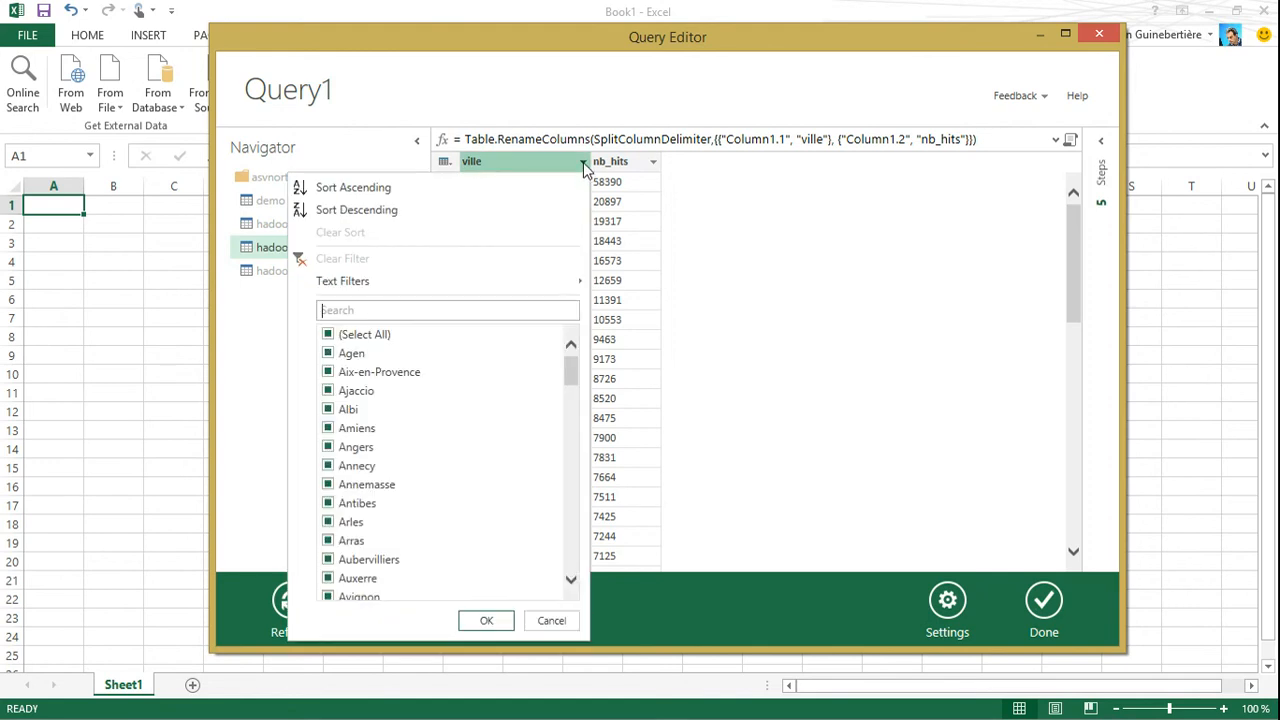
{"action": "left_click", "coordinate": [584, 166]}
{"action": "right_click", "coordinate": [540, 167]}
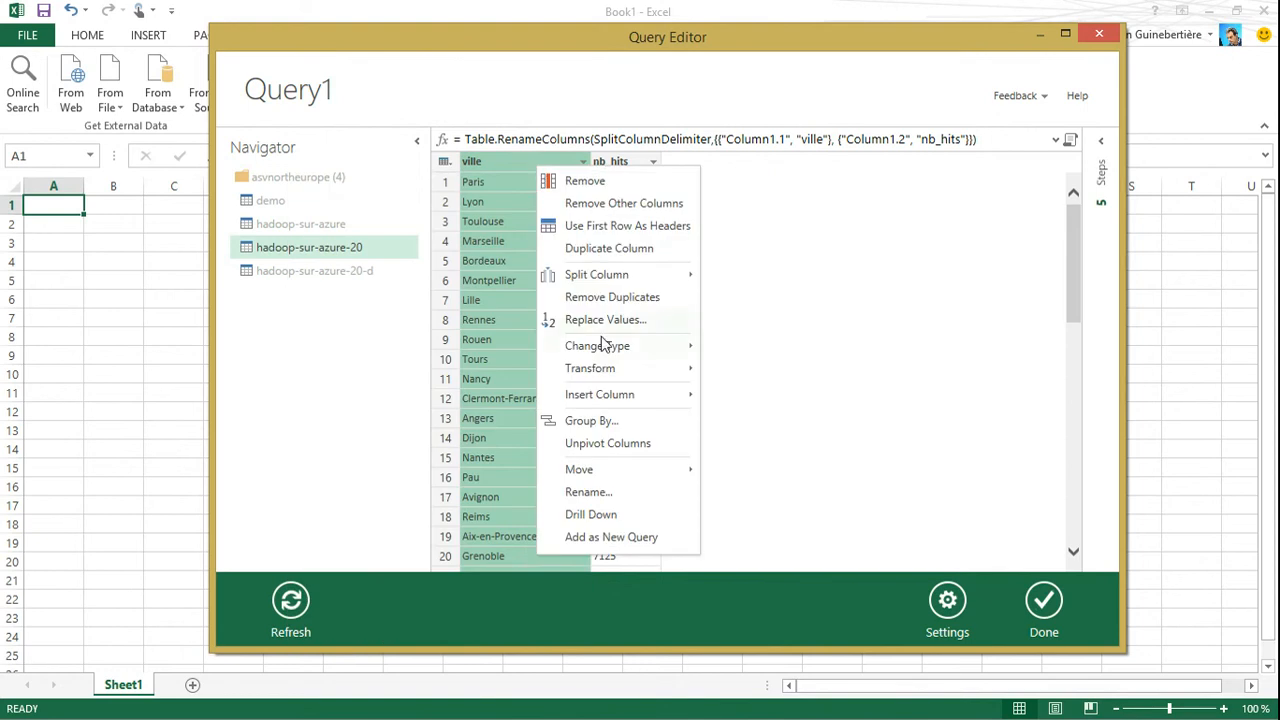
{"action": "mouse_move", "coordinate": [612, 372]}
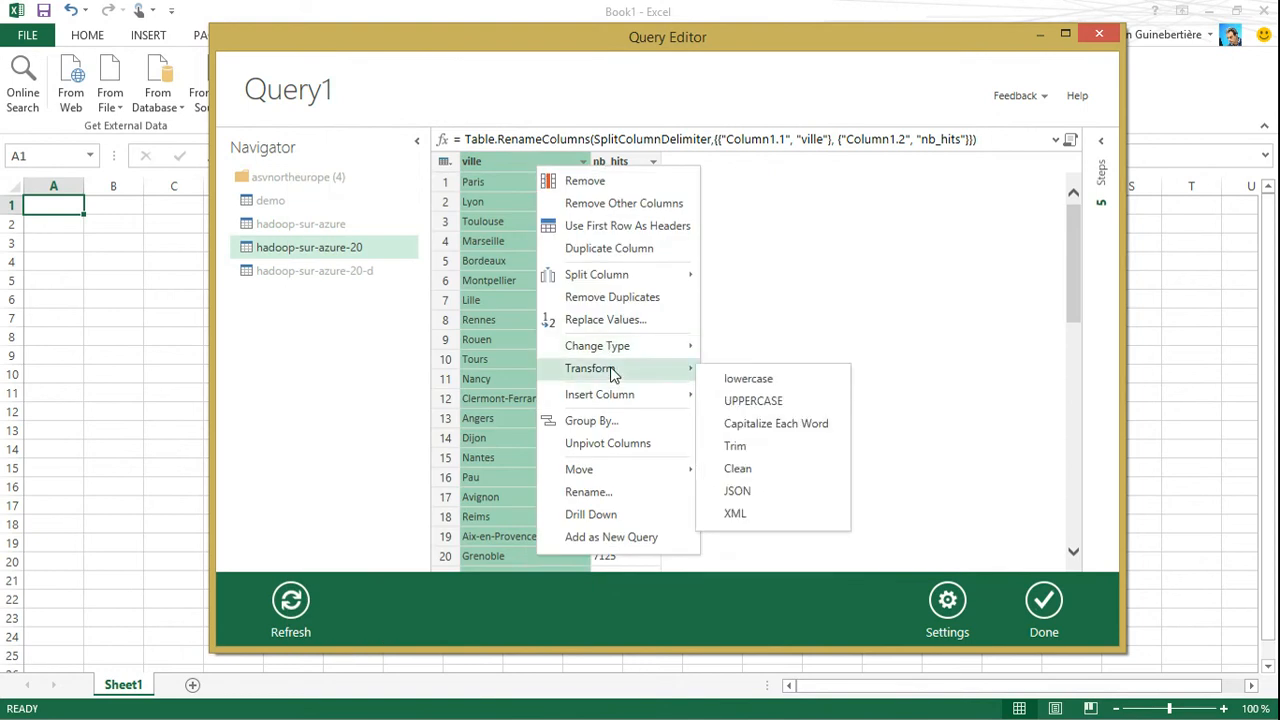
{"action": "left_click", "coordinate": [738, 446]}
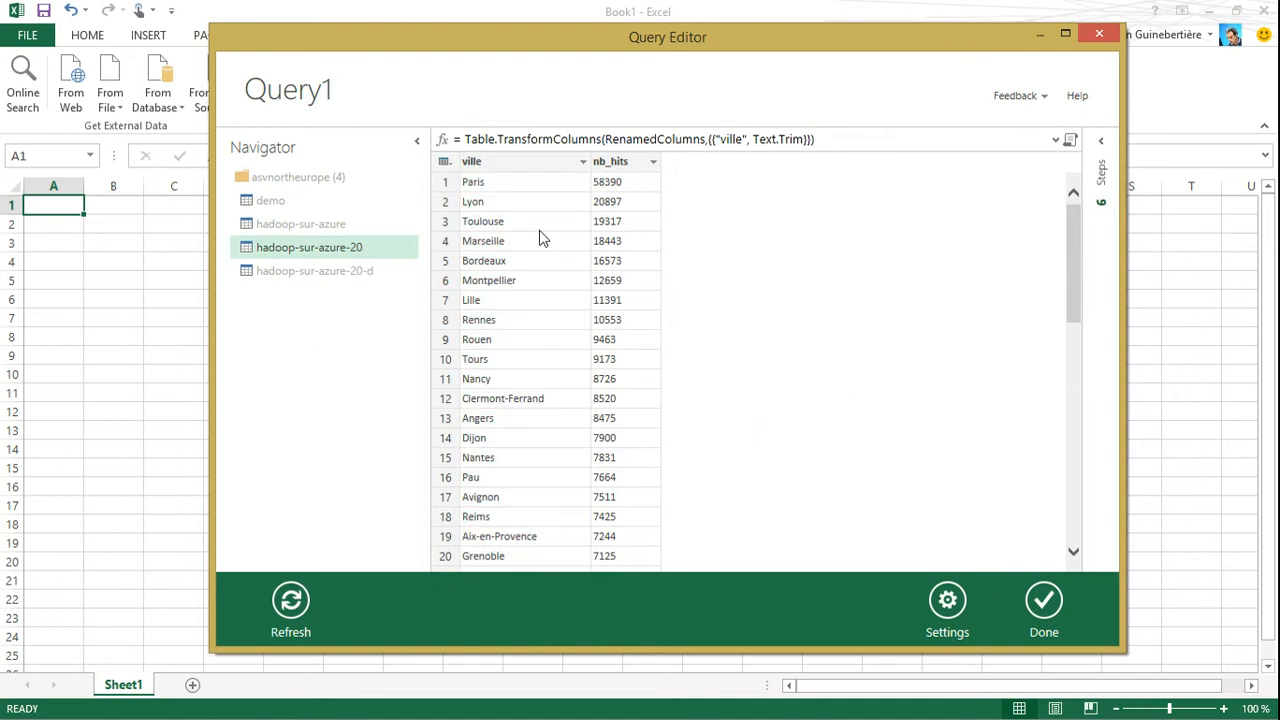
Apply the Capitalize Each Word transformation to the ville column
{"action": "left_click", "coordinate": [501, 164]}
{"action": "right_click", "coordinate": [501, 164]}
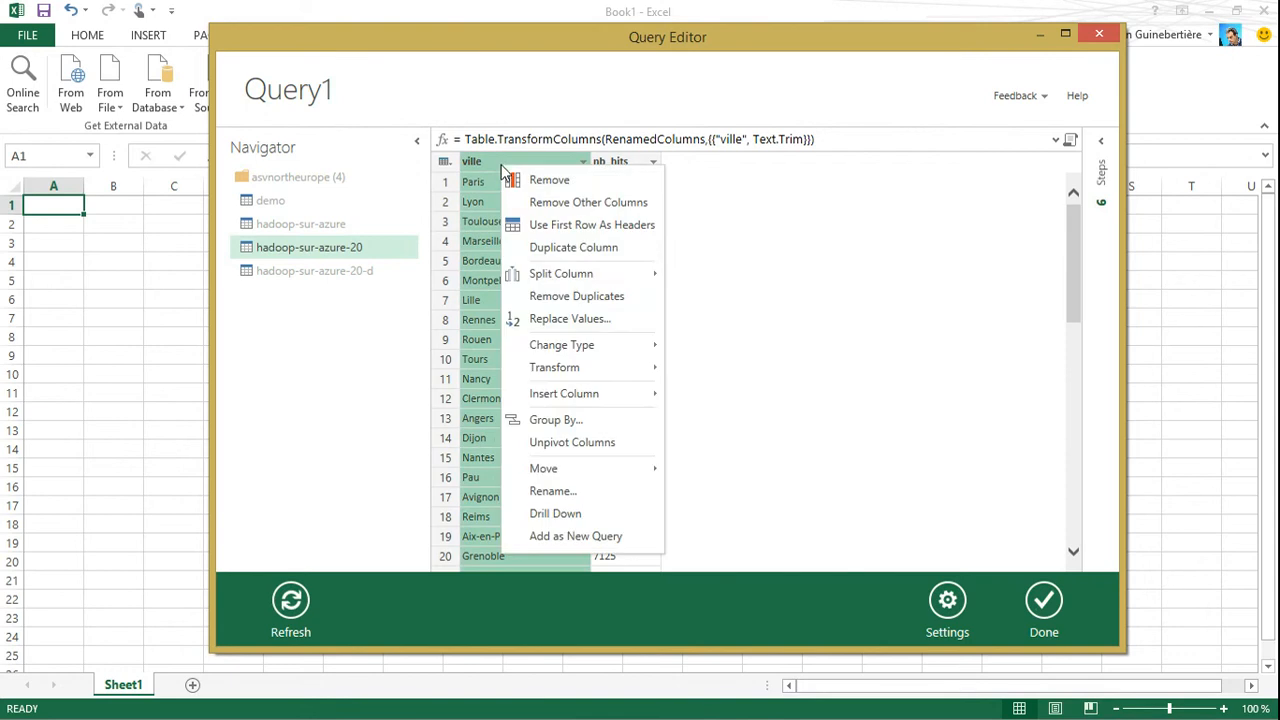
{"action": "mouse_move", "coordinate": [563, 372]}
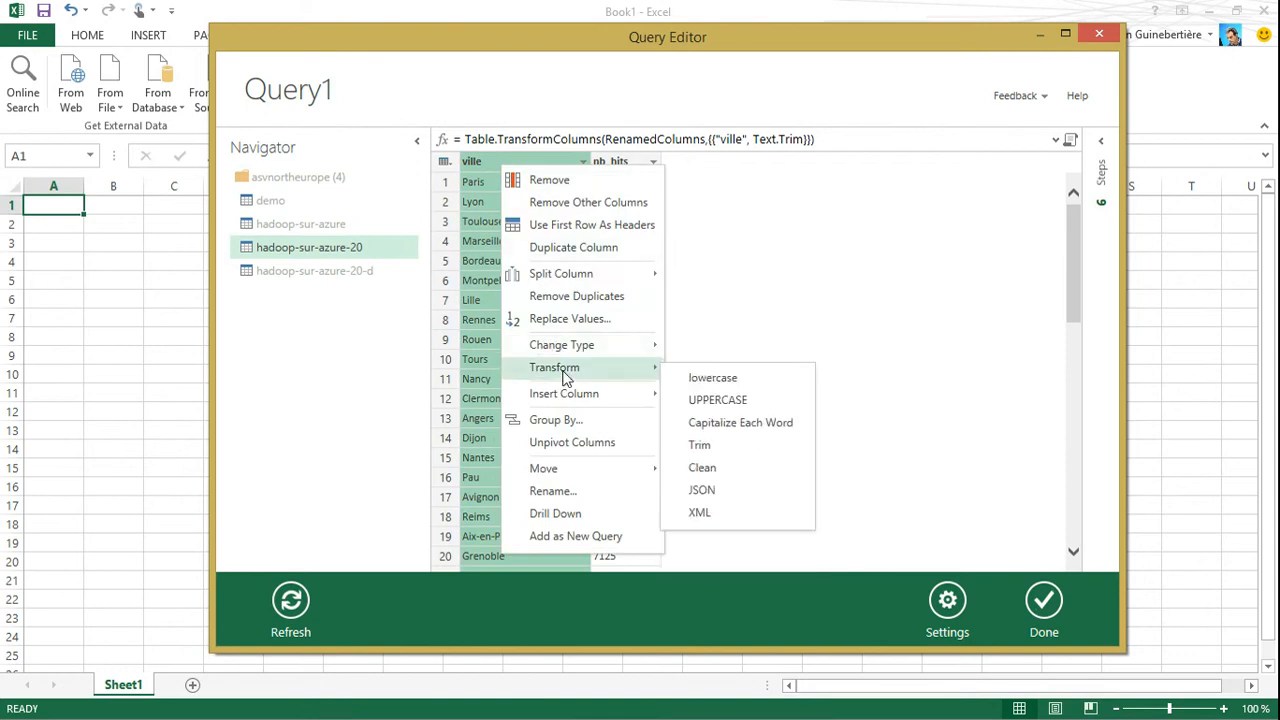
{"action": "left_click", "coordinate": [746, 422]}
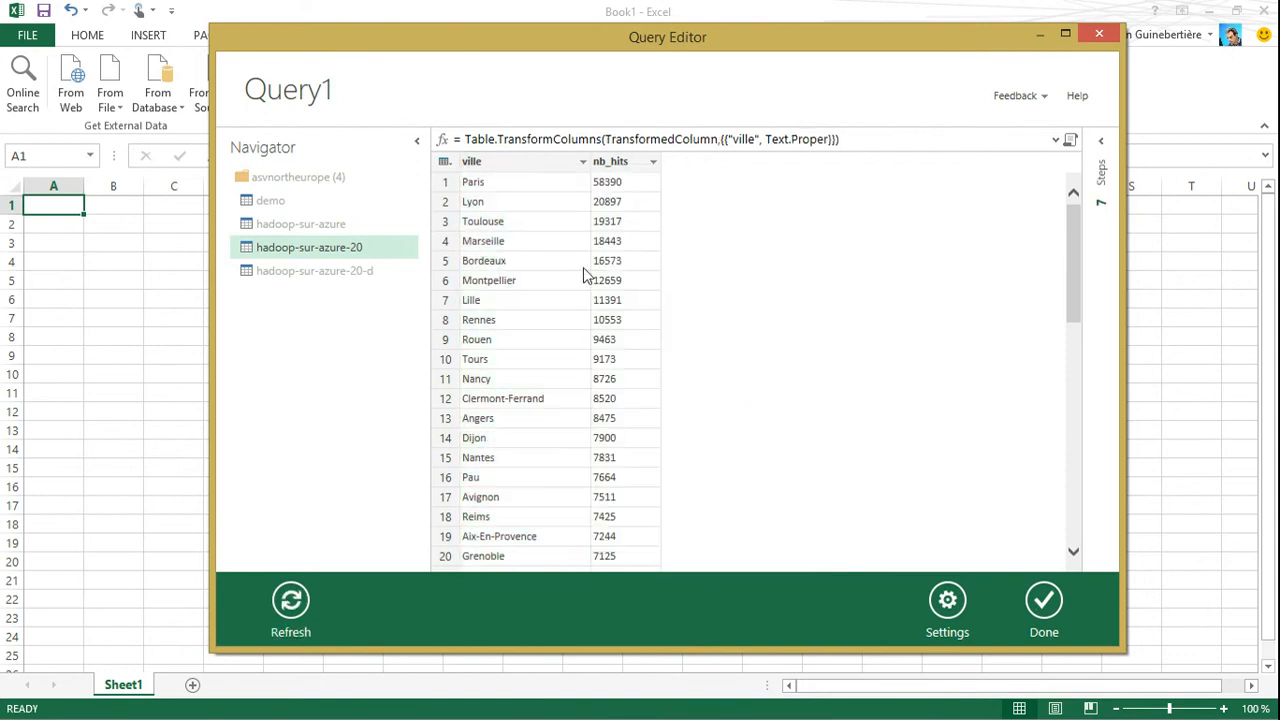
Start a Group By on the query rows, keeping only ville as the grouping column
{"action": "left_click", "coordinate": [525, 161]}
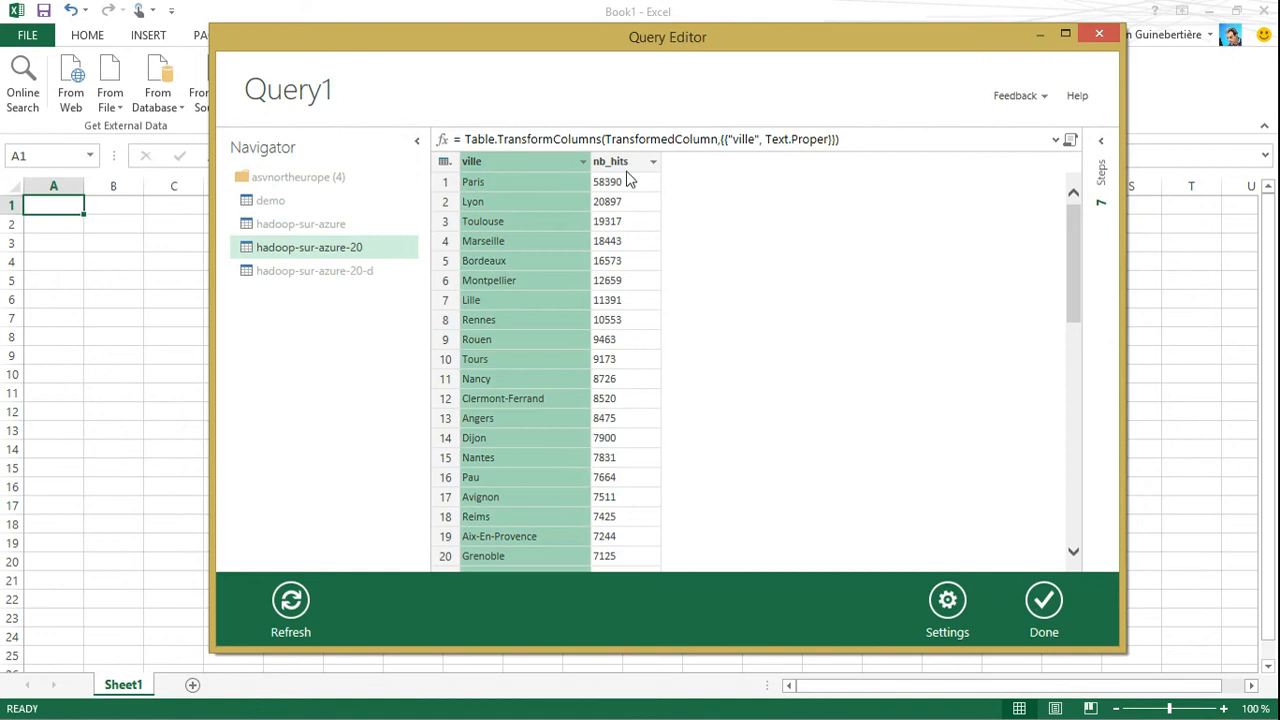
{"action": "left_click", "coordinate": [620, 162], "text": "ctrl"}
{"action": "right_click", "coordinate": [620, 162]}
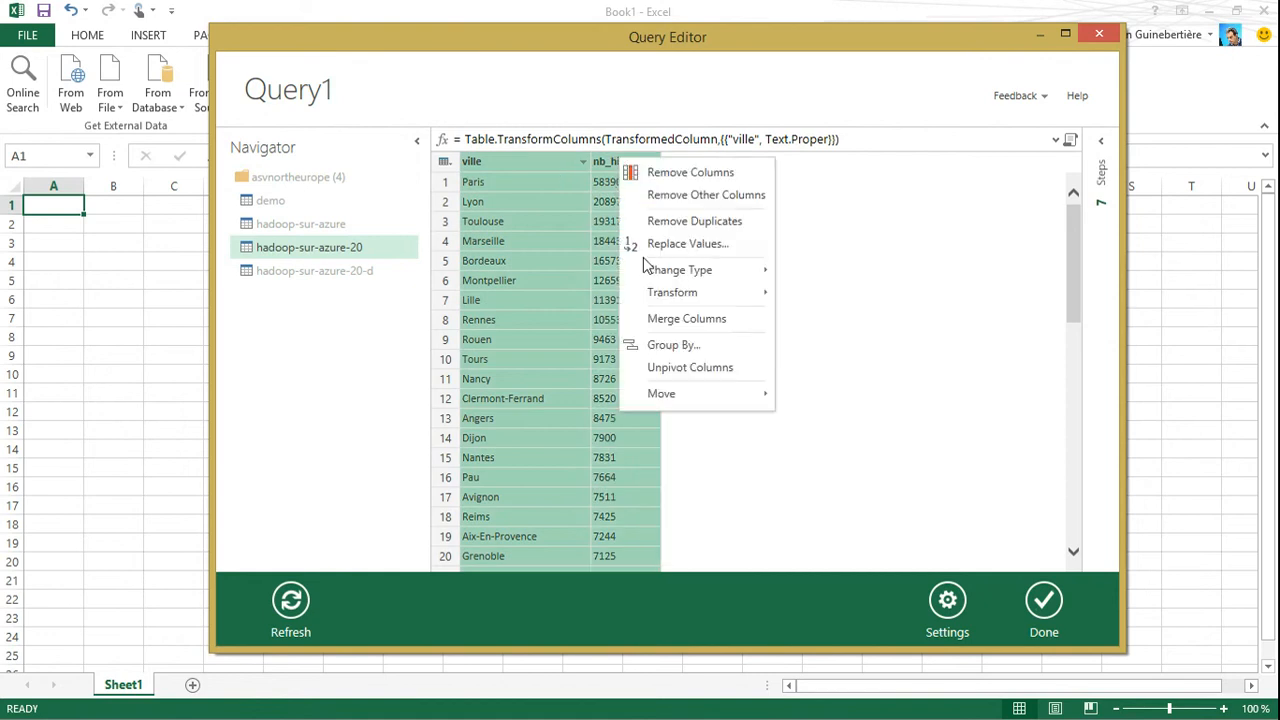
{"action": "left_click", "coordinate": [690, 354]}
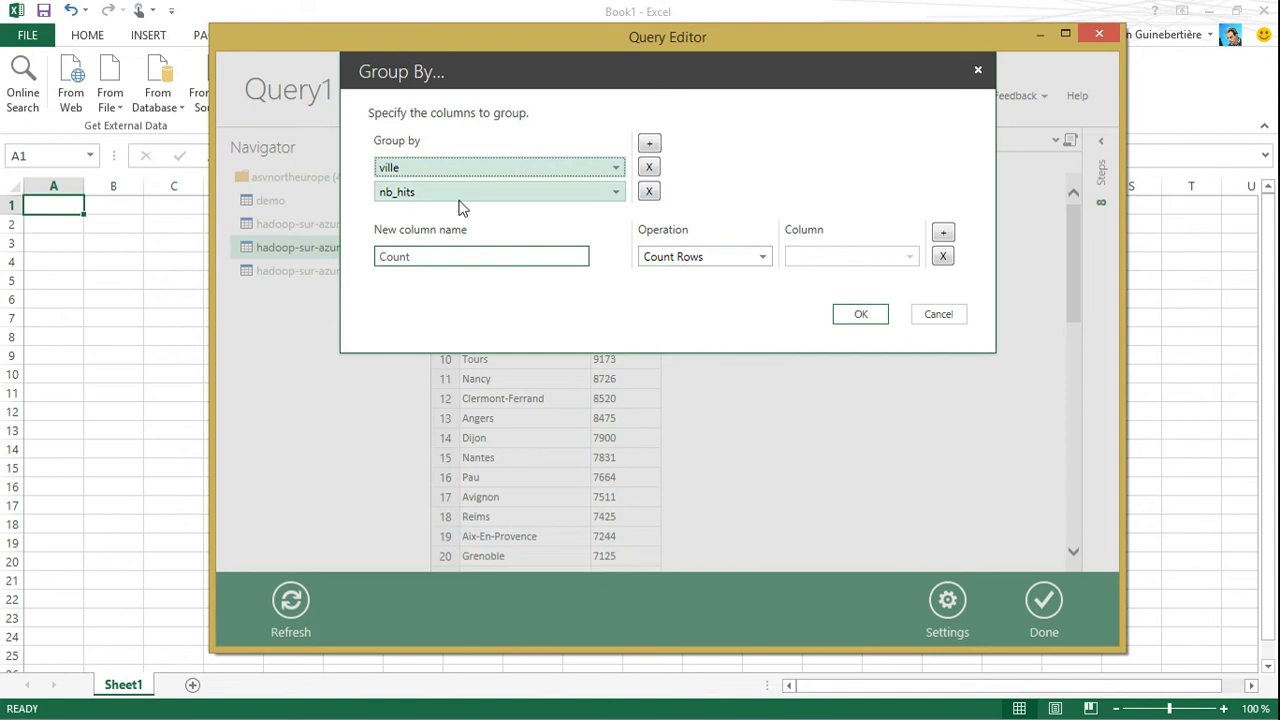
{"action": "left_click", "coordinate": [638, 191]}
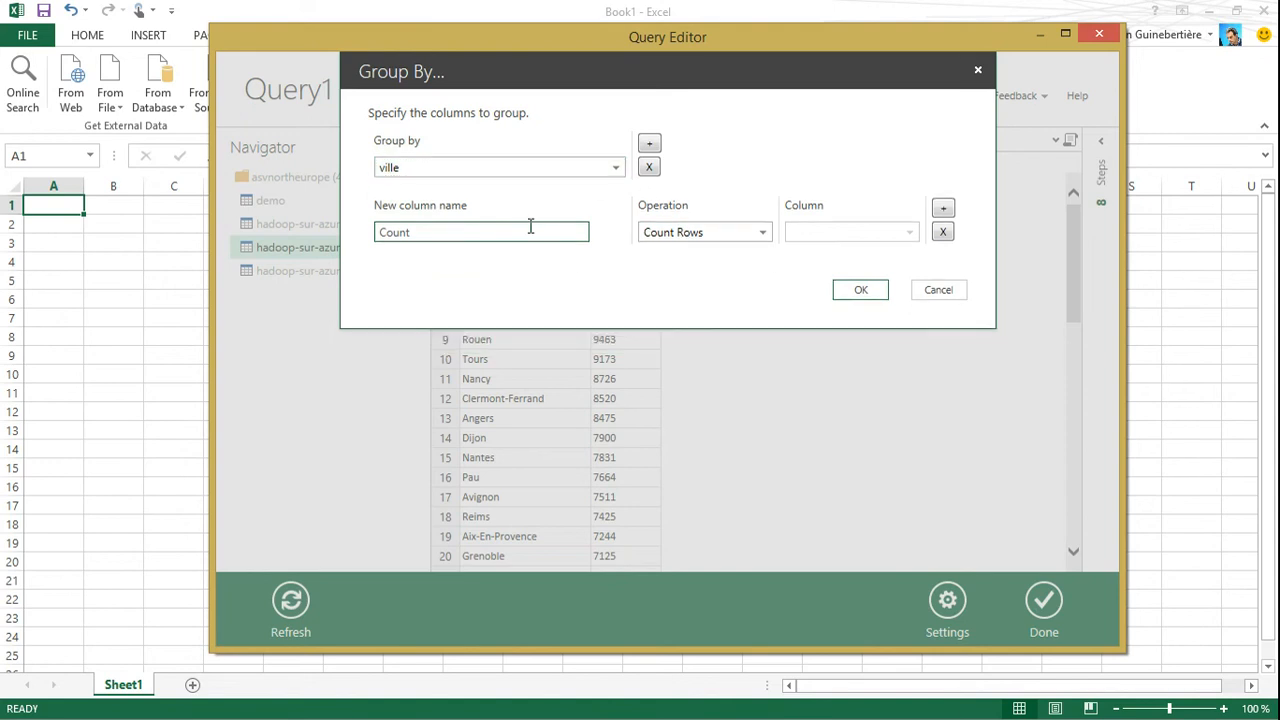
Try to aggregate the grouped rows with a Sum of nb_hits in a new column named total_nb_hits
{"action": "left_click", "coordinate": [705, 236]}
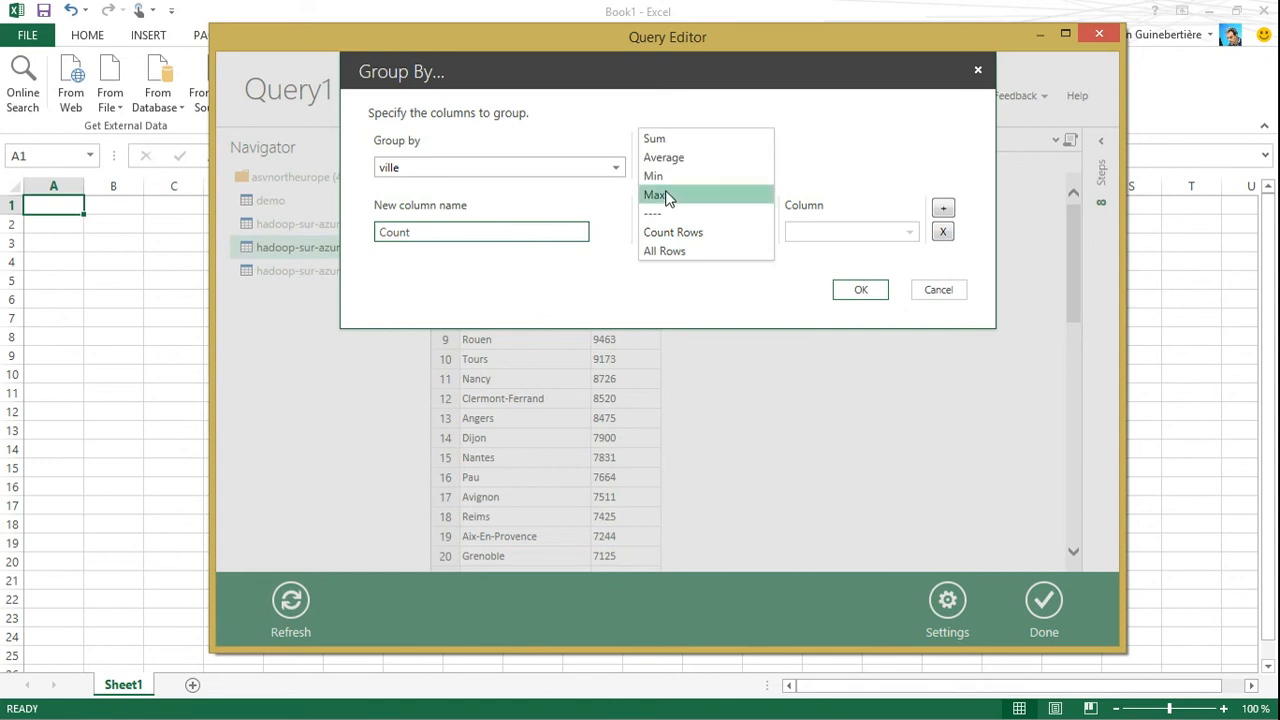
{"action": "left_click", "coordinate": [660, 142]}
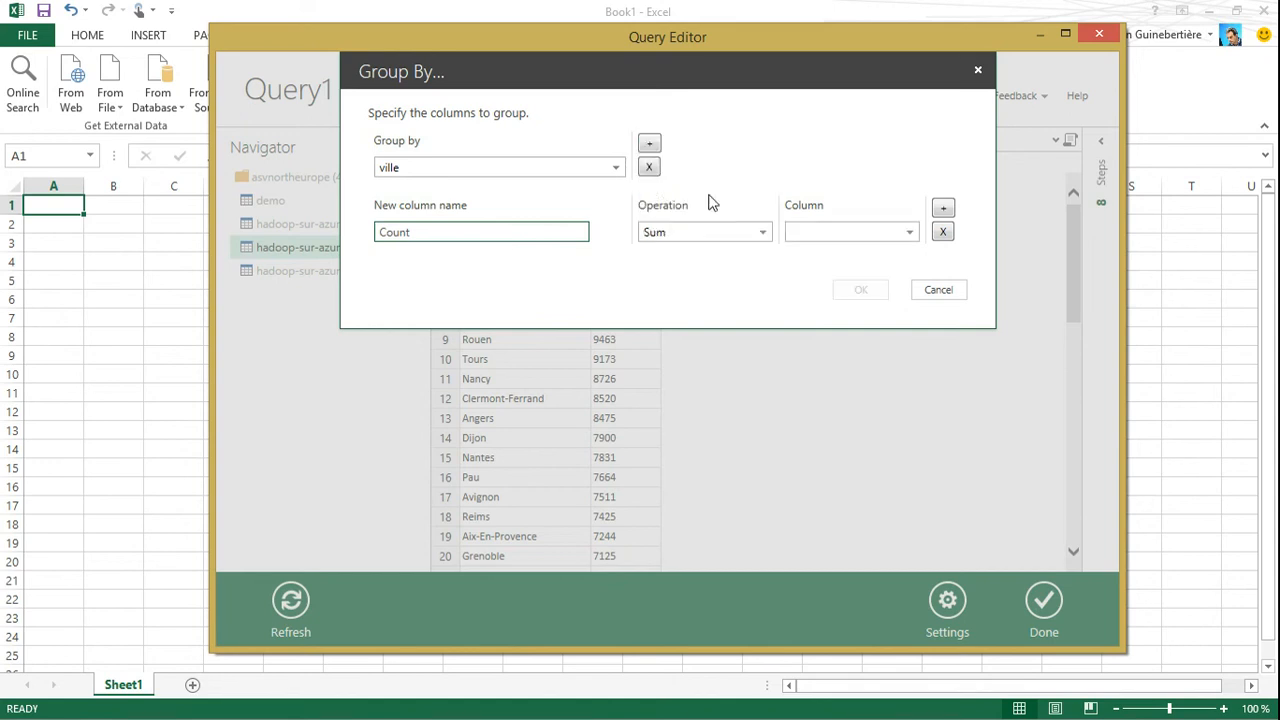
{"action": "left_click", "coordinate": [910, 232]}
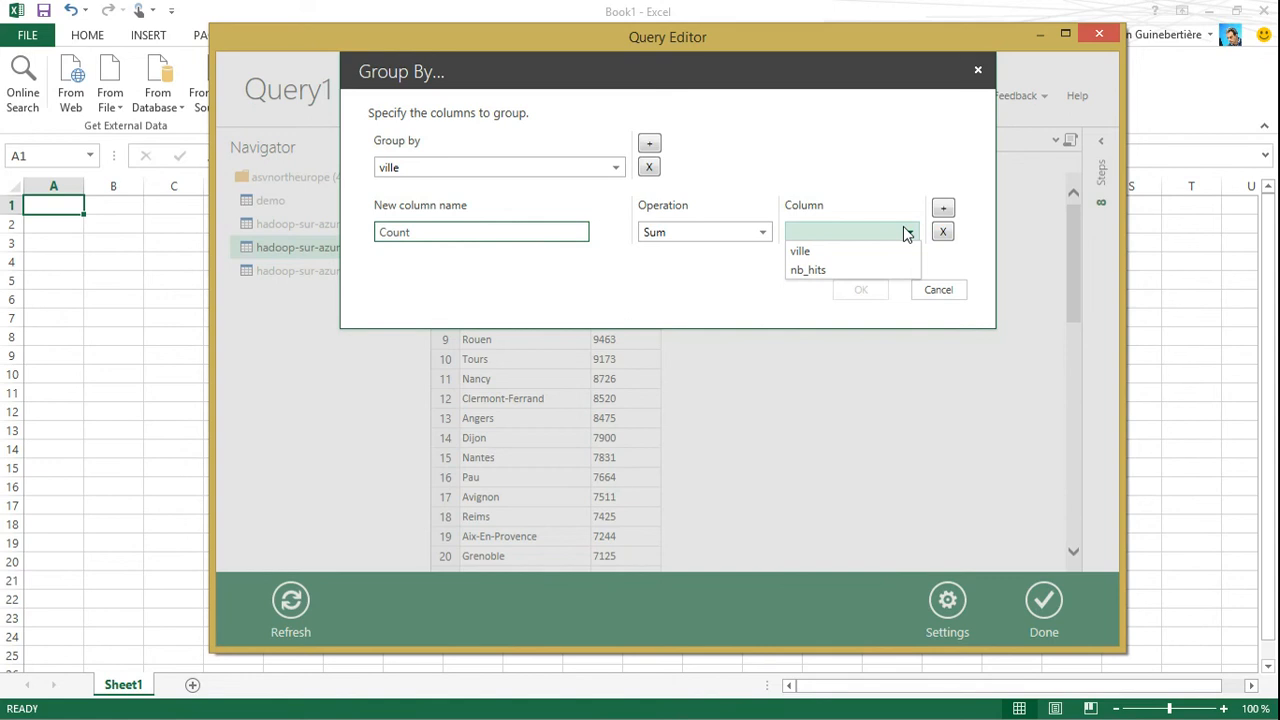
{"action": "left_click", "coordinate": [850, 232]}
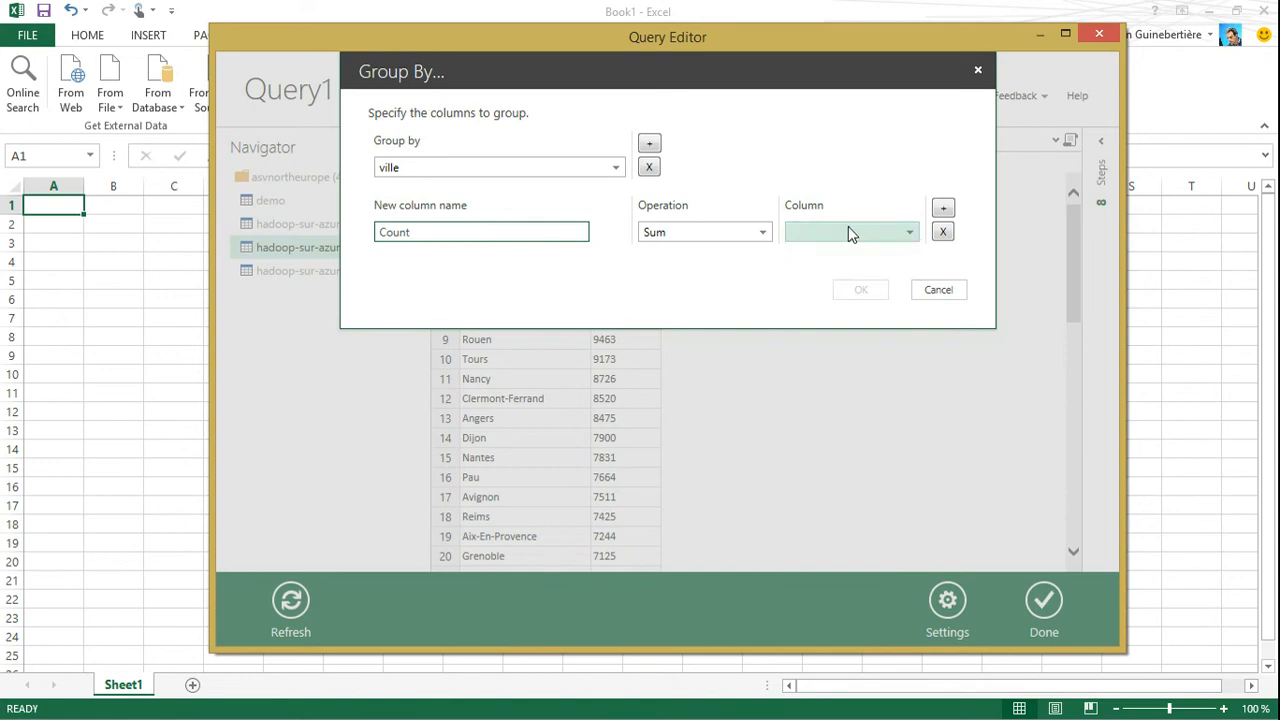
{"action": "left_click", "coordinate": [848, 232]}
{"action": "left_click", "coordinate": [829, 269]}
{"action": "double_click", "coordinate": [541, 238]}
{"action": "type", "text": "total_nb_"}
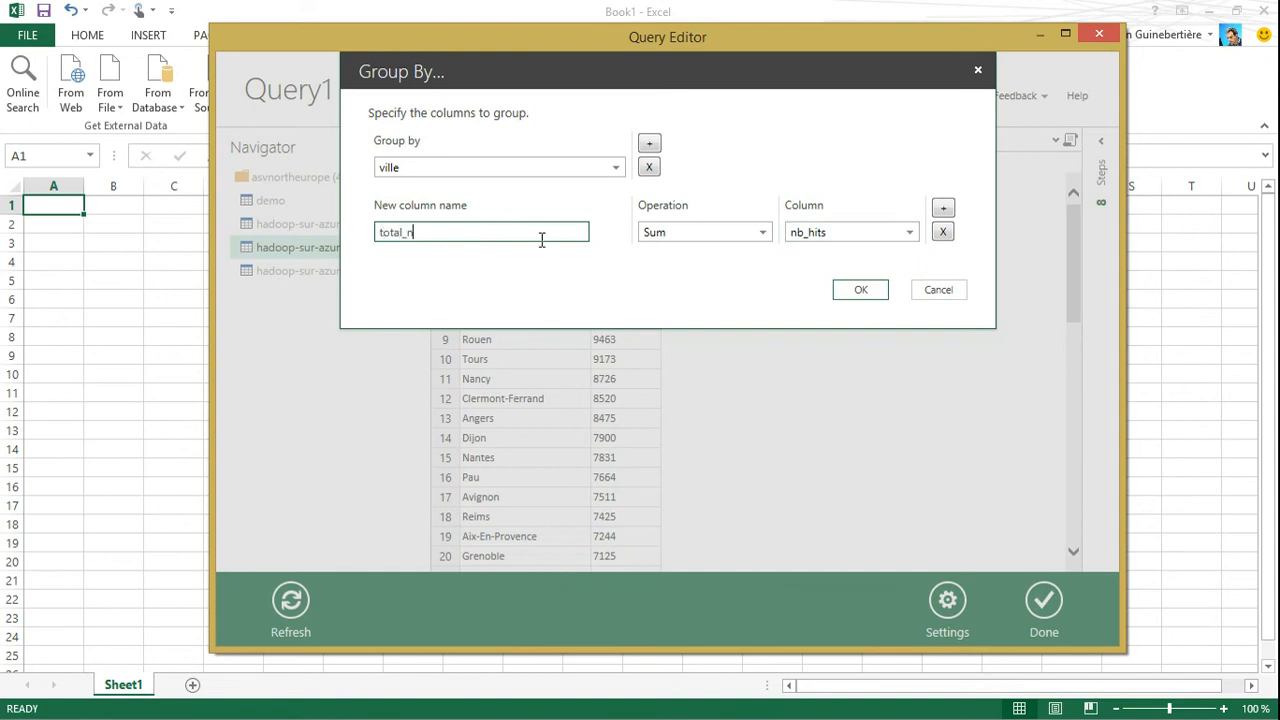
{"action": "type", "text": "hits"}
{"action": "left_click", "coordinate": [859, 290]}
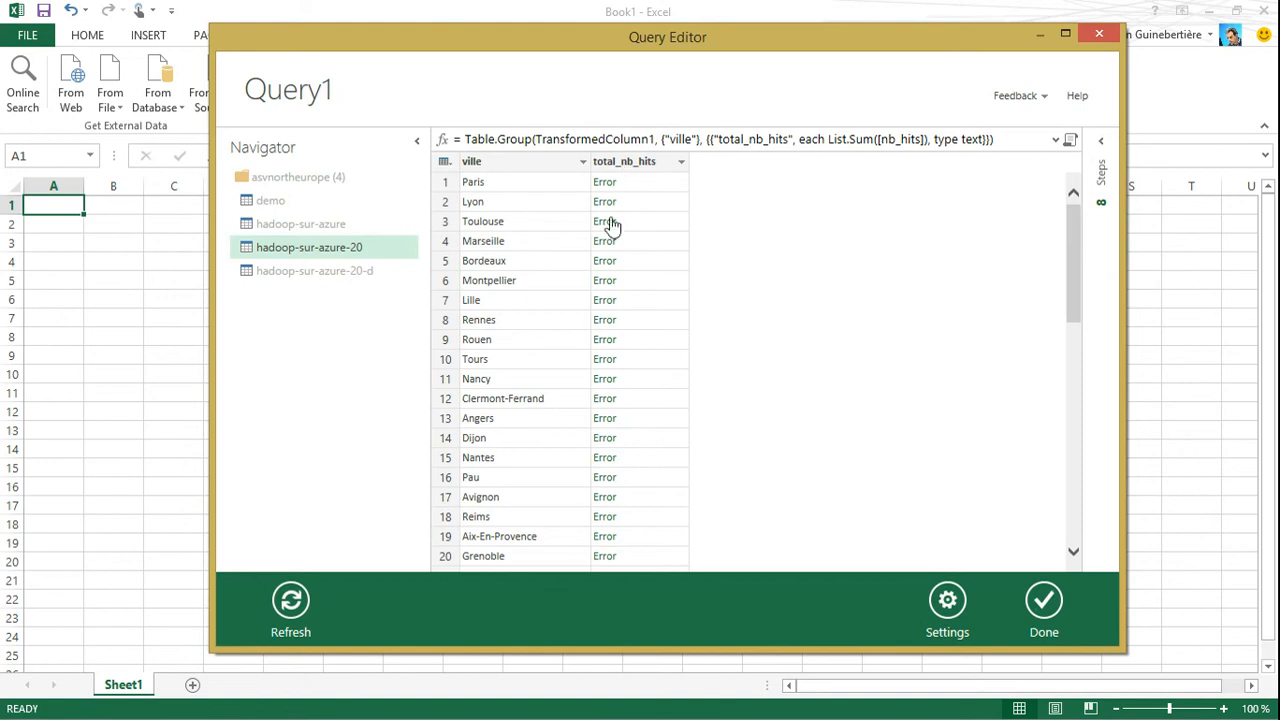
Delete the GroupedRows step from the query's list of applied steps
{"action": "left_click", "coordinate": [626, 163]}
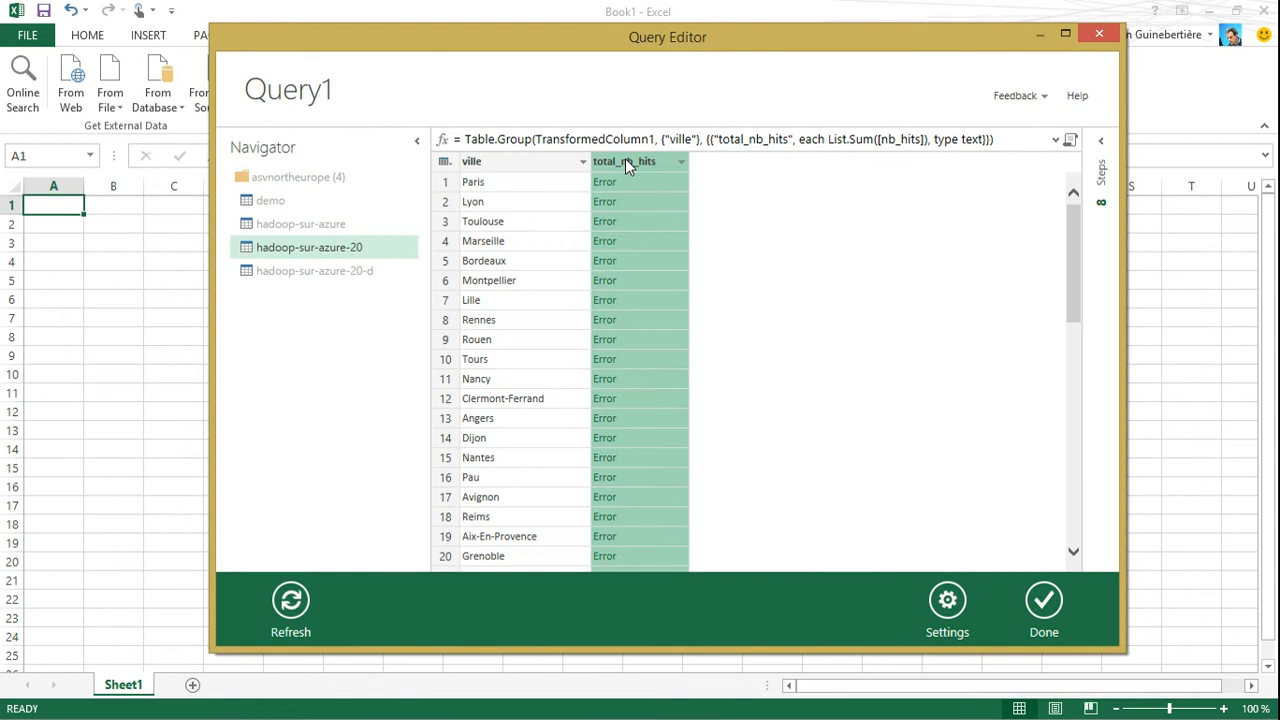
{"action": "left_click", "coordinate": [1102, 140]}
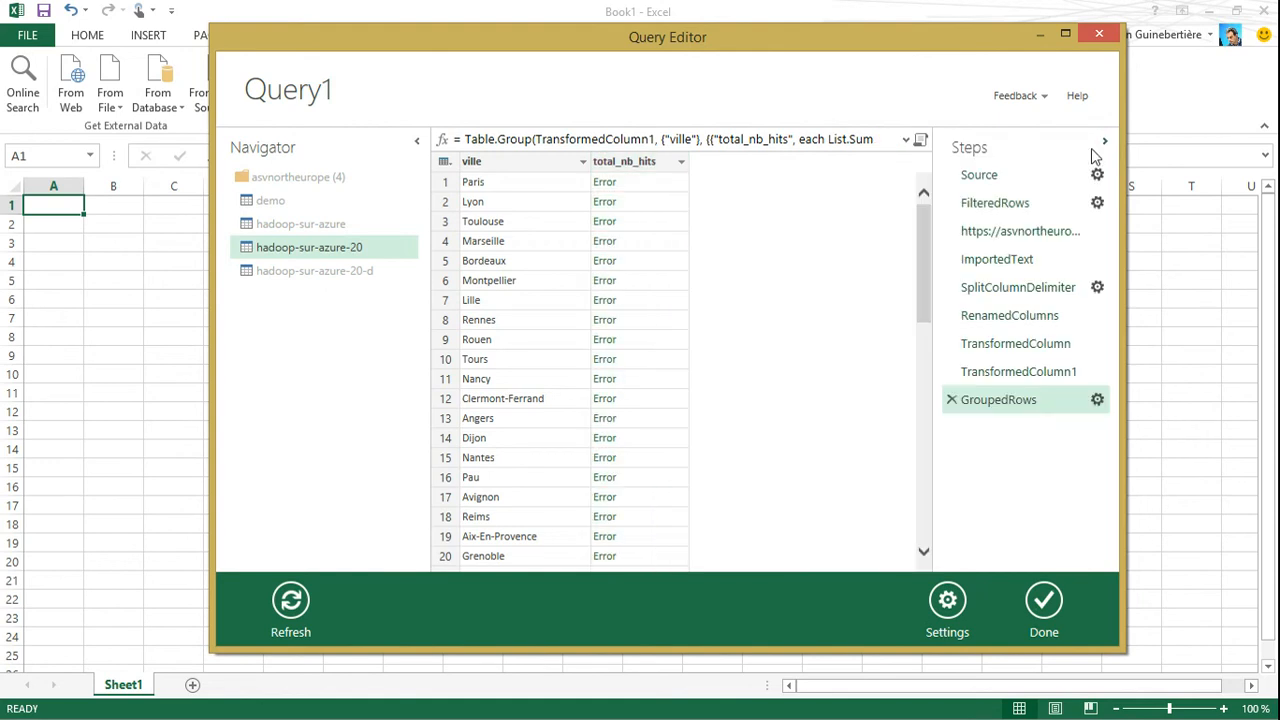
{"action": "left_click", "coordinate": [951, 401]}
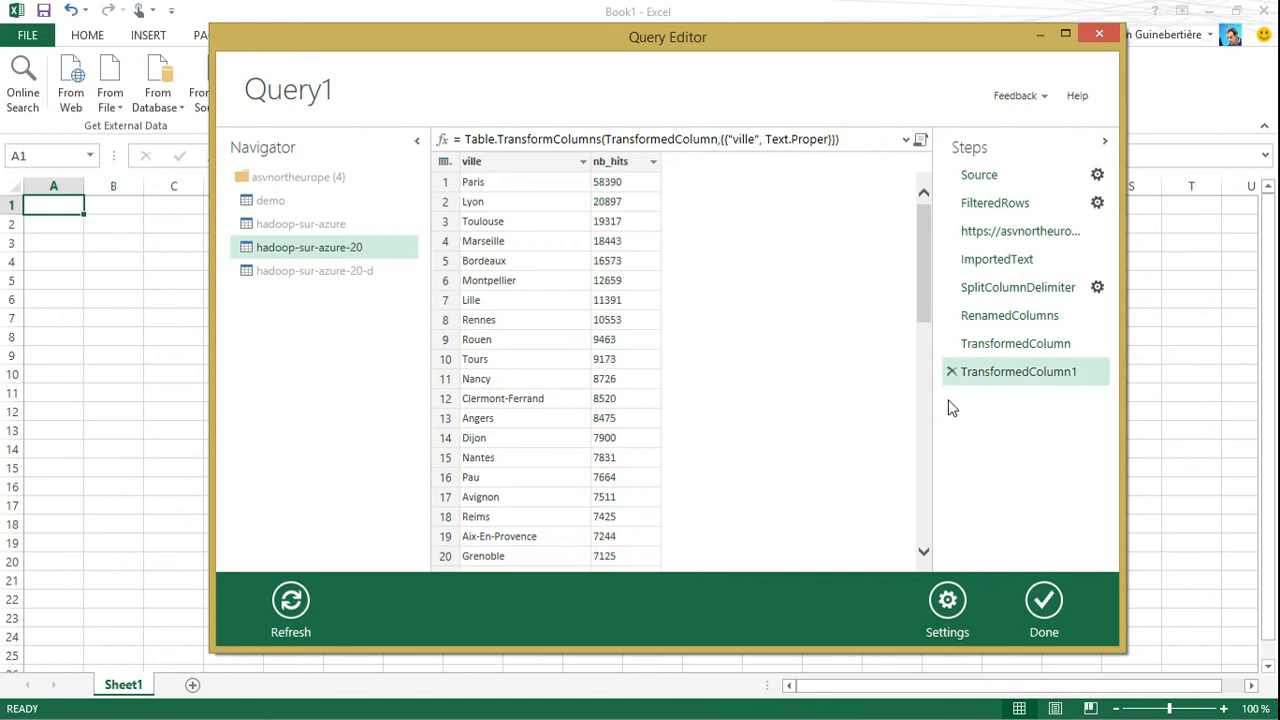
Change the data type of the nb_hits column to Number
{"action": "left_click", "coordinate": [614, 162]}
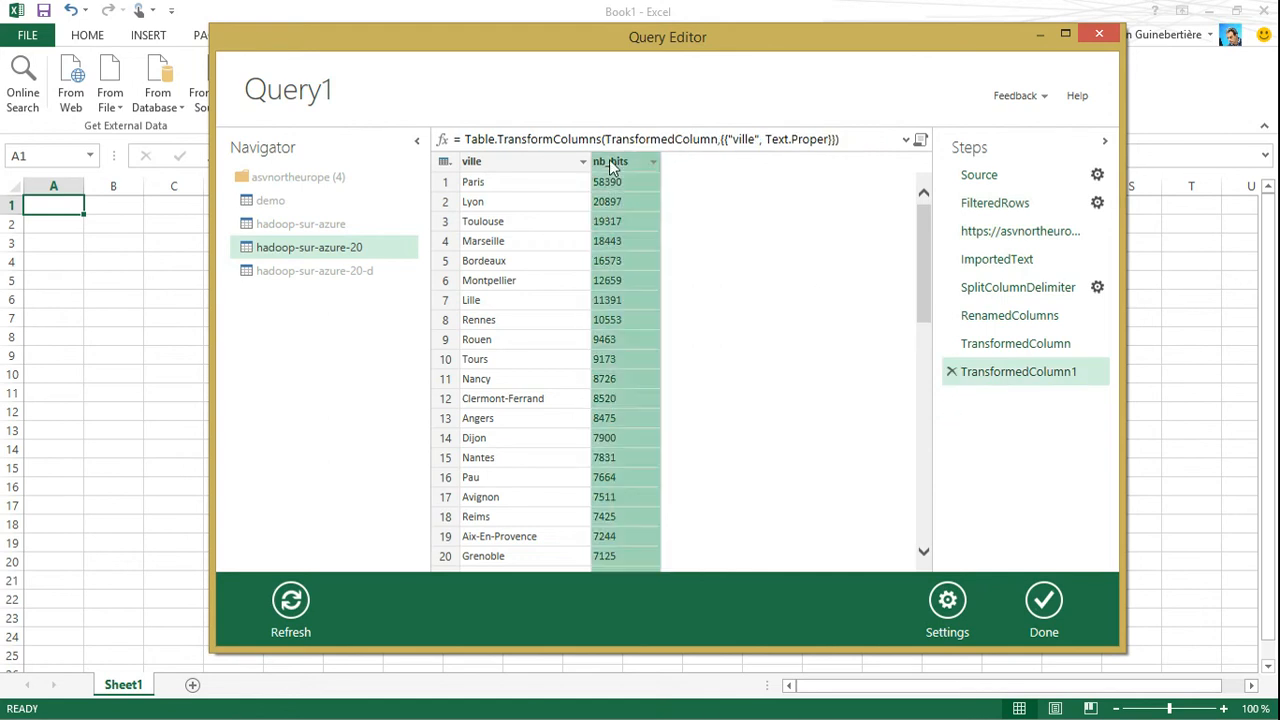
{"action": "right_click", "coordinate": [614, 162]}
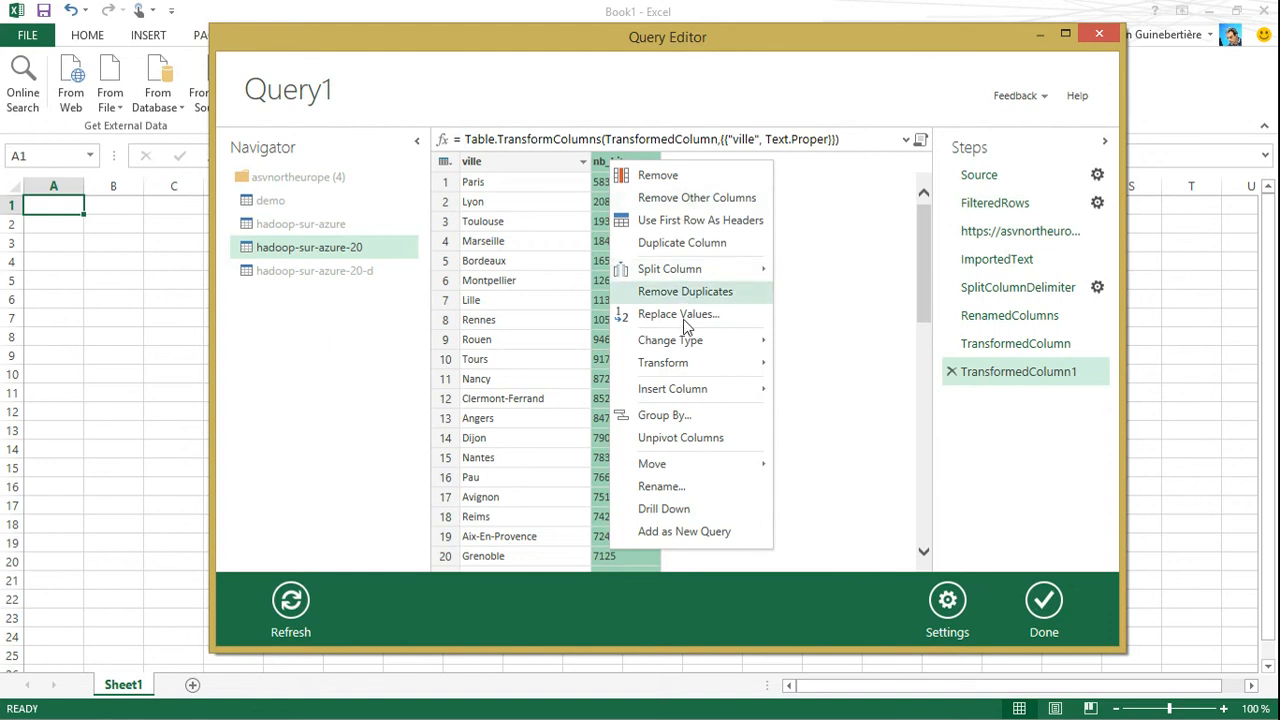
{"action": "mouse_move", "coordinate": [686, 340]}
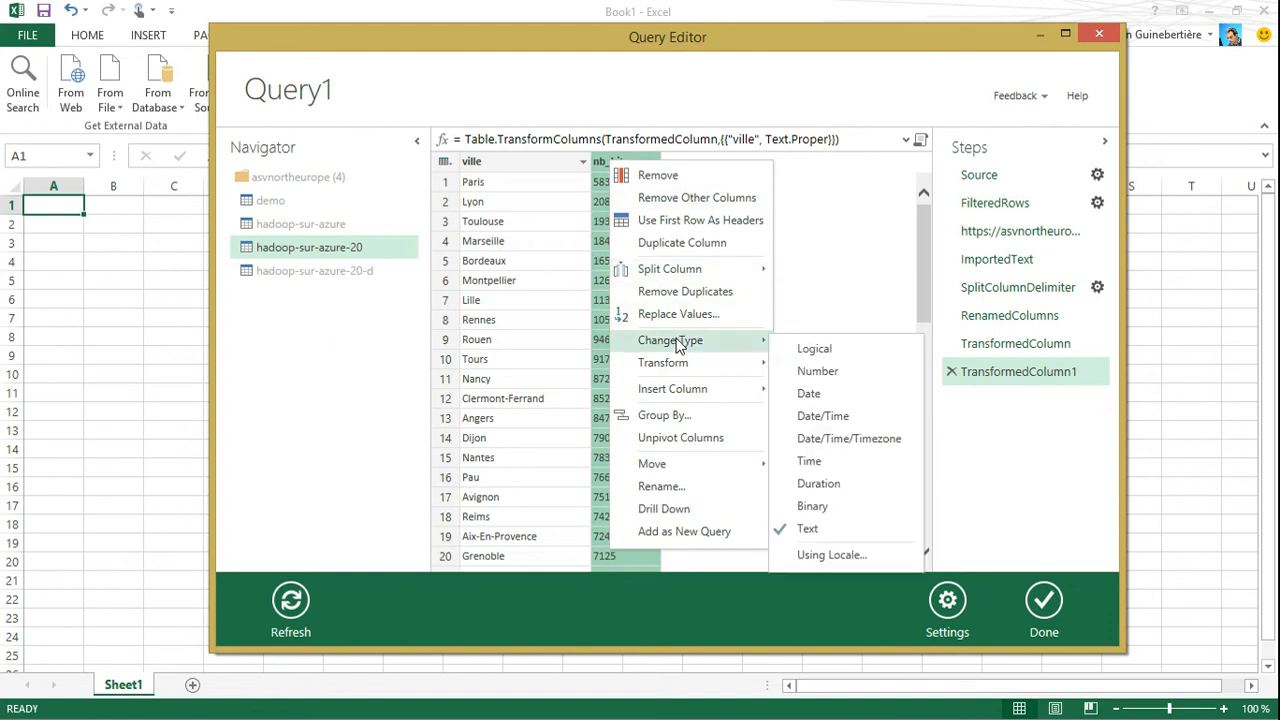
{"action": "left_click", "coordinate": [818, 373]}
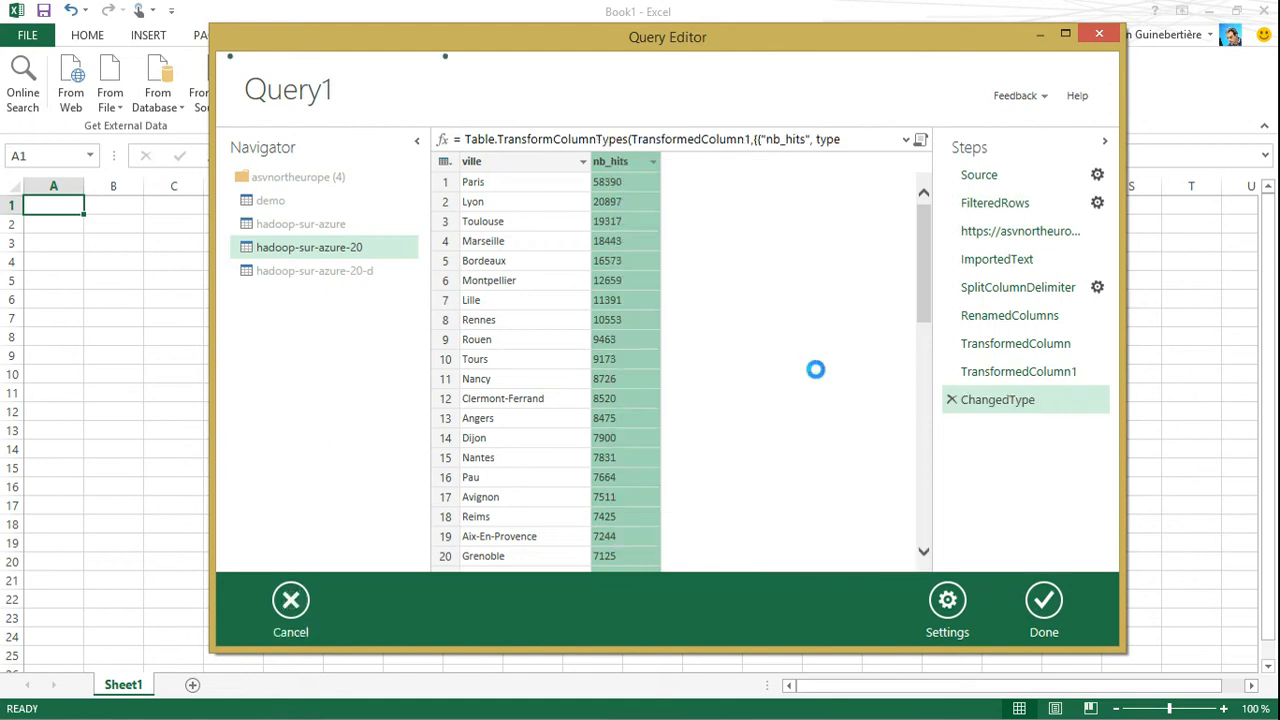
Start a Group By on the ville and nb_hits columns, then remove nb_hits so only ville remains as the grouping column
{"action": "left_click", "coordinate": [532, 177]}
{"action": "left_click", "coordinate": [612, 176], "text": "ctrl"}
{"action": "right_click", "coordinate": [612, 176]}
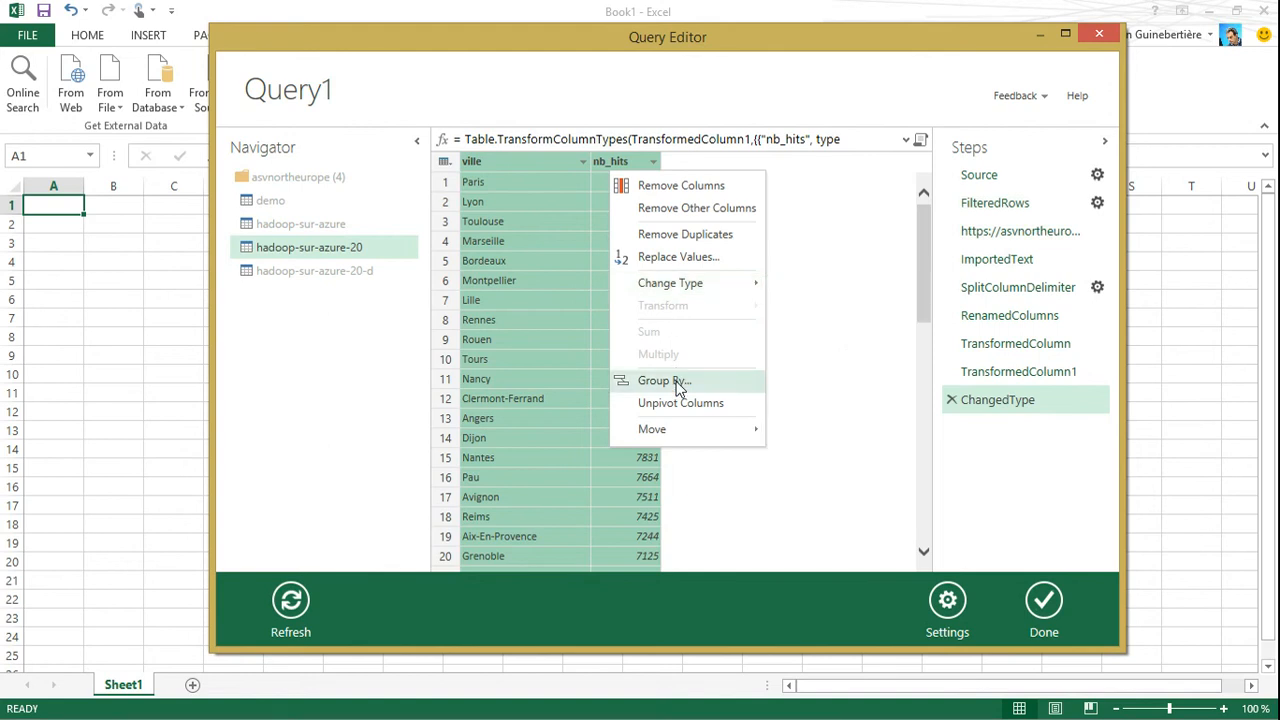
{"action": "left_click", "coordinate": [676, 384]}
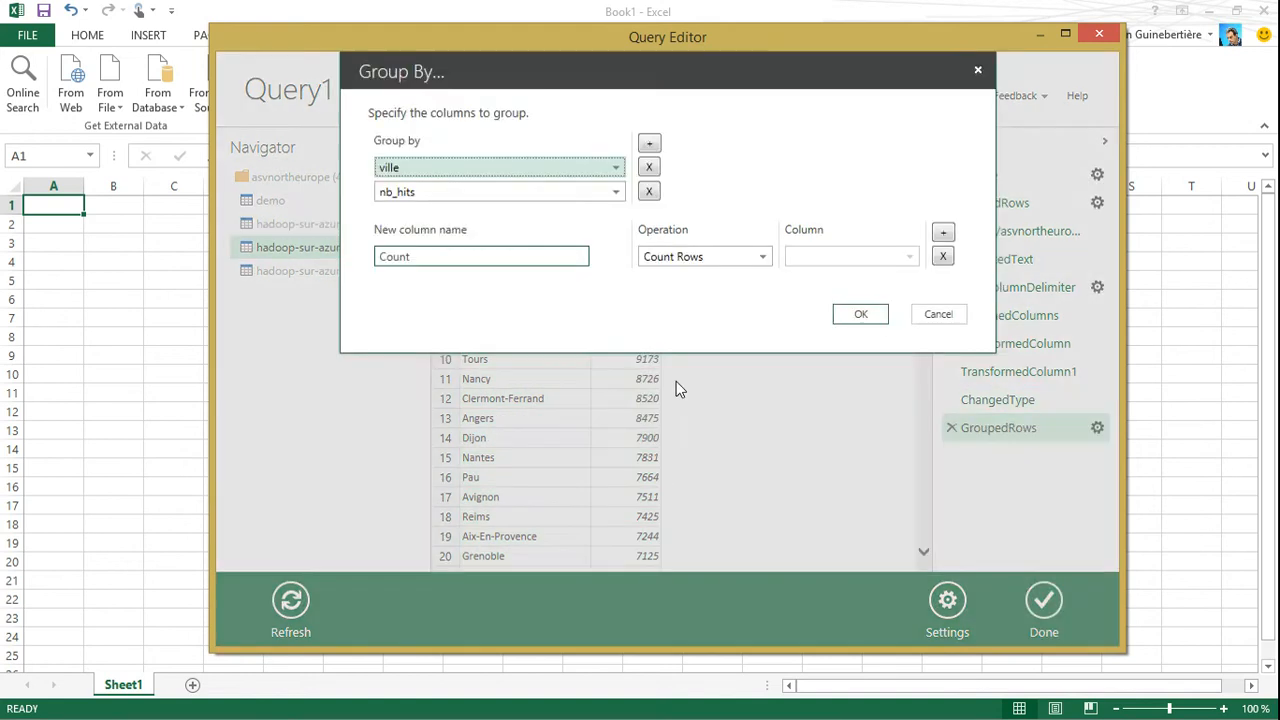
{"action": "left_click", "coordinate": [649, 192]}
Aggregate the groups with a Sum of nb_hits in a new column named total_nb_hits
{"action": "left_click", "coordinate": [733, 240]}
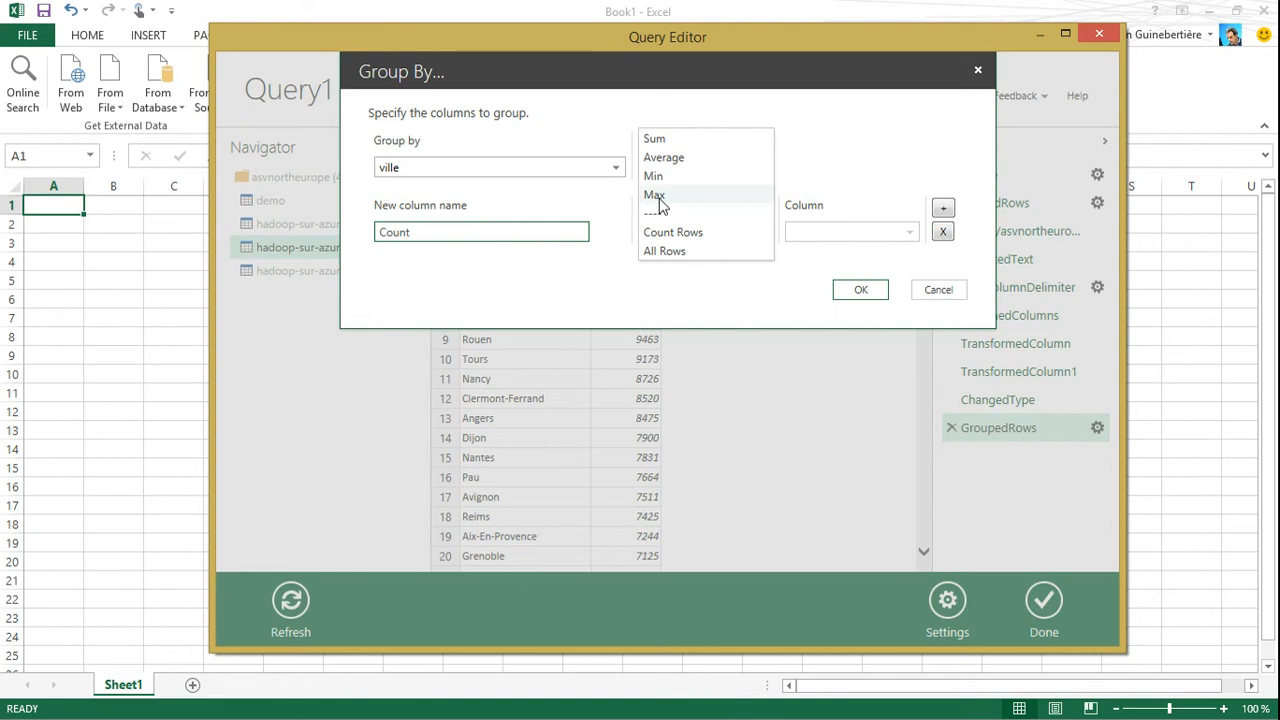
{"action": "left_click", "coordinate": [653, 140]}
{"action": "left_click", "coordinate": [792, 242]}
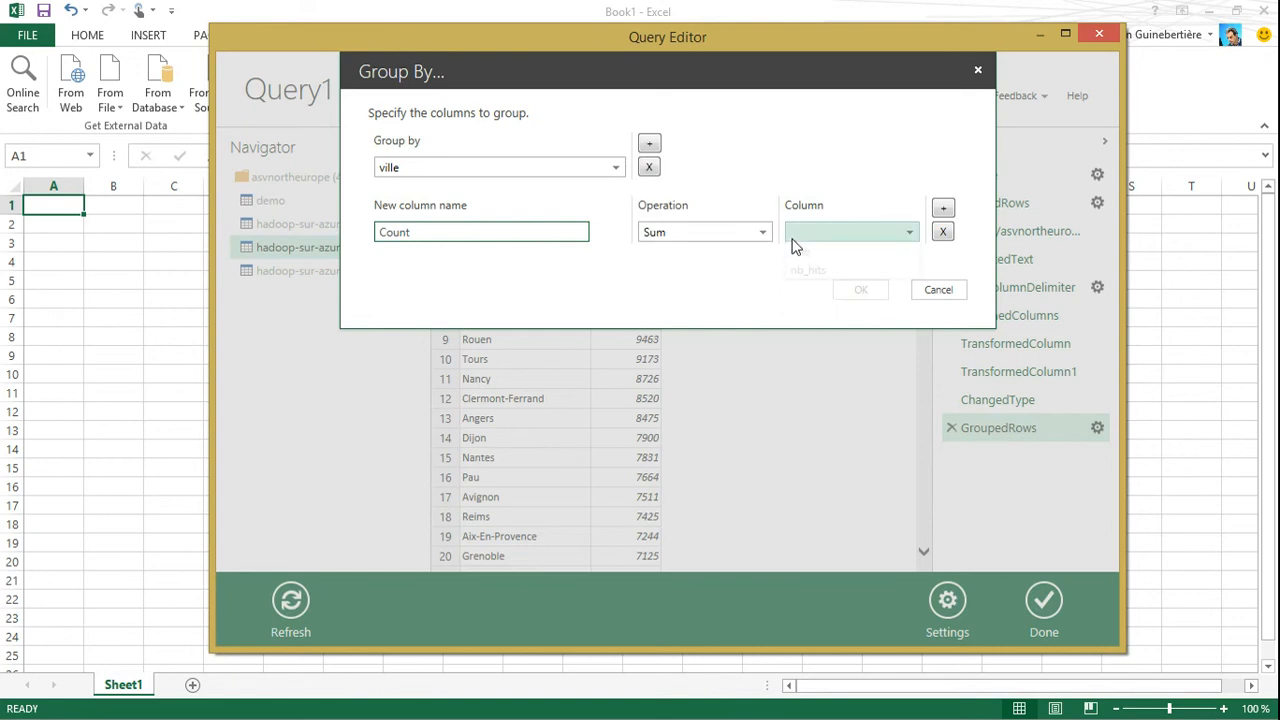
{"action": "left_click", "coordinate": [808, 270]}
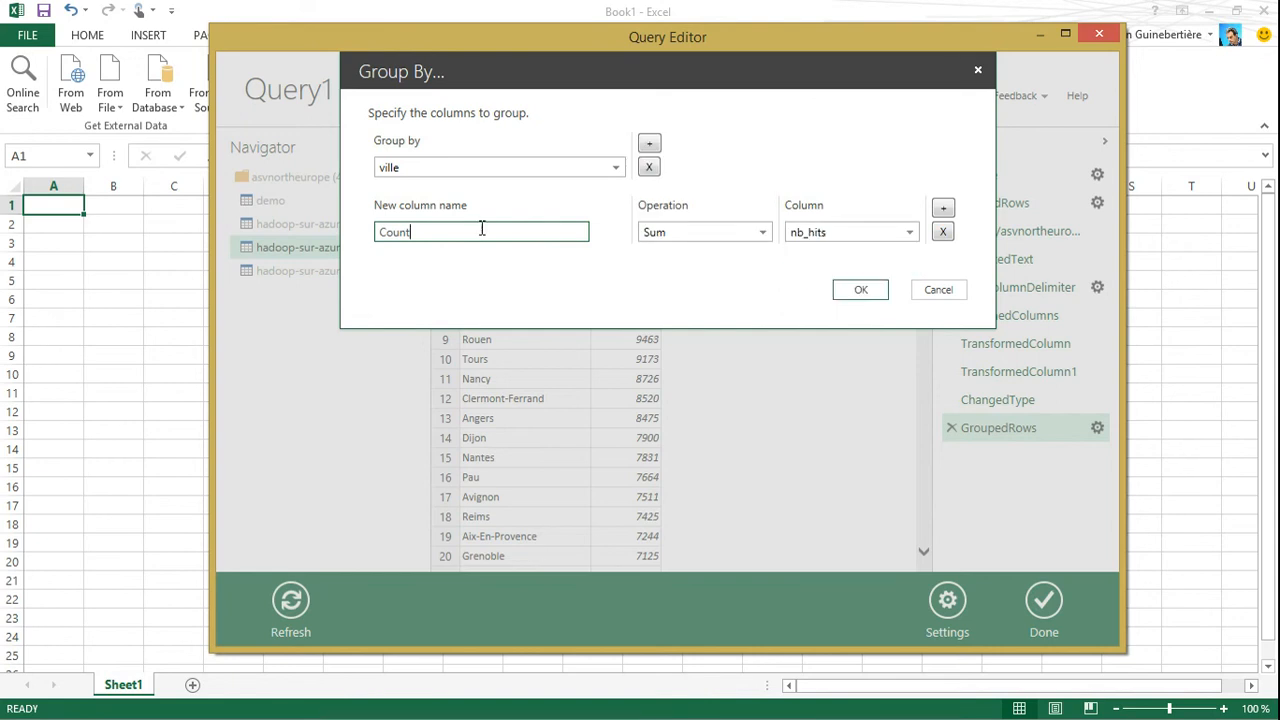
{"action": "double_click", "coordinate": [484, 230]}
{"action": "type", "text": "total_nb_hits"}
{"action": "left_click", "coordinate": [858, 290]}
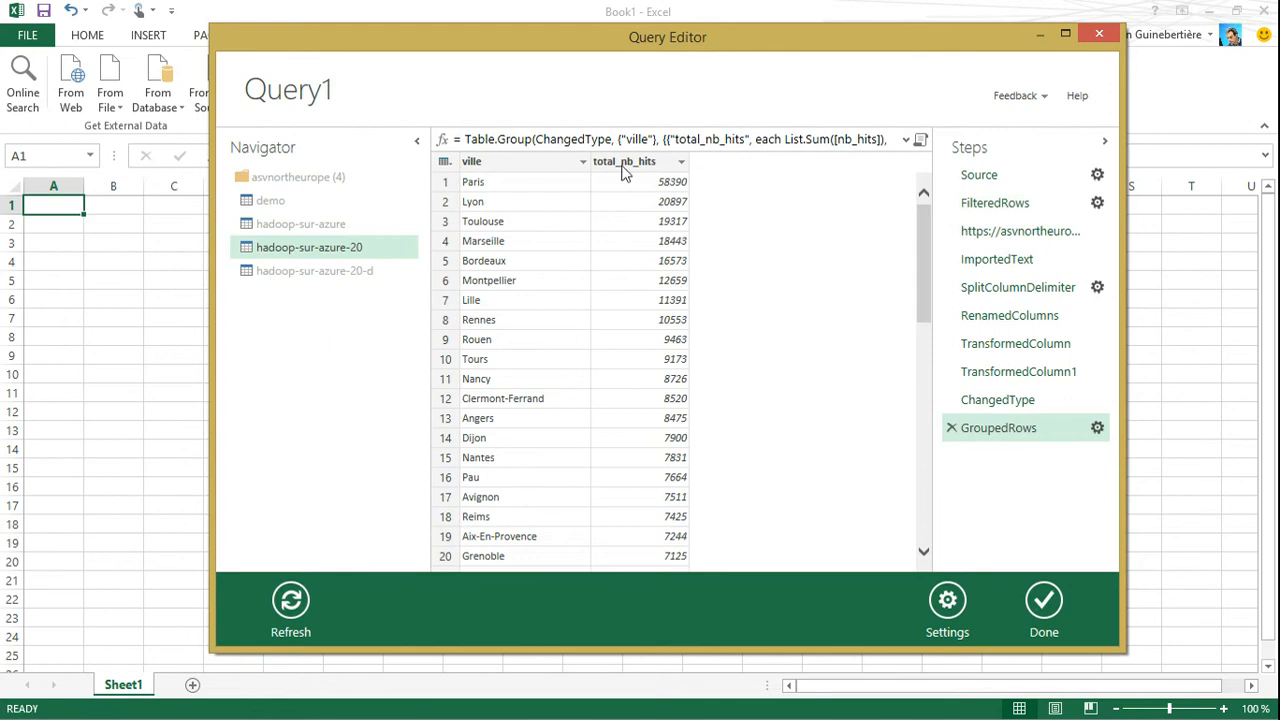
Remove duplicate rows across the ville and total_nb_hits columns
{"action": "mouse_move", "coordinate": [545, 168]}
{"action": "left_mouse_down"}
{"action": "mouse_move", "coordinate": [648, 173]}
{"action": "mouse_move", "coordinate": [563, 178]}
{"action": "left_mouse_up"}
{"action": "left_click", "coordinate": [611, 166]}
{"action": "left_click", "coordinate": [526, 166]}
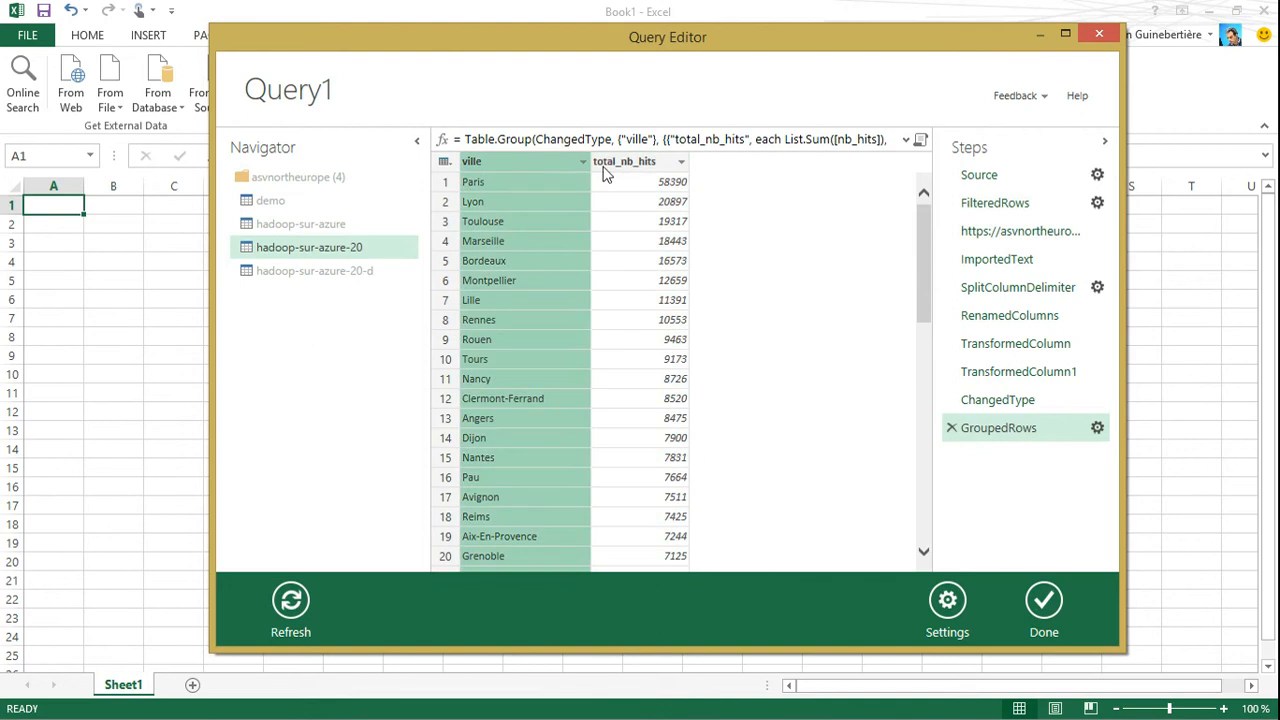
{"action": "left_click", "coordinate": [604, 166], "text": "ctrl"}
{"action": "right_click", "coordinate": [604, 166]}
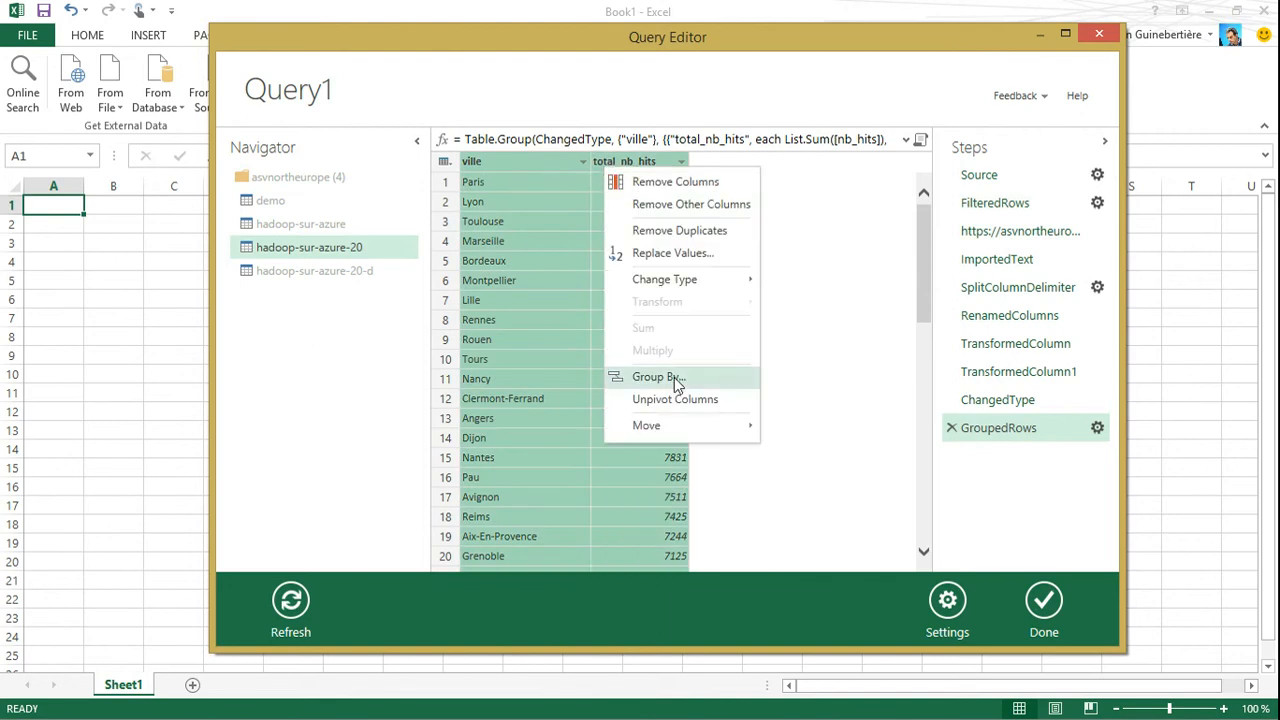
{"action": "left_click", "coordinate": [668, 231]}
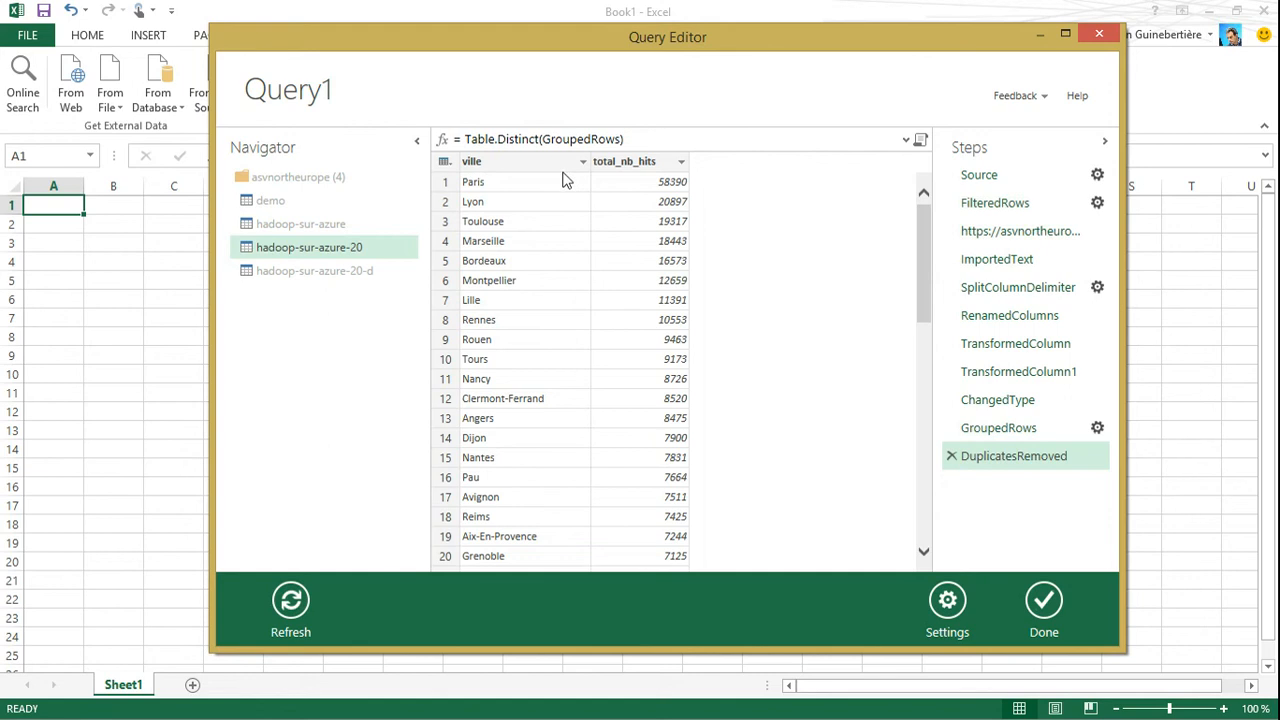
{"action": "left_click", "coordinate": [449, 164]}
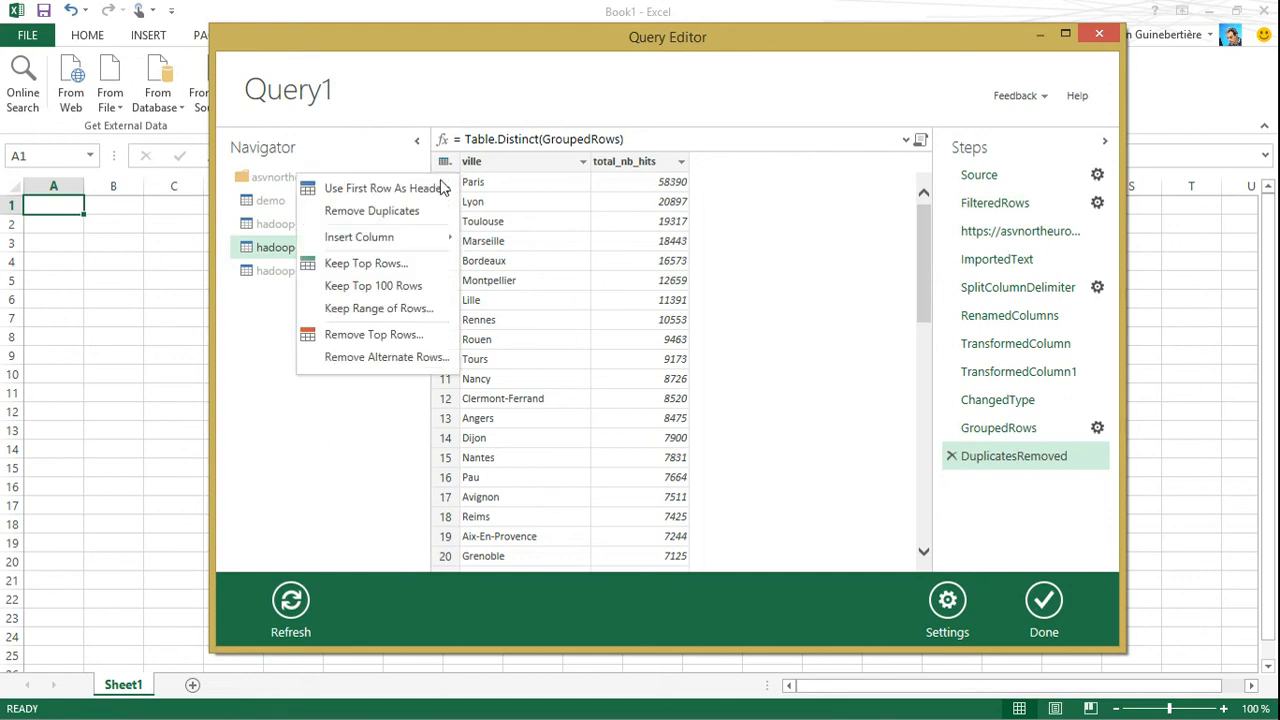
{"action": "left_click", "coordinate": [384, 265]}
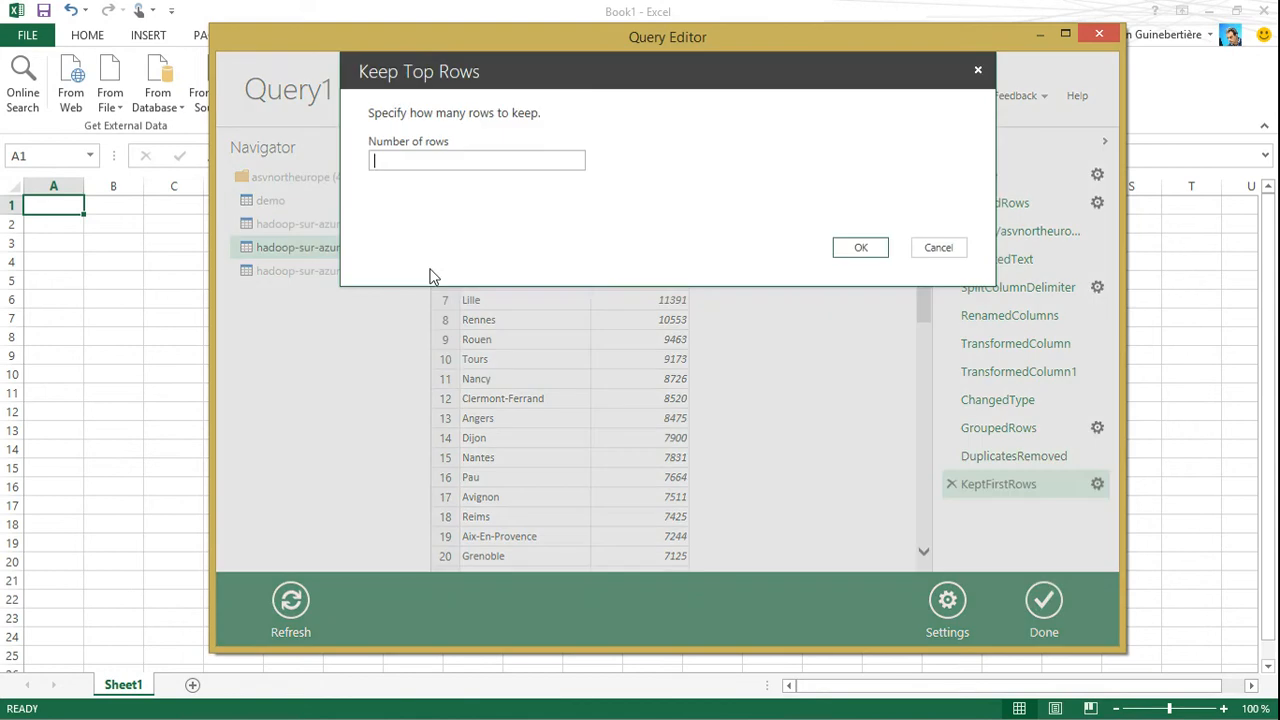
{"action": "type", "text": "10"}
{"action": "key", "text": "Escape"}
{"action": "left_click", "coordinate": [446, 162]}
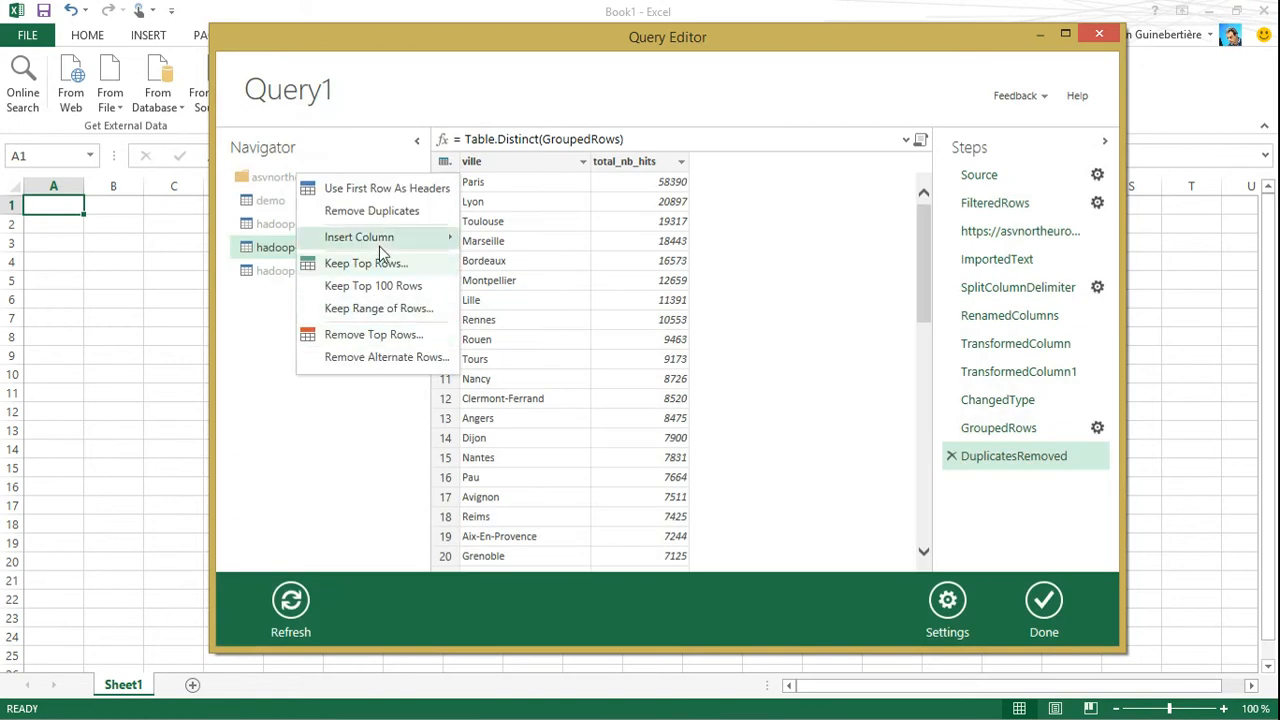
Filter the query to rows where total_nb_hits is greater than 10
{"action": "left_click", "coordinate": [681, 162]}
{"action": "left_click", "coordinate": [681, 162]}
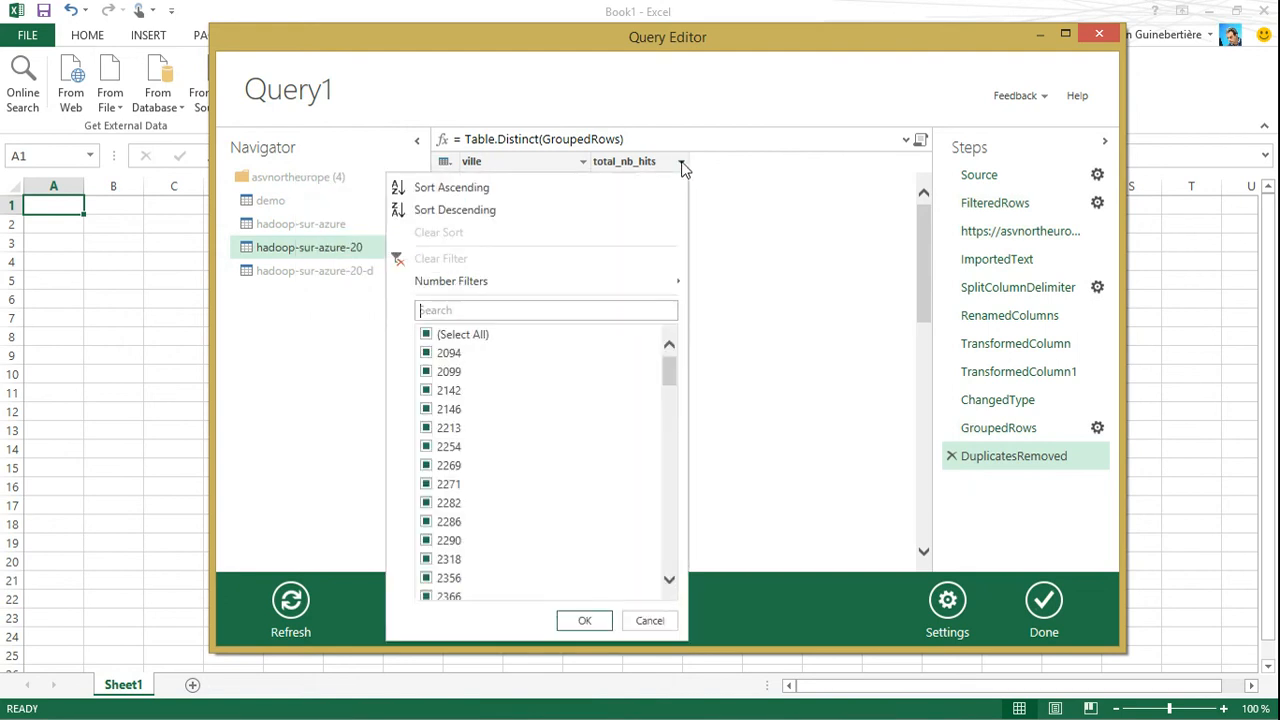
{"action": "mouse_move", "coordinate": [683, 282]}
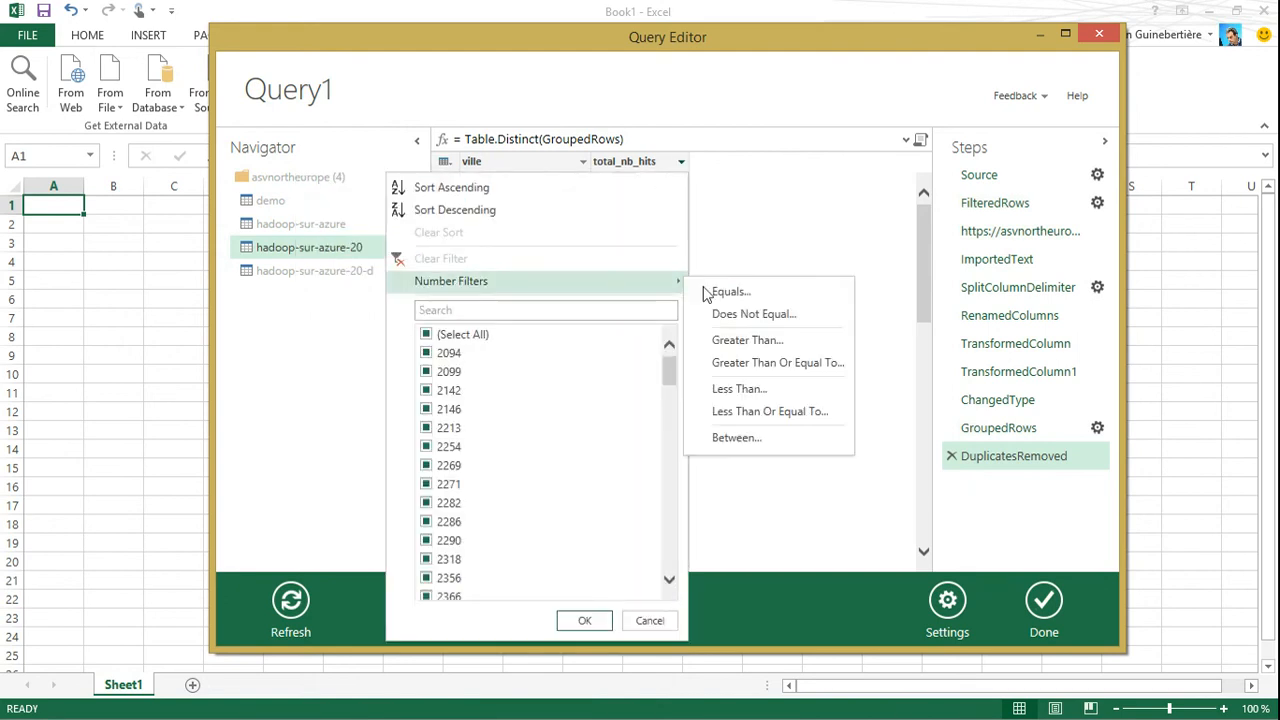
{"action": "left_click", "coordinate": [740, 340]}
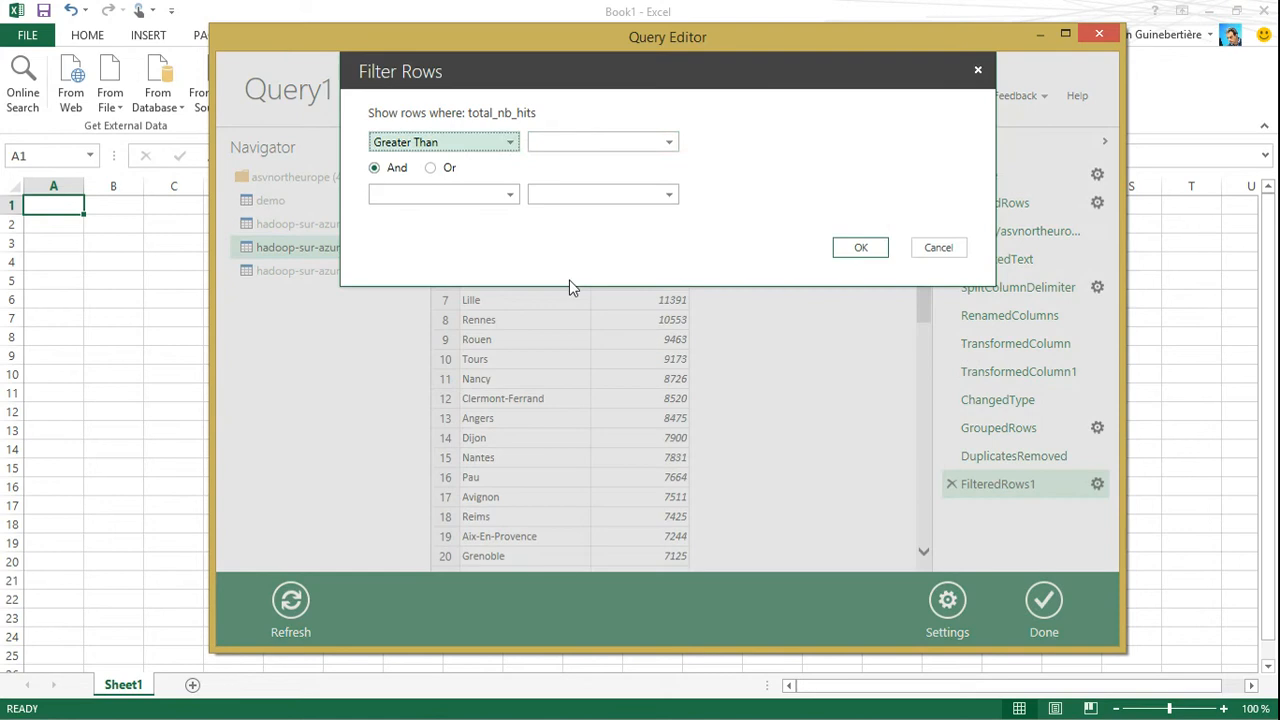
{"action": "left_click", "coordinate": [558, 141]}
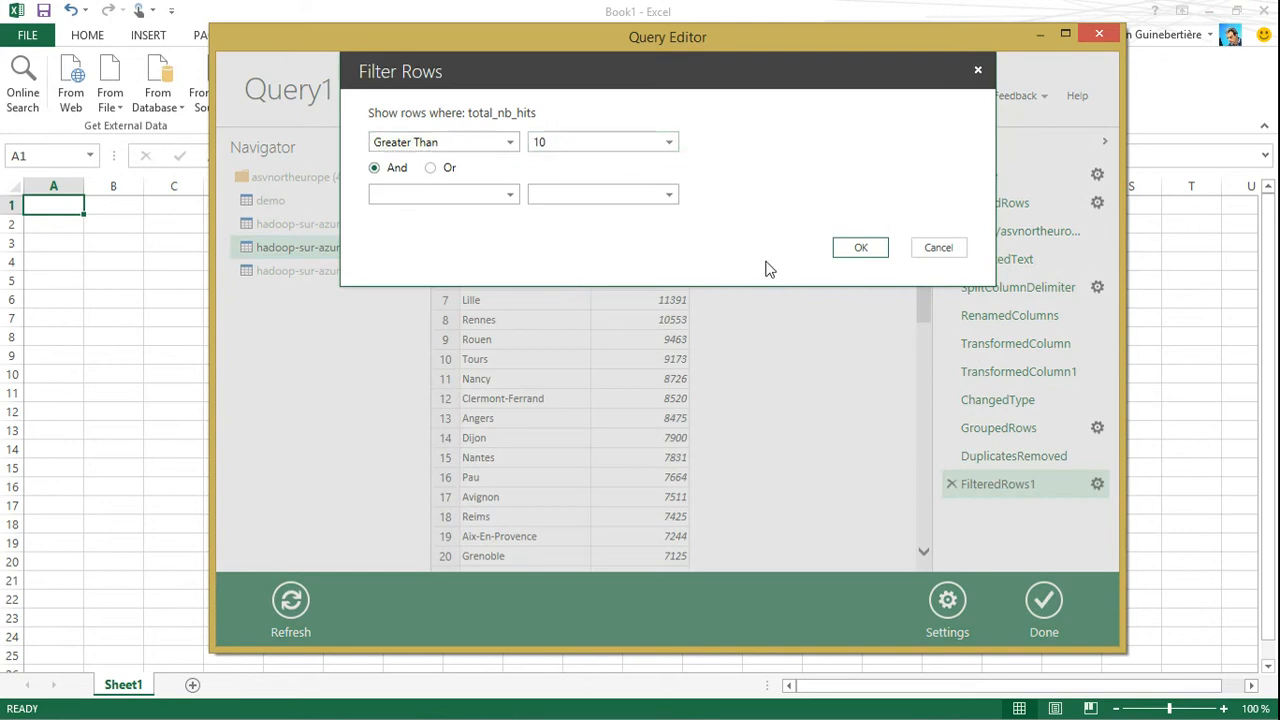
{"action": "left_click", "coordinate": [852, 248]}
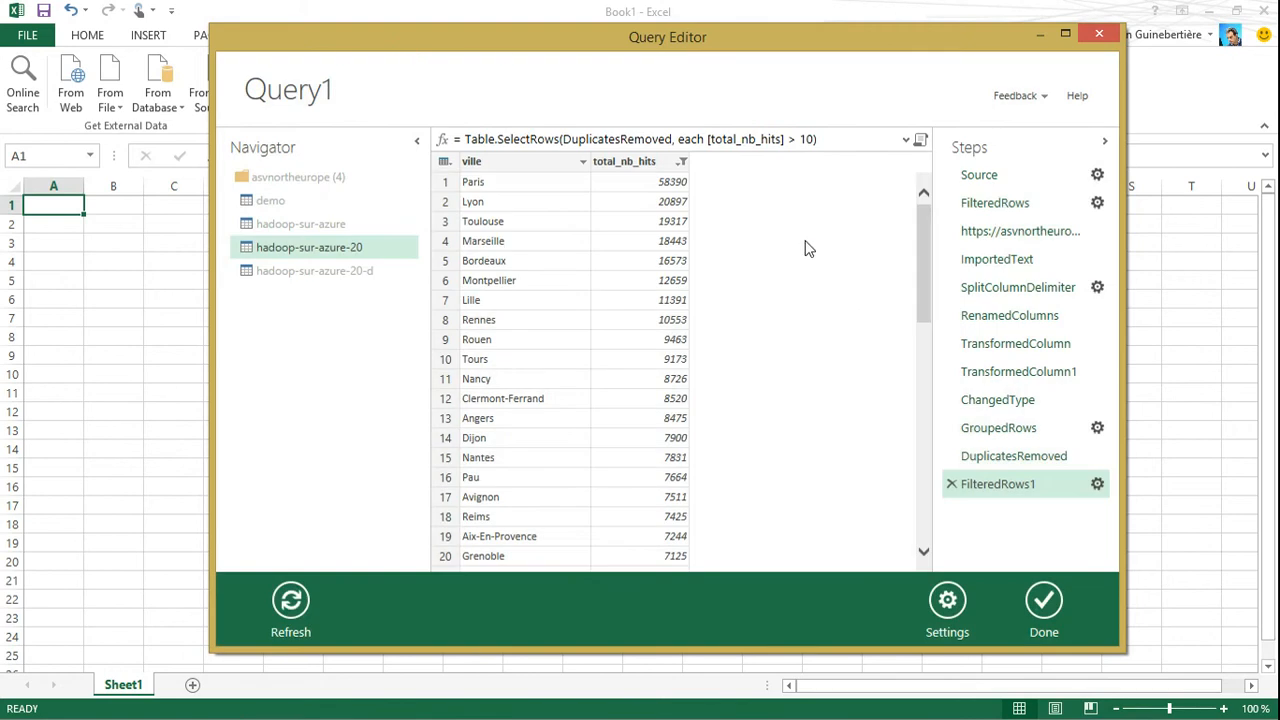
Finish the query and load its results to the data model, with Load to worksheet turned off
{"action": "left_click_drag", "start_coordinate": [928, 248], "coordinate": [917, 558]}
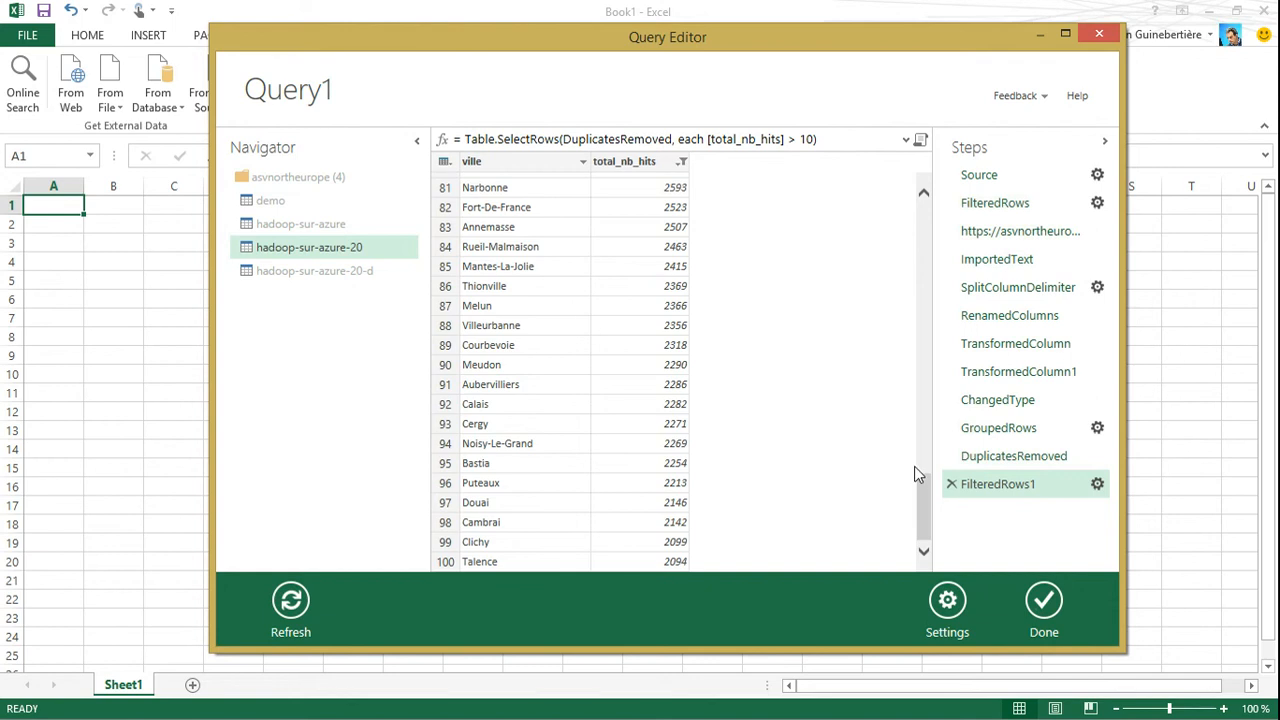
{"action": "left_click_drag", "start_coordinate": [917, 494], "coordinate": [922, 235]}
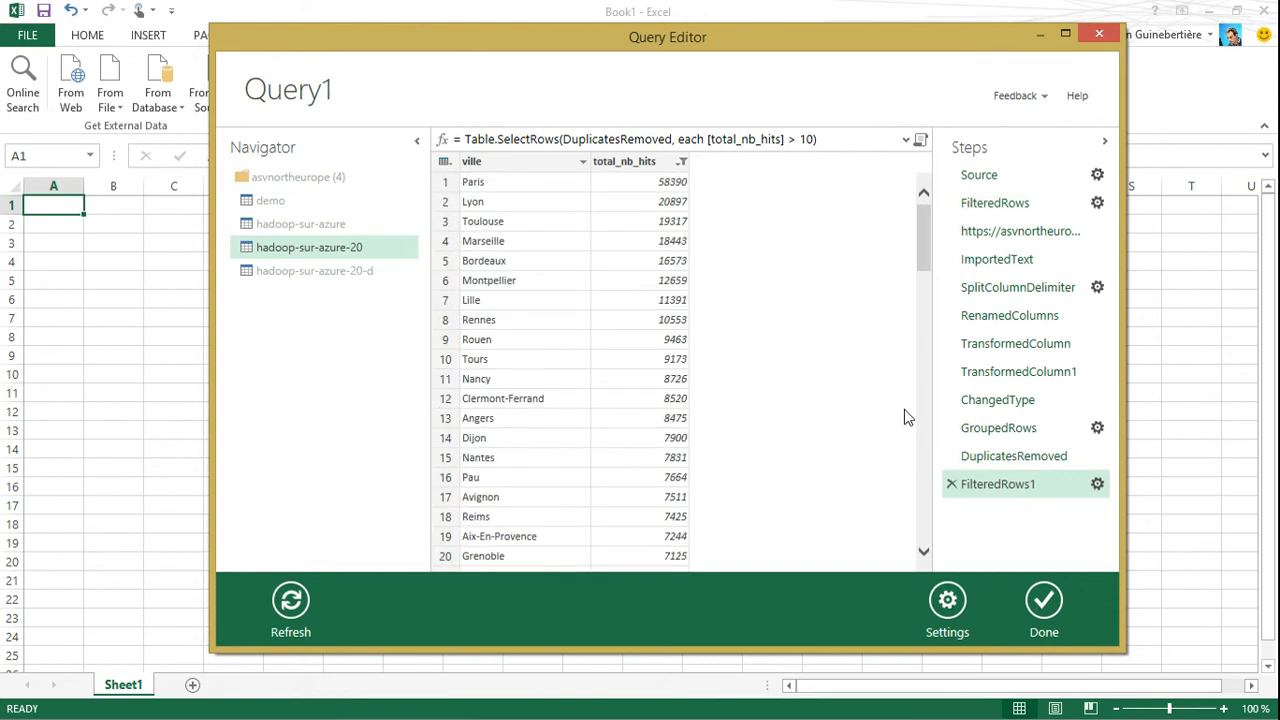
{"action": "left_click", "coordinate": [1044, 601]}
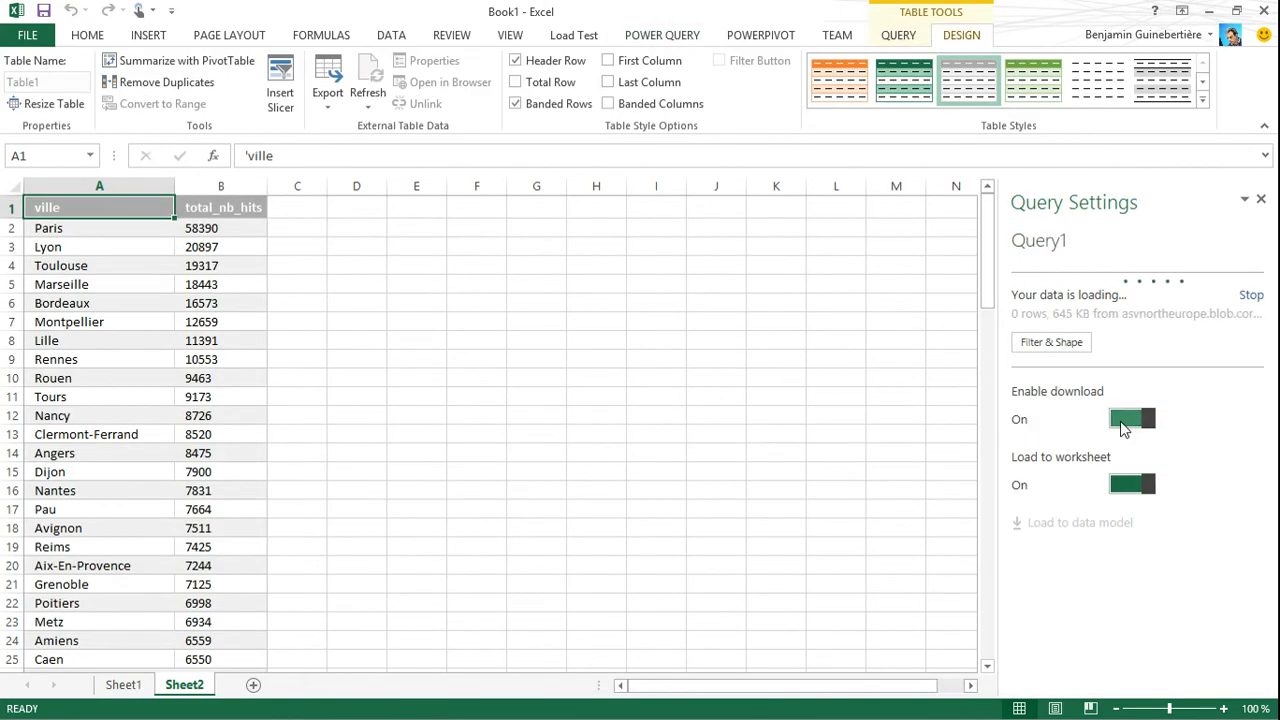
{"action": "left_click", "coordinate": [1128, 484]}
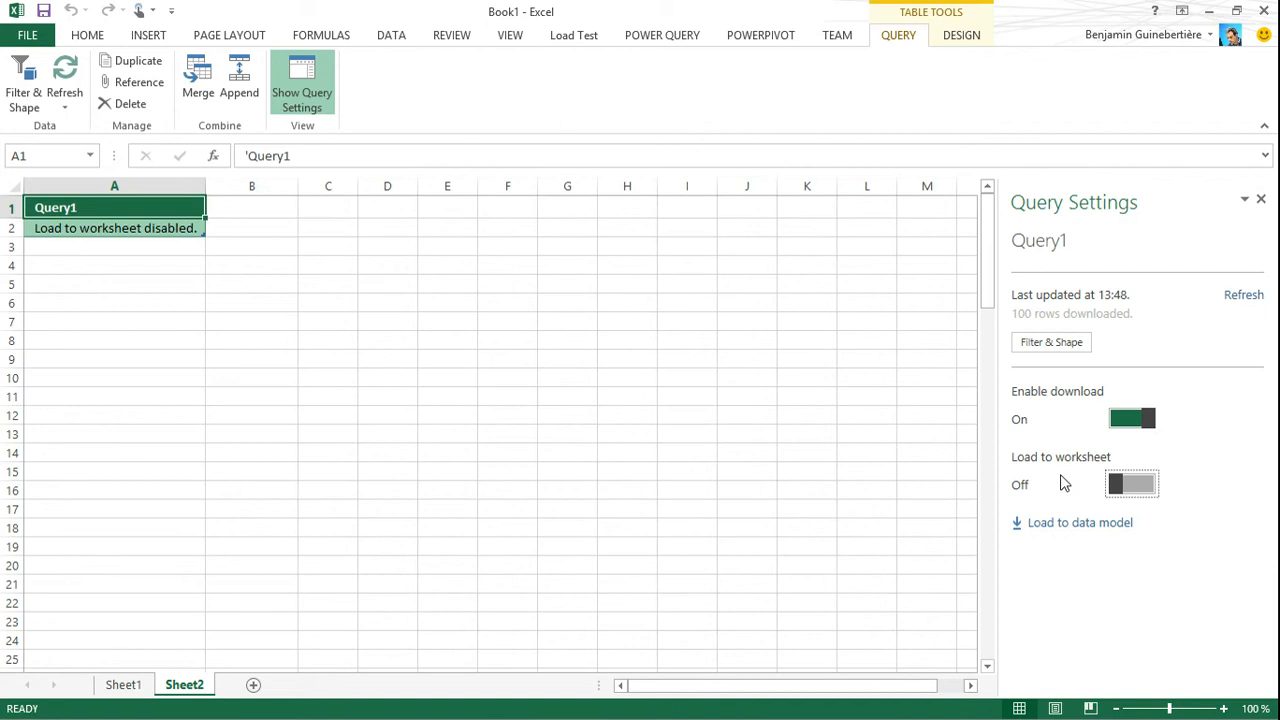
{"action": "left_click", "coordinate": [1070, 524]}
In the PowerPivot data model's diagram, create a relationship from user_location in the twitter tags table to ville in Query1
{"action": "left_click", "coordinate": [765, 40]}
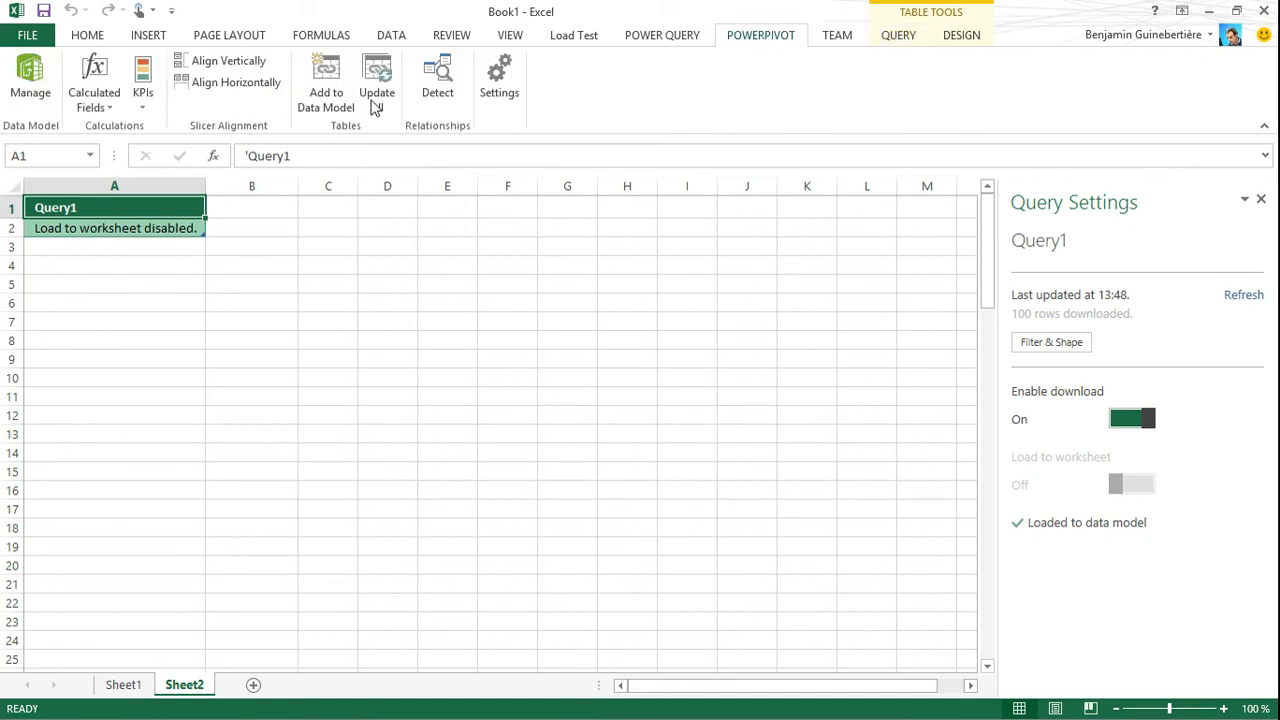
{"action": "left_click", "coordinate": [29, 86]}
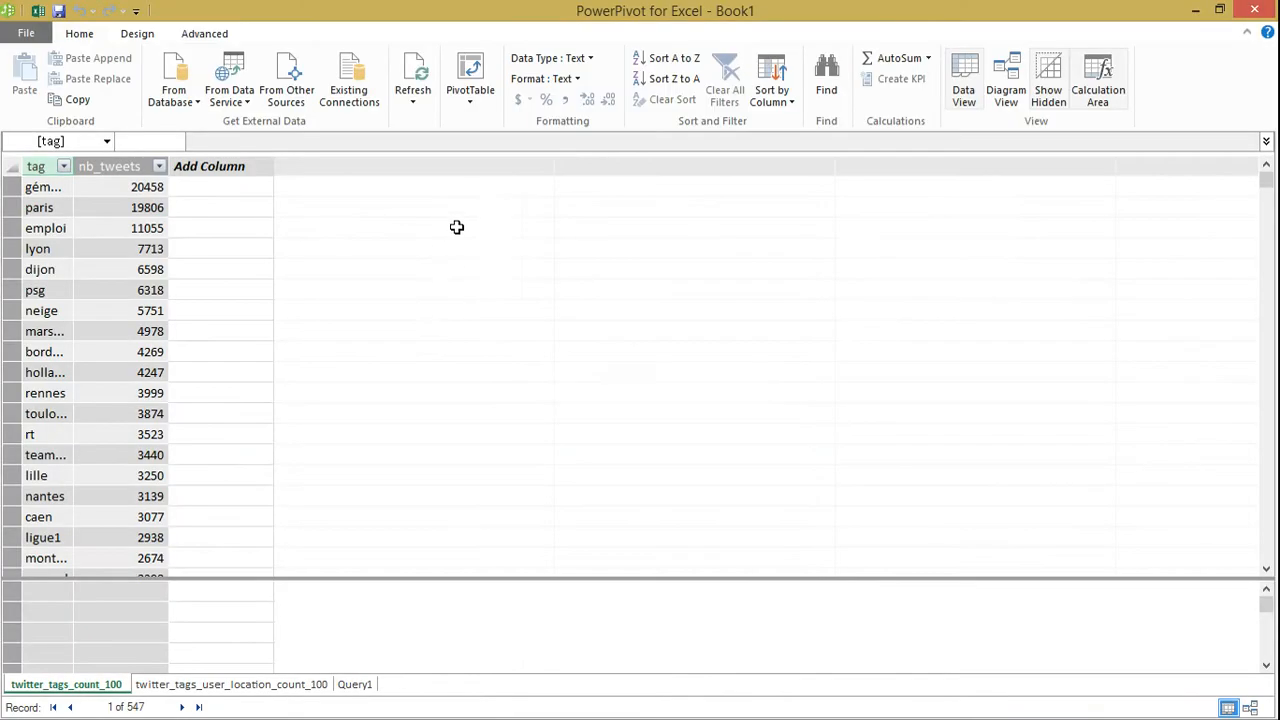
{"action": "left_click", "coordinate": [1006, 86]}
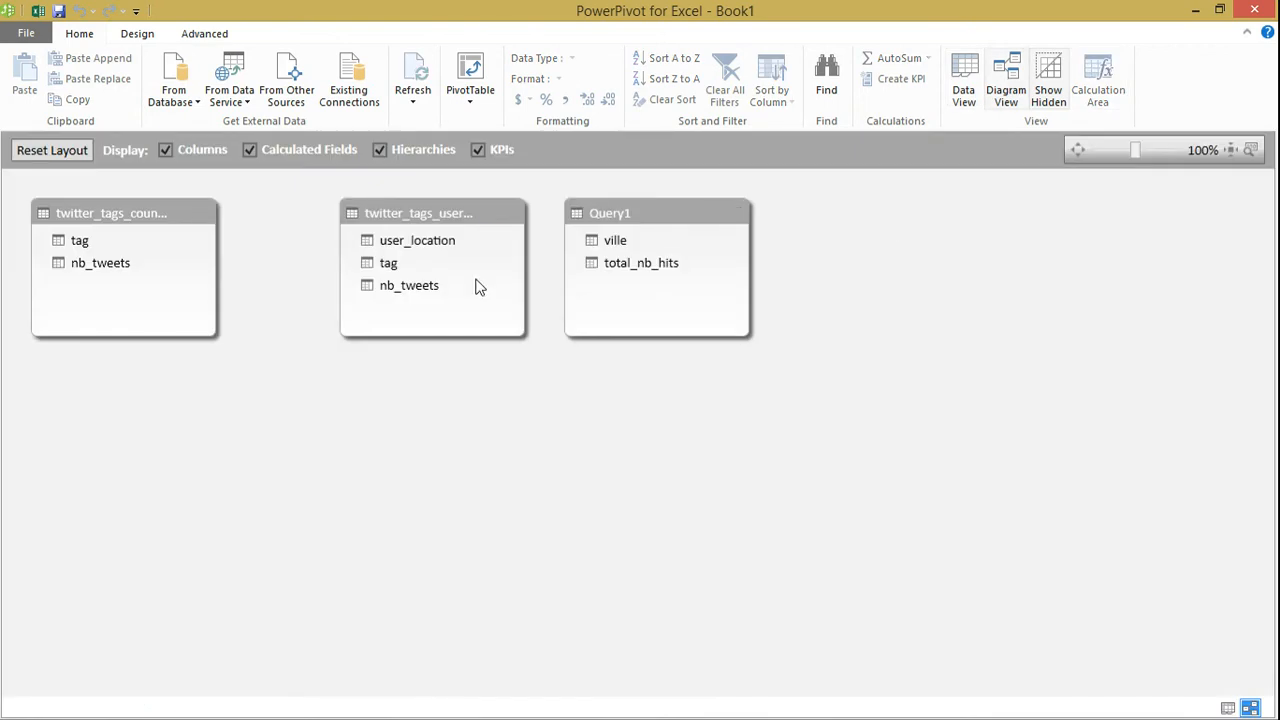
{"action": "mouse_move", "coordinate": [400, 223]}
{"action": "left_mouse_down"}
{"action": "mouse_move", "coordinate": [345, 227]}
{"action": "mouse_move", "coordinate": [480, 251]}
{"action": "mouse_move", "coordinate": [600, 236]}
{"action": "left_mouse_up"}
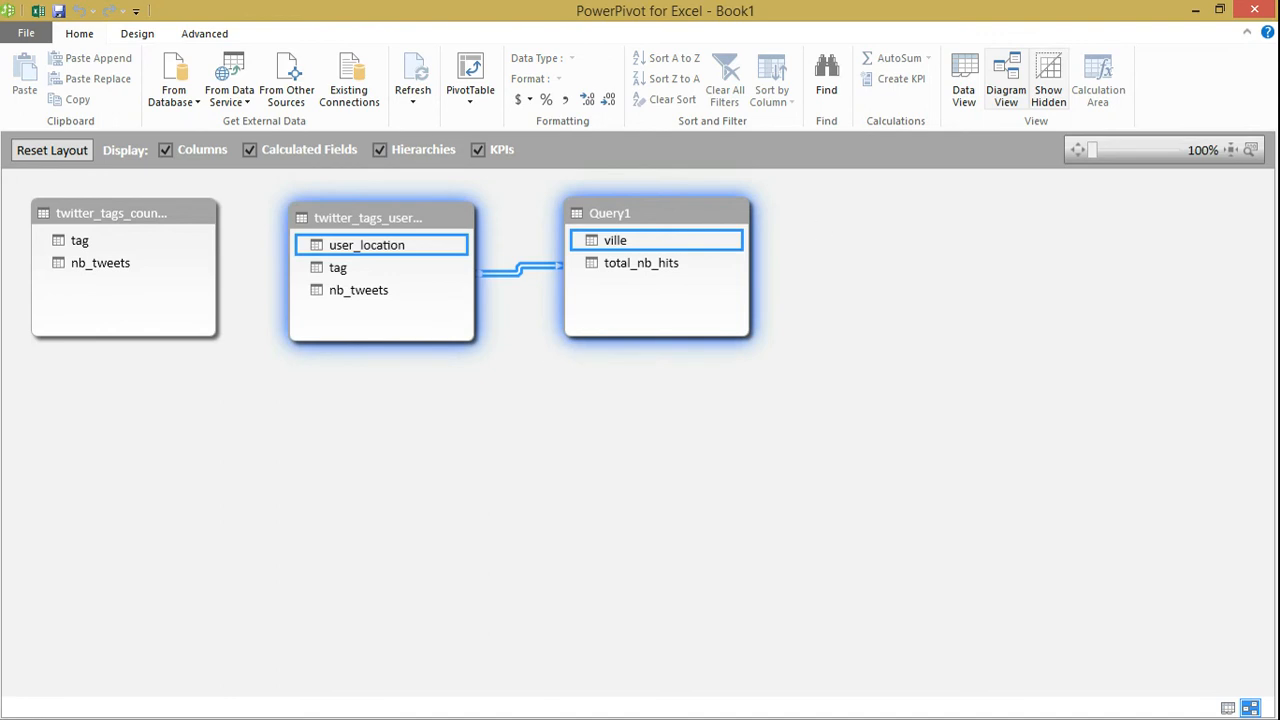
Set the data category of the user_location column in twitter_tags_user_location_count_100 to City
{"action": "left_click", "coordinate": [964, 80]}
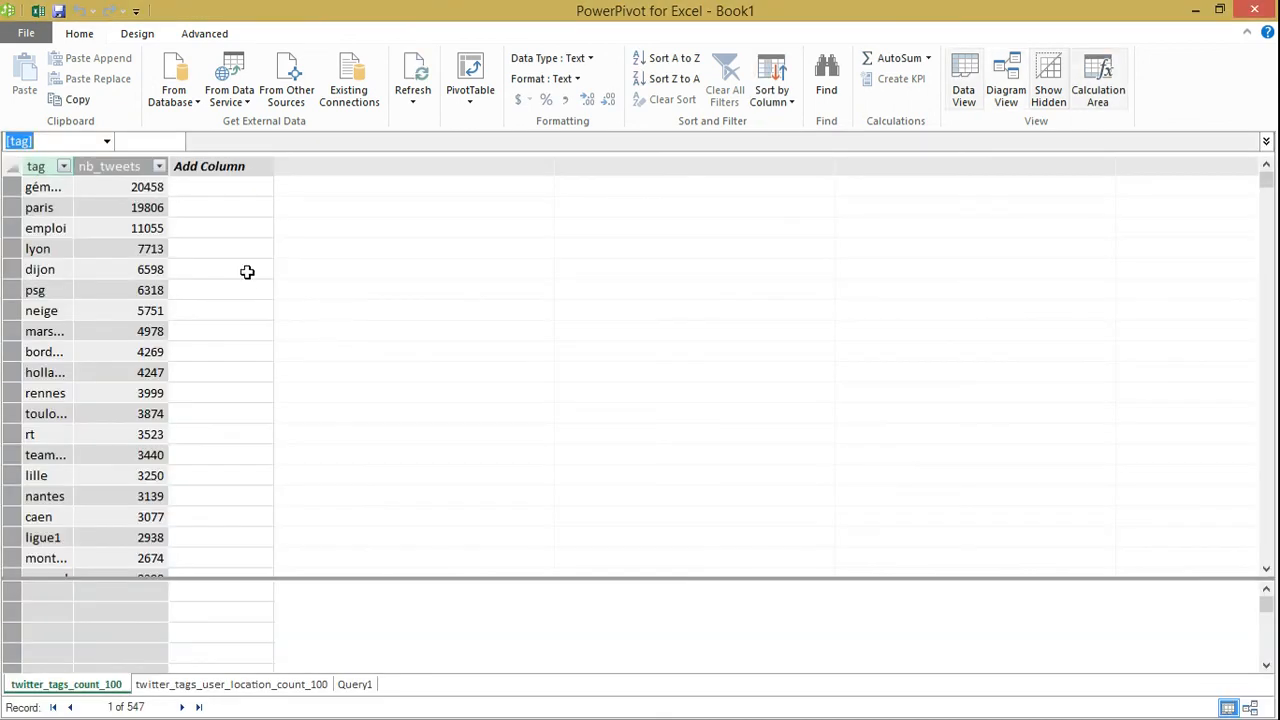
{"action": "left_click", "coordinate": [203, 688]}
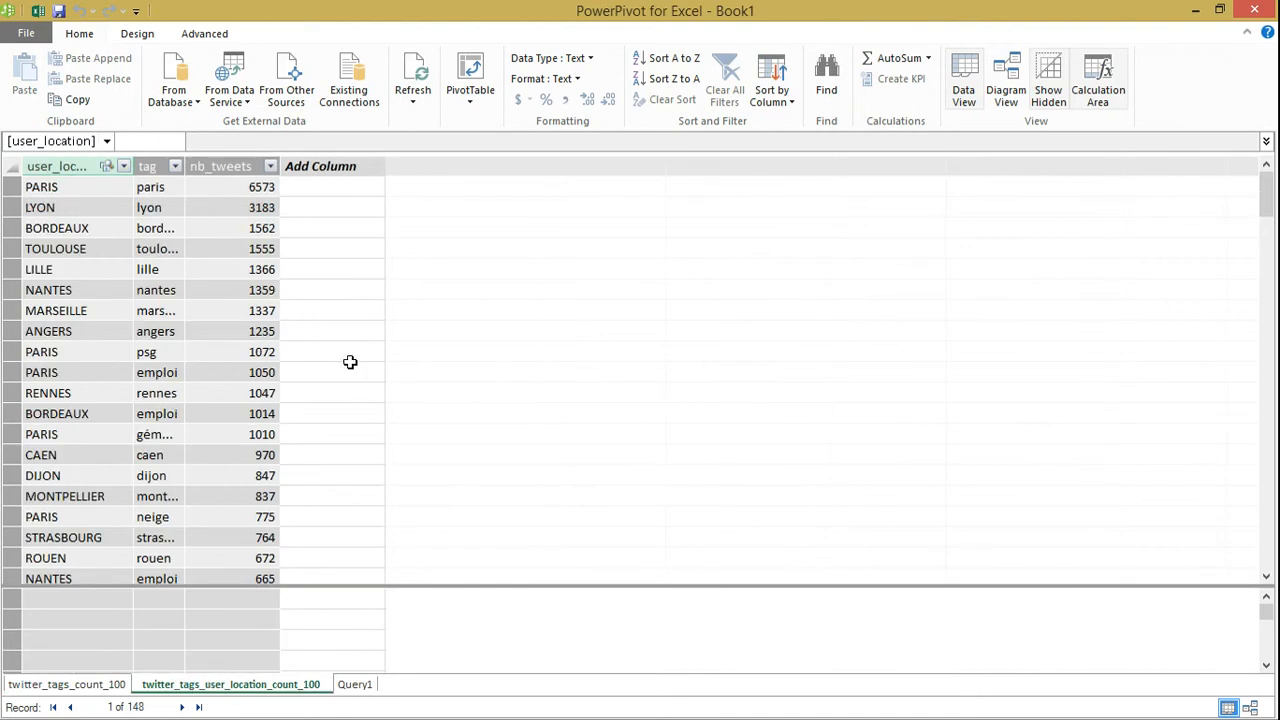
{"action": "left_click", "coordinate": [84, 166]}
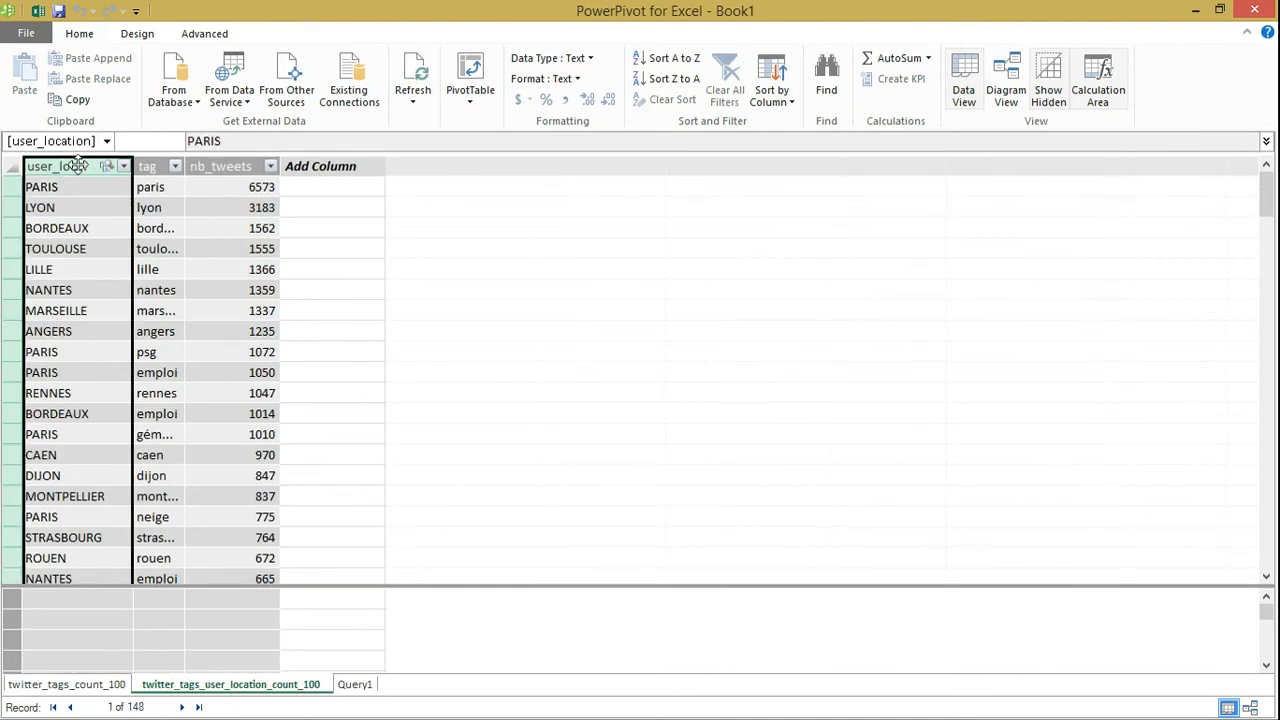
{"action": "left_click", "coordinate": [206, 34]}
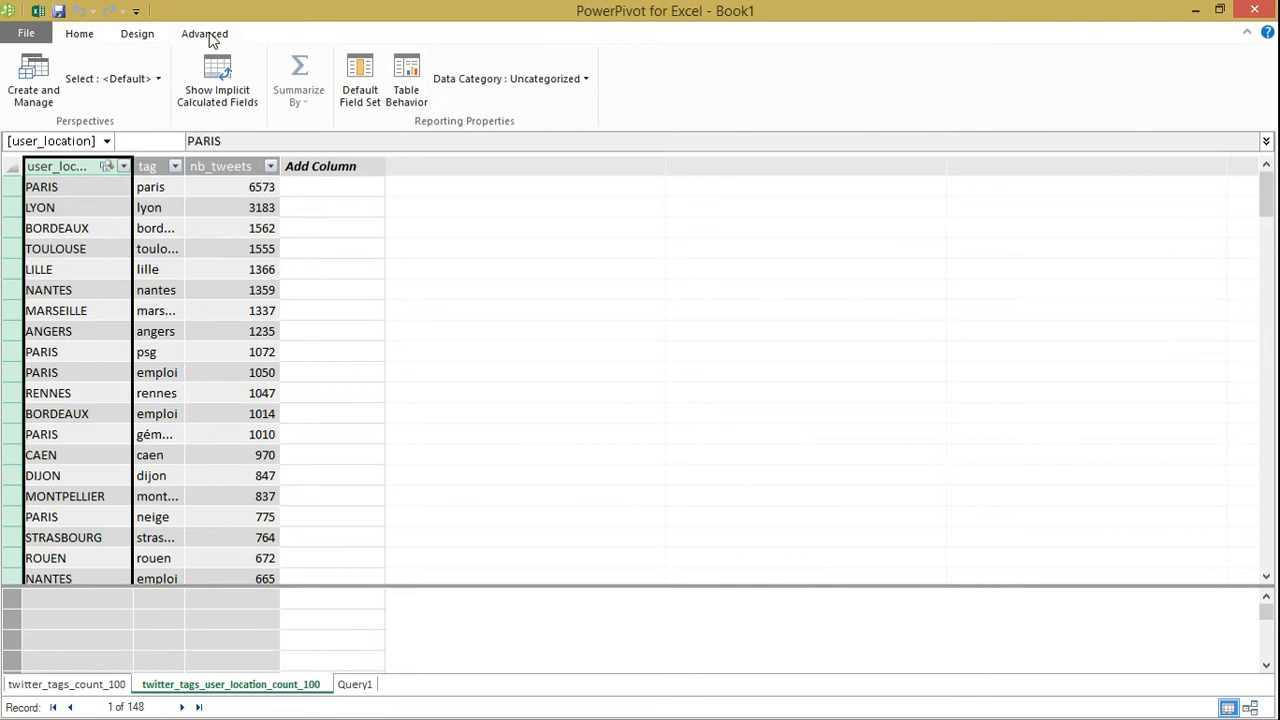
{"action": "left_click", "coordinate": [577, 84]}
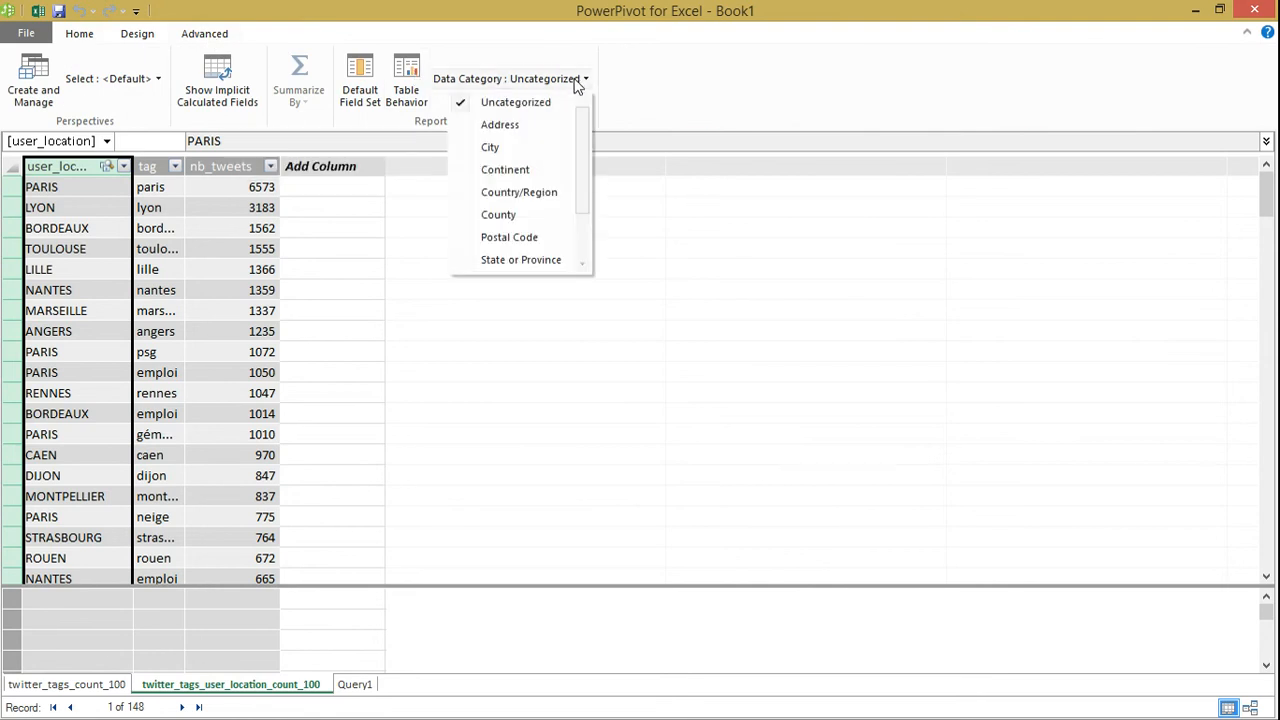
{"action": "left_click", "coordinate": [492, 148]}
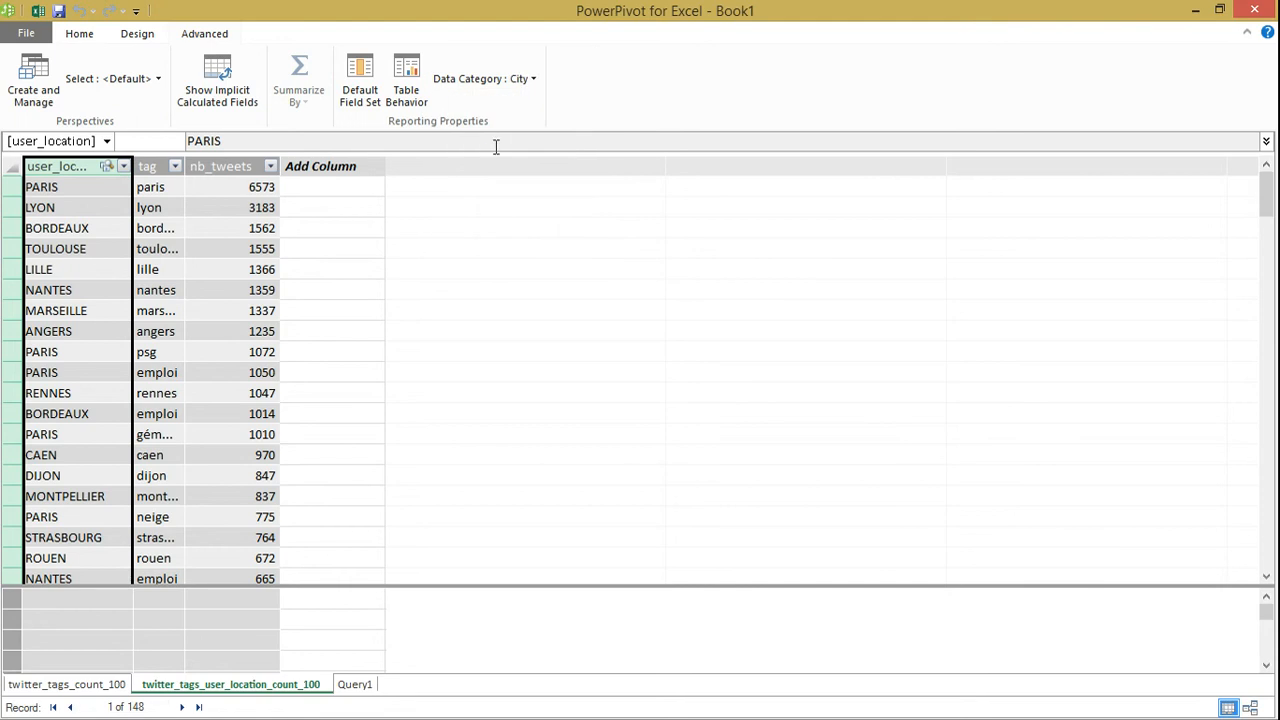
Add a calculated column to twitter_tags_user_location_count_100 with the formula ='FRANCE'
{"action": "left_click", "coordinate": [334, 167]}
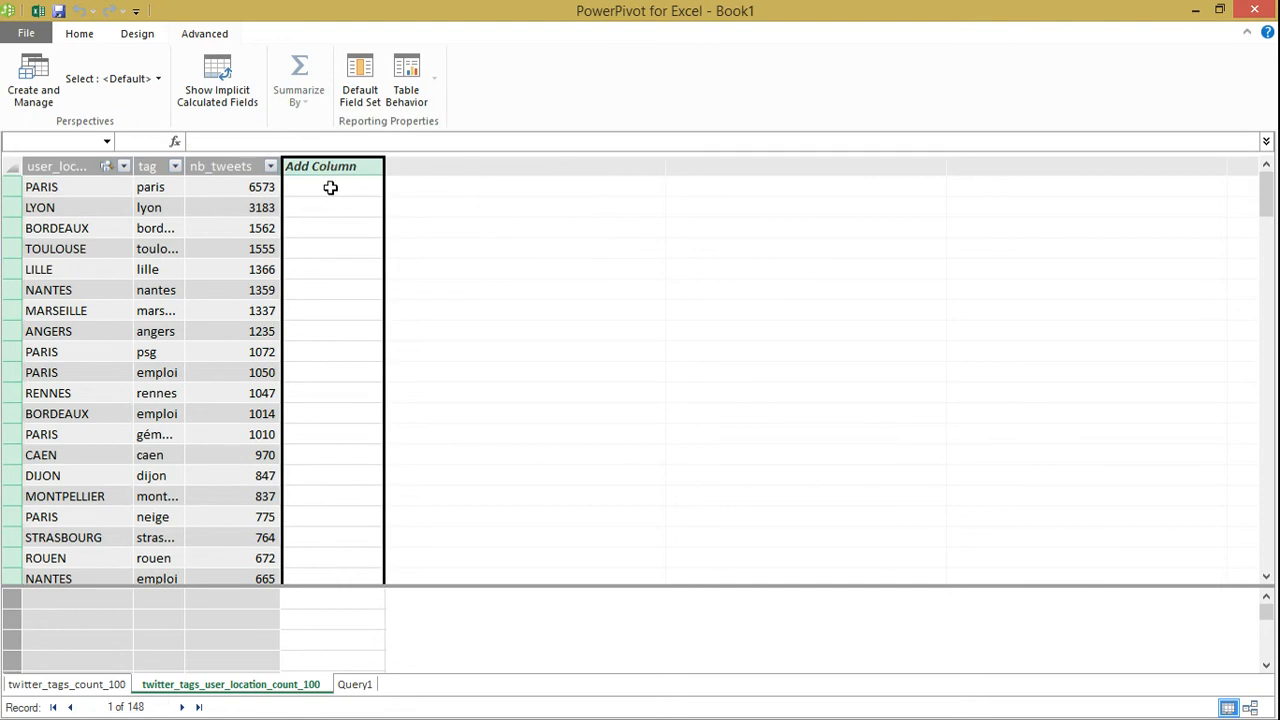
{"action": "left_click", "coordinate": [330, 186]}
{"action": "type", "text": "='FRANCE"}
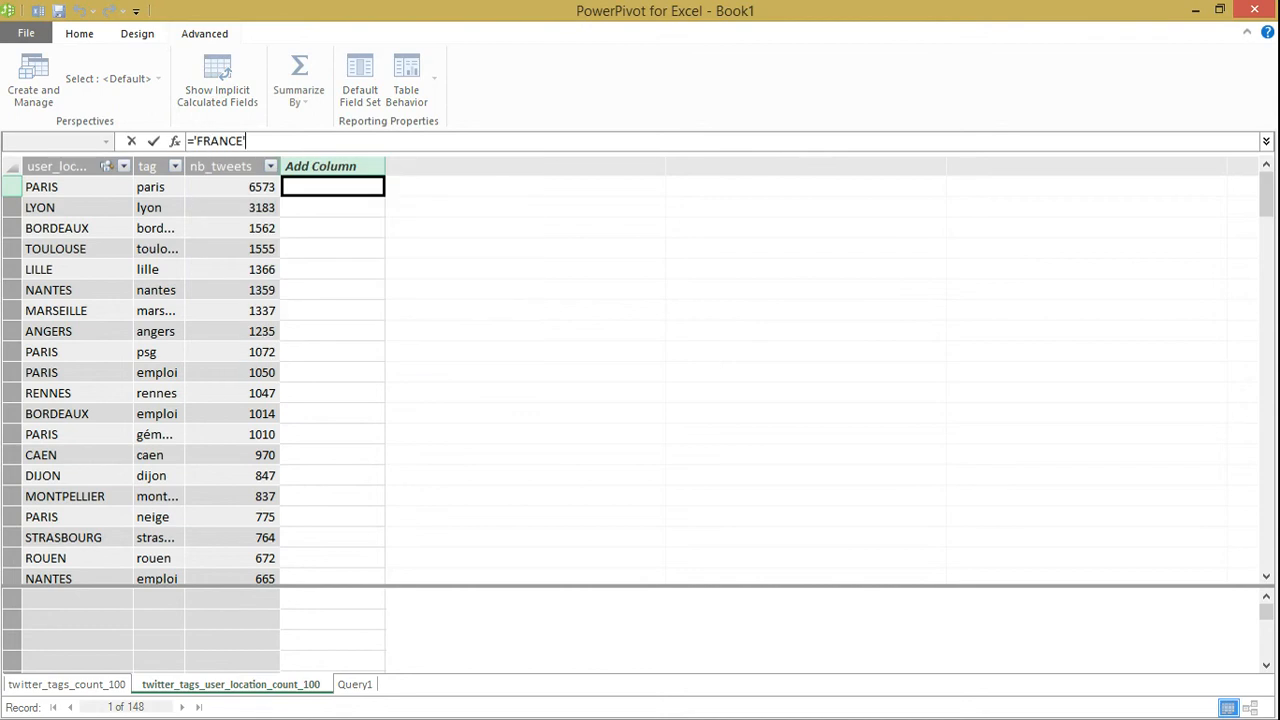
{"action": "key", "text": "Return"}
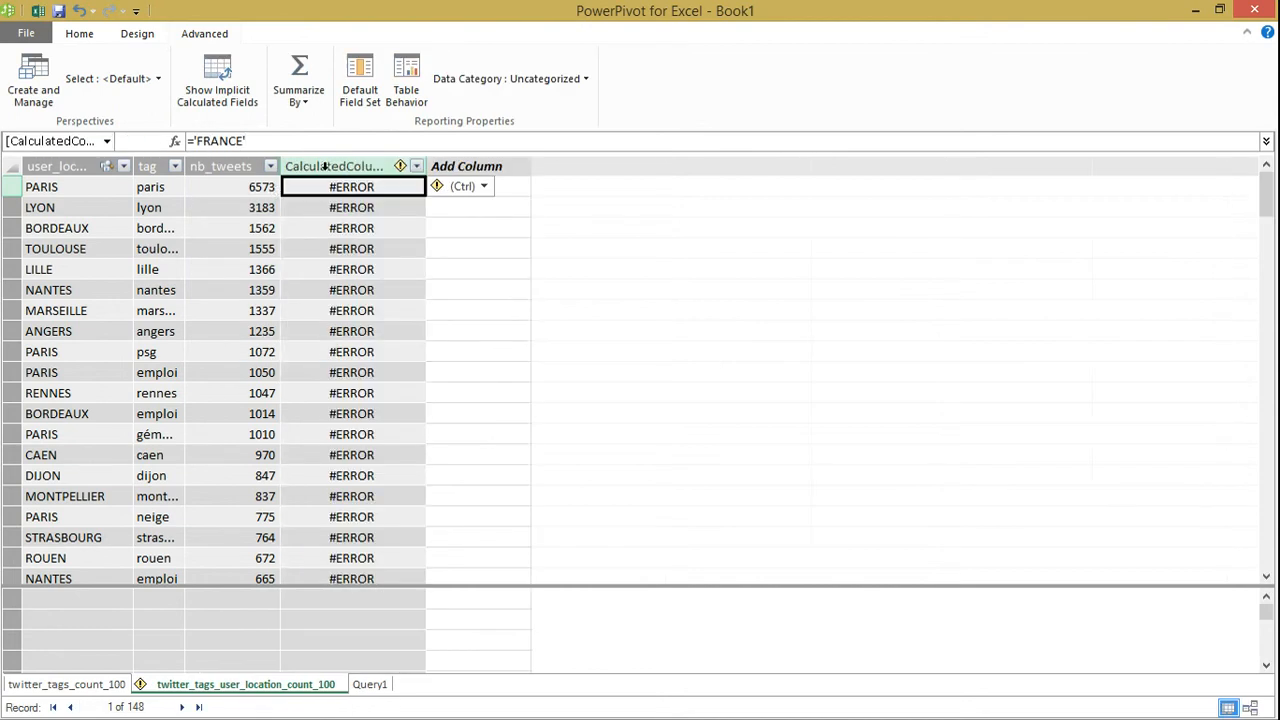
Rename the new calculated column as Pays
{"action": "left_click", "coordinate": [325, 166]}
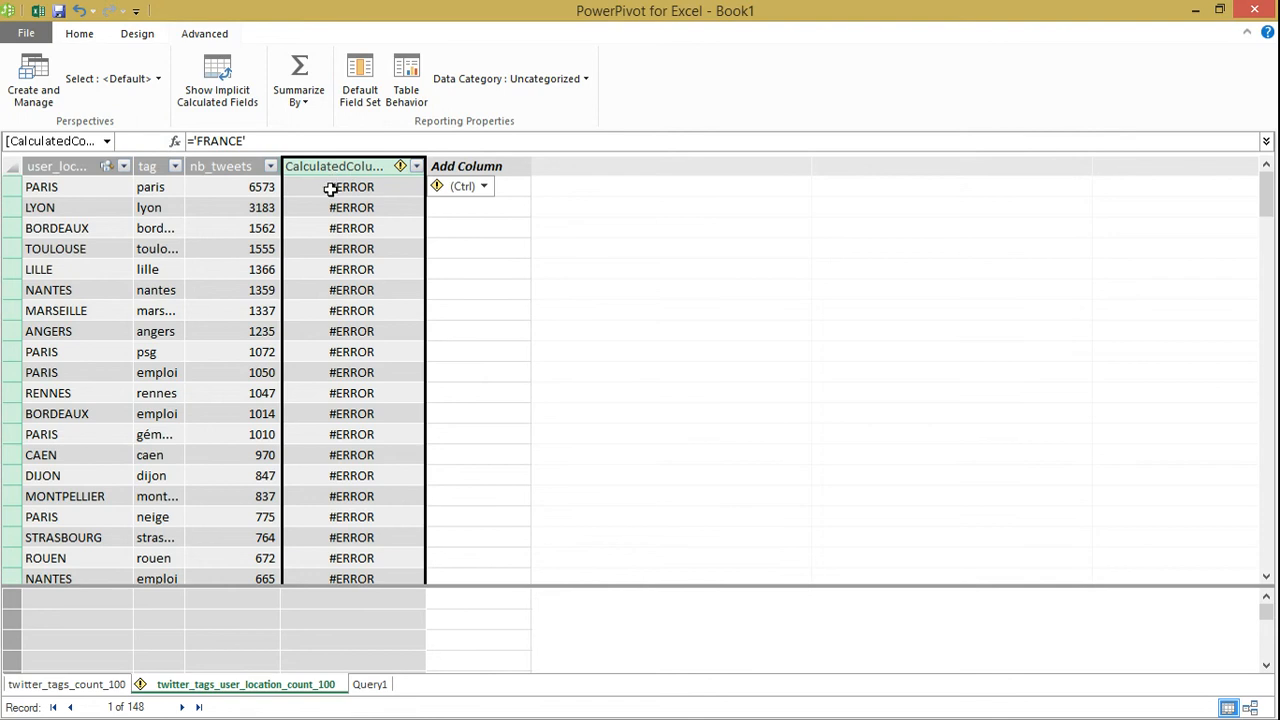
{"action": "right_click", "coordinate": [334, 168]}
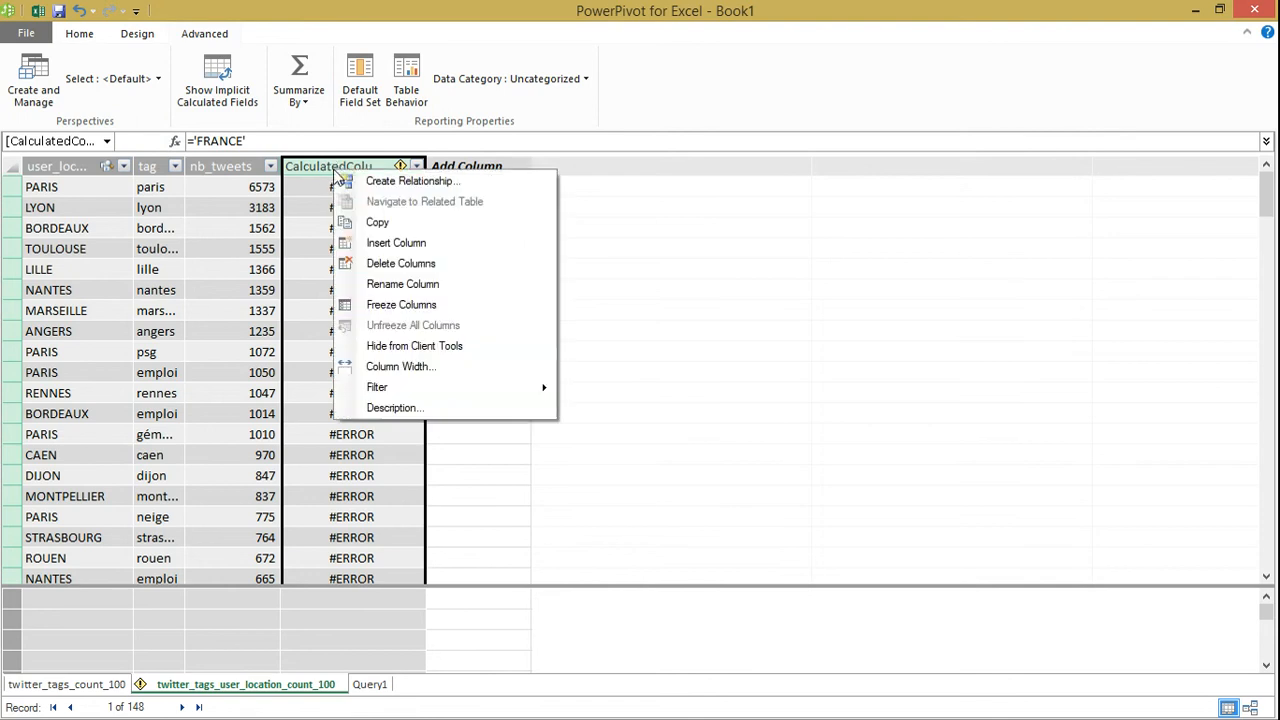
{"action": "left_click", "coordinate": [415, 284]}
{"action": "type", "text": "P"}
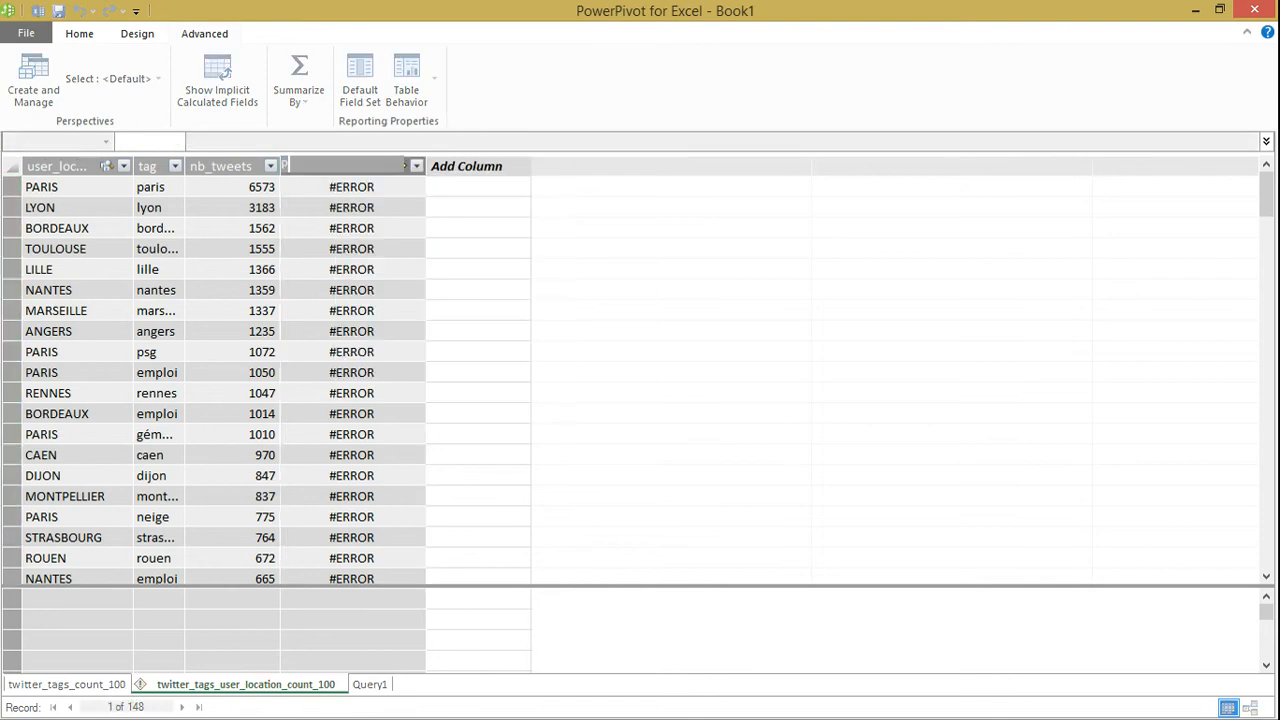
{"action": "type", "text": "ays"}
{"action": "key", "text": "Return"}
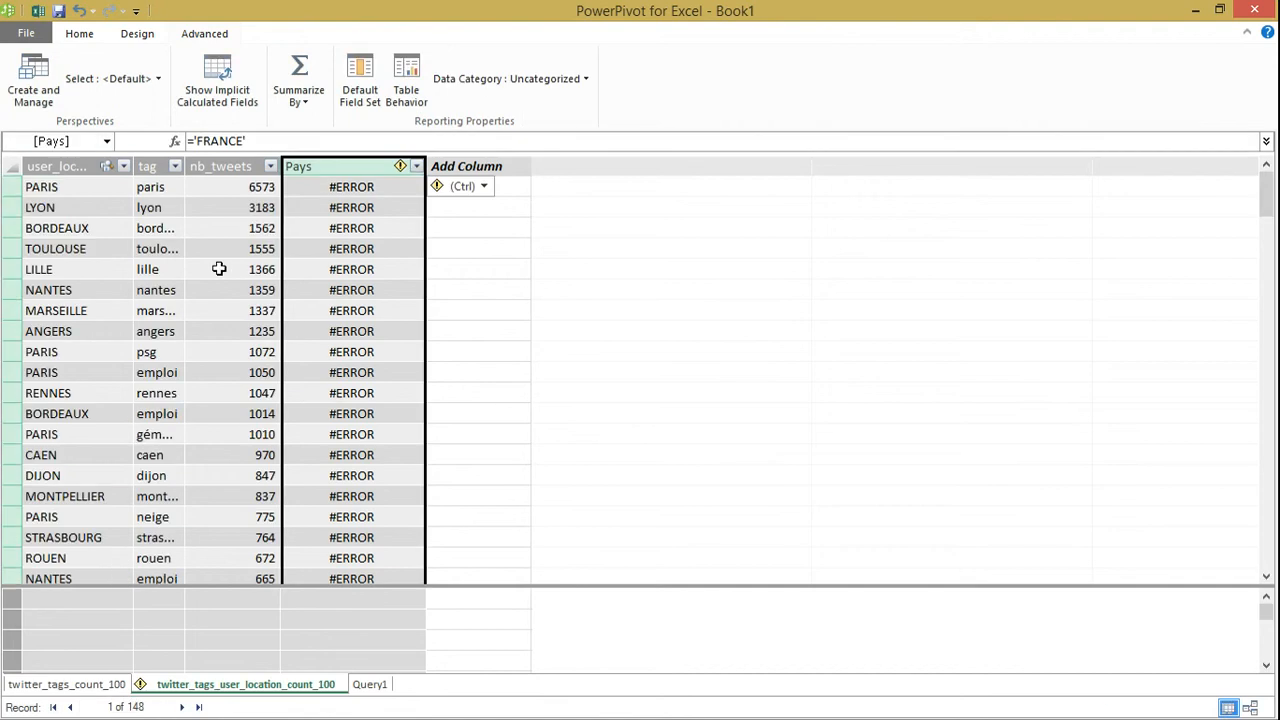
Correct the Pays column's formula to ="FRANCE" and check the column's data category
{"action": "left_click", "coordinate": [337, 186]}
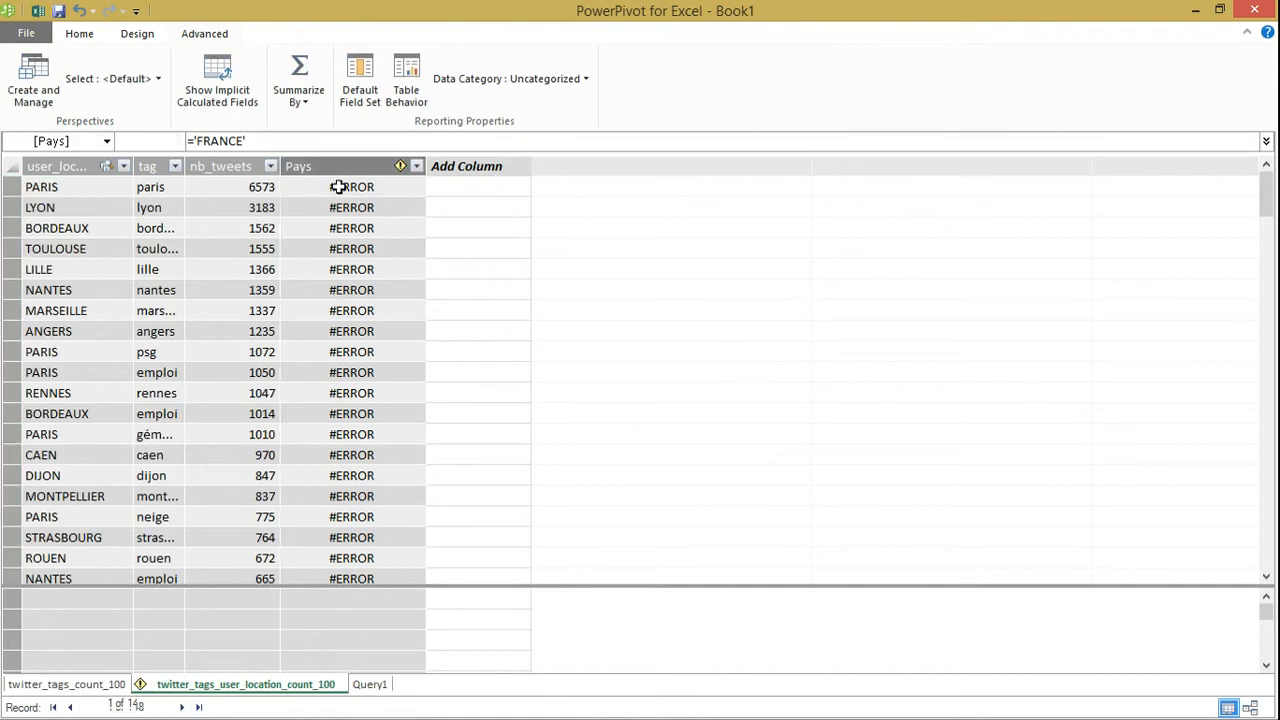
{"action": "left_click", "coordinate": [280, 141]}
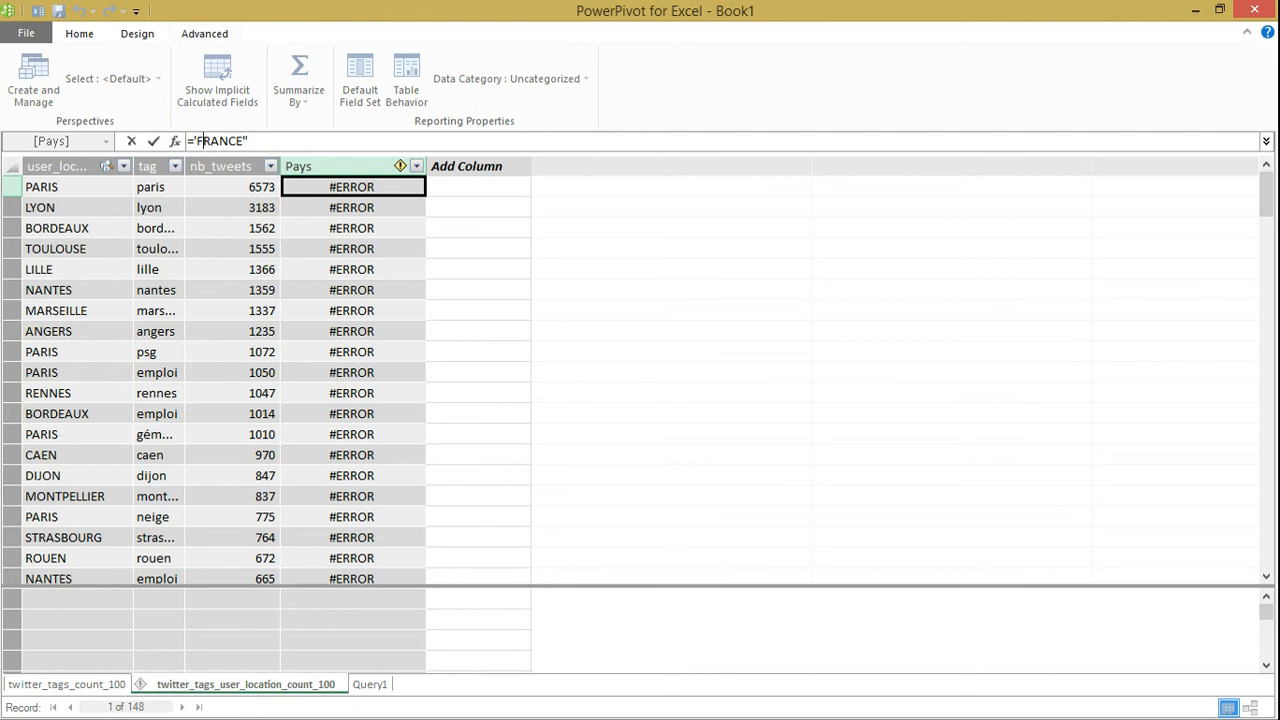
{"action": "key", "text": "Return"}
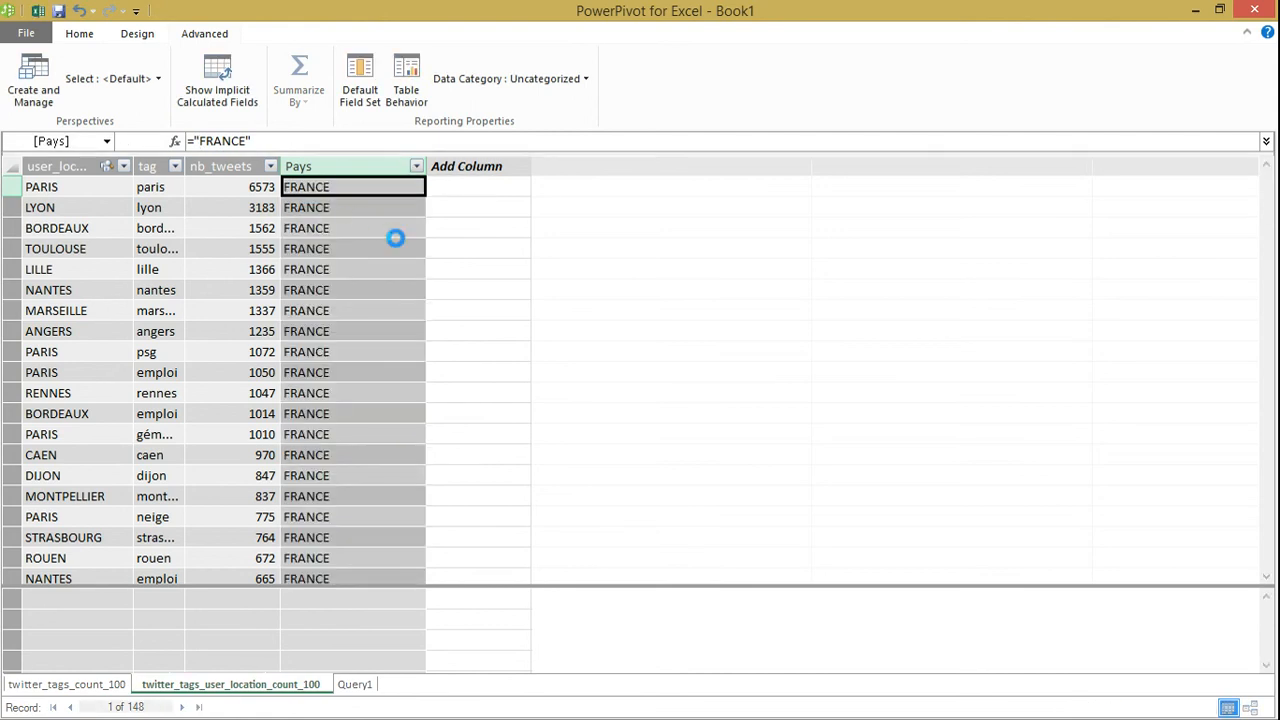
{"action": "left_click", "coordinate": [656, 84]}
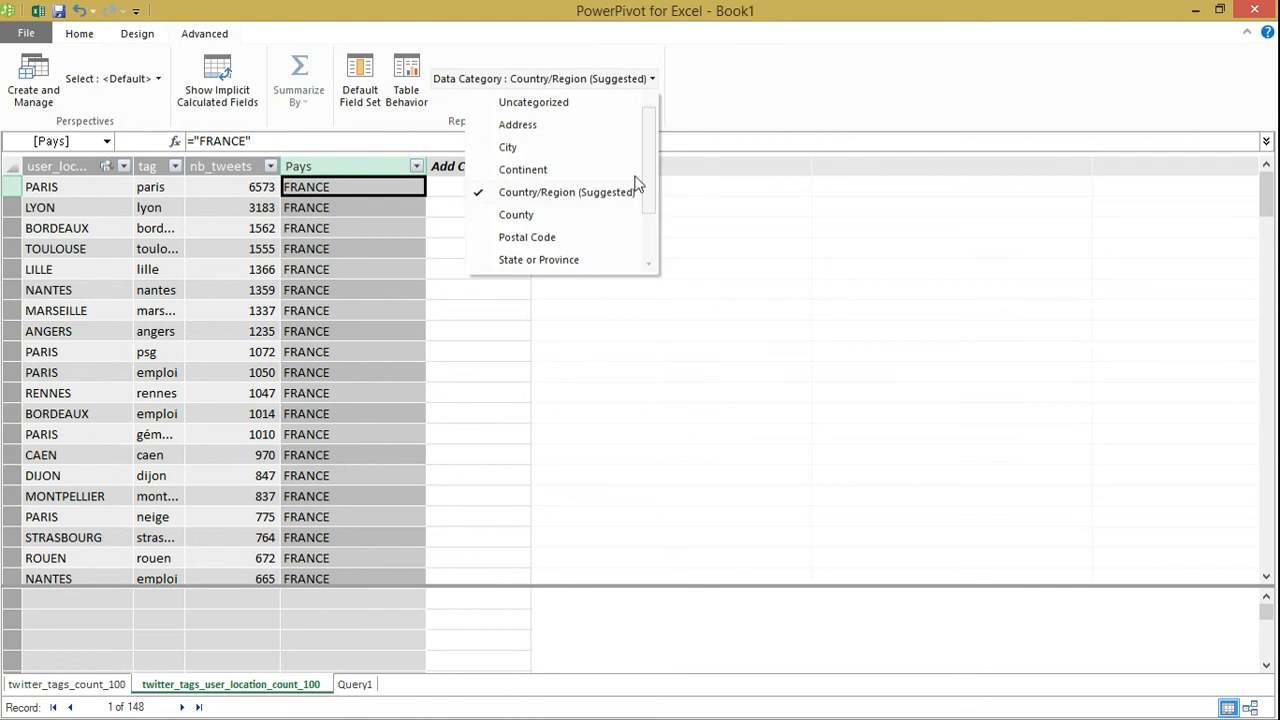
{"action": "left_click", "coordinate": [746, 104]}
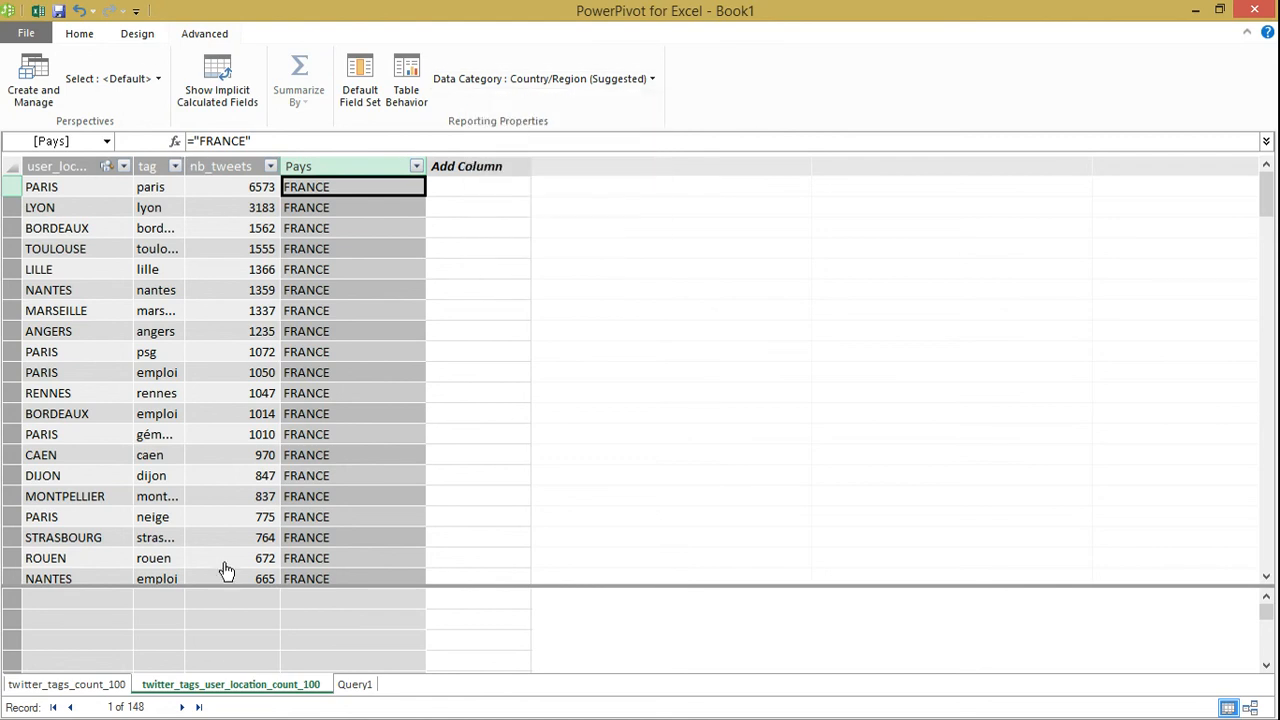
Rename the Query1 table as logsresults
{"action": "left_click", "coordinate": [355, 684]}
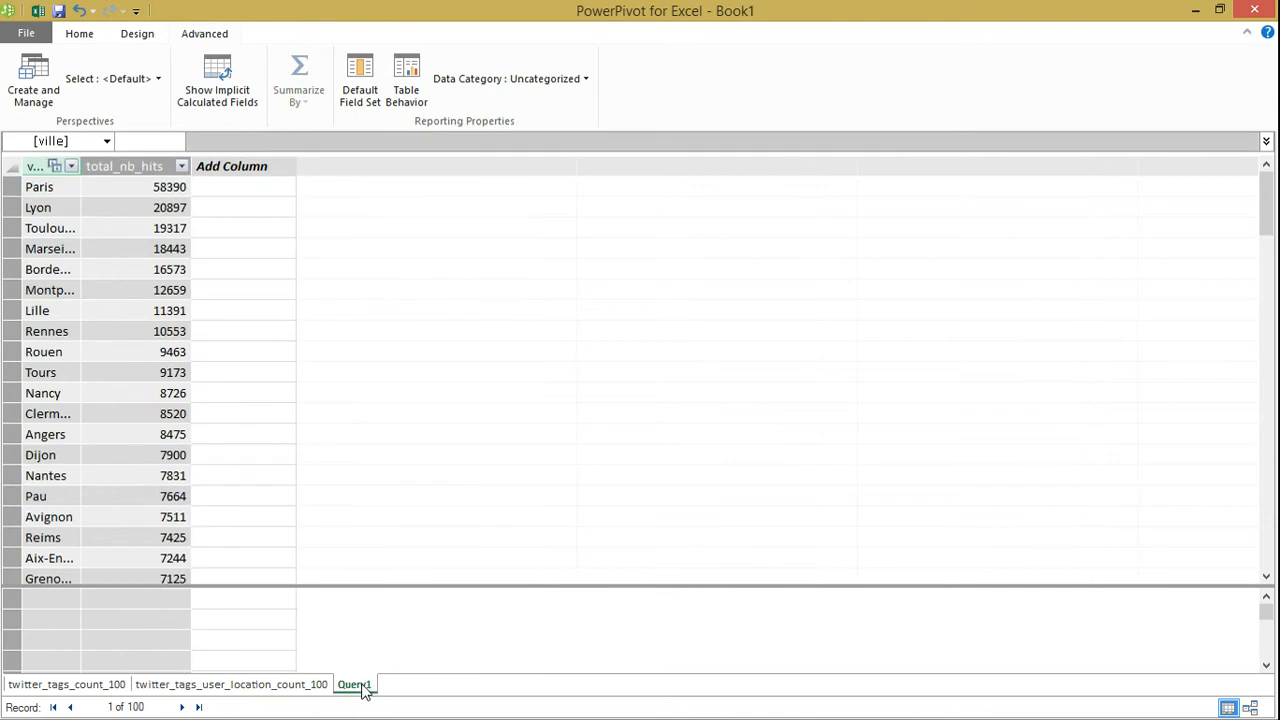
{"action": "right_click", "coordinate": [364, 690]}
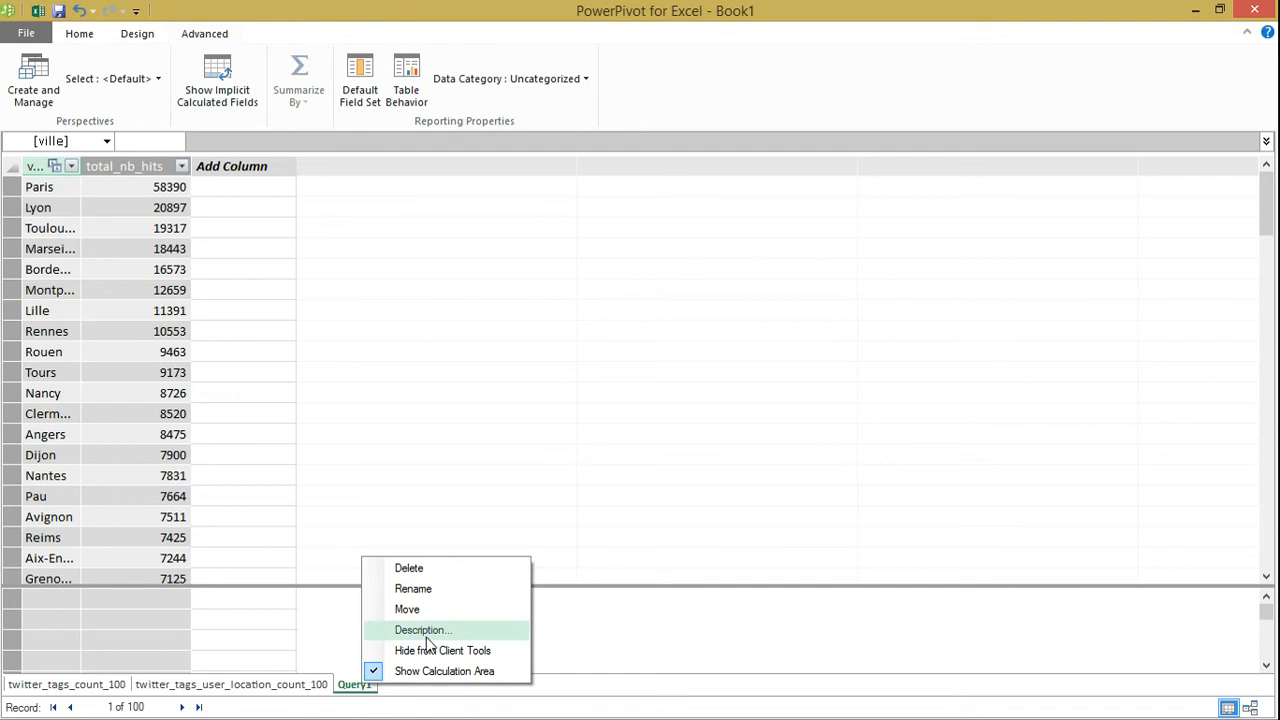
{"action": "left_click", "coordinate": [426, 590]}
{"action": "key", "text": "BackSpace"}
{"action": "type", "text": "logsresul"}
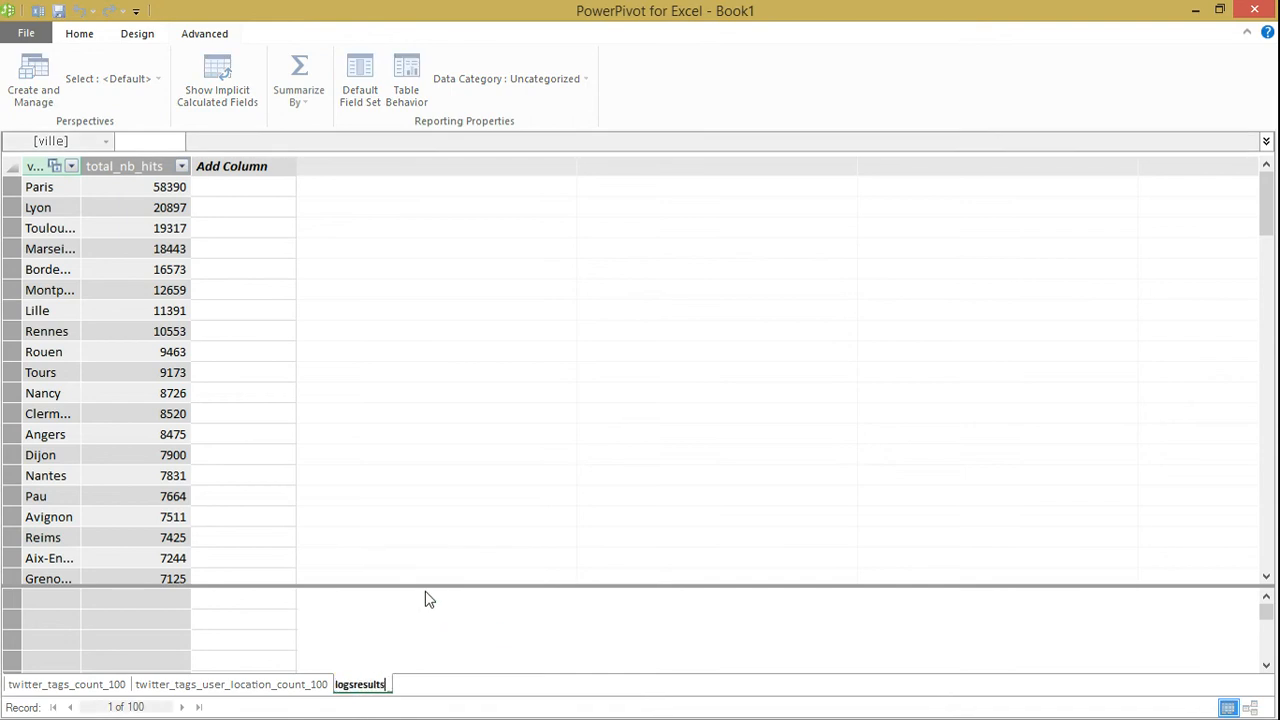
{"action": "type", "text": "ts"}
{"action": "key", "text": "Return"}
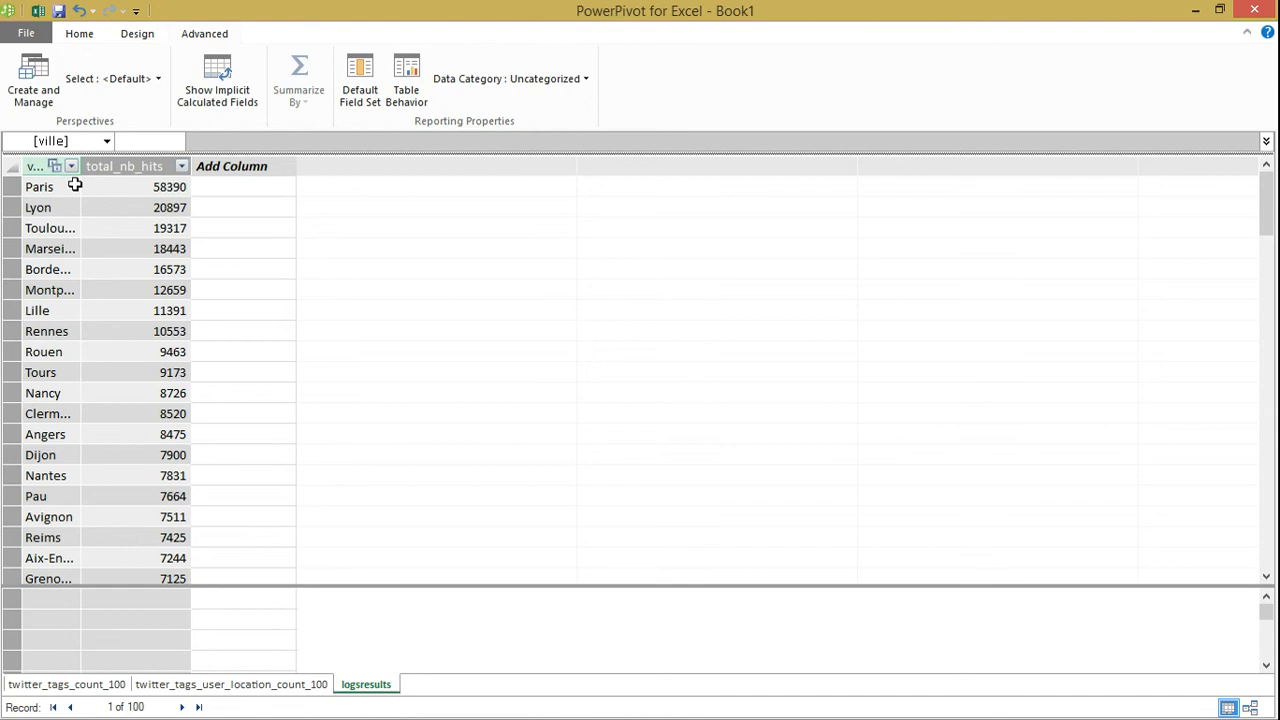
Set the ville column's data category to City and add a column named Pays to the logsresults table
{"action": "left_click", "coordinate": [34, 166]}
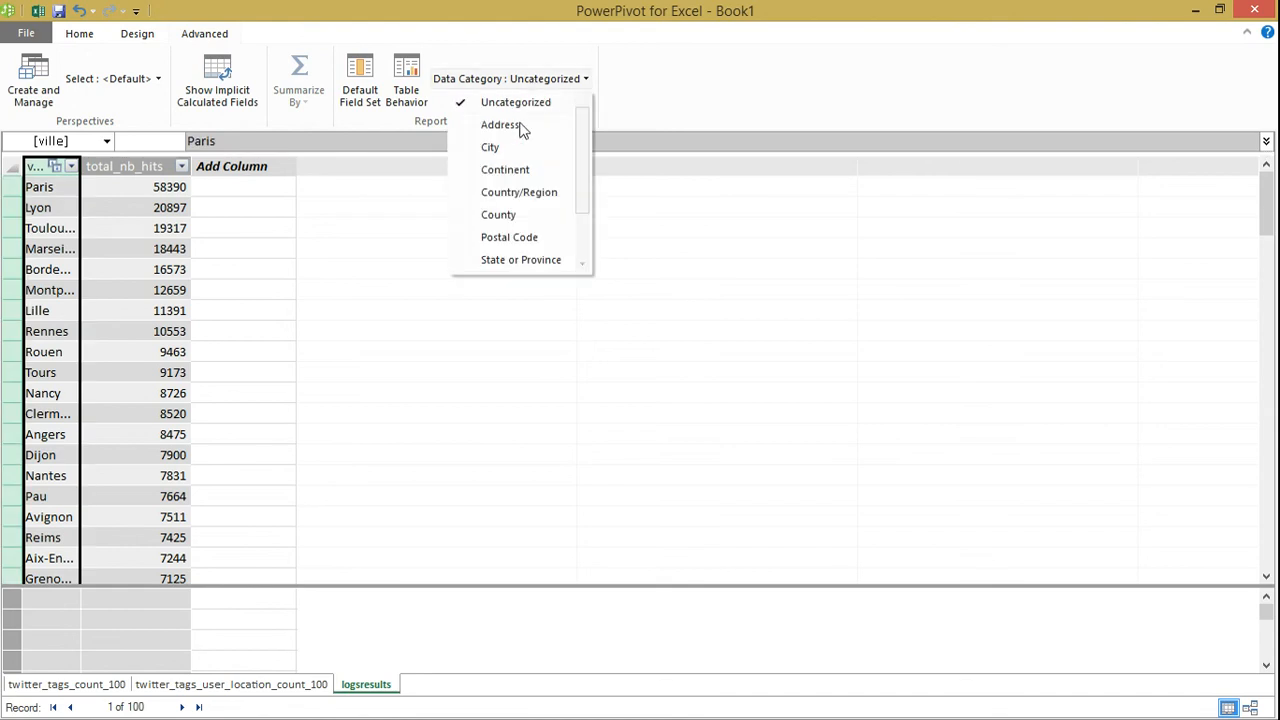
{"action": "left_click", "coordinate": [505, 150]}
{"action": "left_click", "coordinate": [229, 166]}
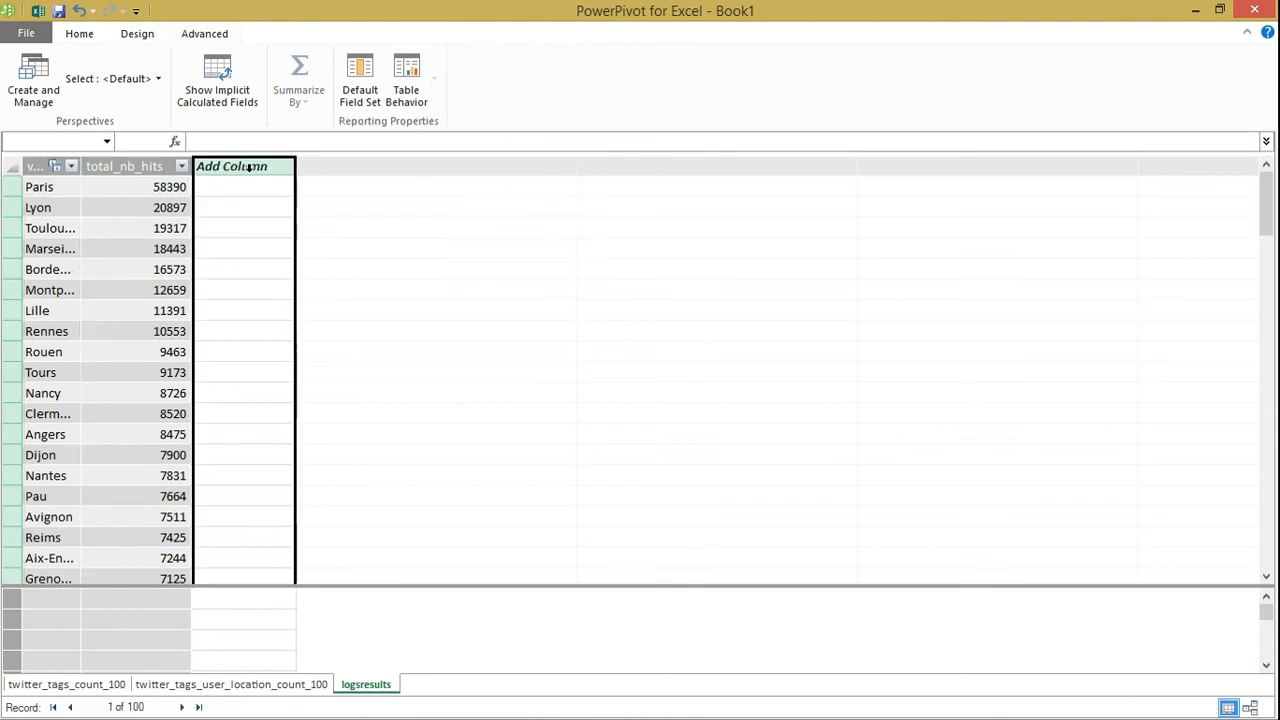
{"action": "right_click", "coordinate": [244, 166]}
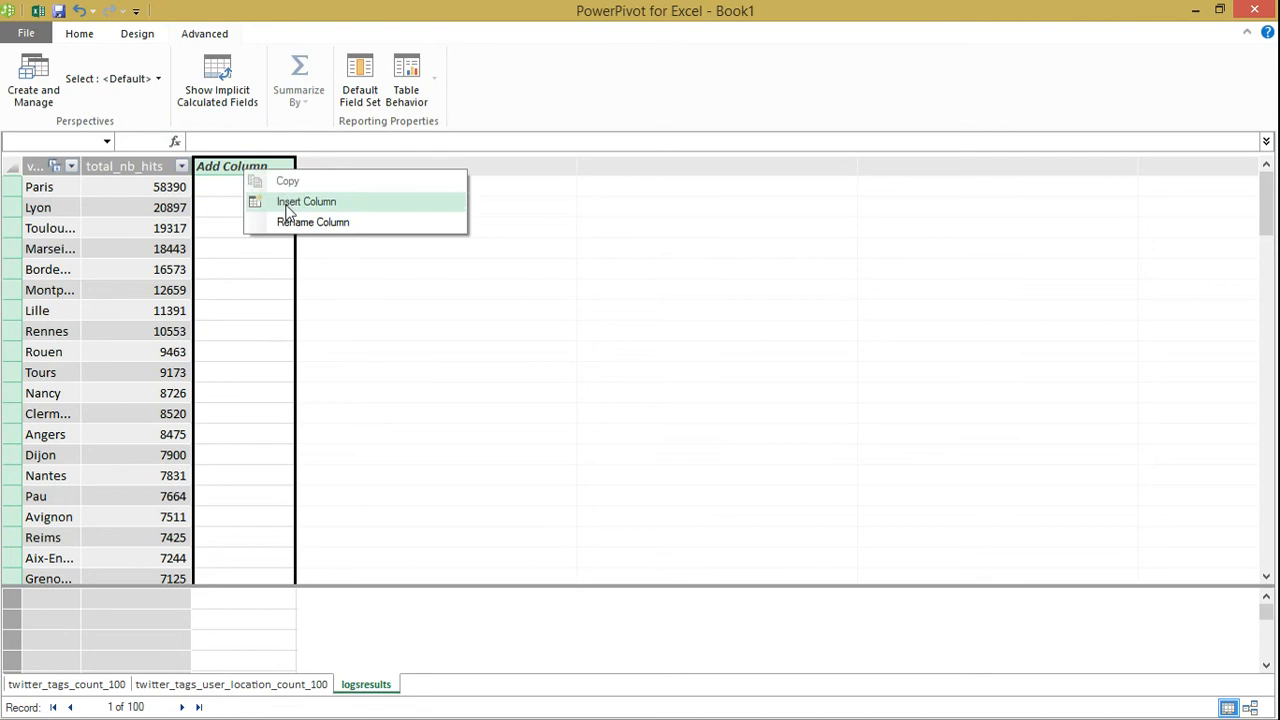
{"action": "left_click", "coordinate": [304, 217]}
{"action": "type", "text": "P"}
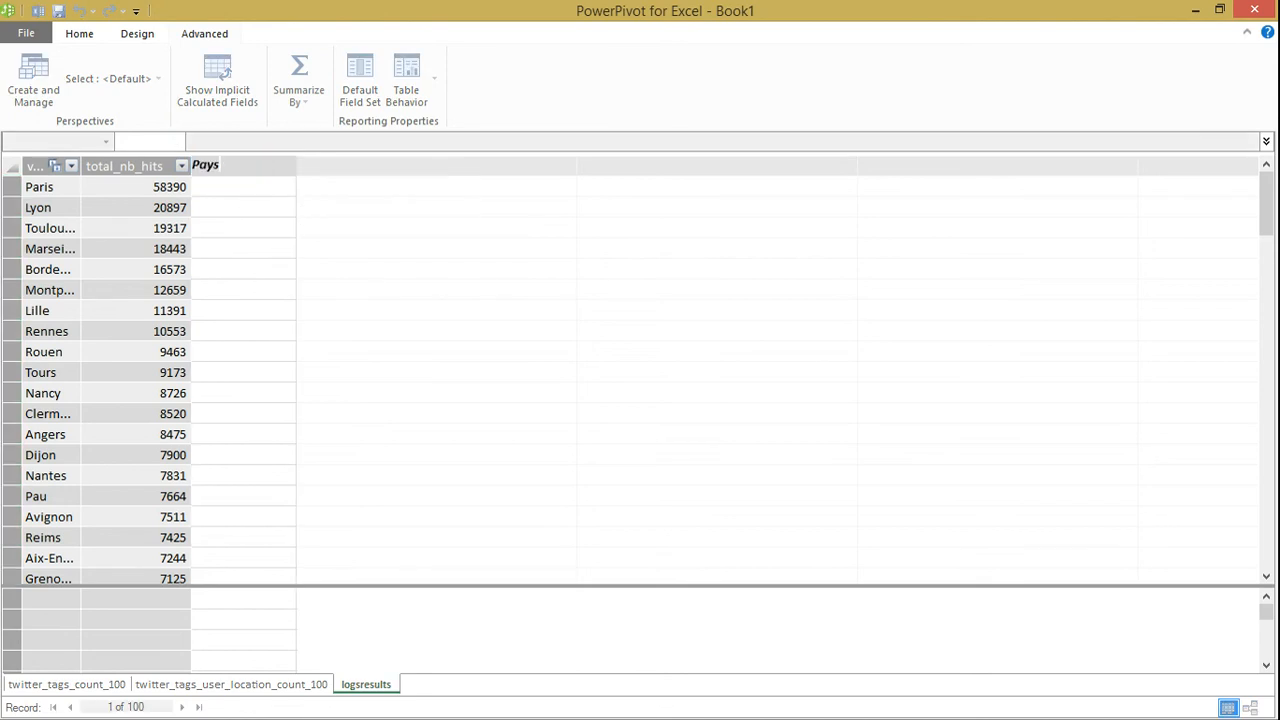
{"action": "type", "text": "ays"}
{"action": "key", "text": "Return"}
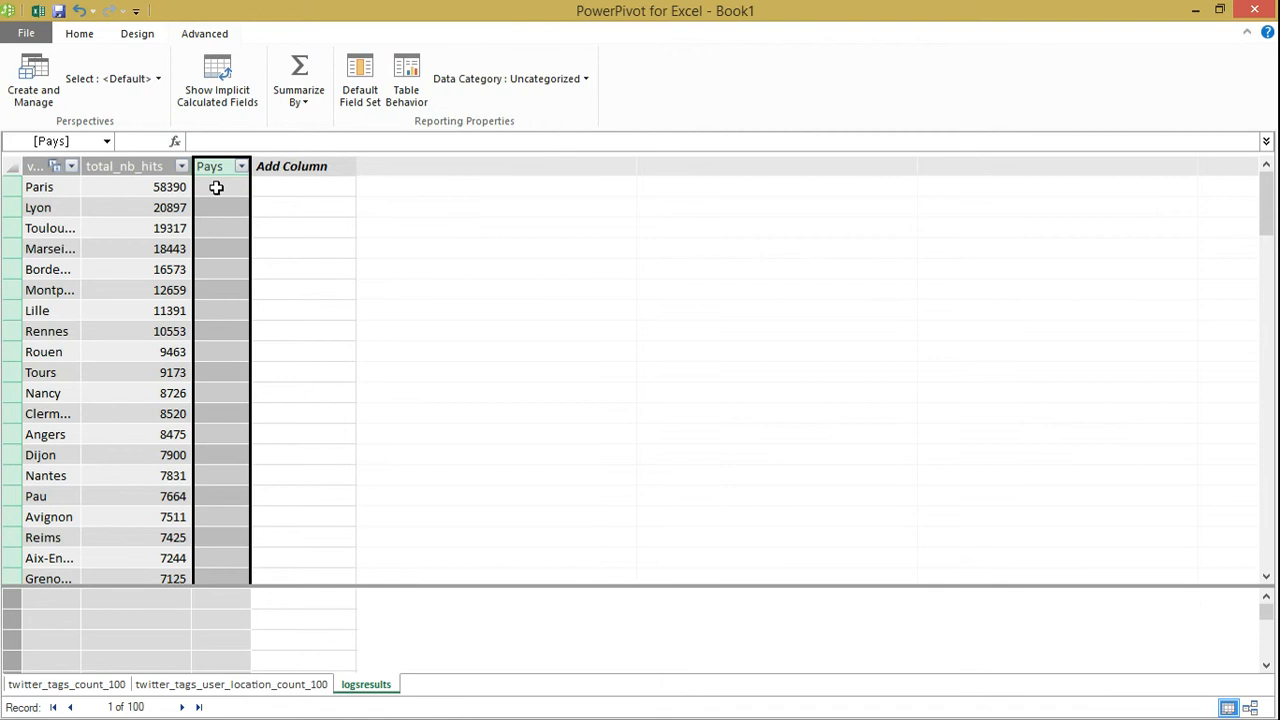
Fill the Pays column of logsresults with the formula ="FRANCE" and categorize it as Country/Region
{"action": "left_click", "coordinate": [216, 187]}
{"action": "type", "text": "="}
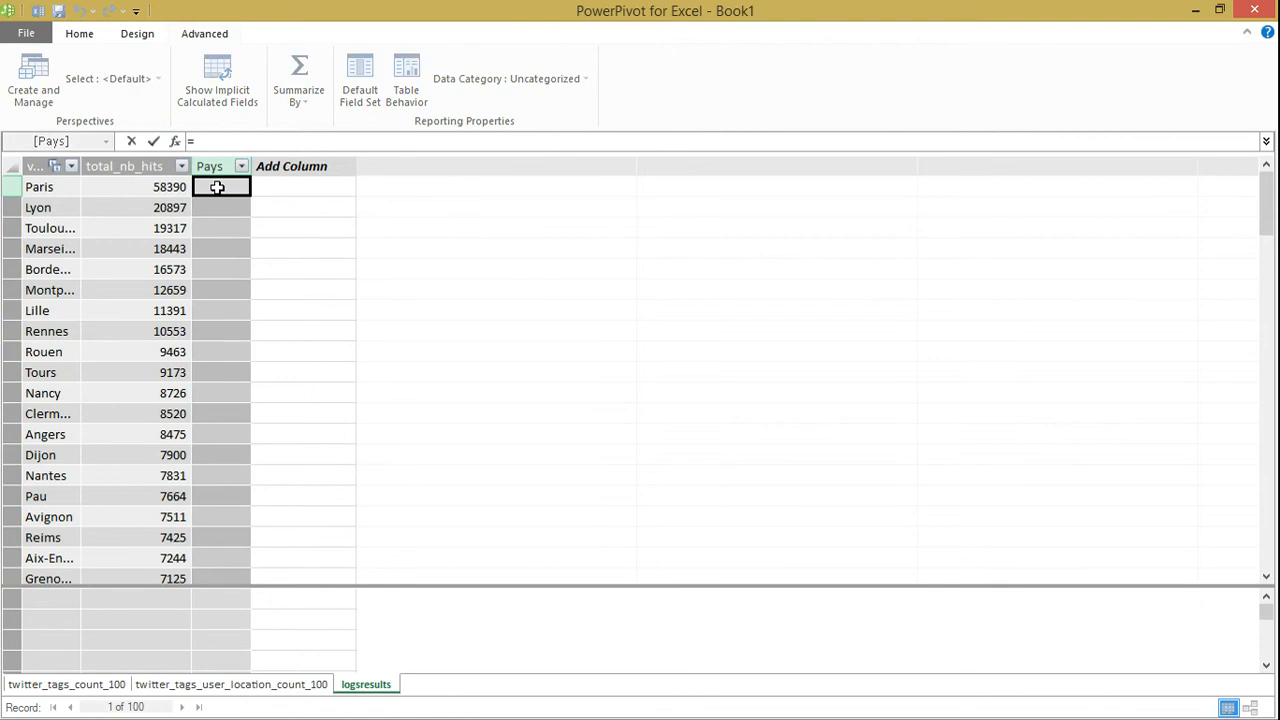
{"action": "type", "text": "\"FRANCE\""}
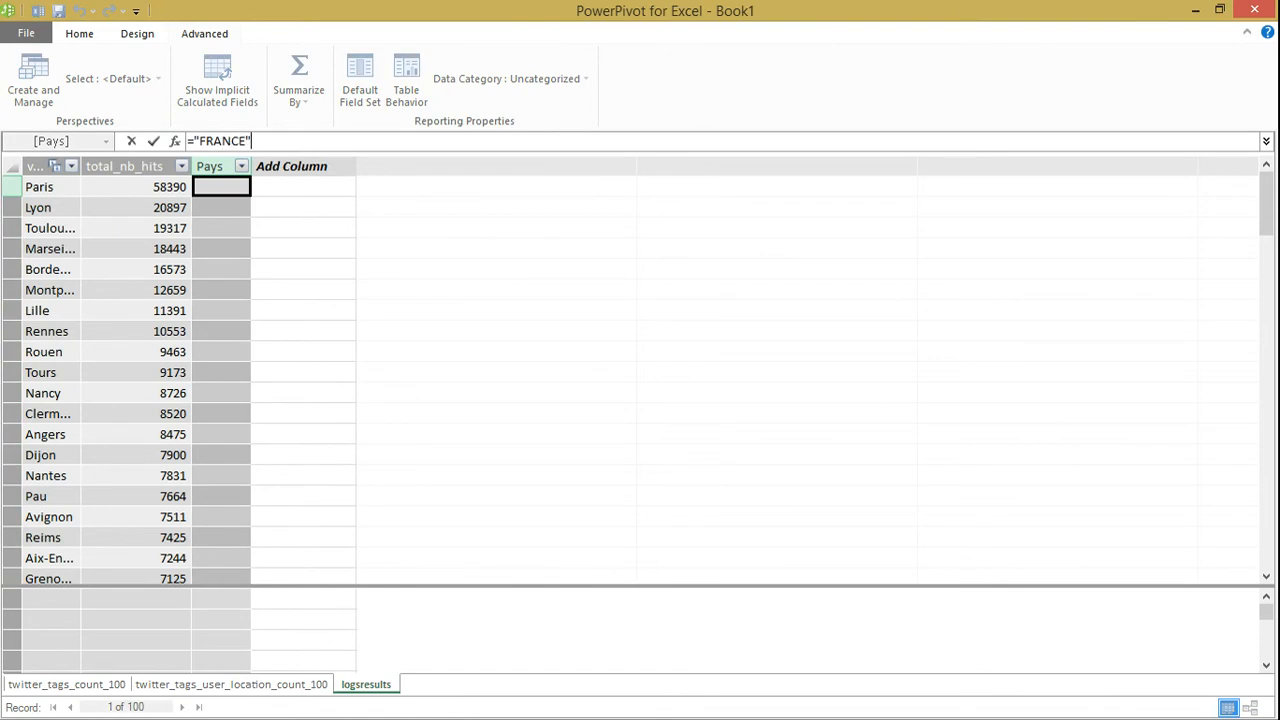
{"action": "key", "text": "Return"}
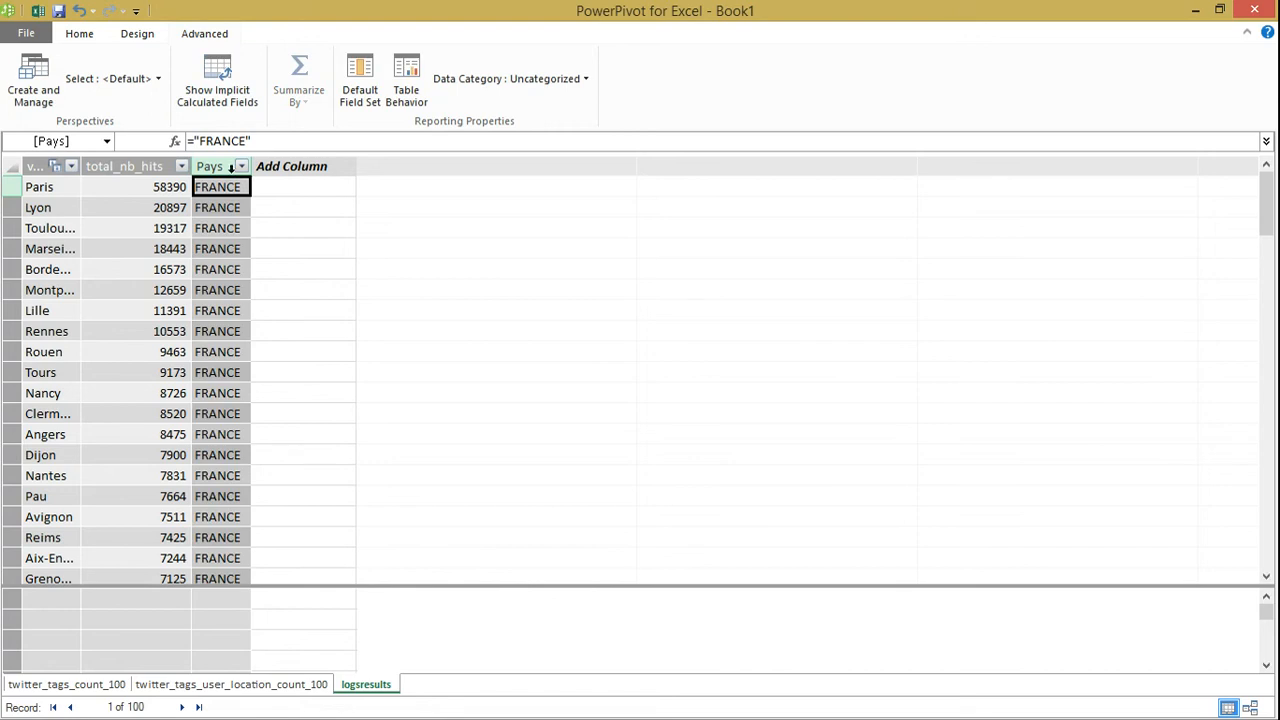
{"action": "left_click", "coordinate": [507, 79]}
{"action": "left_click", "coordinate": [486, 191]}
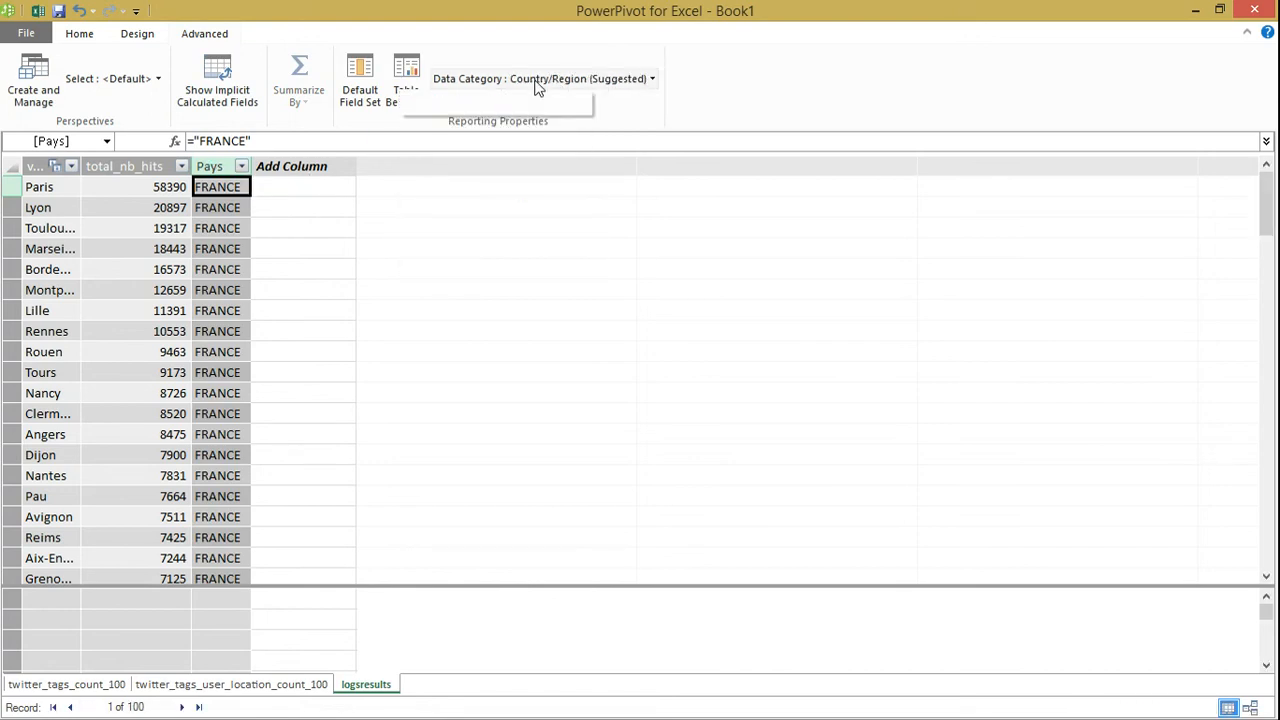
{"action": "left_click", "coordinate": [654, 81]}
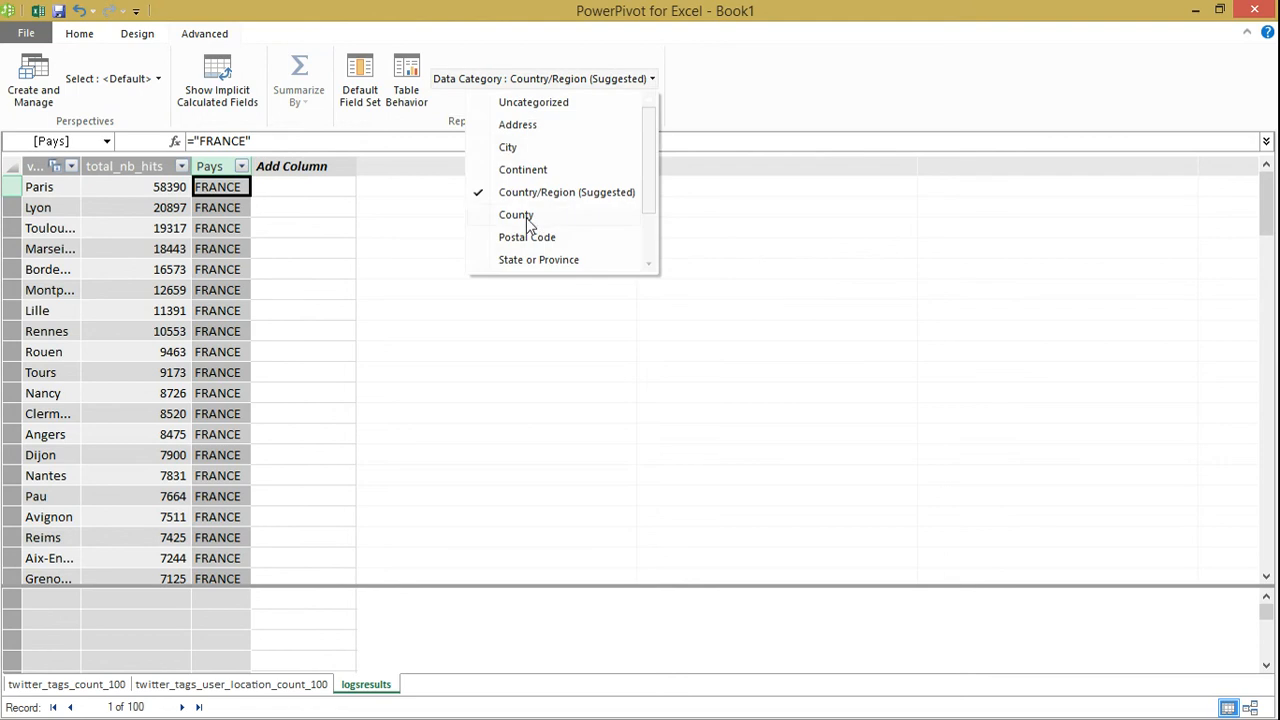
{"action": "left_click", "coordinate": [714, 226]}
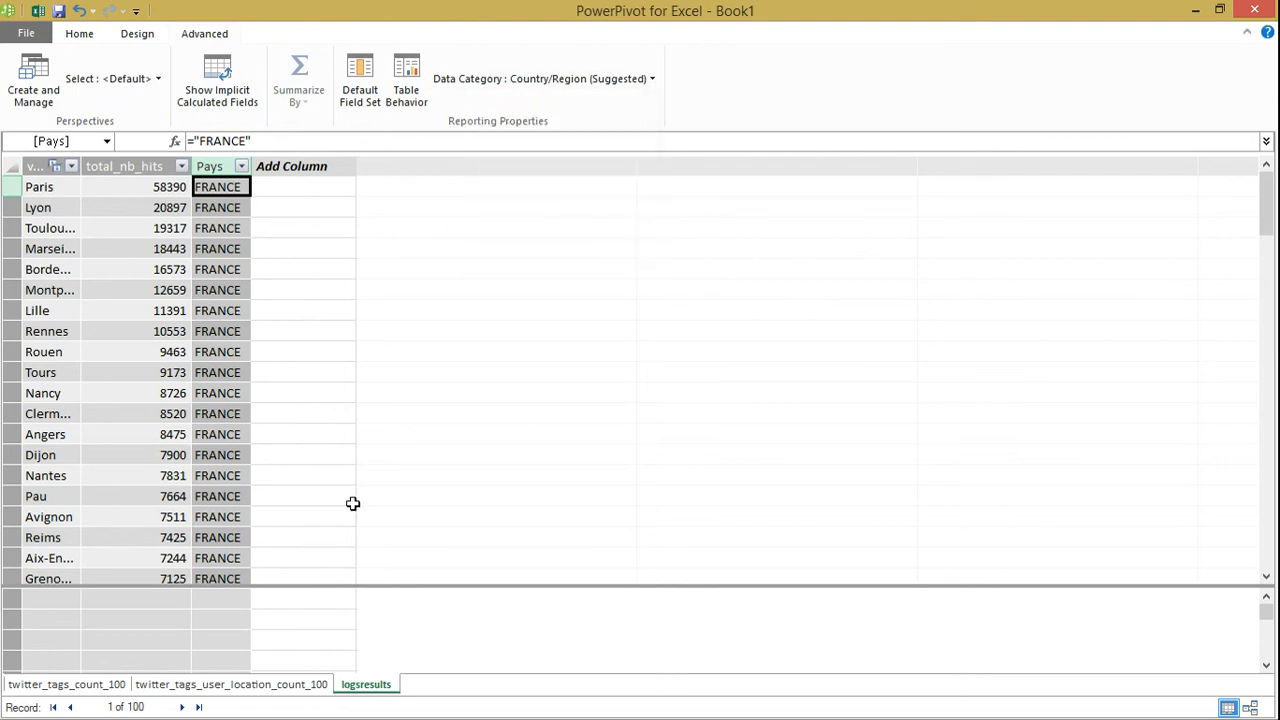
Display the data model as a diagram to review the tables and their relationship
{"action": "left_click", "coordinate": [72, 38]}
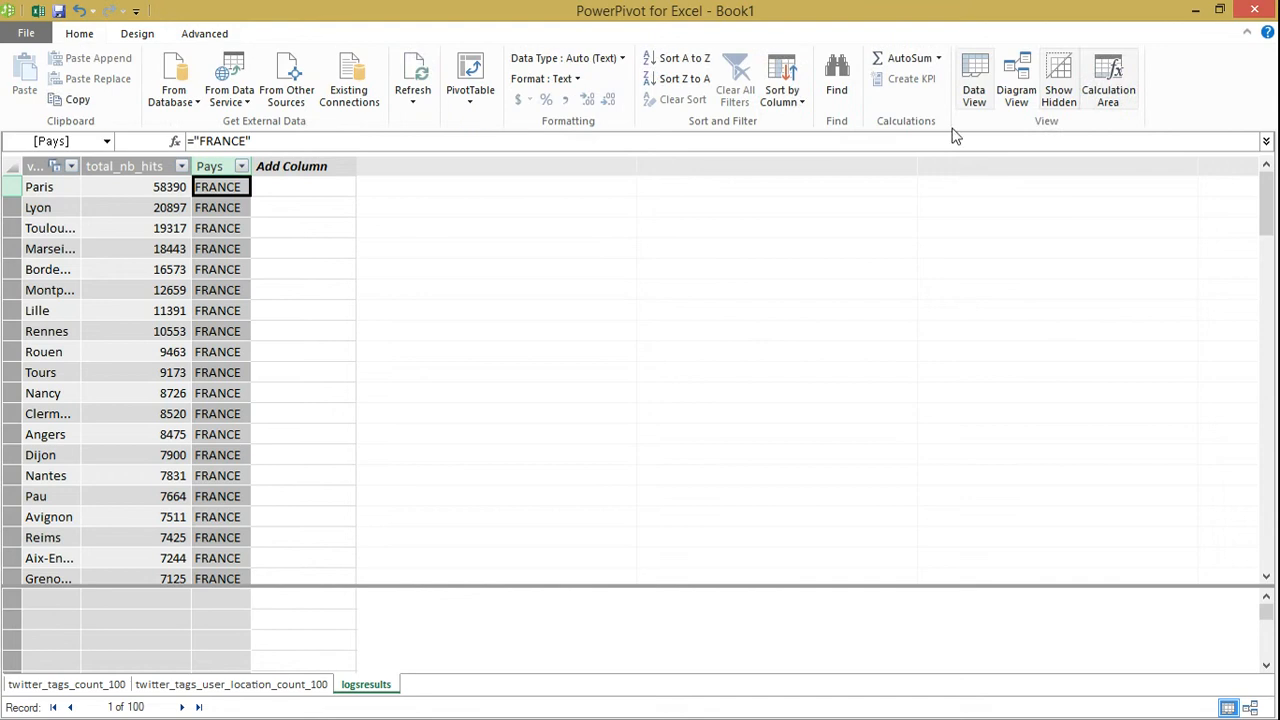
{"action": "left_click", "coordinate": [1025, 80]}
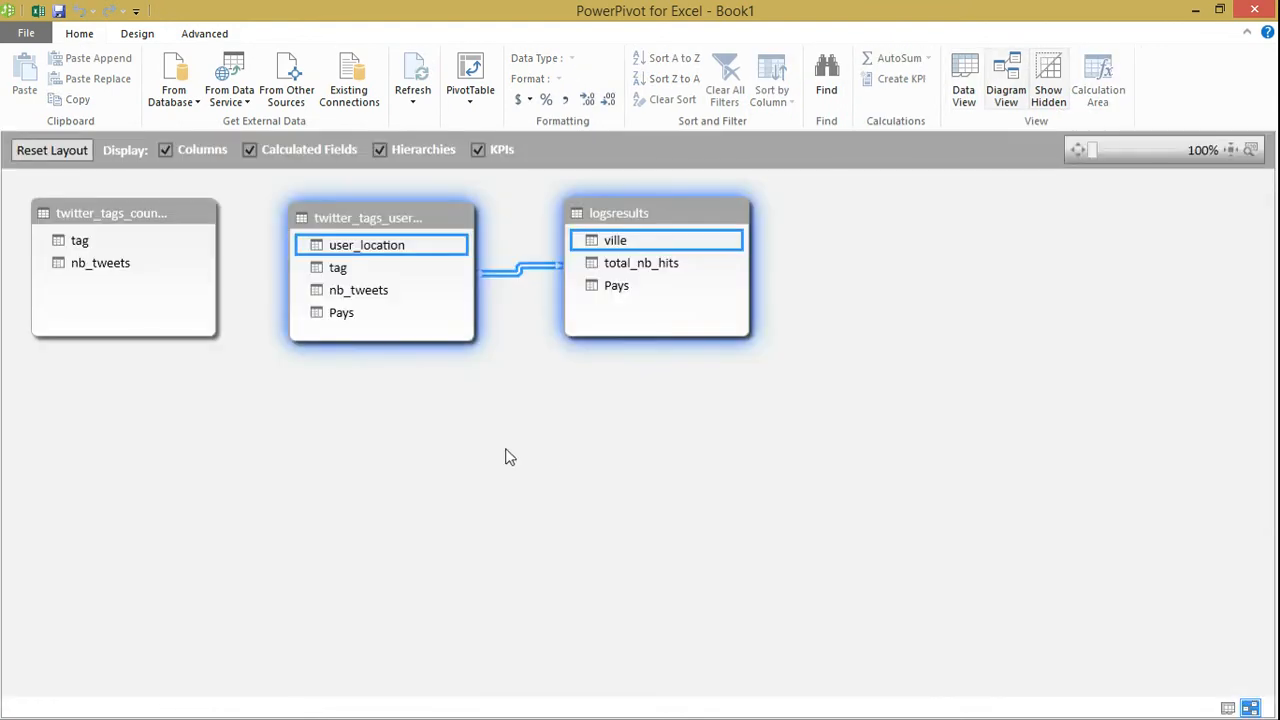
Close the data model window and insert a Power View report into the Excel workbook
{"action": "left_click", "coordinate": [1256, 10]}
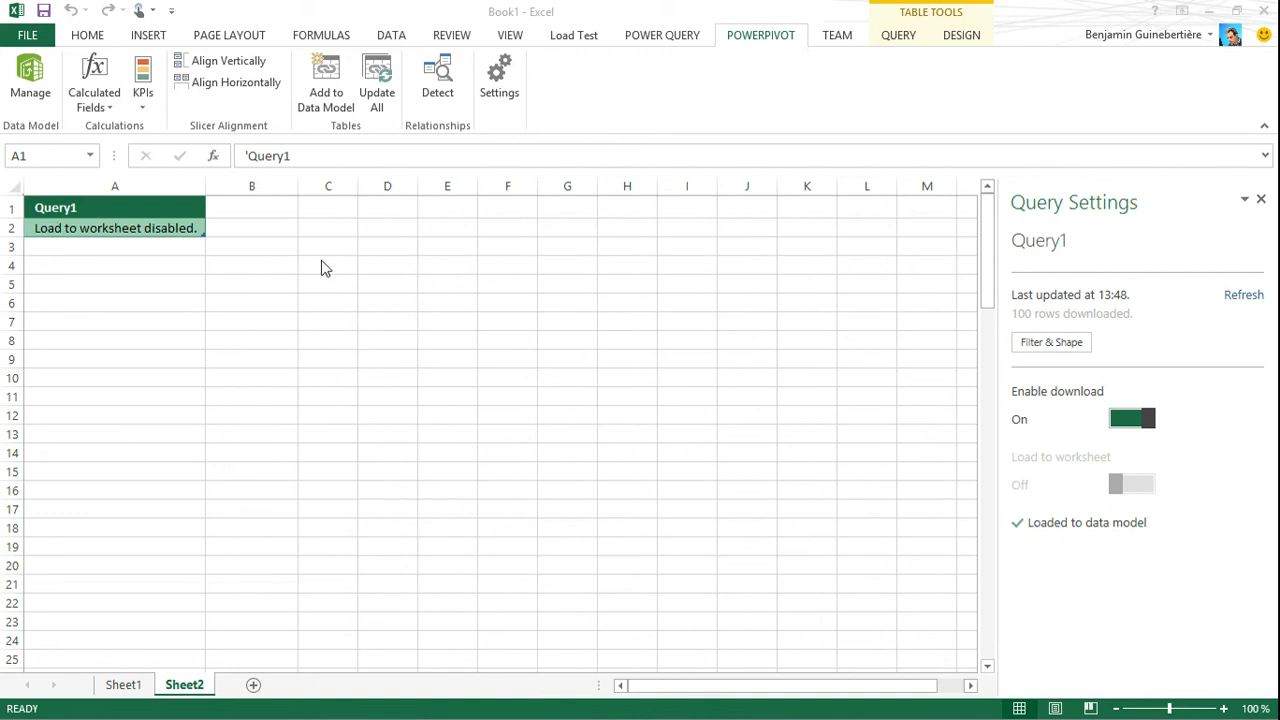
{"action": "left_click", "coordinate": [145, 36]}
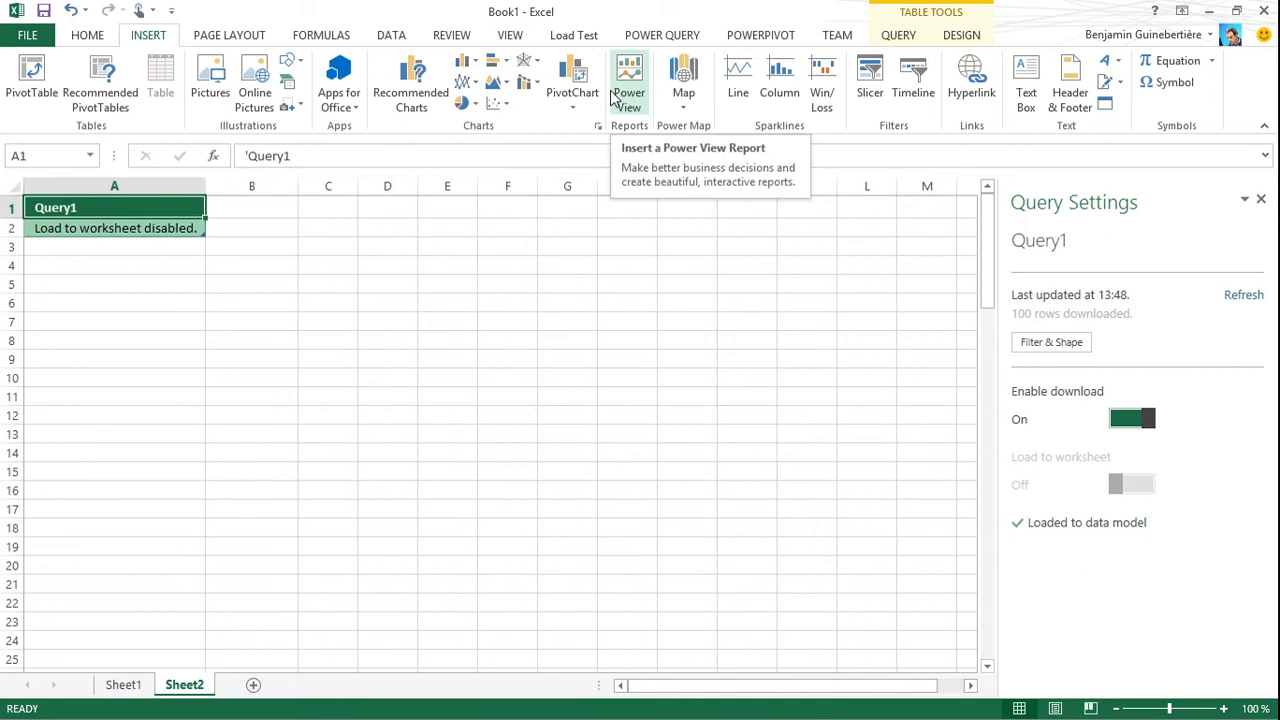
{"action": "left_click", "coordinate": [684, 95]}
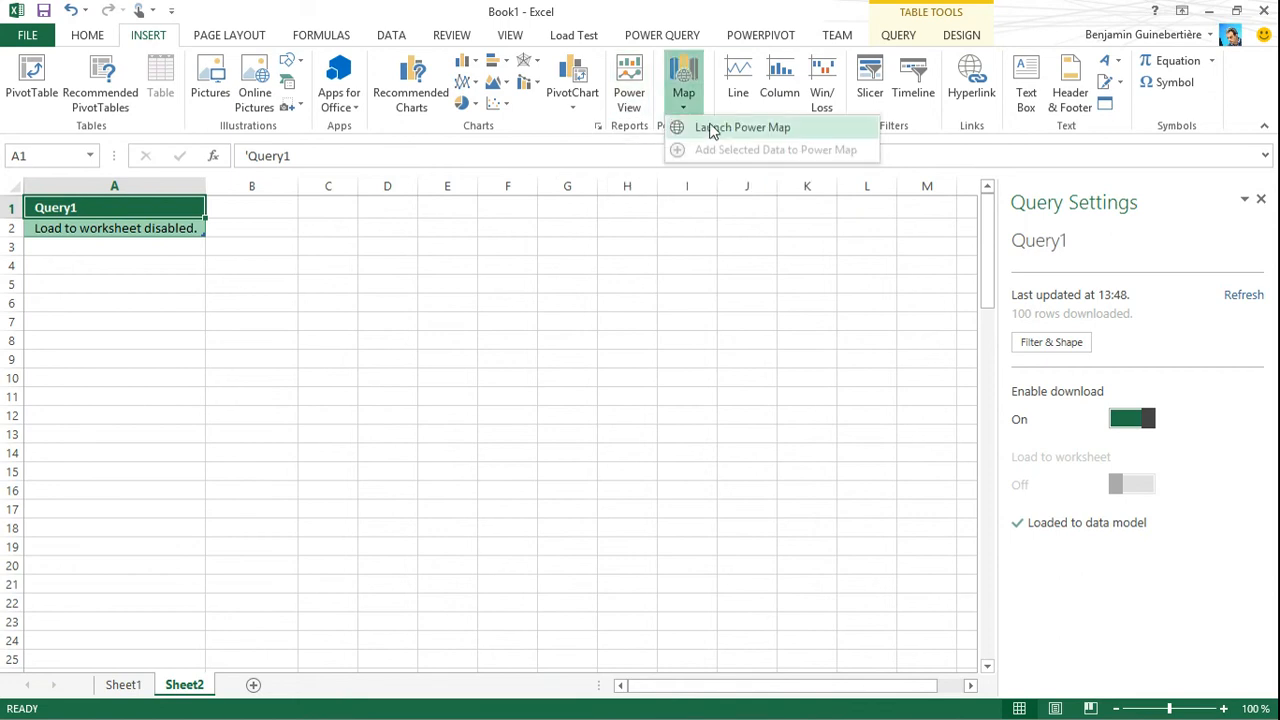
{"action": "left_click", "coordinate": [628, 100]}
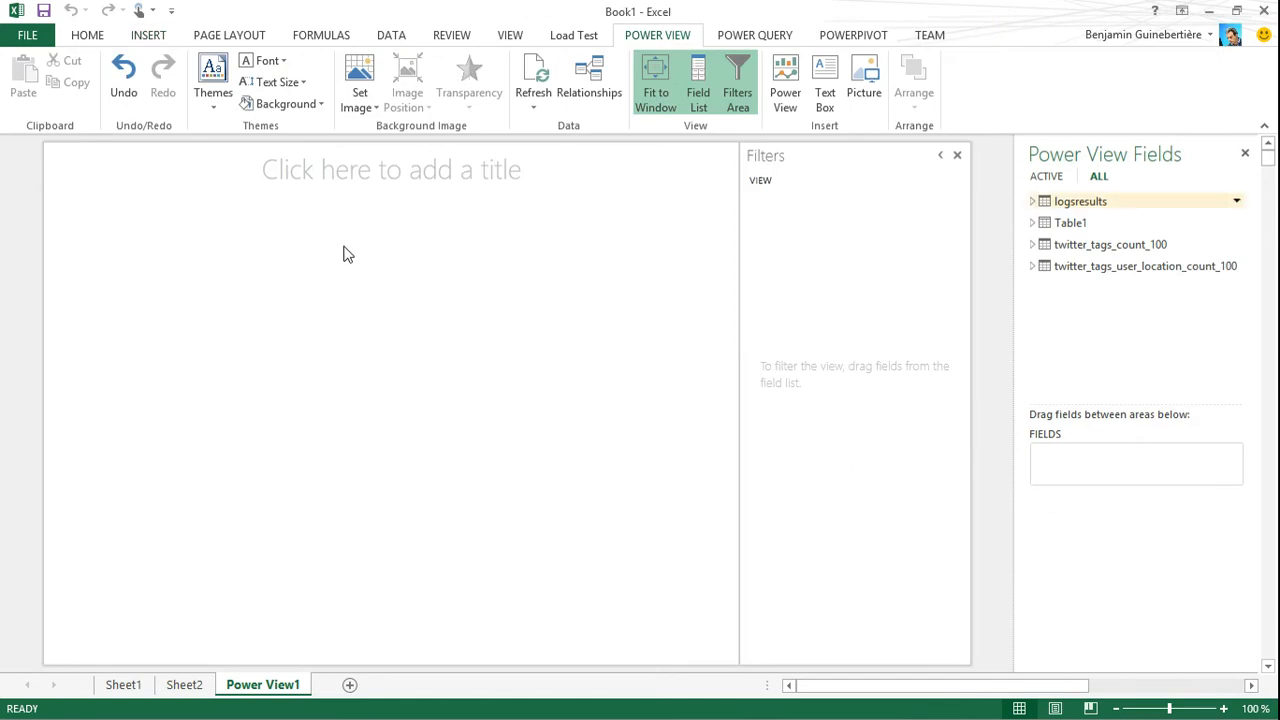
Build a report table from user_location, tag and nb_tweets of the Twitter location table plus ville and total_nb_hits of logsresults
{"action": "left_click", "coordinate": [1033, 266]}
{"action": "left_click", "coordinate": [1034, 201]}
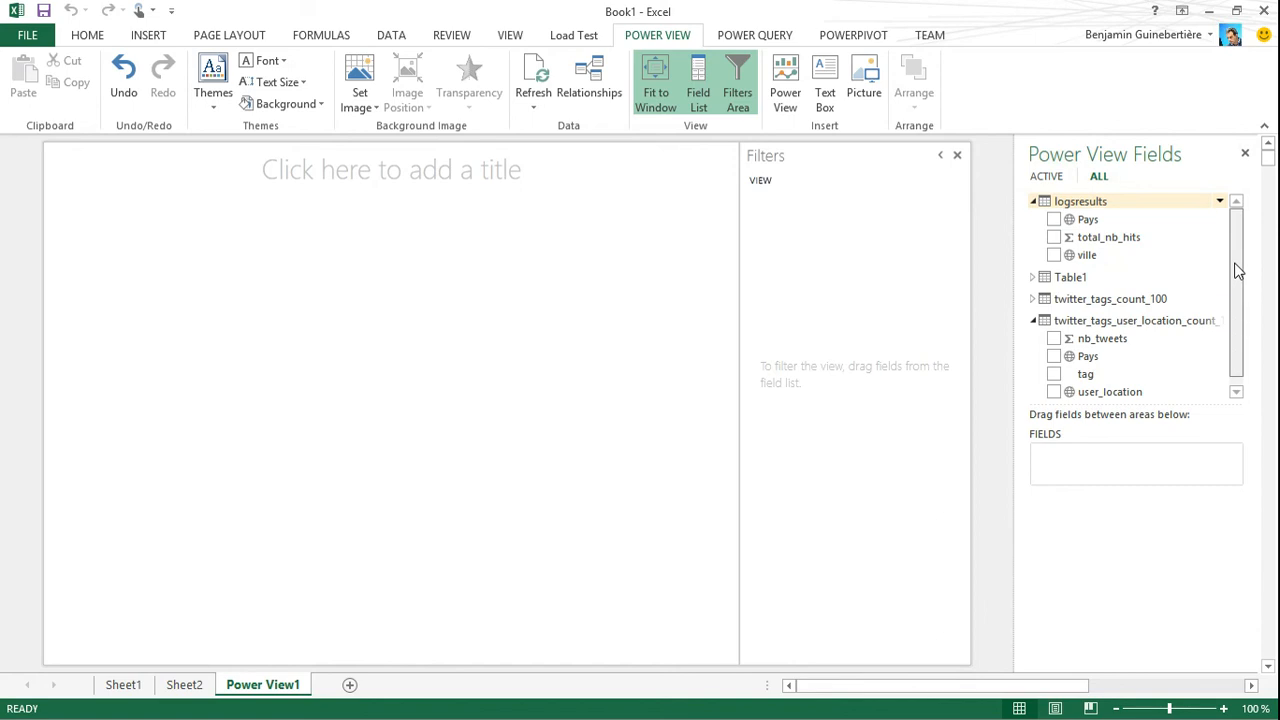
{"action": "left_click_drag", "start_coordinate": [1235, 265], "coordinate": [1231, 329]}
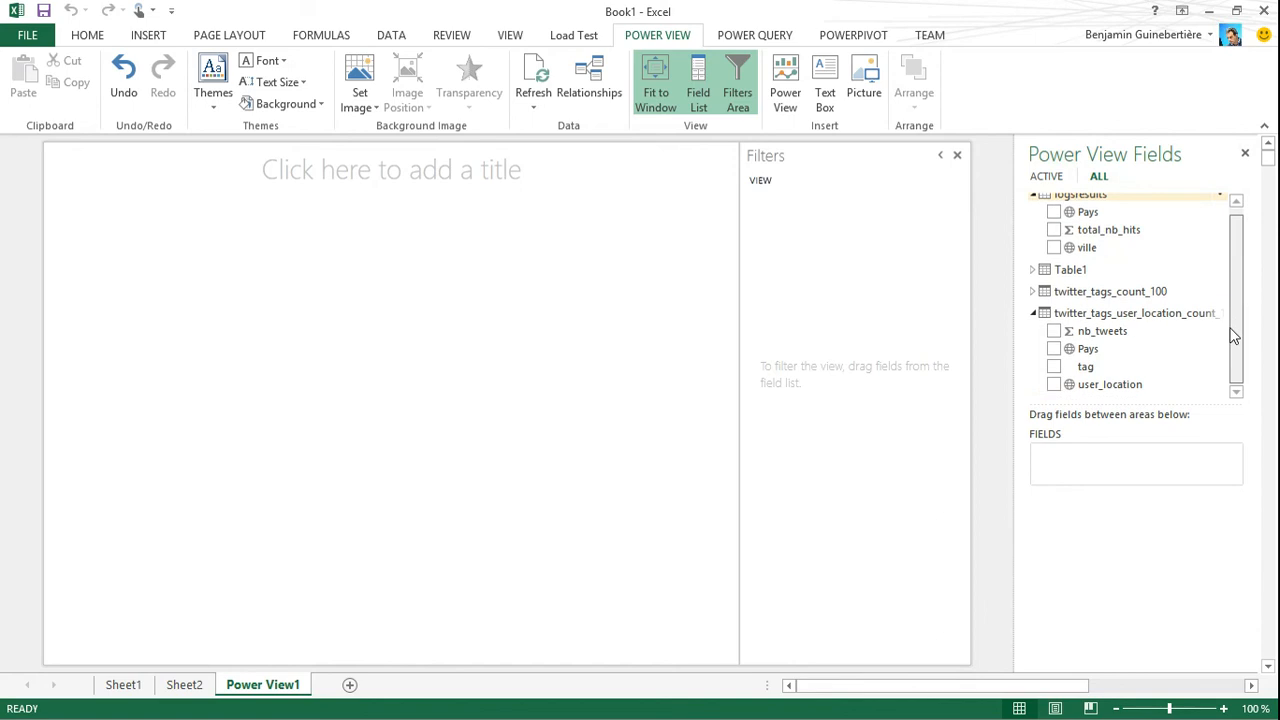
{"action": "left_click", "coordinate": [1054, 385]}
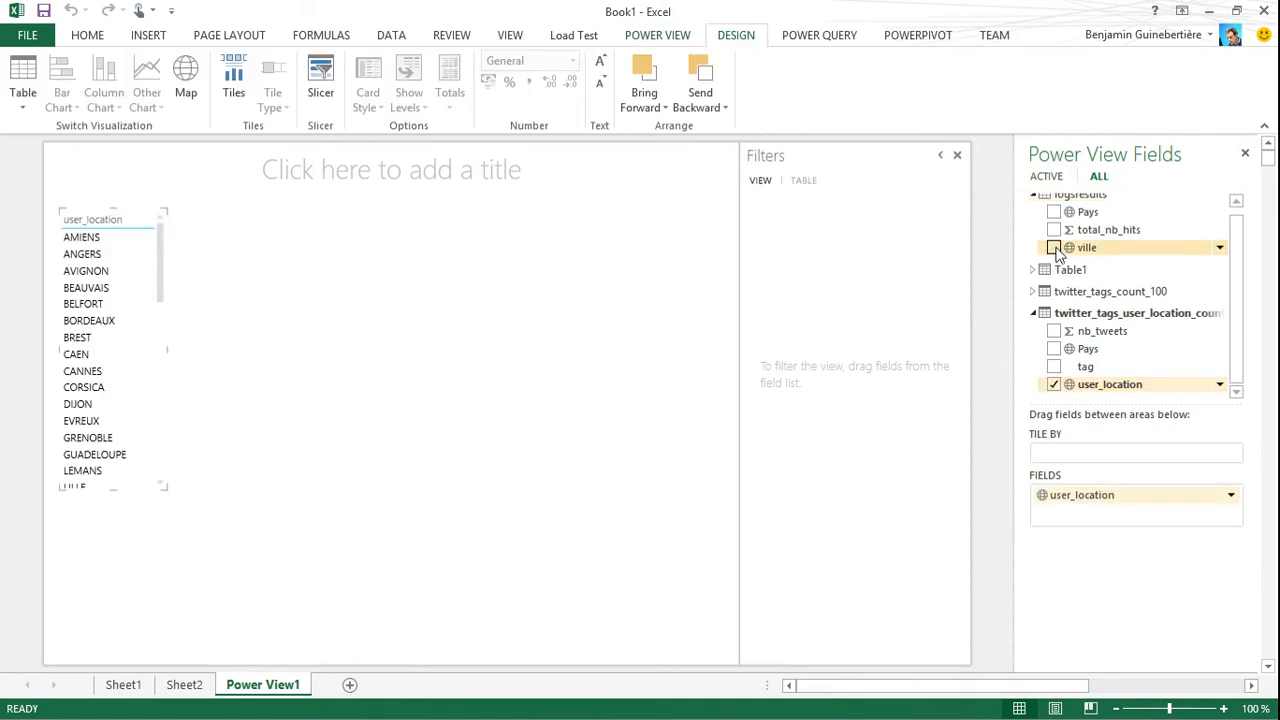
{"action": "left_click", "coordinate": [1054, 248]}
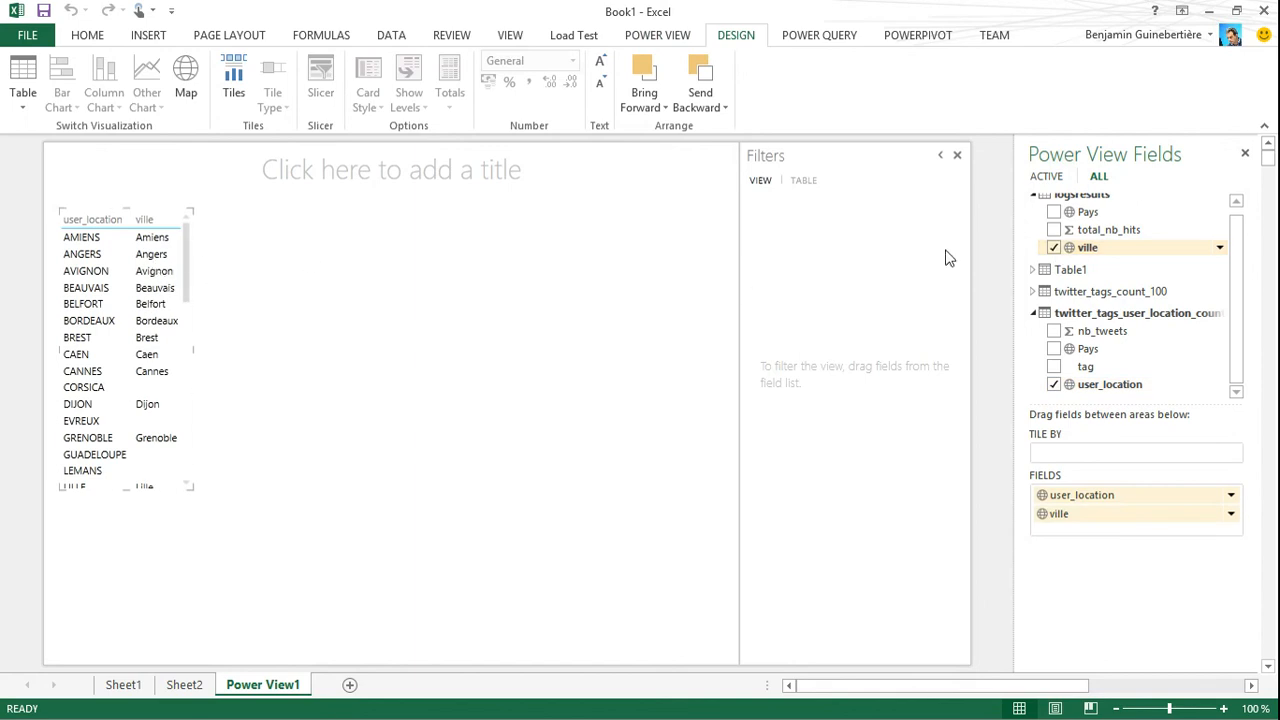
{"action": "left_click", "coordinate": [1054, 230]}
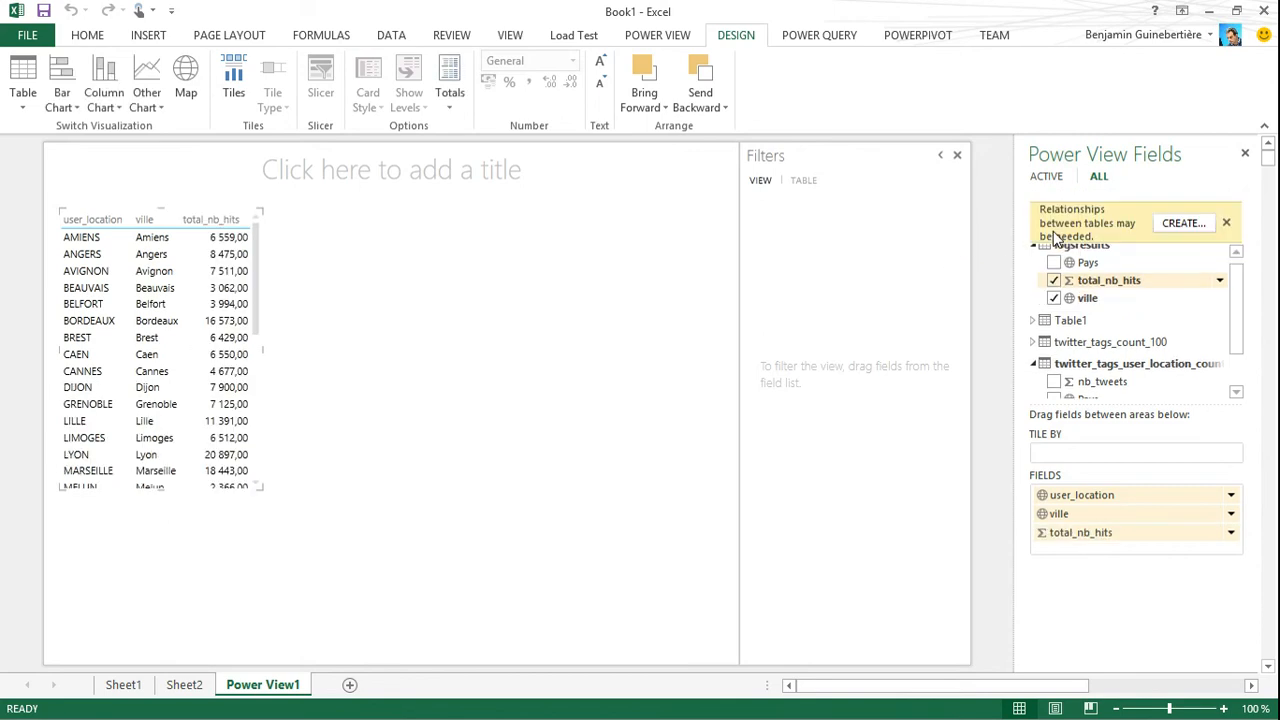
{"action": "left_click", "coordinate": [1230, 223]}
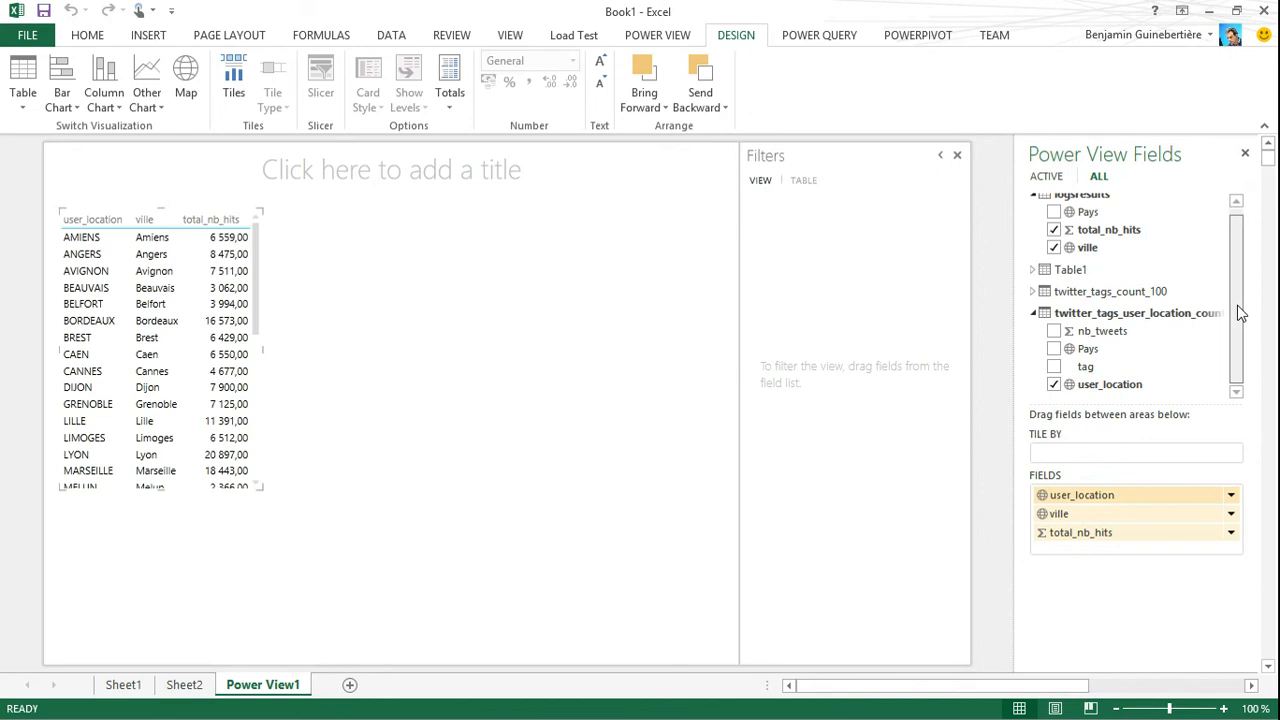
{"action": "left_click", "coordinate": [1055, 367]}
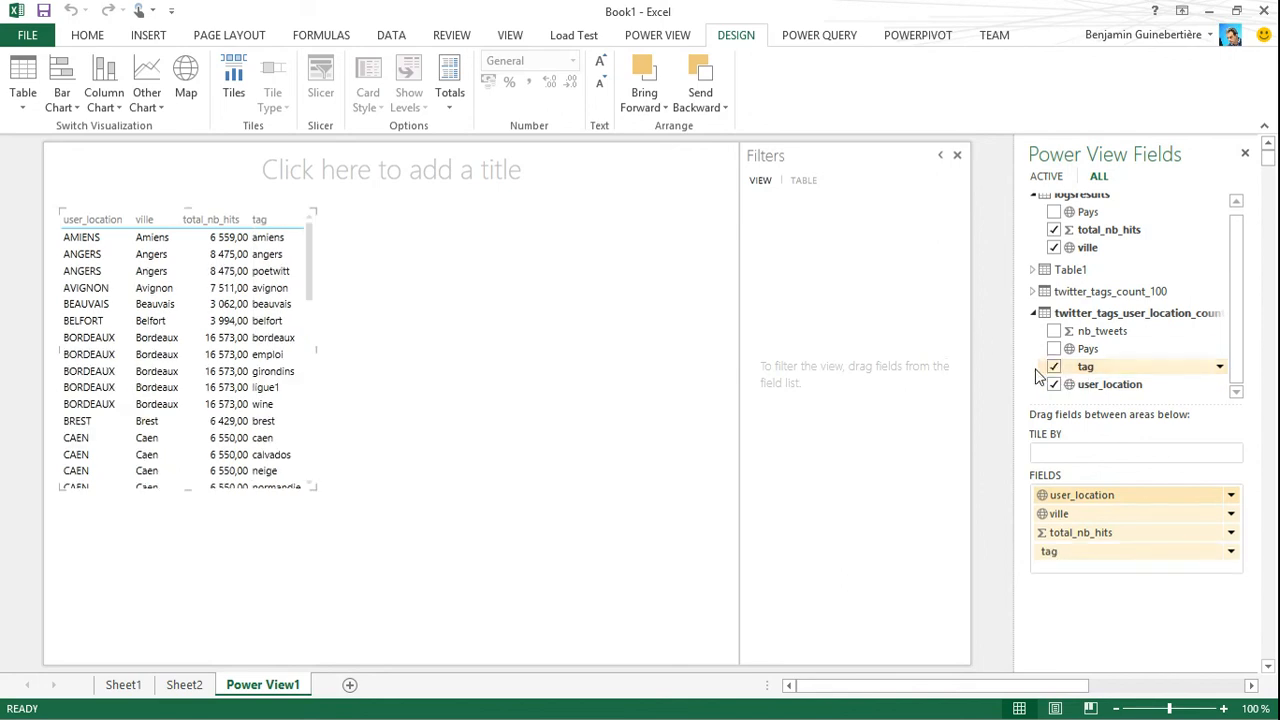
{"action": "left_click", "coordinate": [1053, 331]}
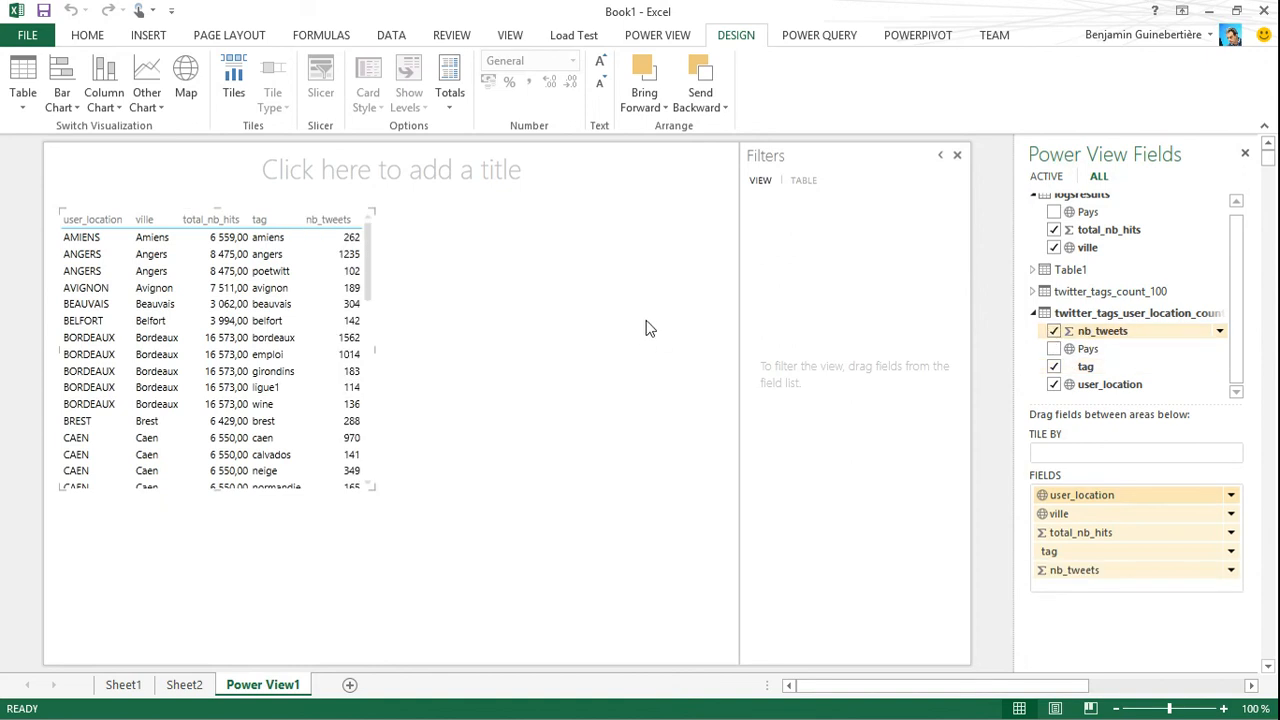
Sort the report table by nb_tweets descending, and finally by total_nb_hits descending
{"action": "left_click", "coordinate": [319, 222]}
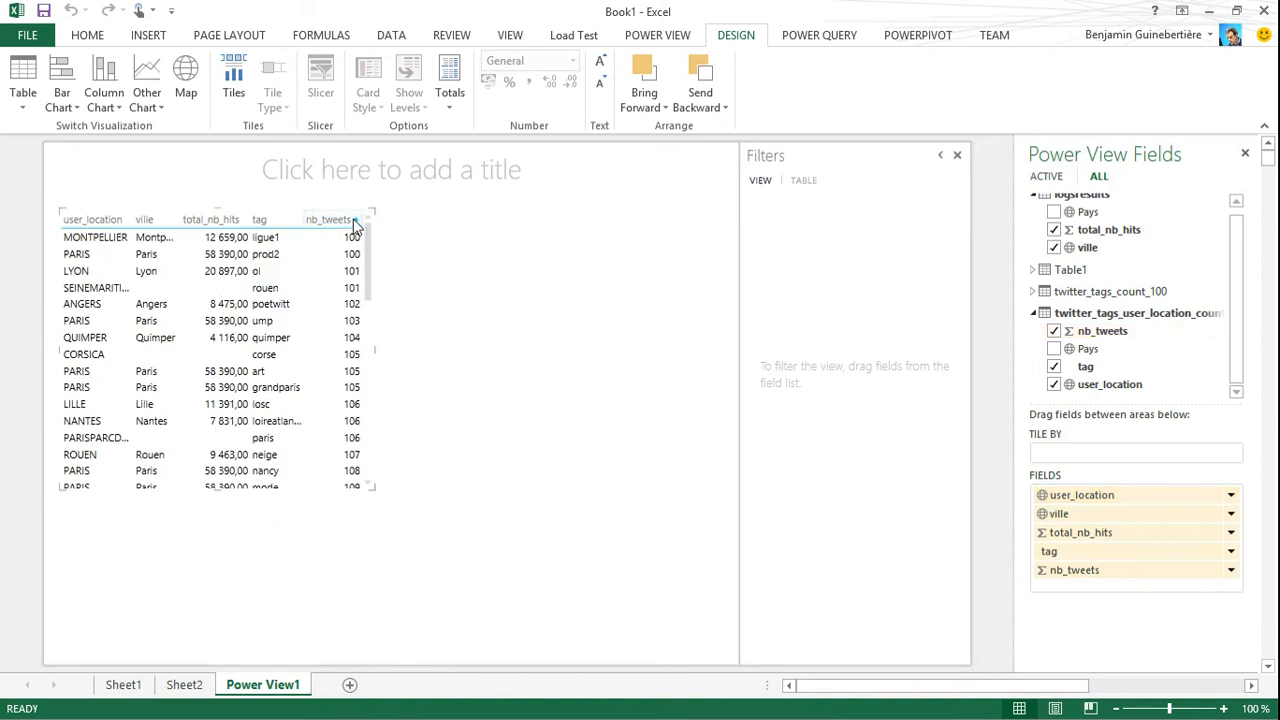
{"action": "left_click", "coordinate": [358, 222]}
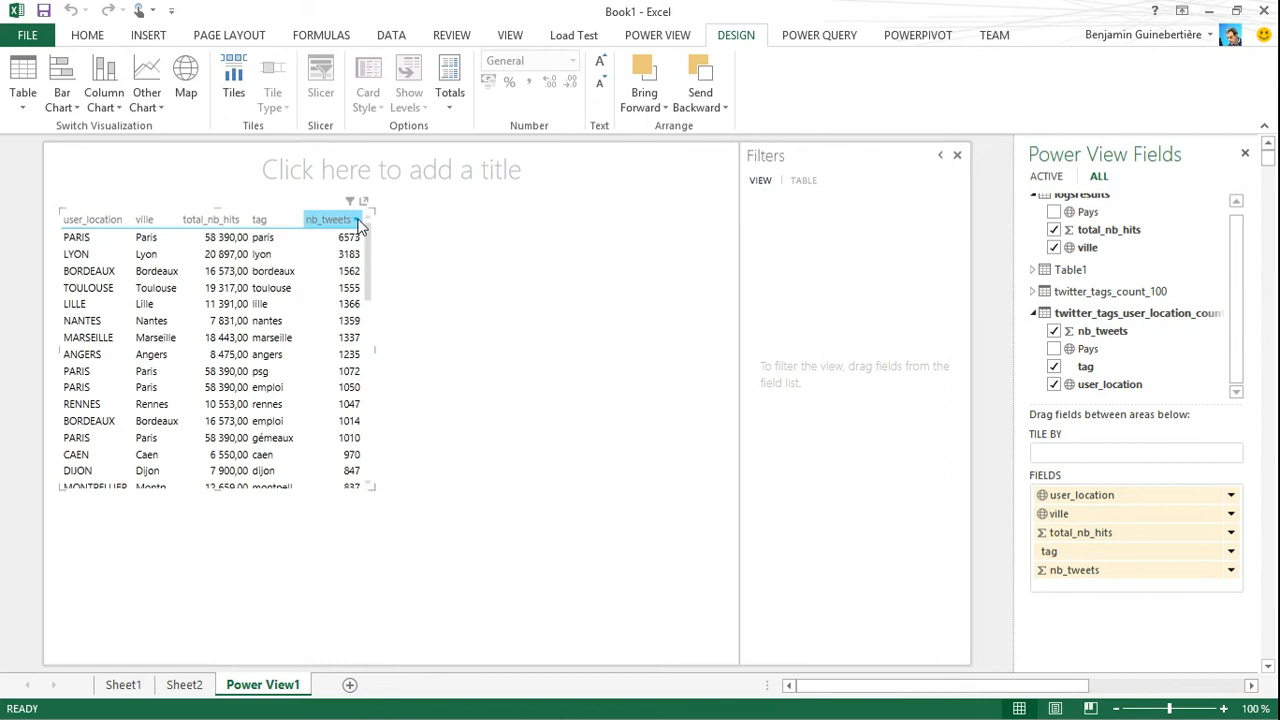
{"action": "left_click", "coordinate": [240, 222]}
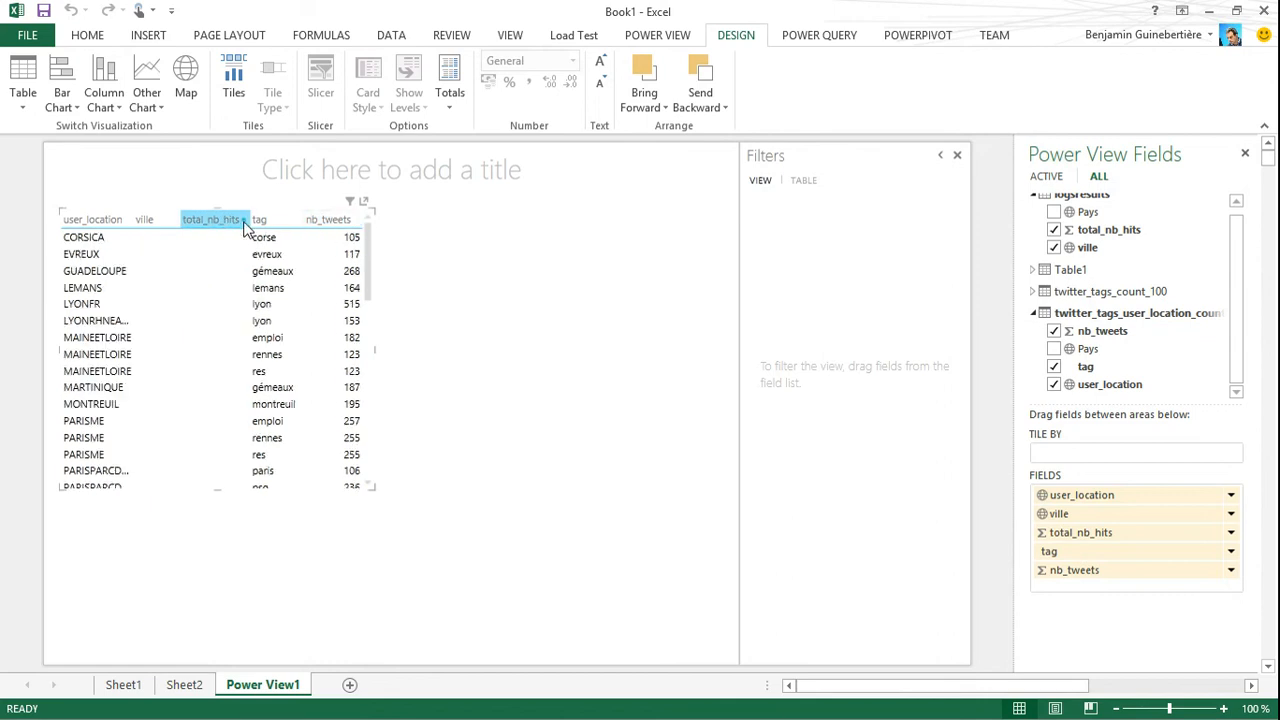
{"action": "left_click", "coordinate": [243, 222]}
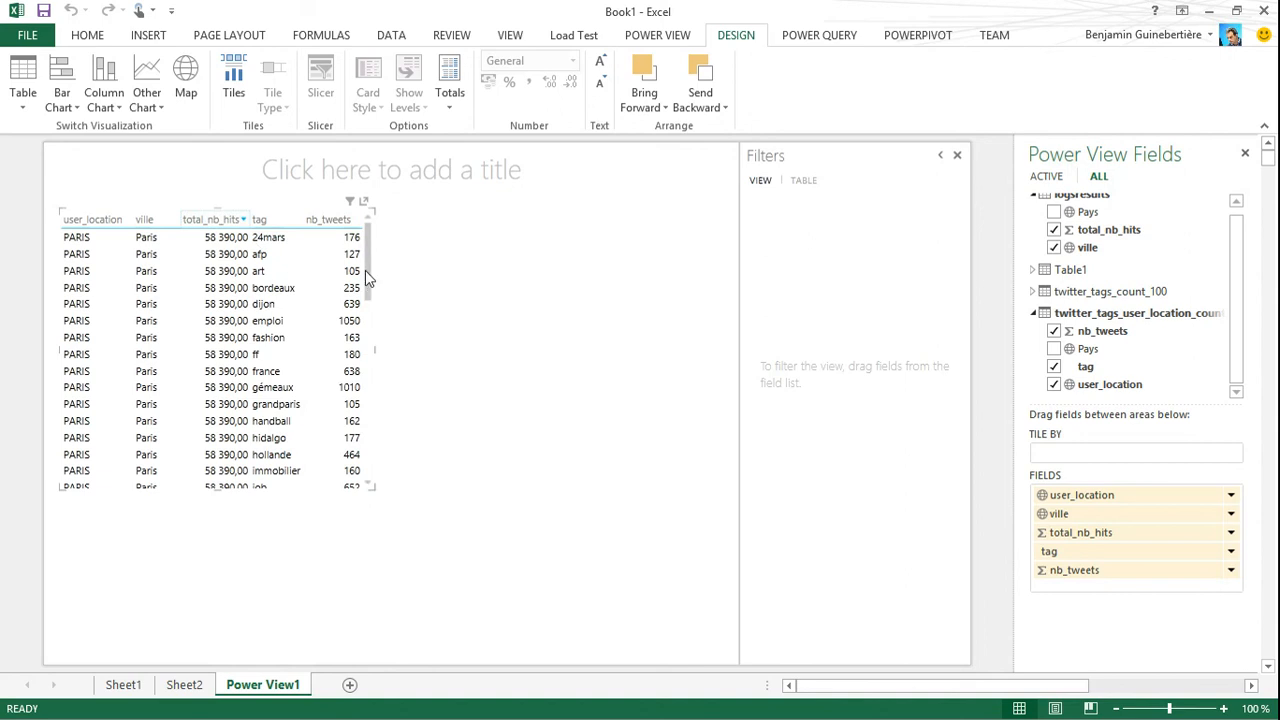
Tile the report table by user_location and widen the tile container across most of the report
{"action": "mouse_move", "coordinate": [365, 272]}
{"action": "left_mouse_down"}
{"action": "mouse_move", "coordinate": [363, 386]}
{"action": "mouse_move", "coordinate": [377, 343]}
{"action": "mouse_move", "coordinate": [368, 250]}
{"action": "left_mouse_up"}
{"action": "left_click", "coordinate": [233, 80]}
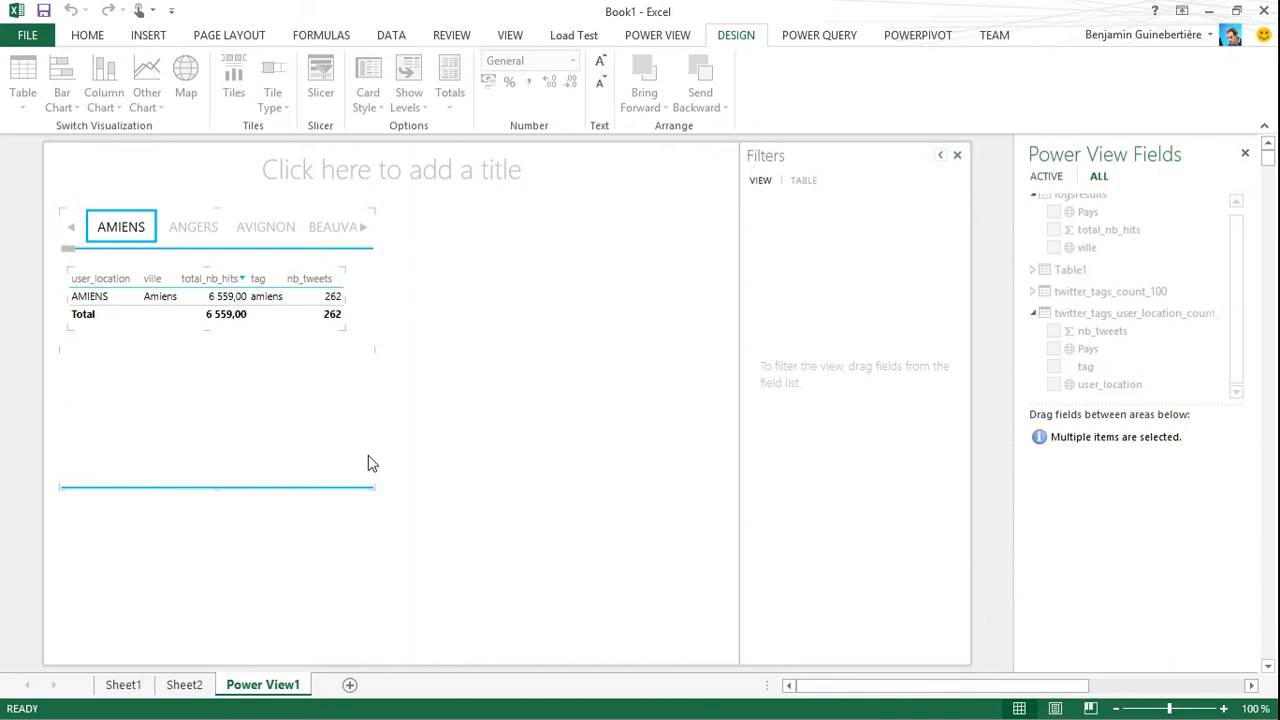
{"action": "left_click_drag", "start_coordinate": [371, 209], "coordinate": [665, 185]}
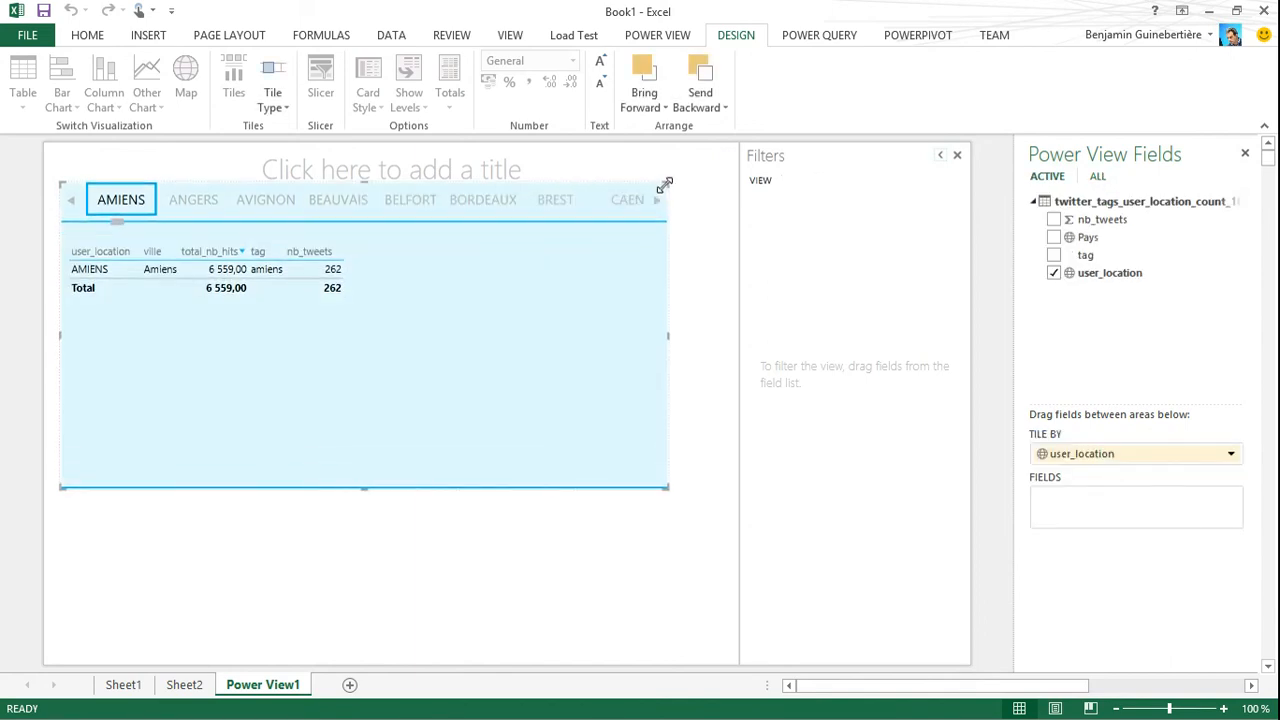
Examine the ANGERS and BORDEAUX tiles, going through the Bordeaux tags bordeaux, emploi, girondins and ligue1
{"action": "left_click", "coordinate": [200, 204]}
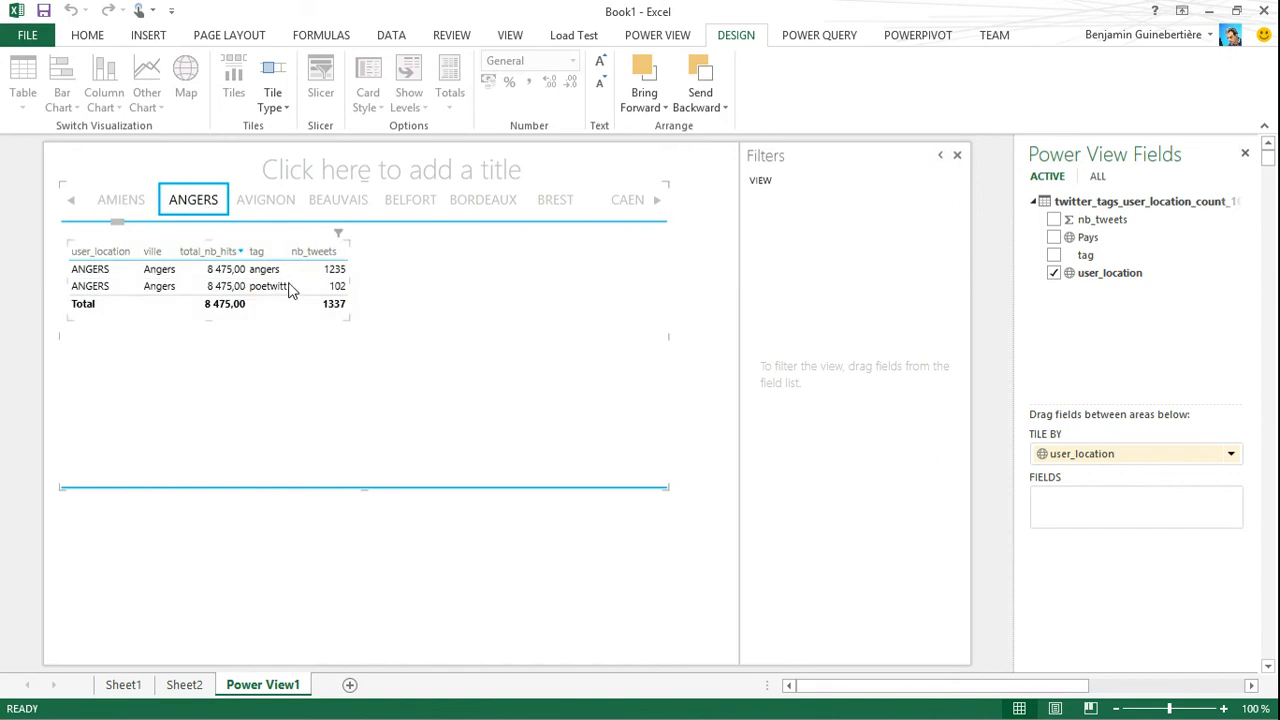
{"action": "left_click", "coordinate": [480, 199]}
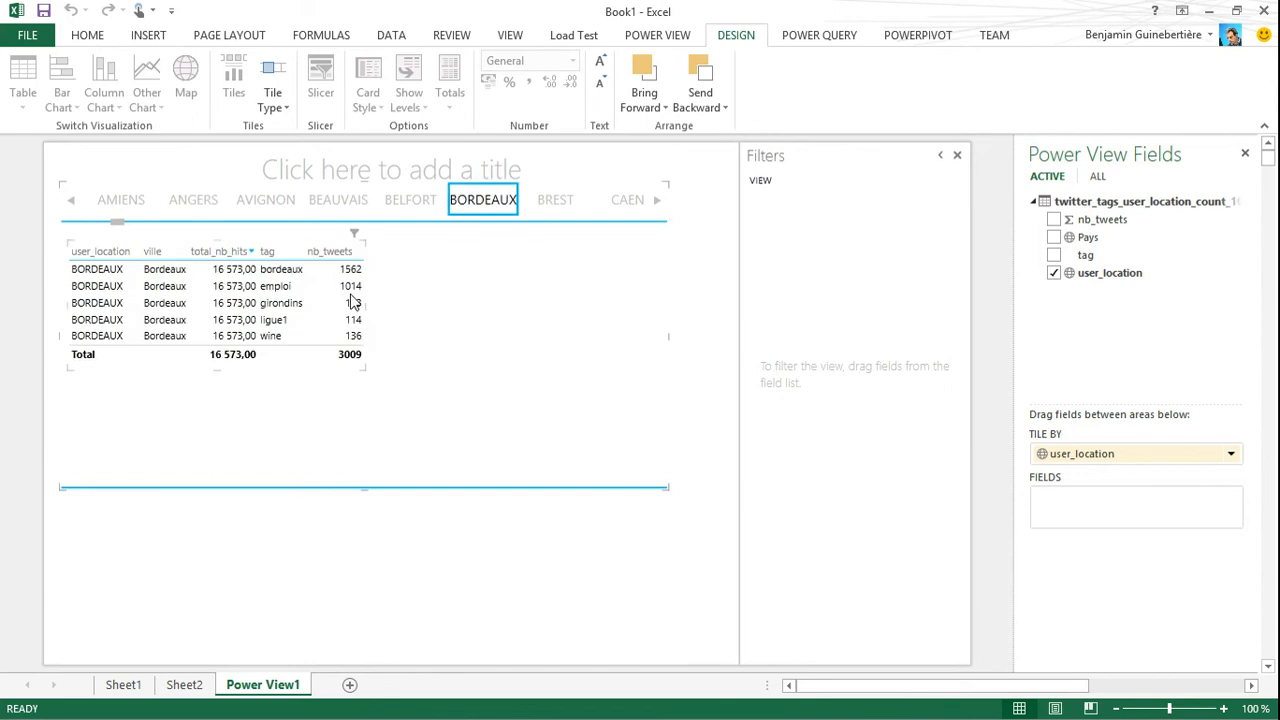
{"action": "left_click", "coordinate": [282, 270]}
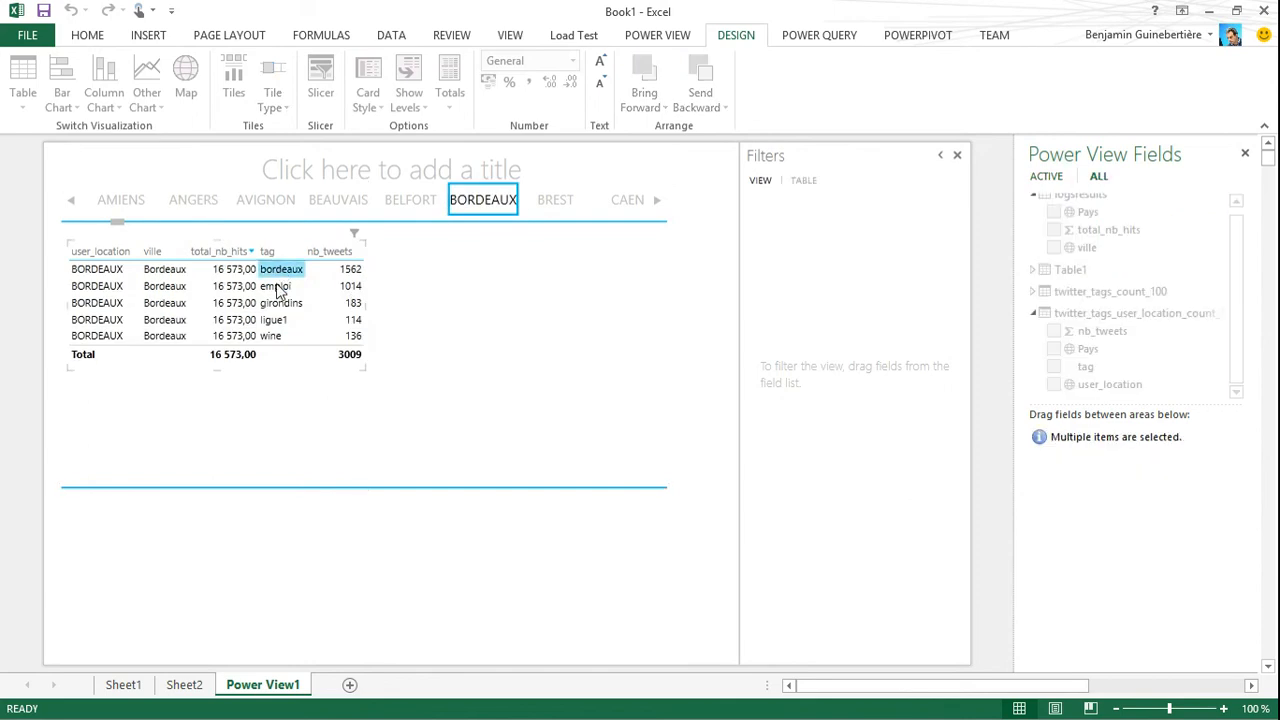
{"action": "left_click", "coordinate": [276, 287]}
{"action": "left_click", "coordinate": [280, 303]}
{"action": "left_click", "coordinate": [282, 319]}
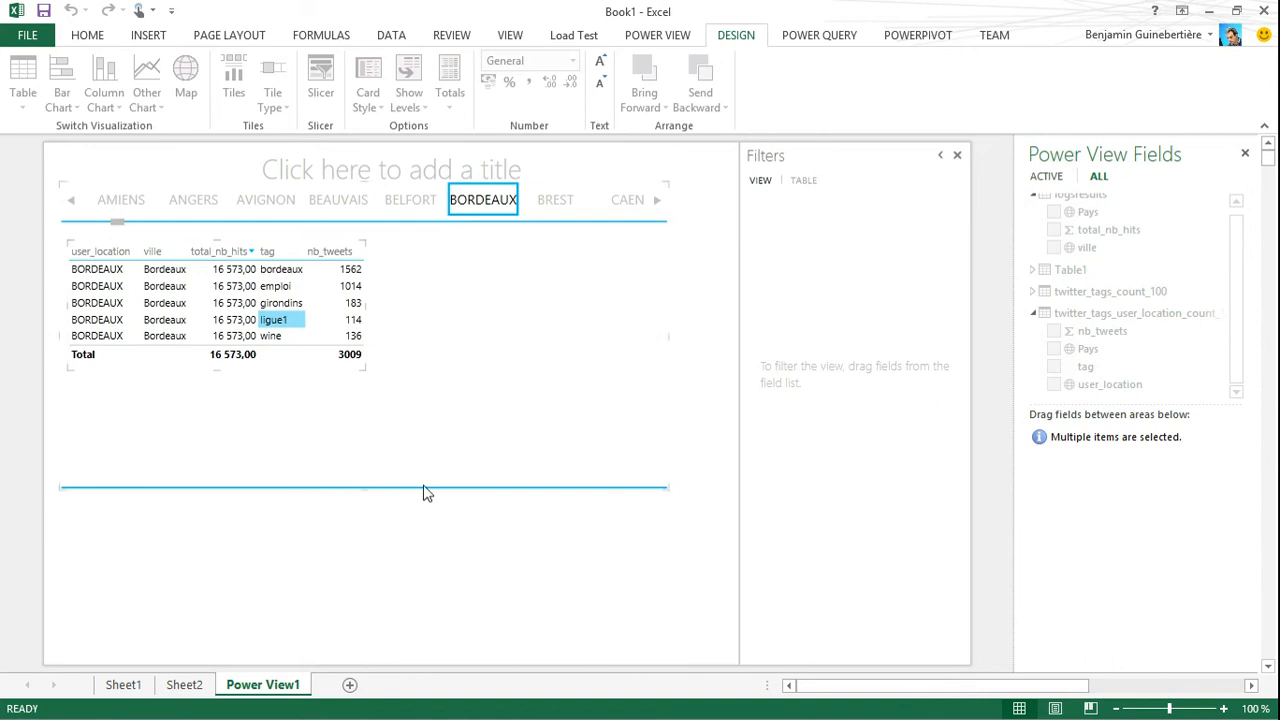
Reduce the height of the tile container to free space beneath it, leaving nothing selected
{"action": "left_click", "coordinate": [254, 562]}
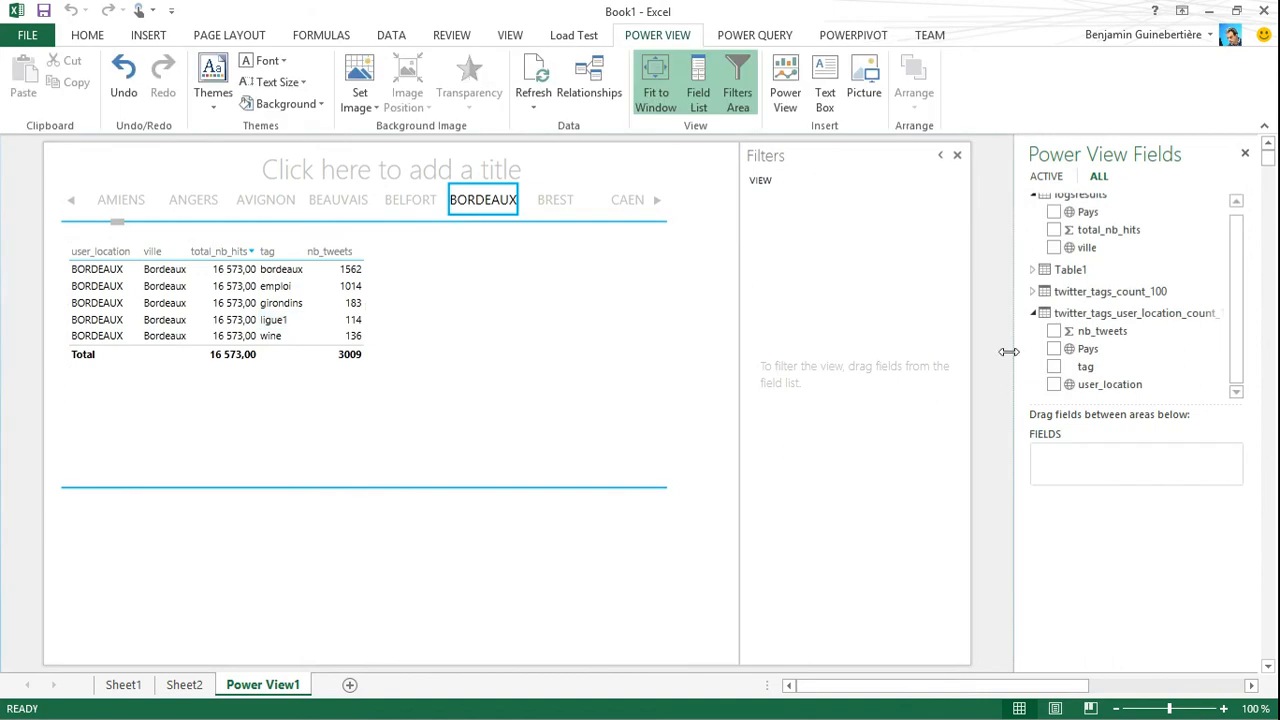
{"action": "left_click", "coordinate": [514, 497]}
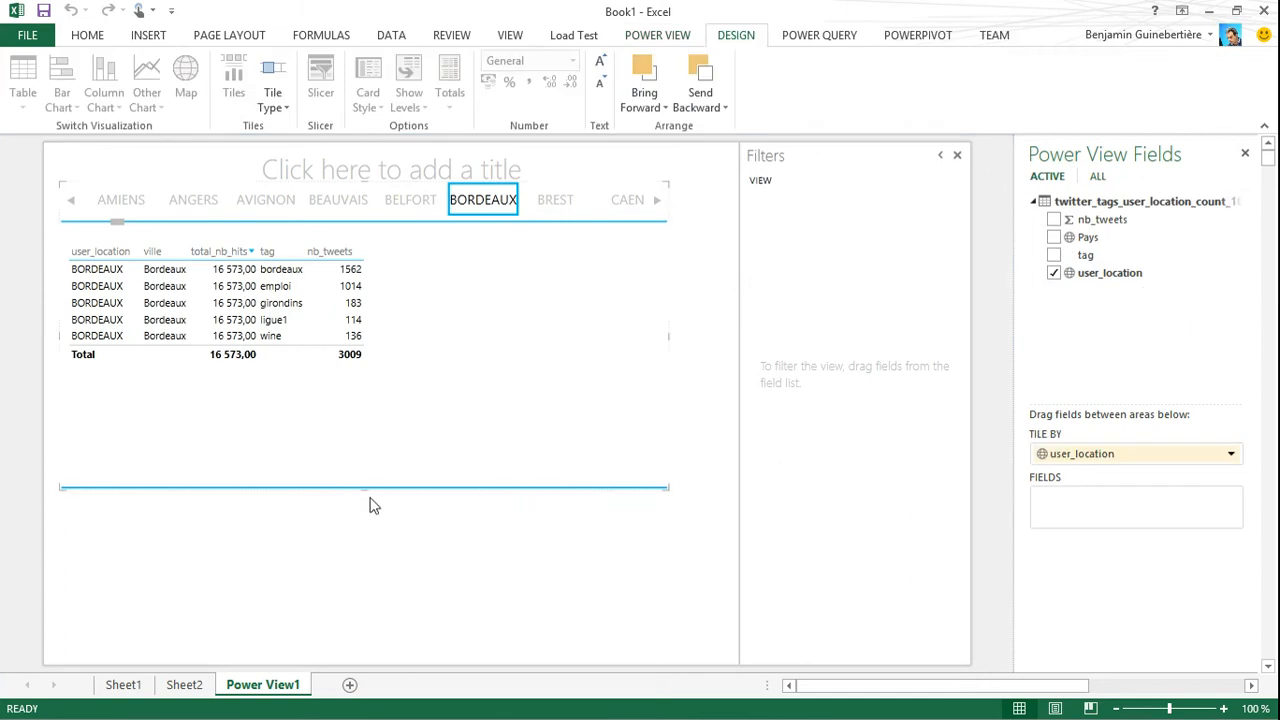
{"action": "left_click_drag", "start_coordinate": [365, 489], "coordinate": [366, 400]}
{"action": "left_click", "coordinate": [677, 466]}
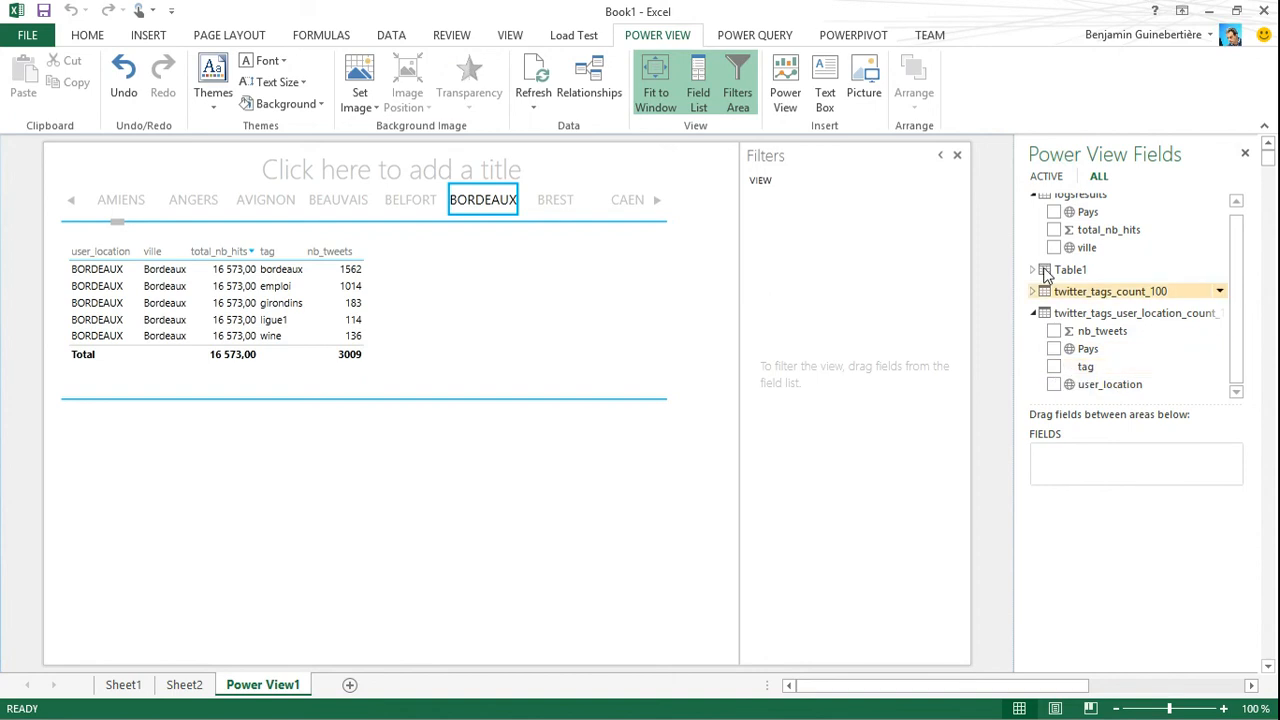
Add a second table with total_nb_hits and ville from logsresults, sorted by total_nb_hits in descending order
{"action": "left_click", "coordinate": [1053, 229]}
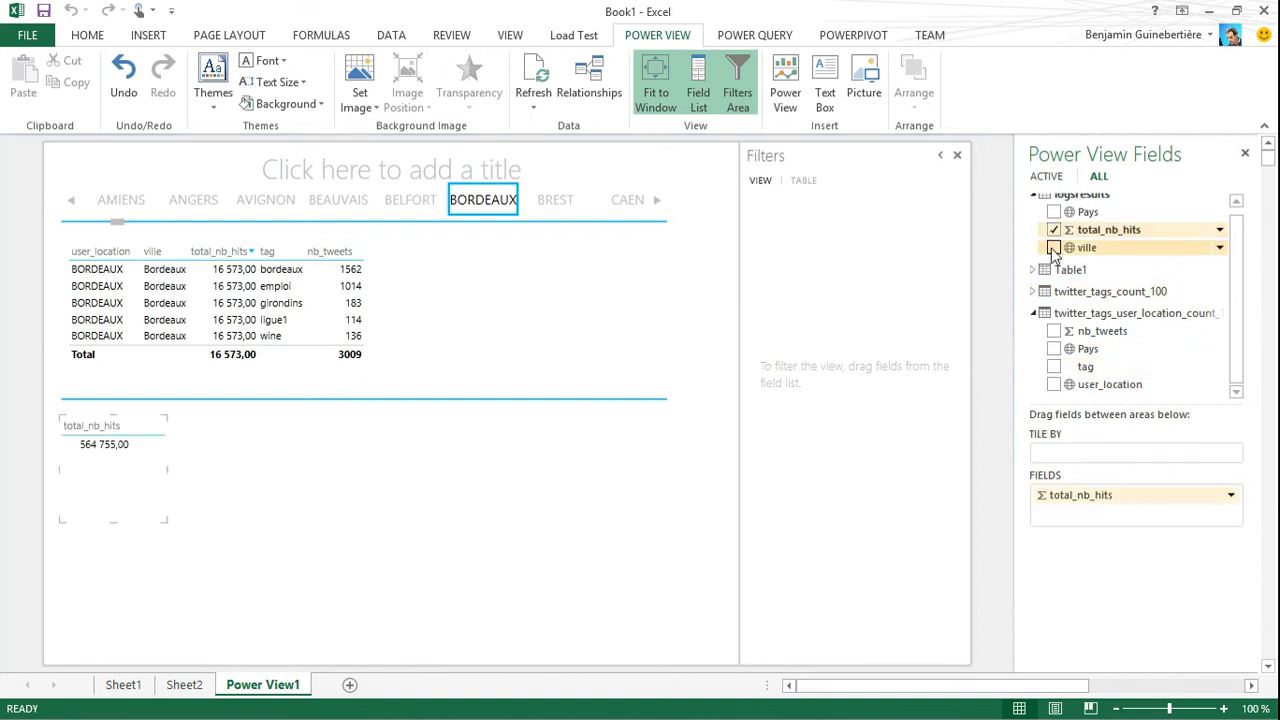
{"action": "left_click", "coordinate": [1053, 247]}
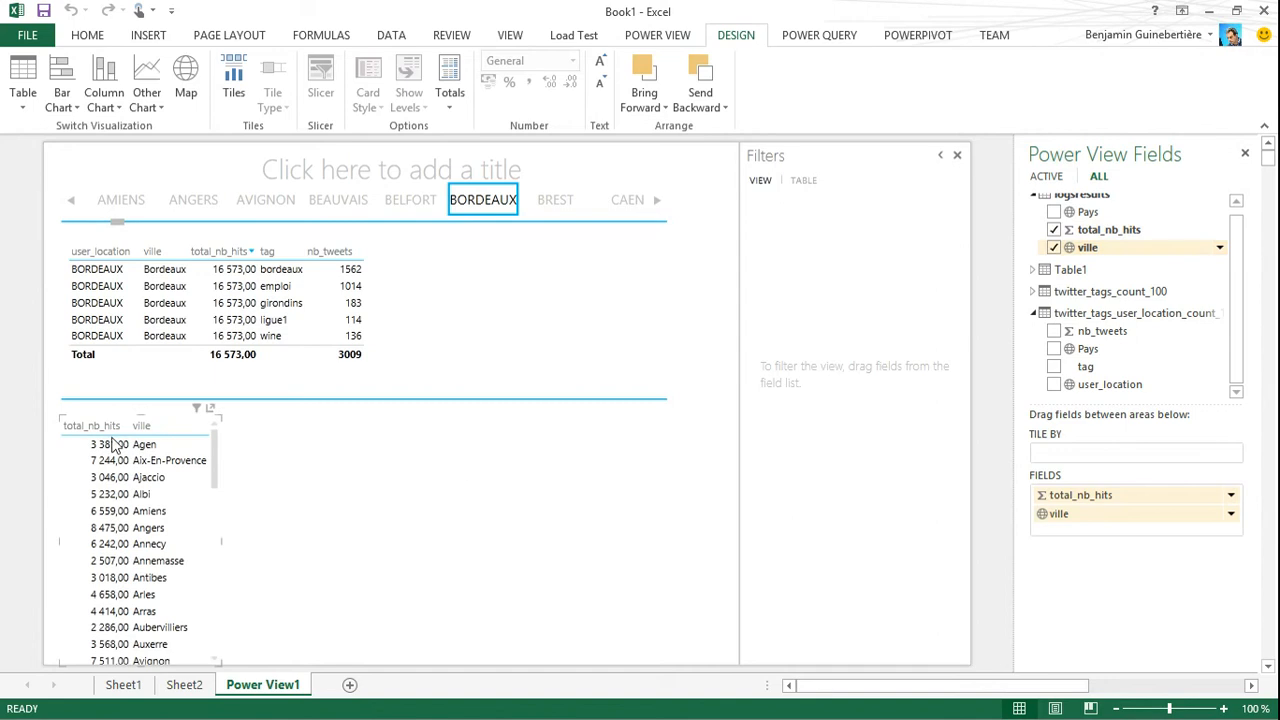
{"action": "left_click", "coordinate": [124, 428]}
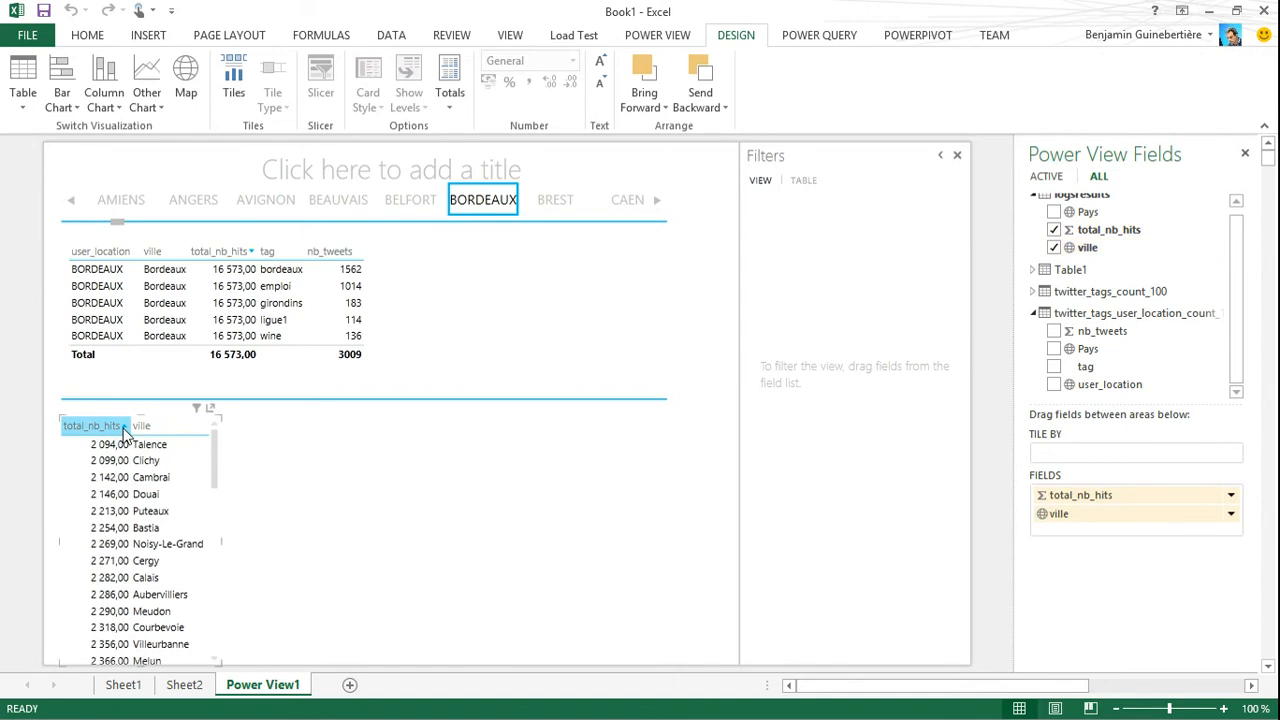
{"action": "left_click", "coordinate": [124, 428]}
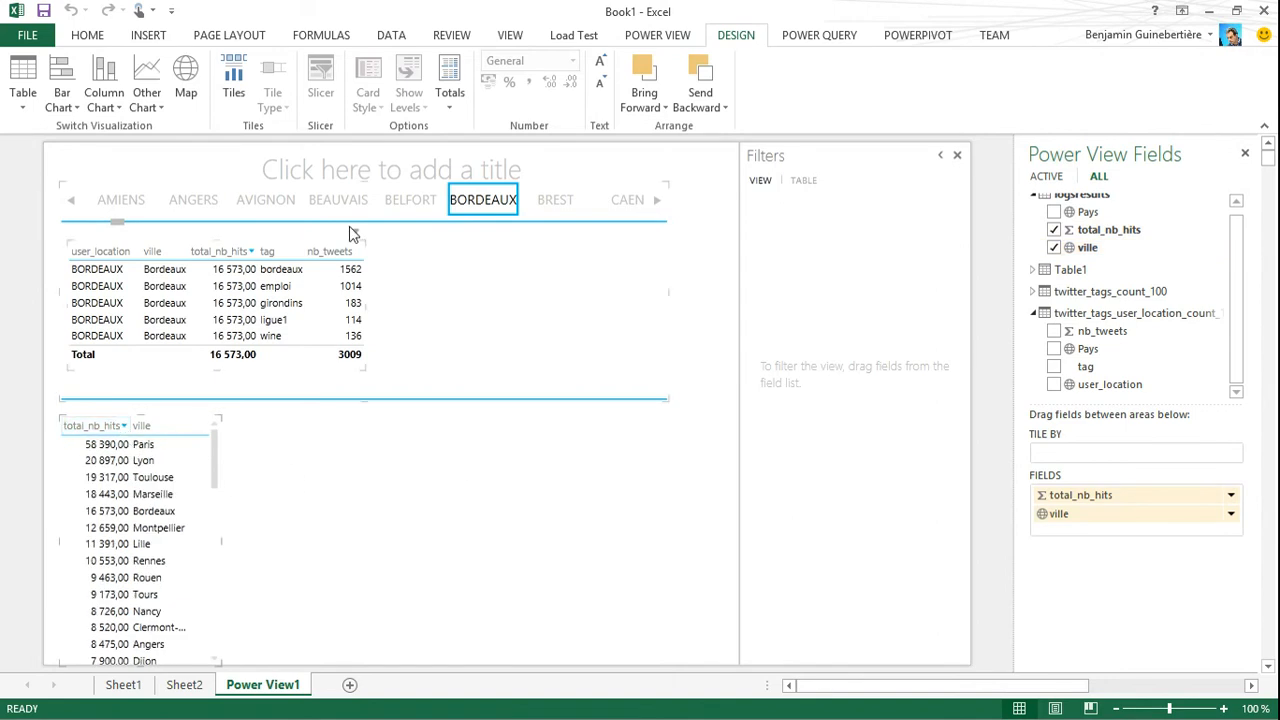
Bring up the PARIS tile, sort its table by nb_tweets in descending order, and switch to the NICE tile
{"action": "left_click", "coordinate": [658, 201]}
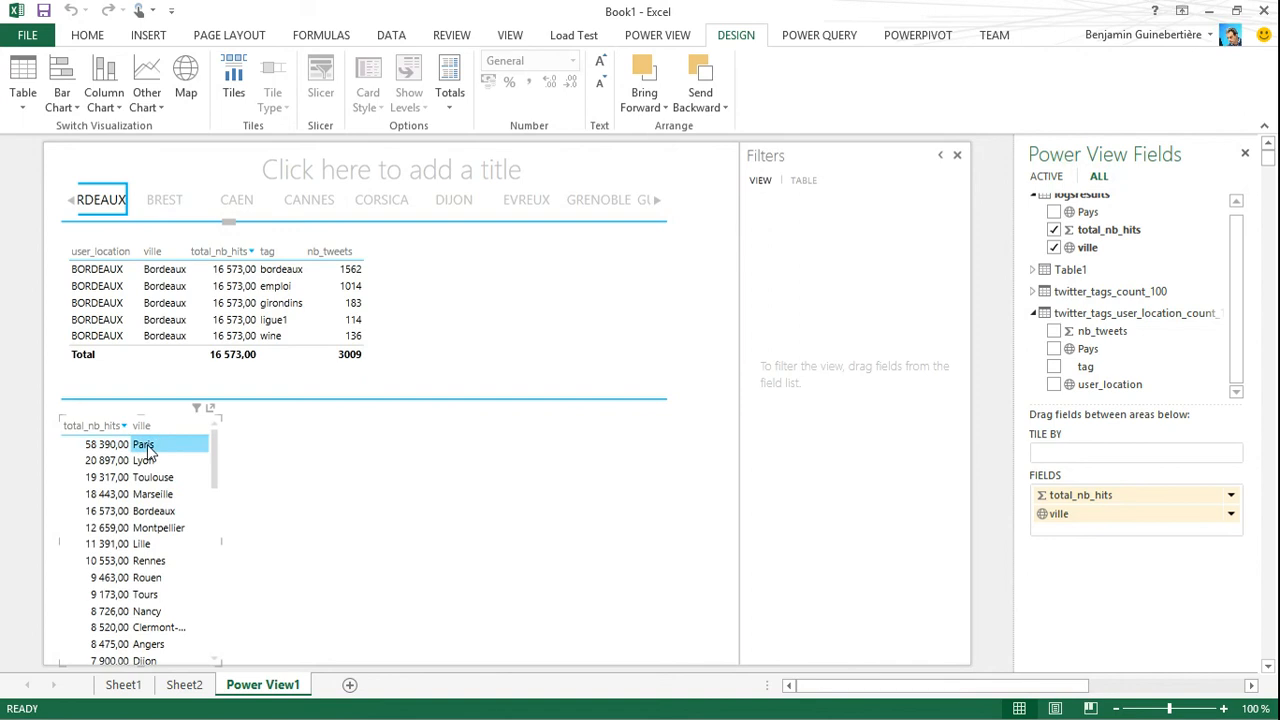
{"action": "left_click", "coordinate": [659, 202]}
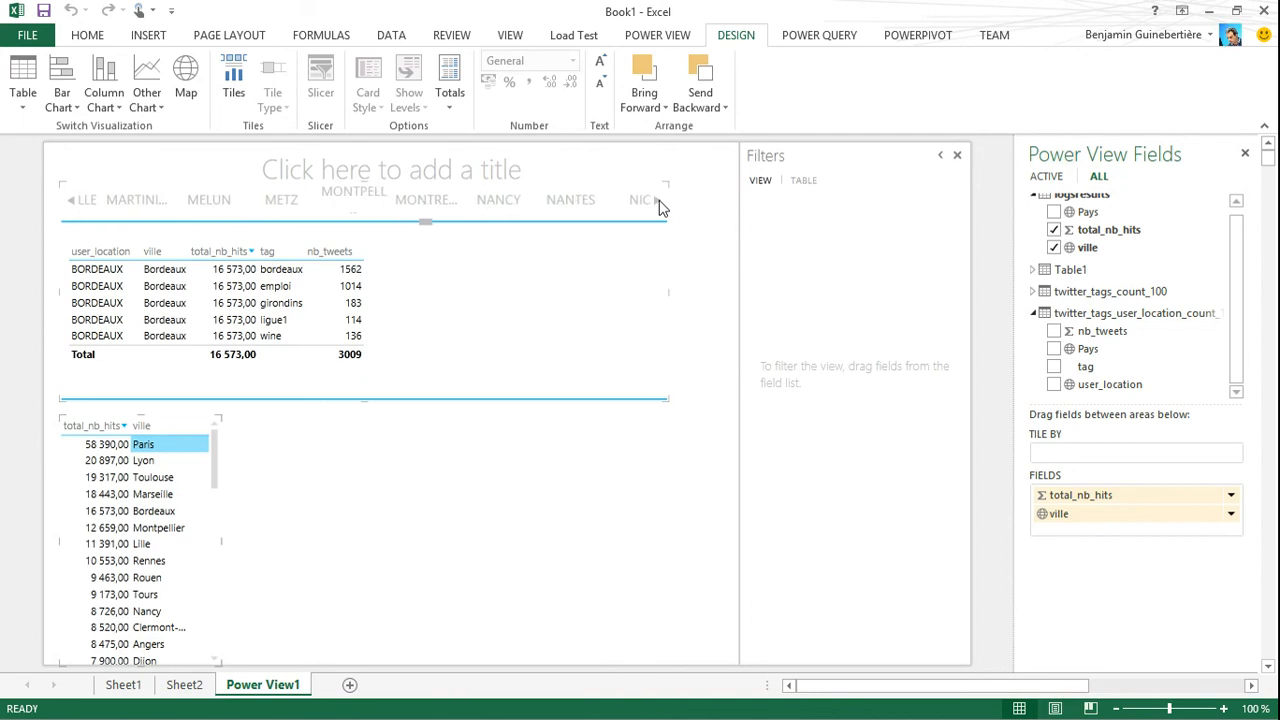
{"action": "left_click", "coordinate": [540, 200]}
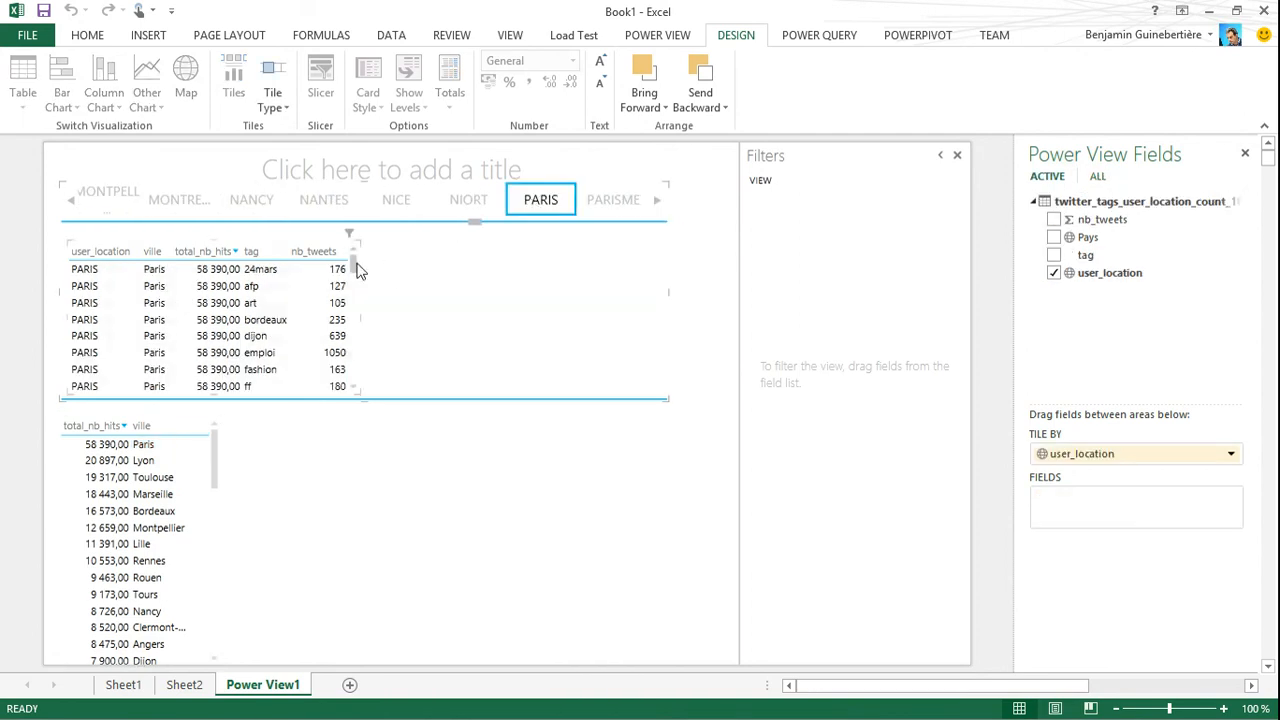
{"action": "left_click", "coordinate": [345, 256]}
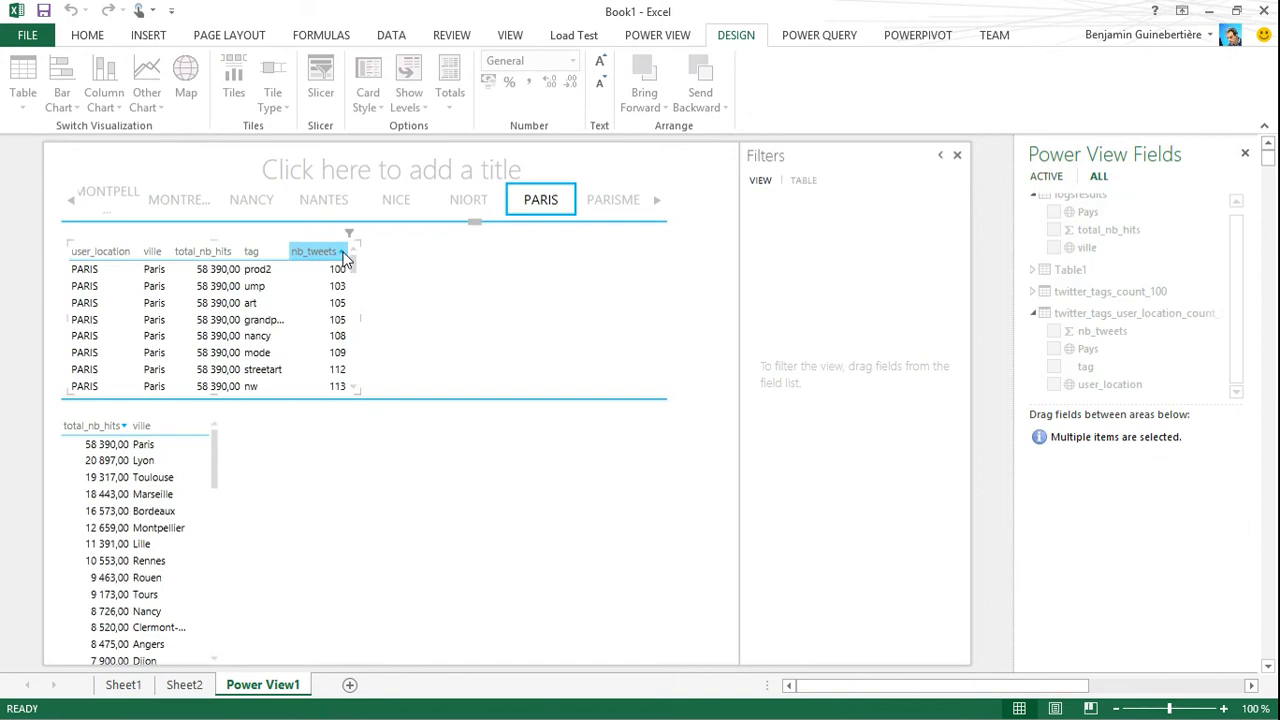
{"action": "left_click", "coordinate": [345, 256]}
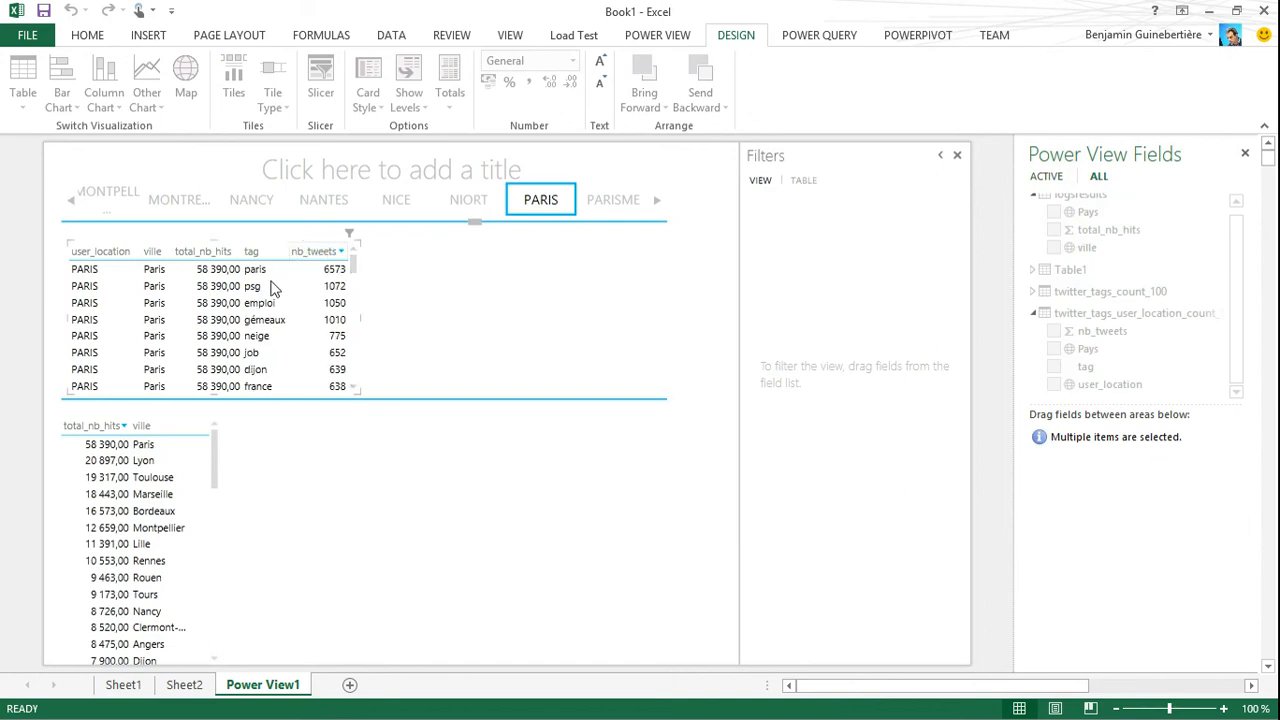
{"action": "left_click", "coordinate": [402, 200]}
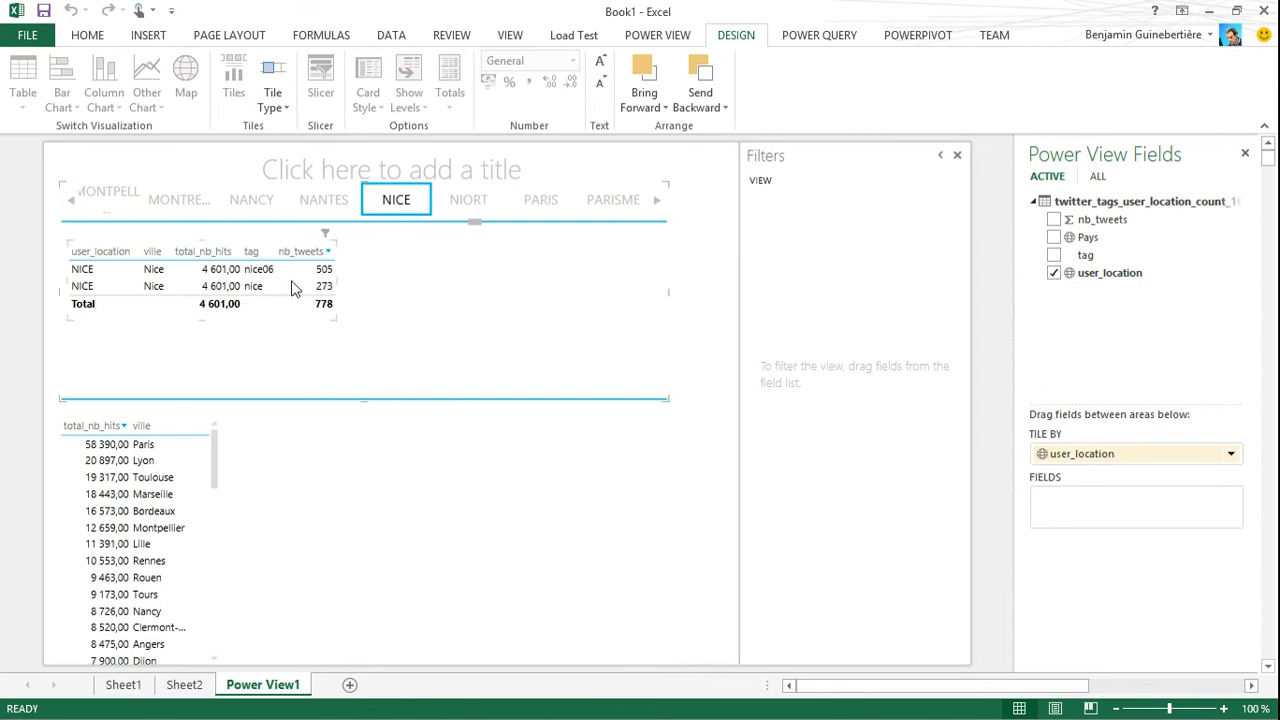
Switch the tiled report to the NANTES tile
{"action": "left_click", "coordinate": [324, 203]}
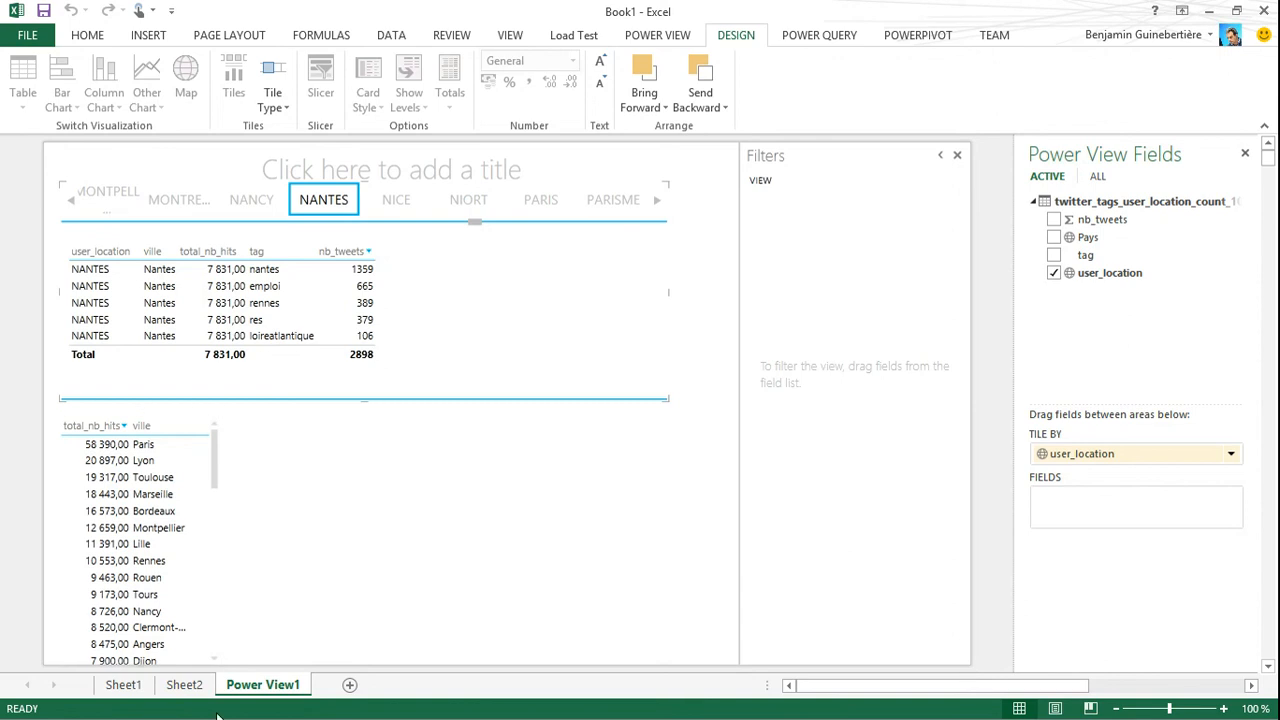
Insert a new Power View sheet from Sheet2 and remove its default Query1 table, leaving the report empty
{"action": "left_click", "coordinate": [184, 684]}
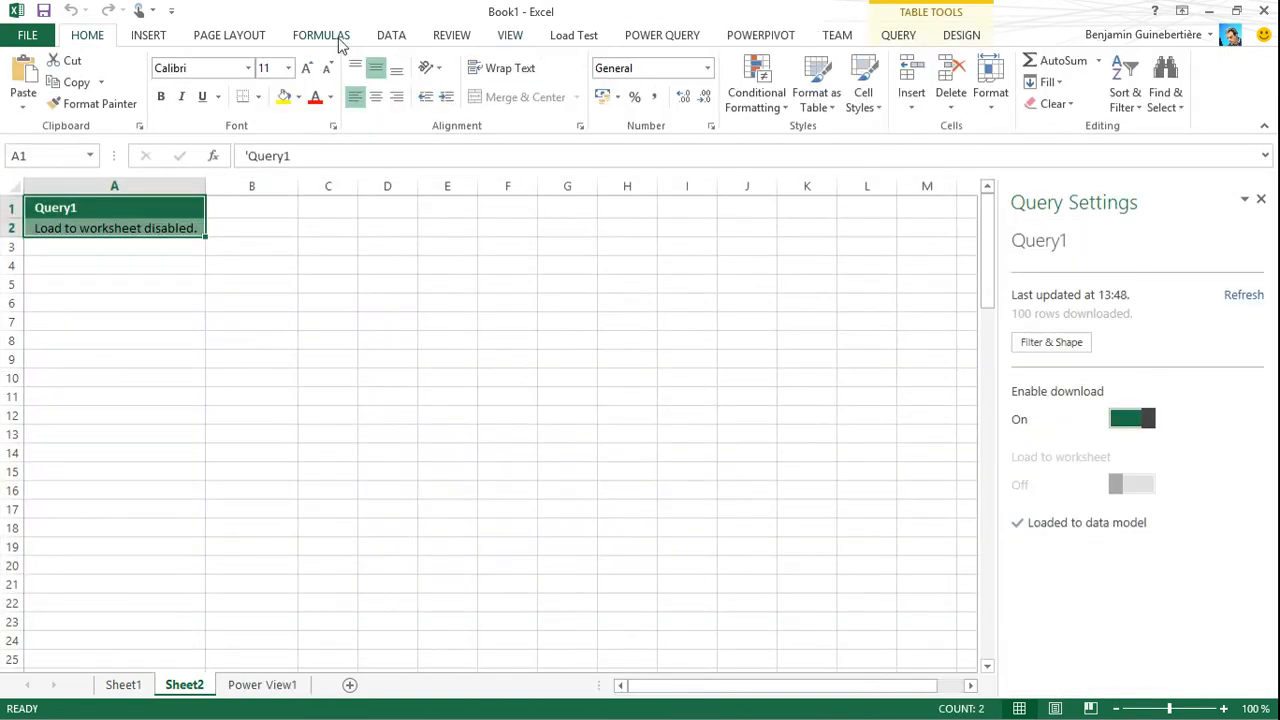
{"action": "left_click", "coordinate": [149, 40]}
{"action": "left_click", "coordinate": [622, 92]}
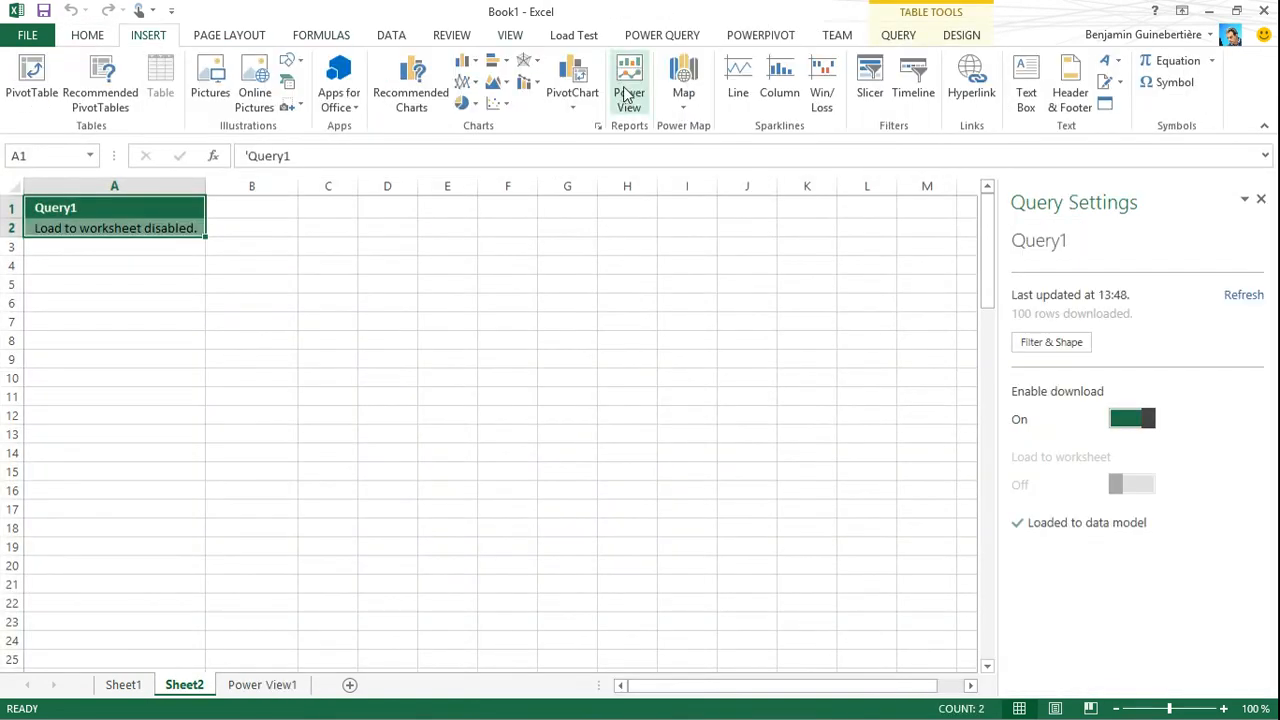
{"action": "left_click", "coordinate": [729, 407]}
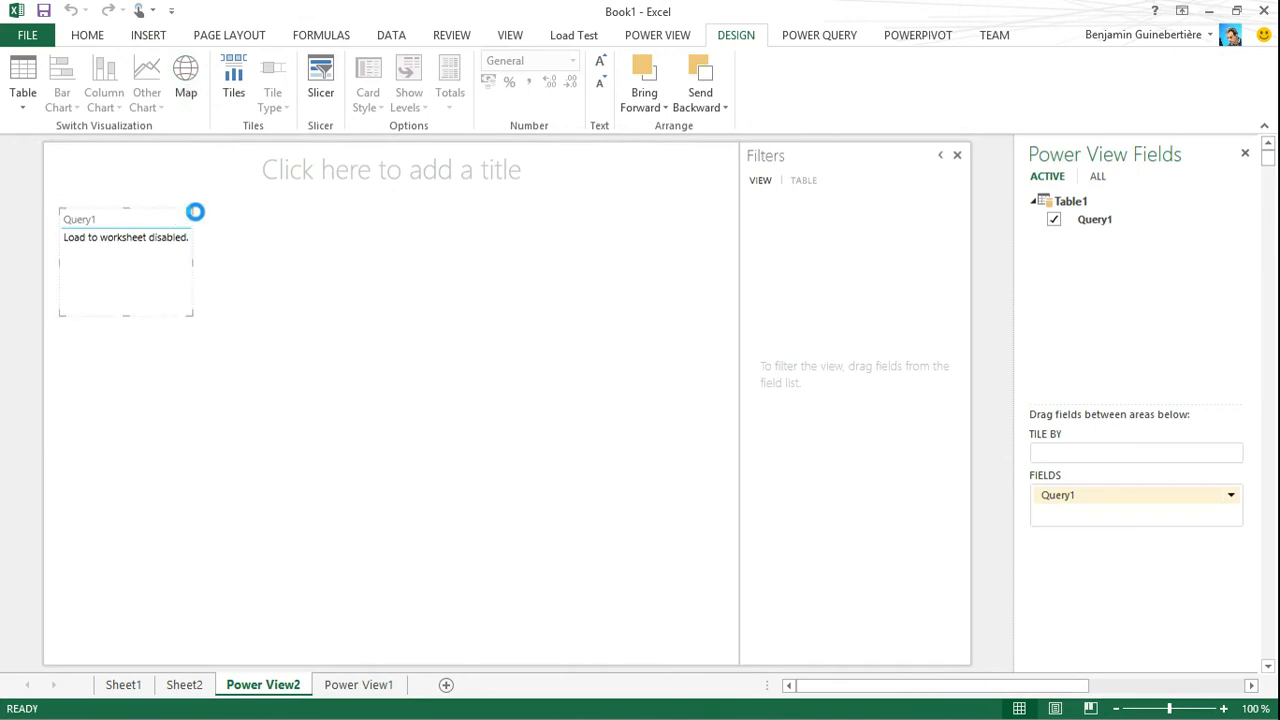
{"action": "left_click", "coordinate": [195, 213]}
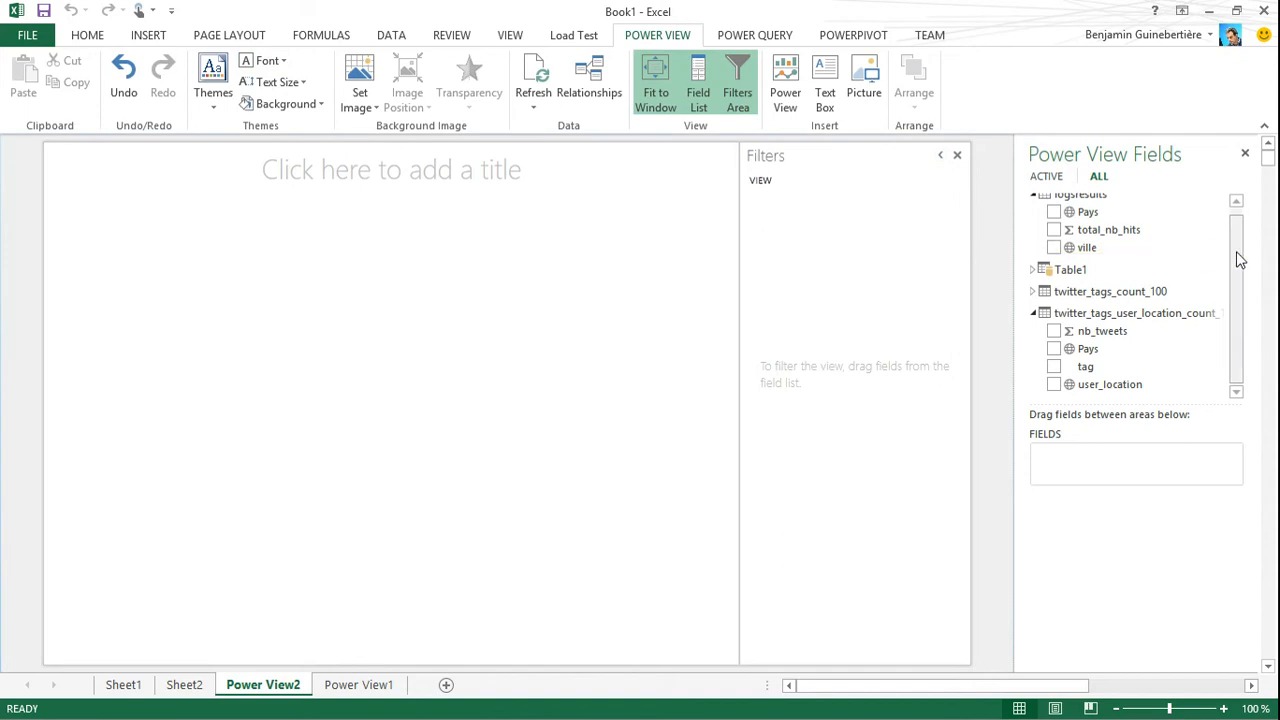
Build a table from the logsresults fields Pays, total_nb_hits and ville
{"action": "scroll", "coordinate": [1240, 240], "scroll_direction": "up", "scroll_amount": 1}
{"action": "left_click", "coordinate": [1054, 220]}
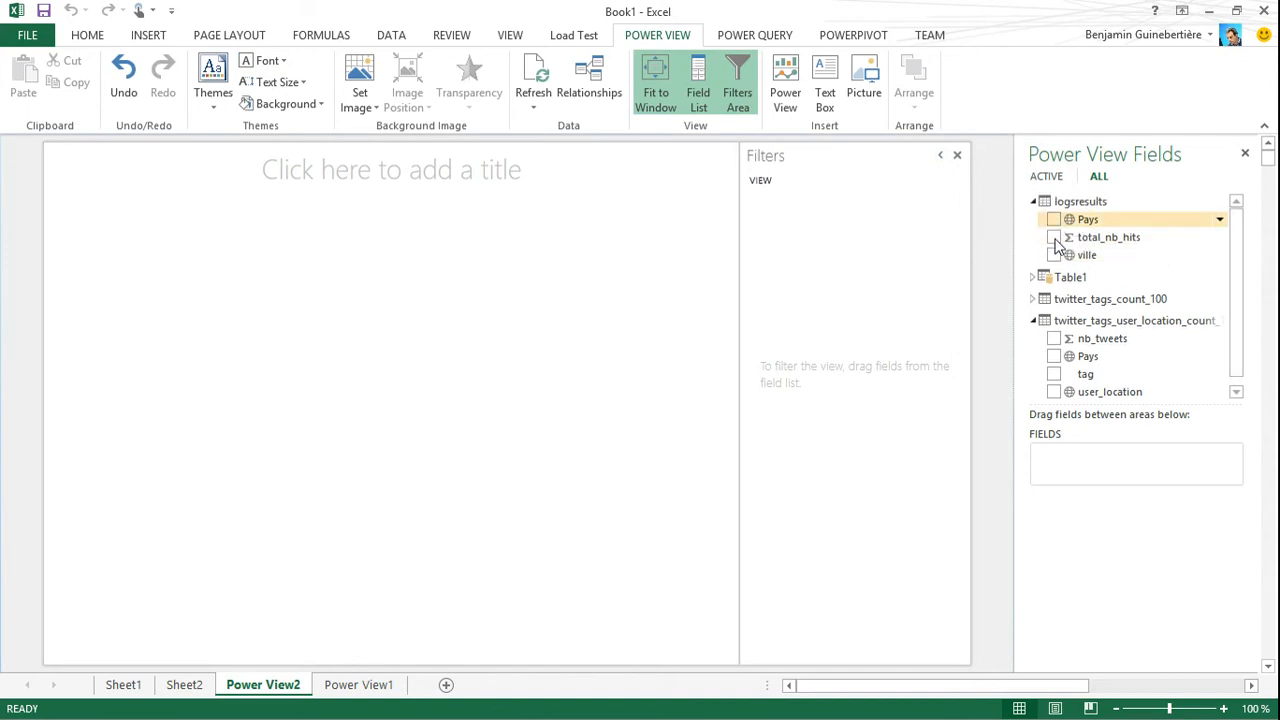
{"action": "left_click", "coordinate": [1054, 237]}
{"action": "left_click", "coordinate": [1054, 255]}
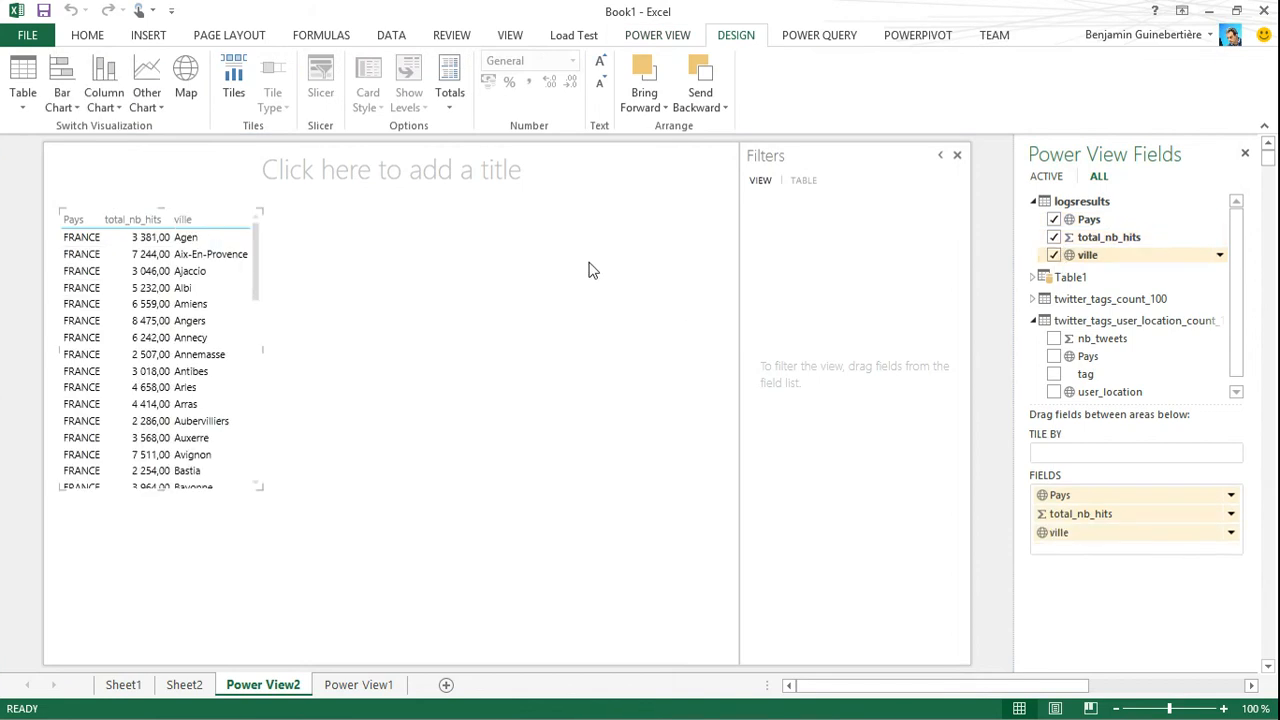
Convert the hits table to a map and pop it out to fill the report area
{"action": "left_click", "coordinate": [258, 238]}
{"action": "left_click", "coordinate": [196, 76]}
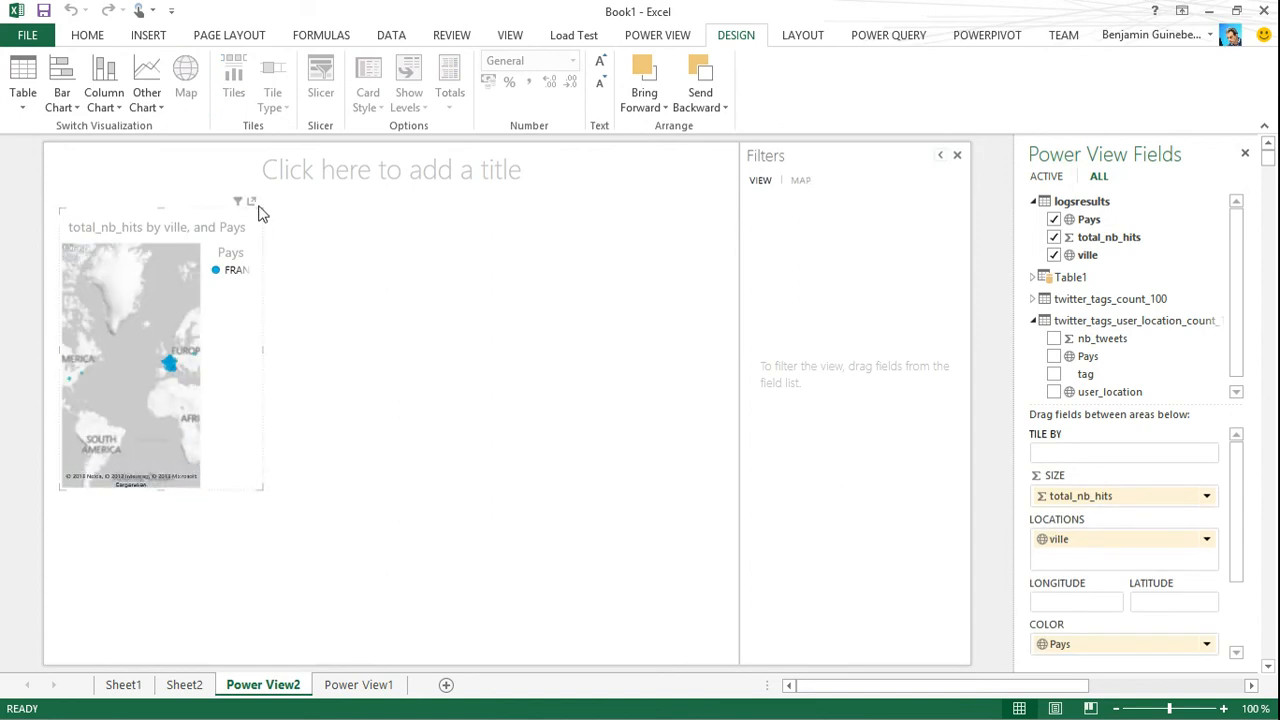
{"action": "left_click", "coordinate": [253, 201]}
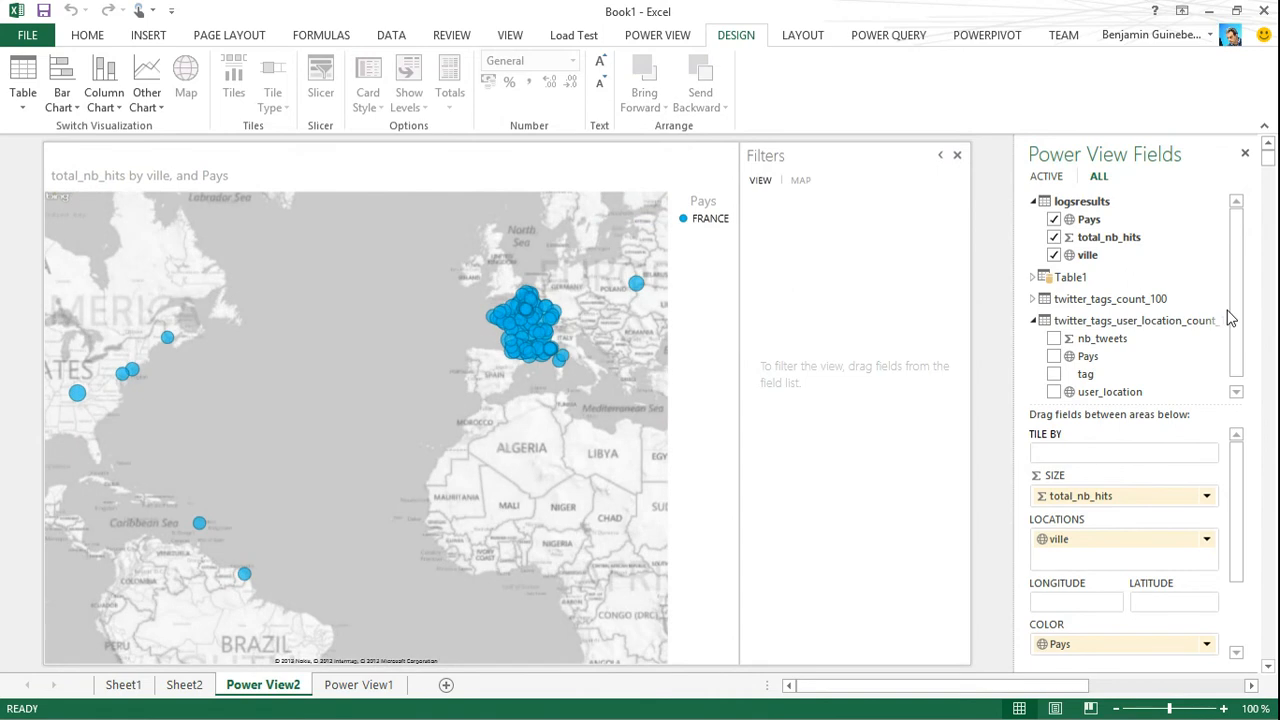
Try splitting the map by user_location from the Twitter location table, and take the field out again
{"action": "scroll", "coordinate": [1240, 306], "scroll_direction": "down", "scroll_amount": 1}
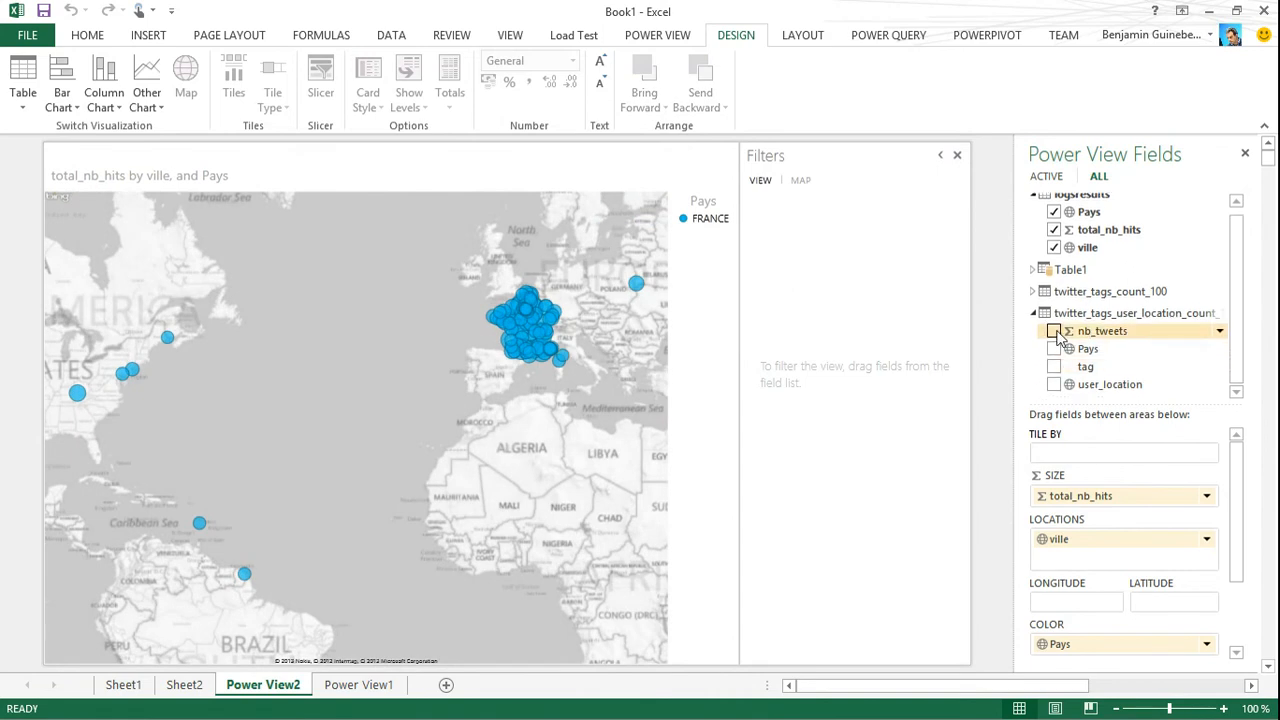
{"action": "left_click", "coordinate": [1055, 386]}
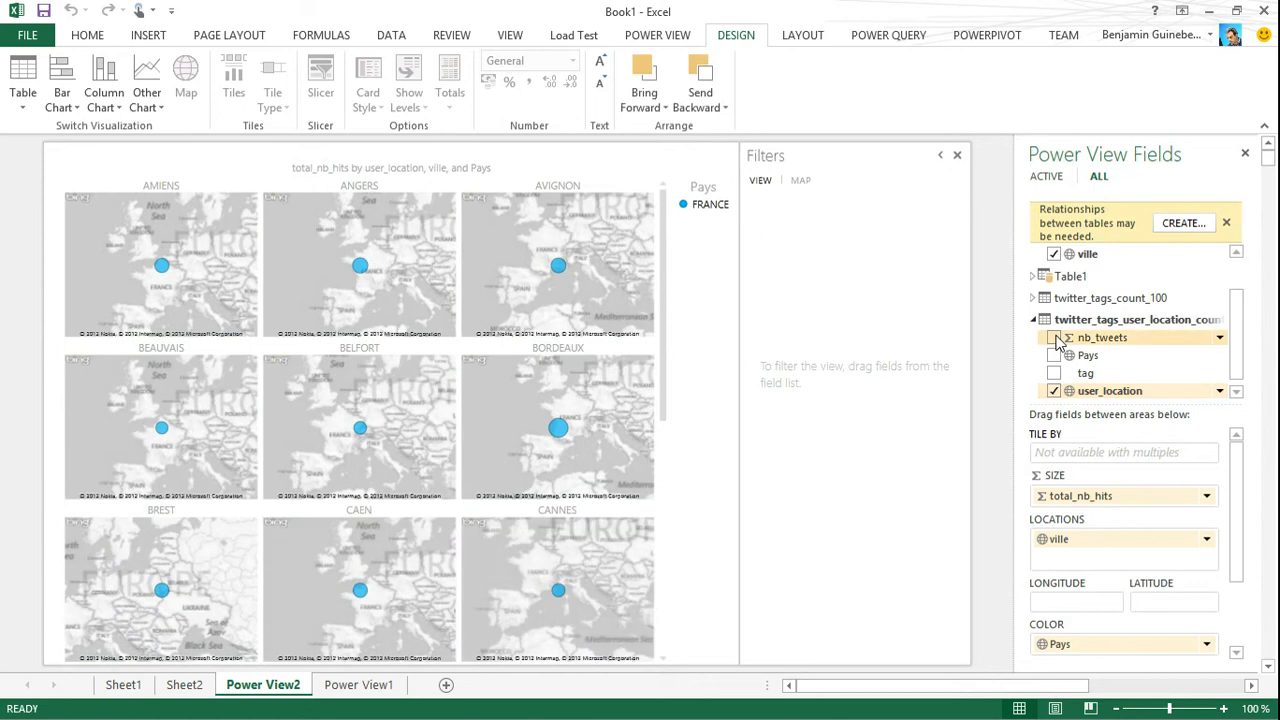
{"action": "left_click", "coordinate": [1055, 391]}
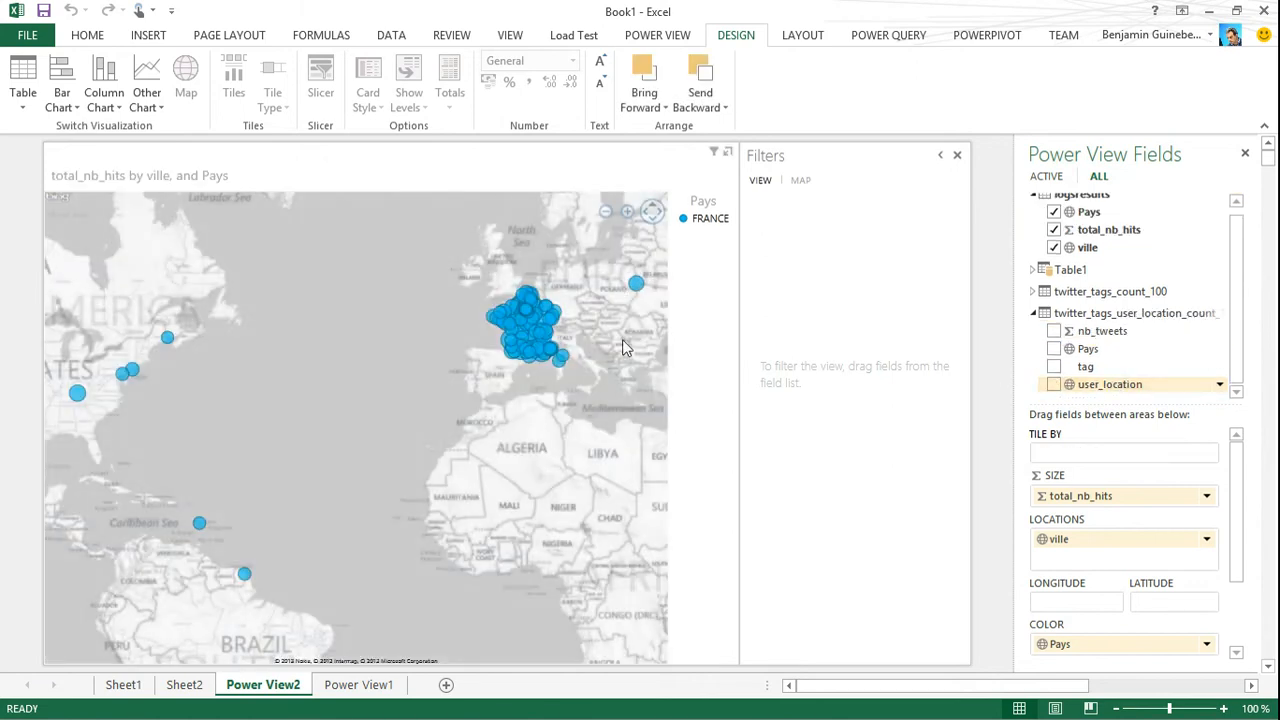
Zoom the map in on the Paris area and inspect the hits for Paris and a neighbouring town
{"action": "scroll", "coordinate": [557, 327], "scroll_direction": "up", "scroll_amount": 5}
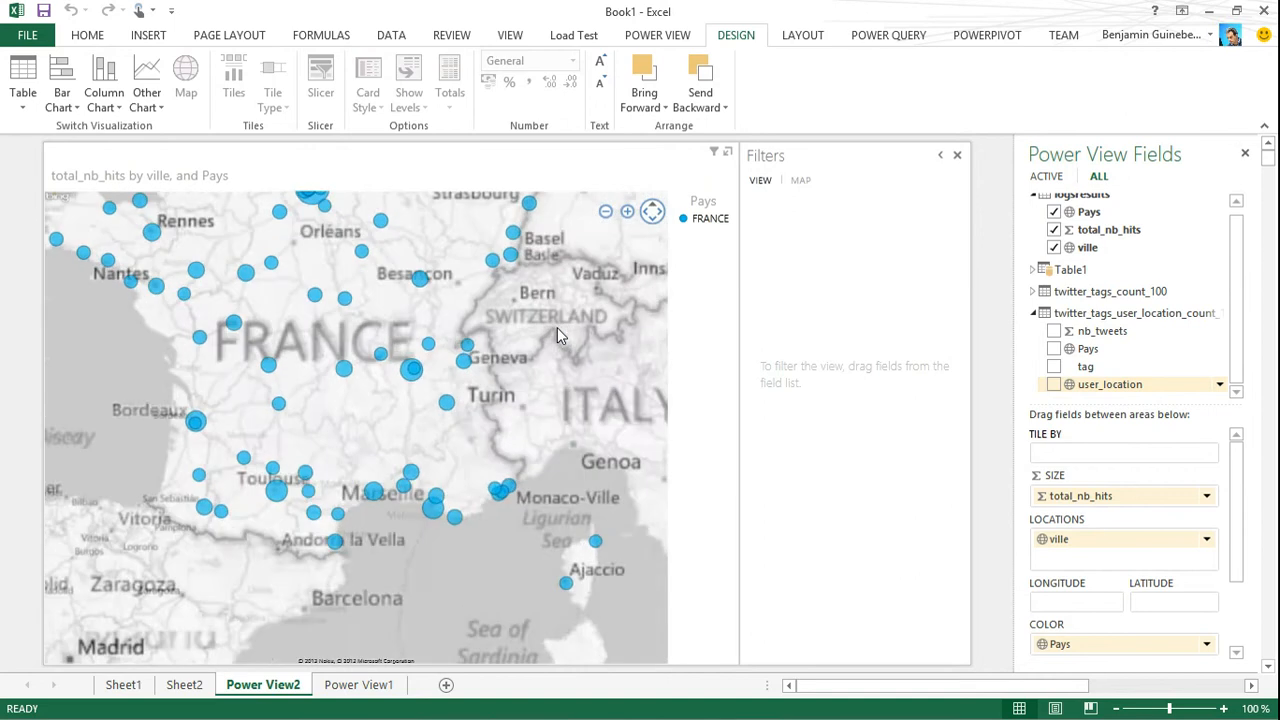
{"action": "left_click_drag", "start_coordinate": [483, 469], "coordinate": [482, 522]}
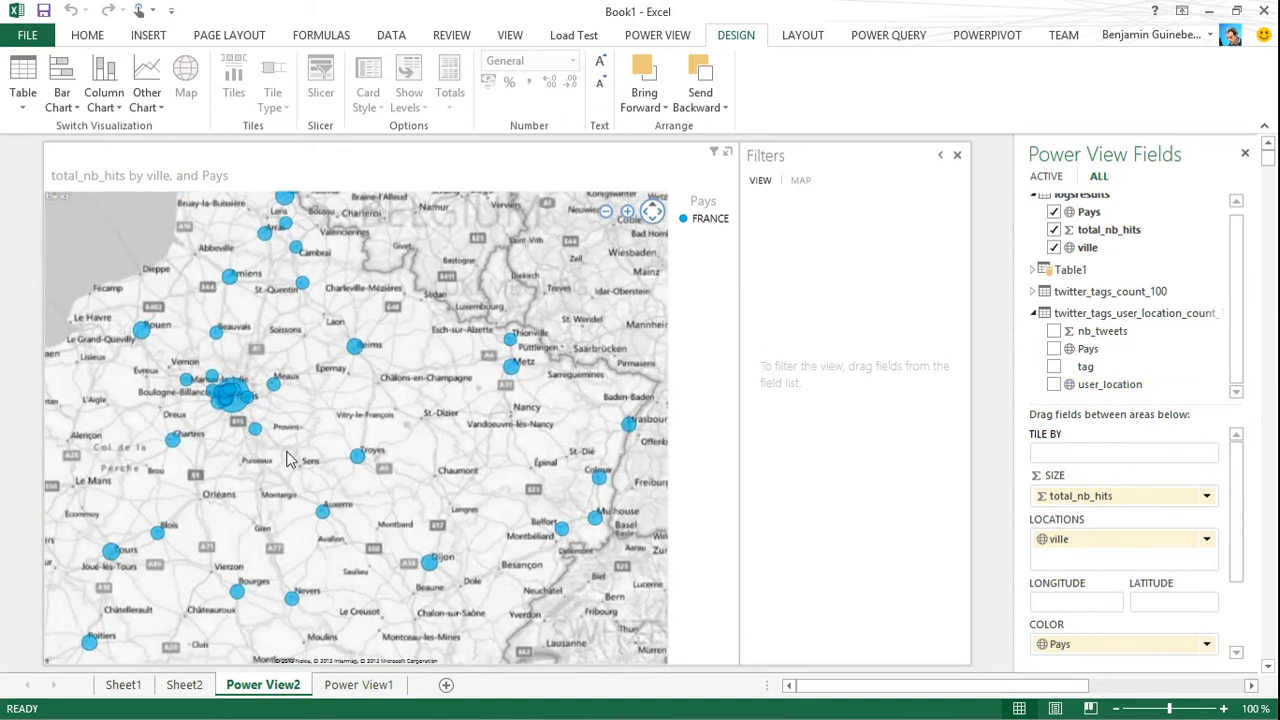
{"action": "scroll", "coordinate": [286, 454], "scroll_direction": "up", "scroll_amount": 3}
{"action": "left_click_drag", "start_coordinate": [159, 317], "coordinate": [624, 602]}
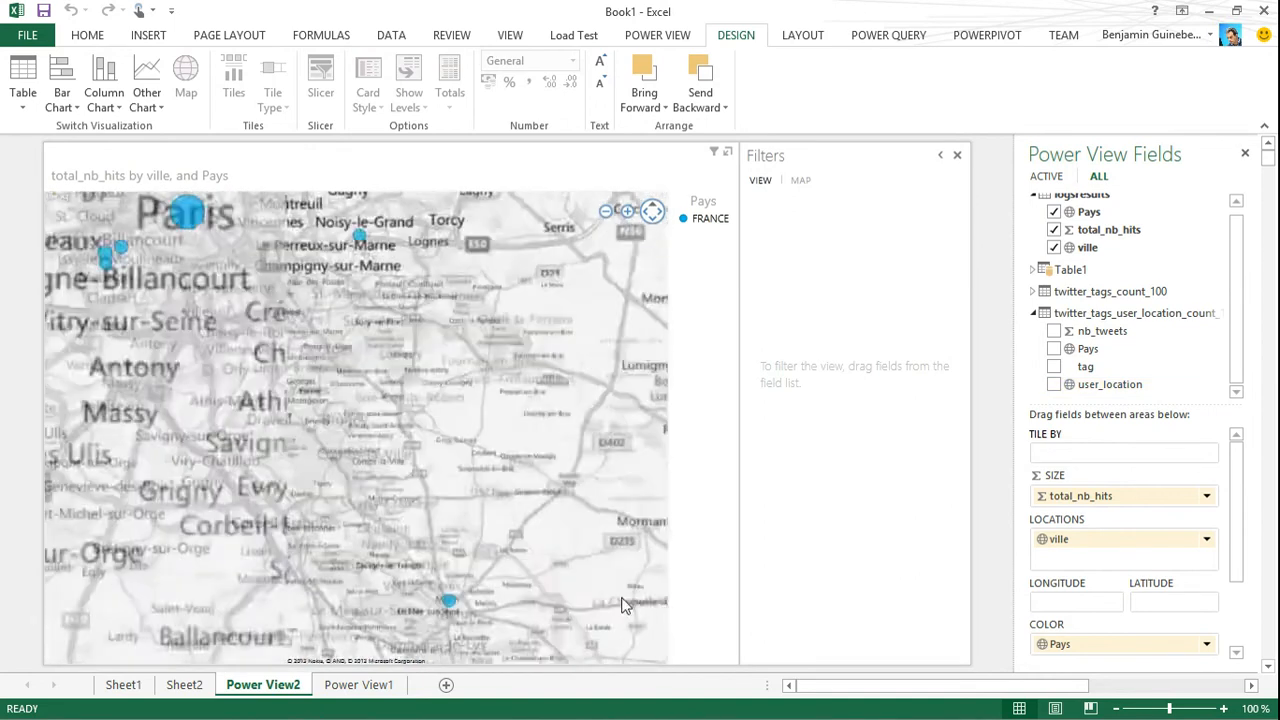
{"action": "mouse_move", "coordinate": [296, 330]}
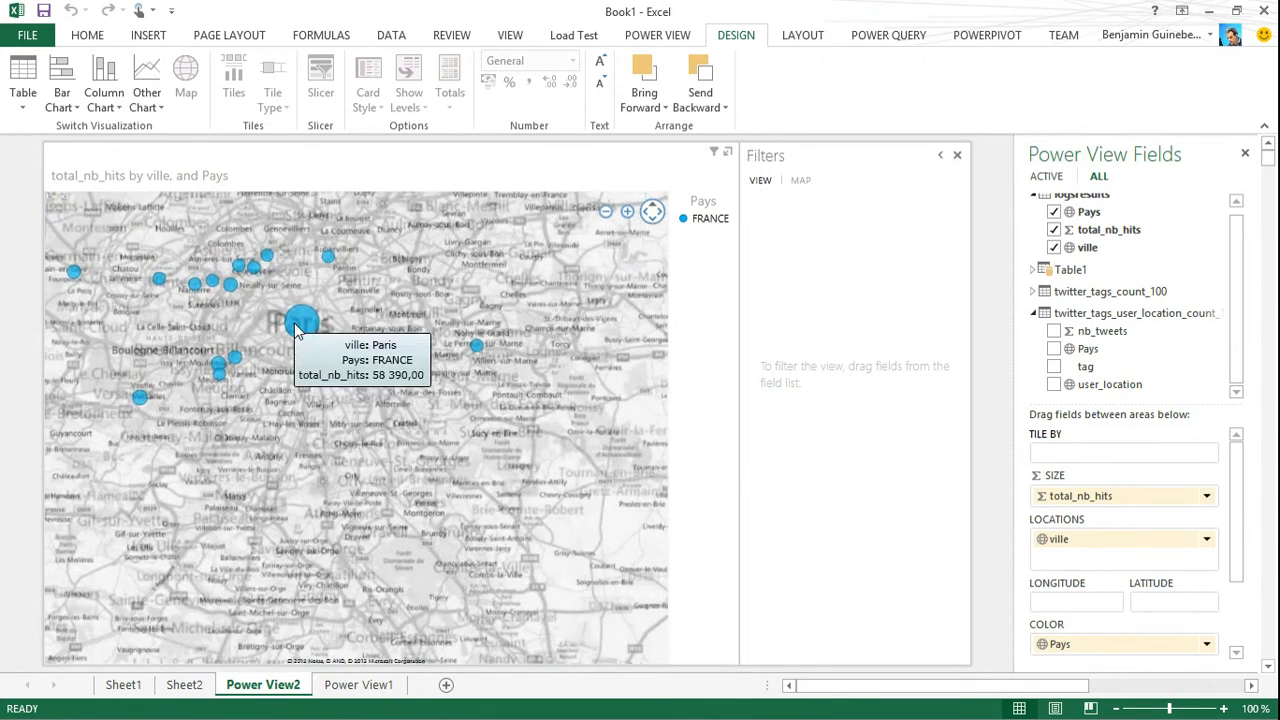
{"action": "mouse_move", "coordinate": [235, 360]}
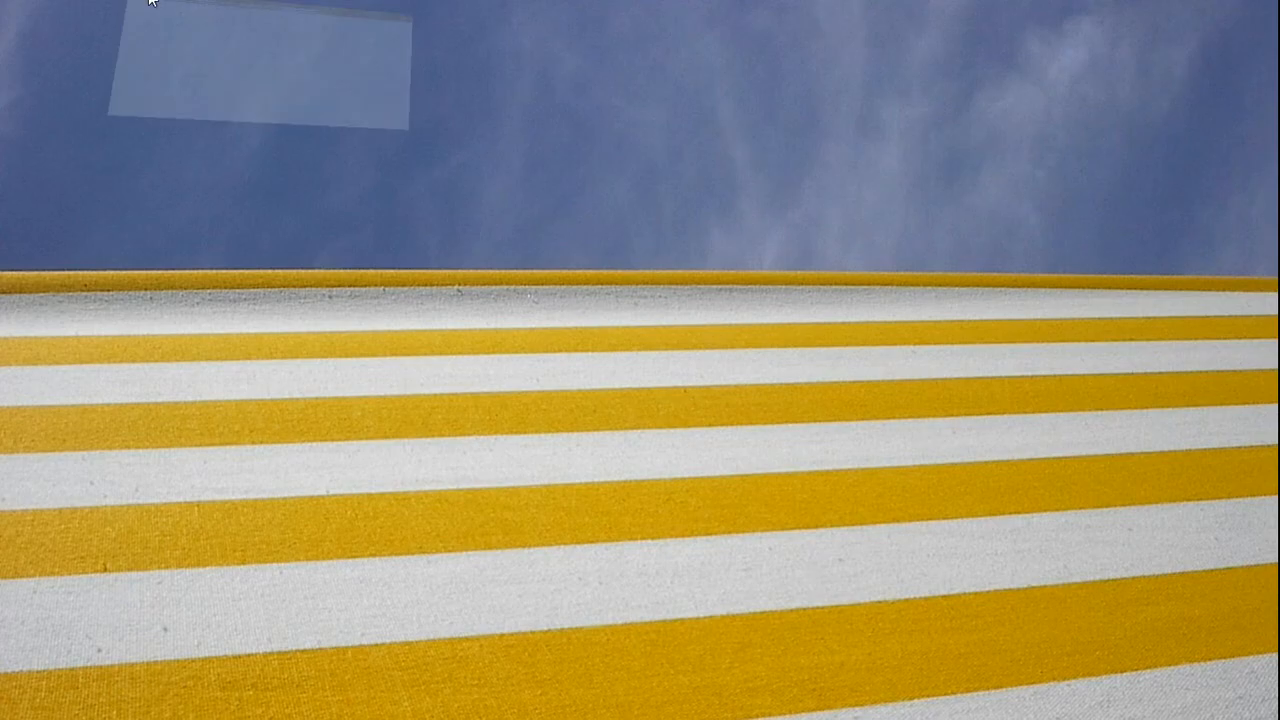
Switch to the Windows Azure portal in Internet Explorer and select the hadoop-sur-azure-20-d cluster
{"action": "left_click", "coordinate": [150, 4]}
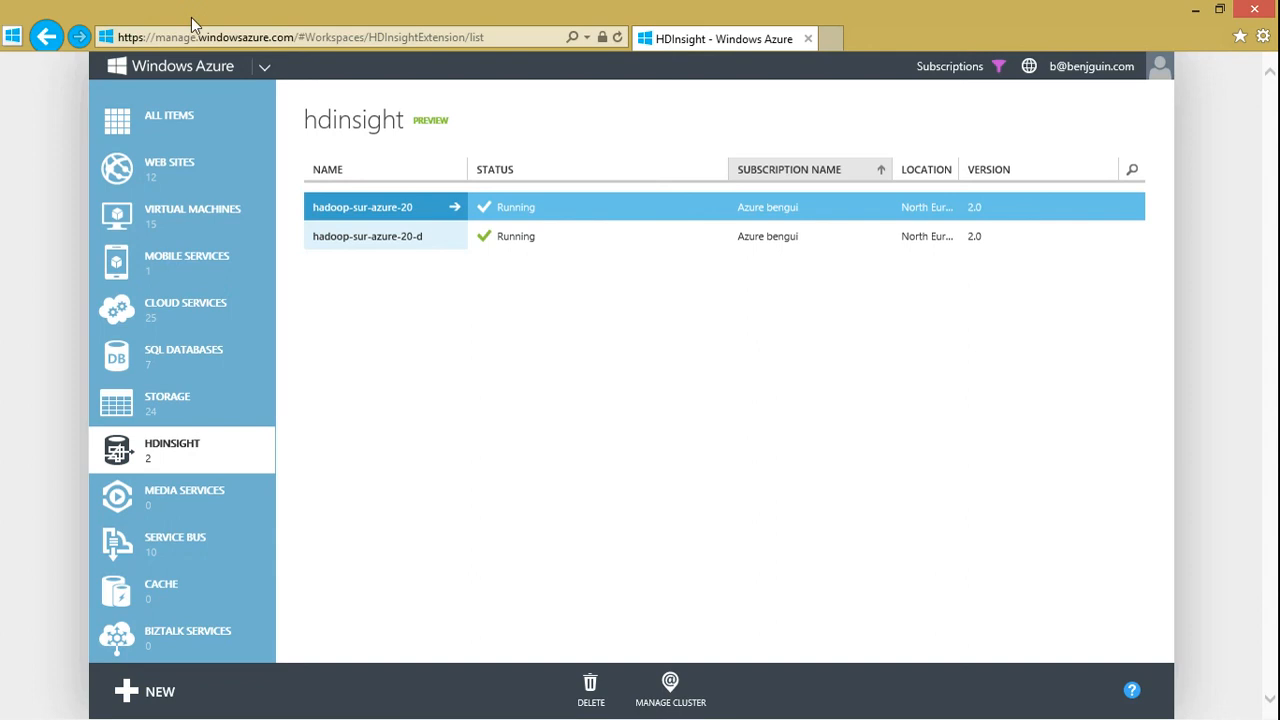
{"action": "left_click", "coordinate": [500, 240]}
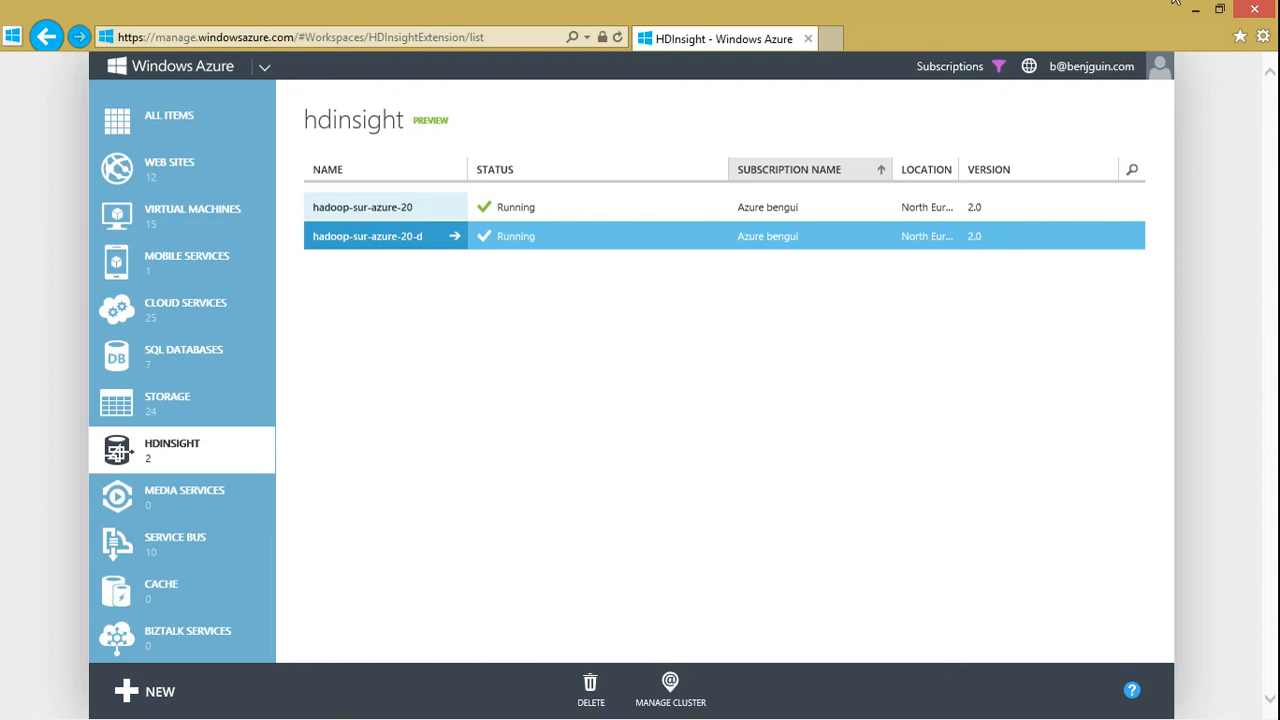
Switch to Windows PowerShell ISE and run only lines 44 to 51 of HDInsightClusterJobs-d.ps1, starting the weblogs Pig job and the tweets Hive job
{"action": "key", "text": "alt+Tab"}
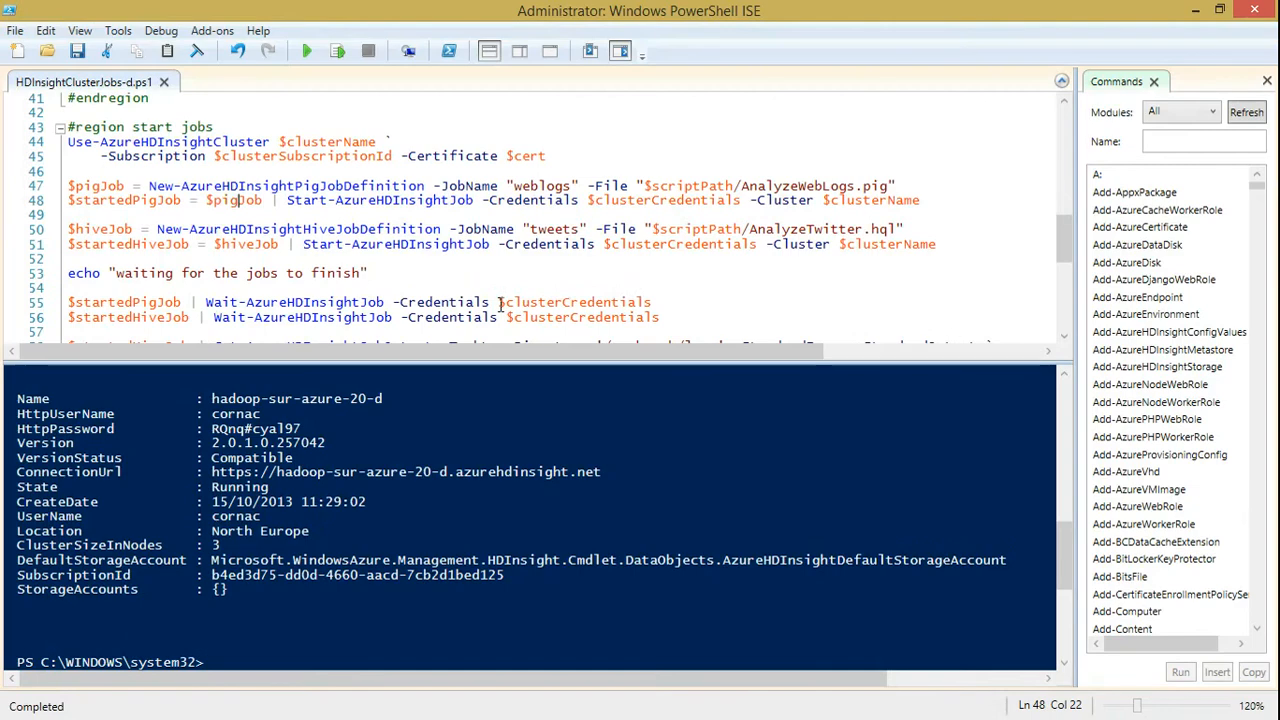
{"action": "left_click", "coordinate": [396, 236]}
{"action": "key", "text": "Home"}
{"action": "key", "text": "Up"}
{"action": "key", "text": "Up"}
{"action": "key", "text": "Up"}
{"action": "key", "text": "Up"}
{"action": "key", "text": "Up"}
{"action": "key", "text": "Up"}
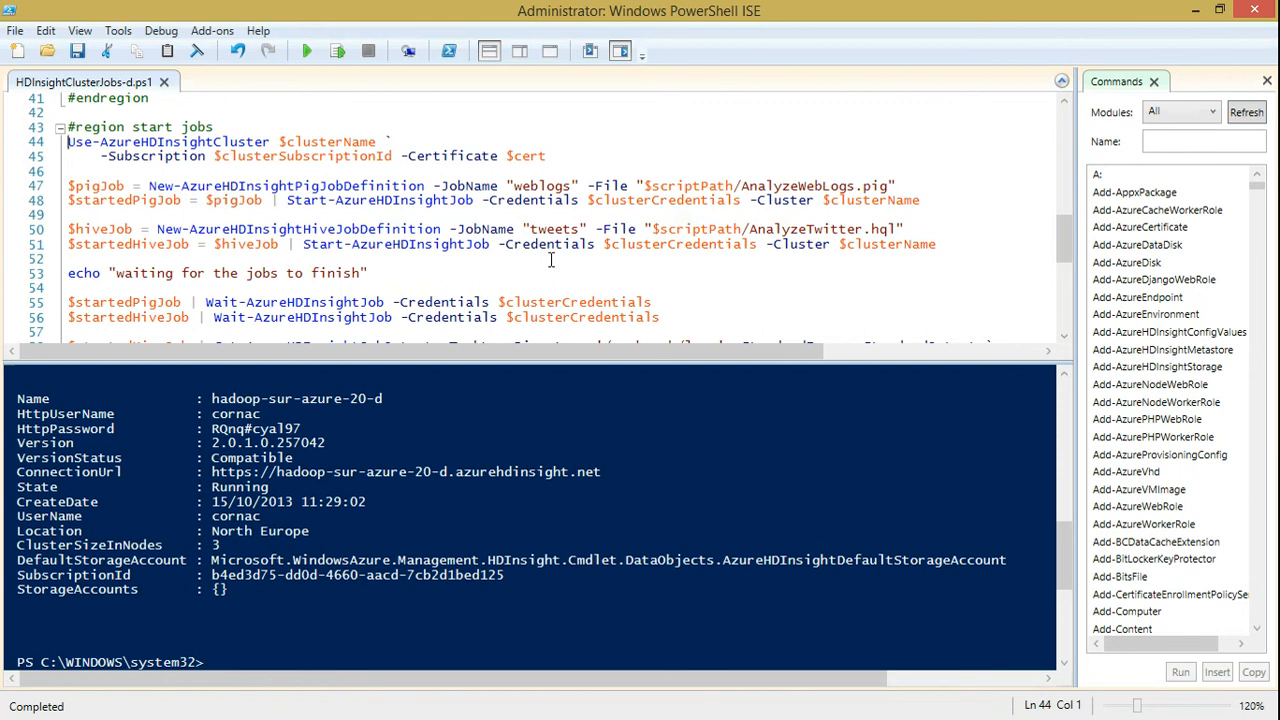
{"action": "key", "text": "shift+Down"}
{"action": "key", "text": "shift+Down"}
{"action": "key", "text": "shift+Down"}
{"action": "key", "text": "shift+Down"}
{"action": "key", "text": "shift+Down"}
{"action": "key", "text": "shift+Down"}
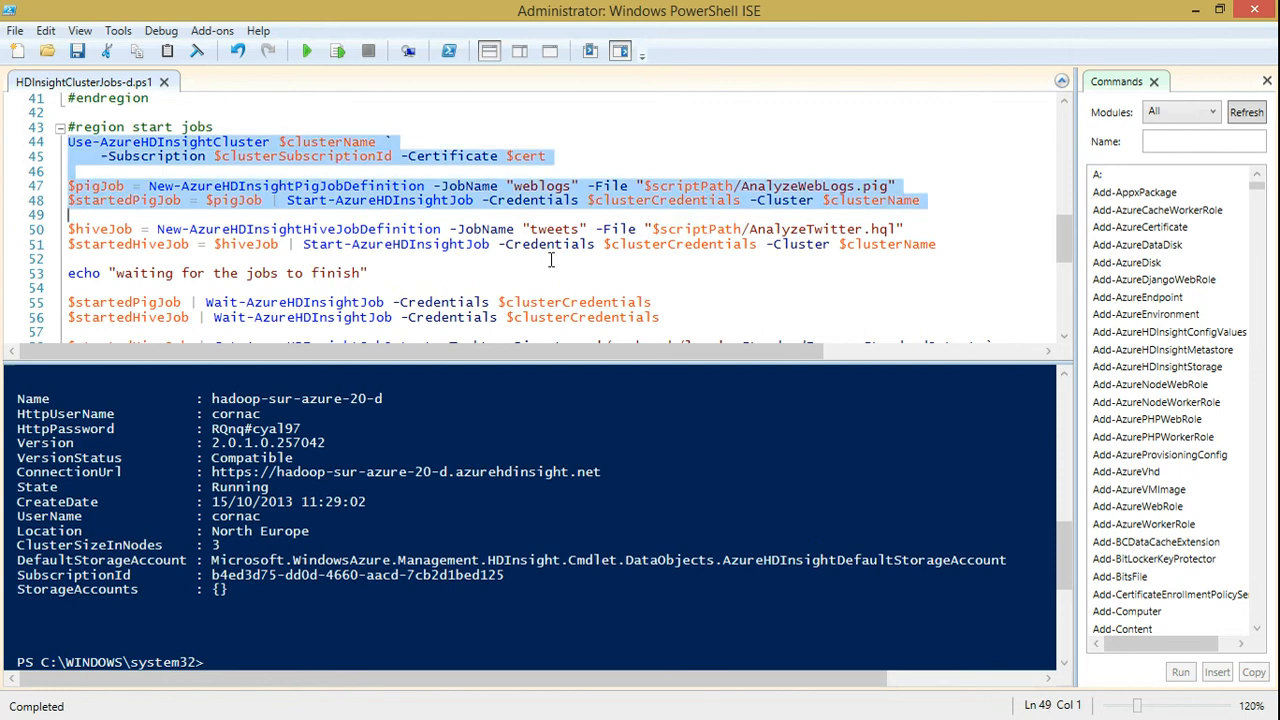
{"action": "key", "text": "shift+Up"}
{"action": "key", "text": "shift+Down"}
{"action": "key", "text": "shift+Down"}
{"action": "key", "text": "shift+Down"}
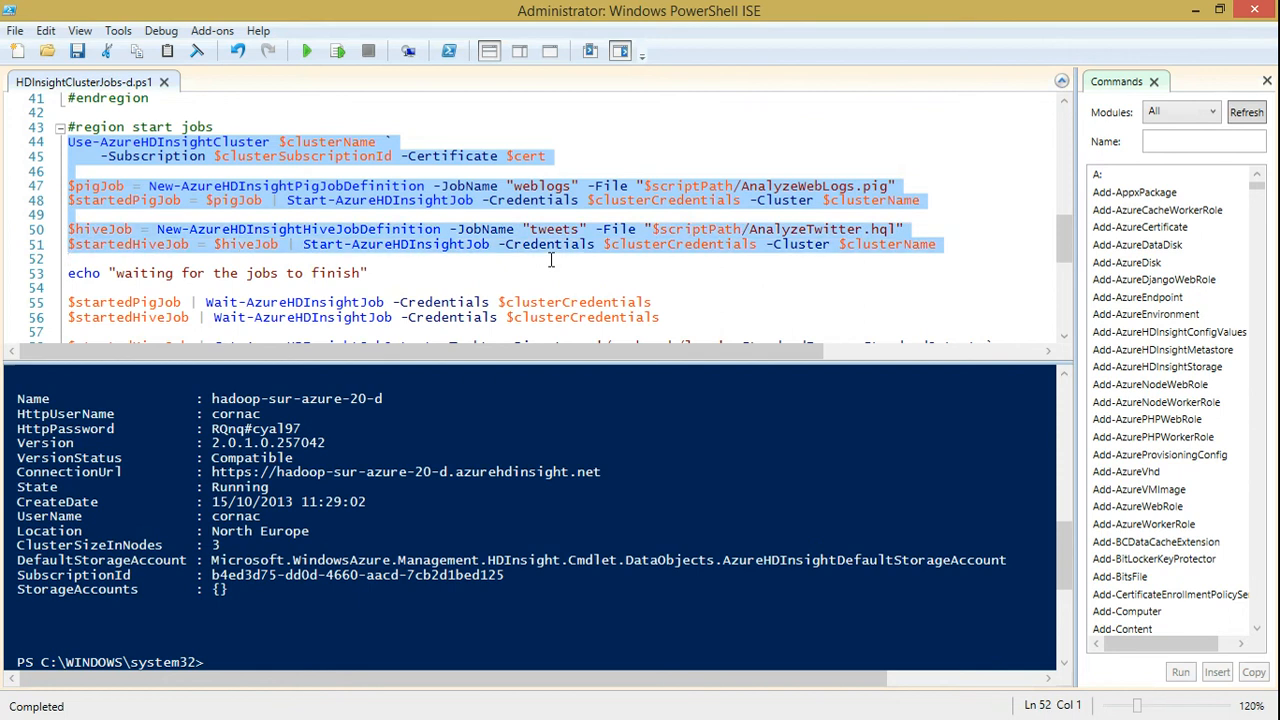
{"action": "left_click", "coordinate": [338, 51]}
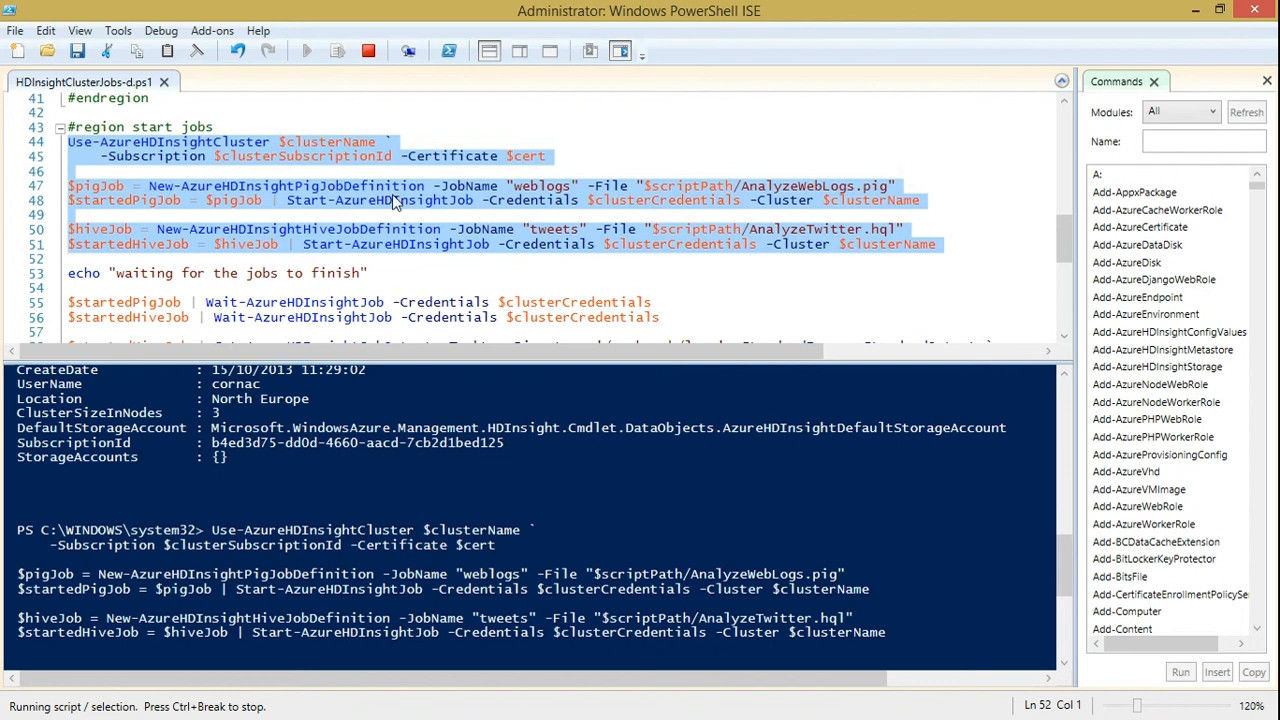
Return to the Windows Azure portal and open the configuration page of the hadoop-sur-azure-20-d cluster
{"action": "left_click", "coordinate": [1197, 11]}
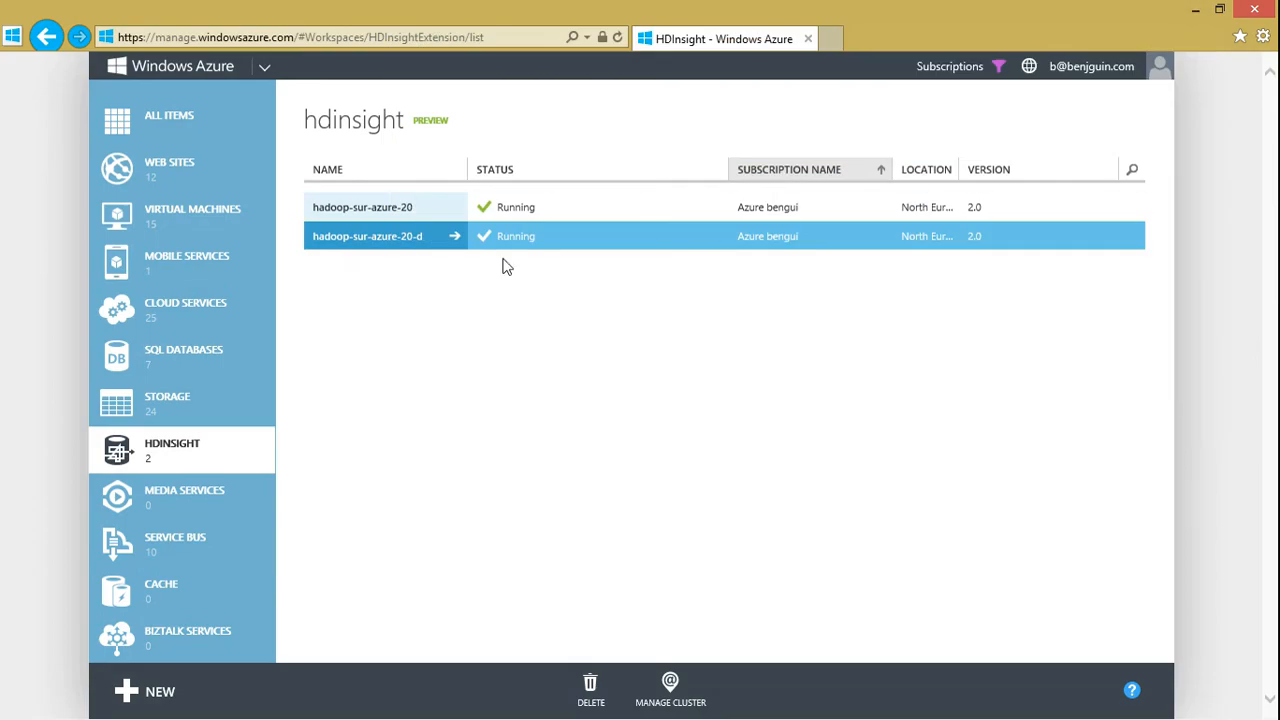
{"action": "left_click", "coordinate": [452, 240]}
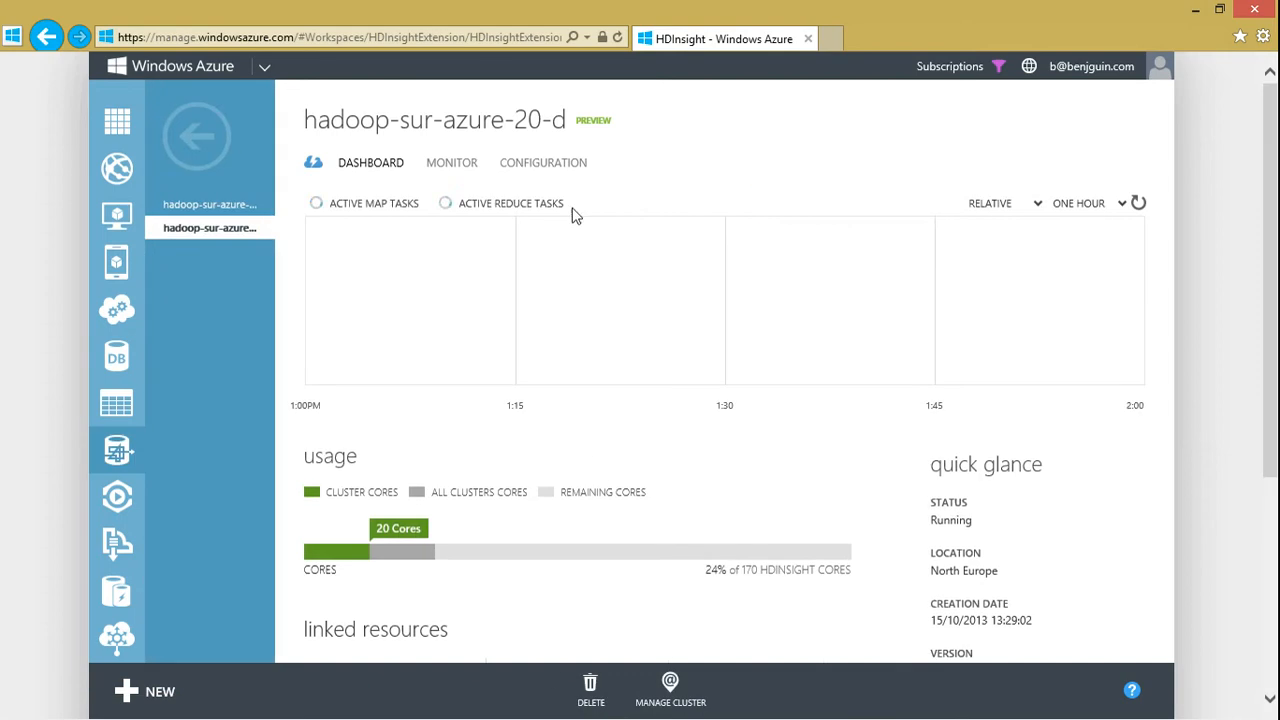
{"action": "left_click", "coordinate": [530, 164]}
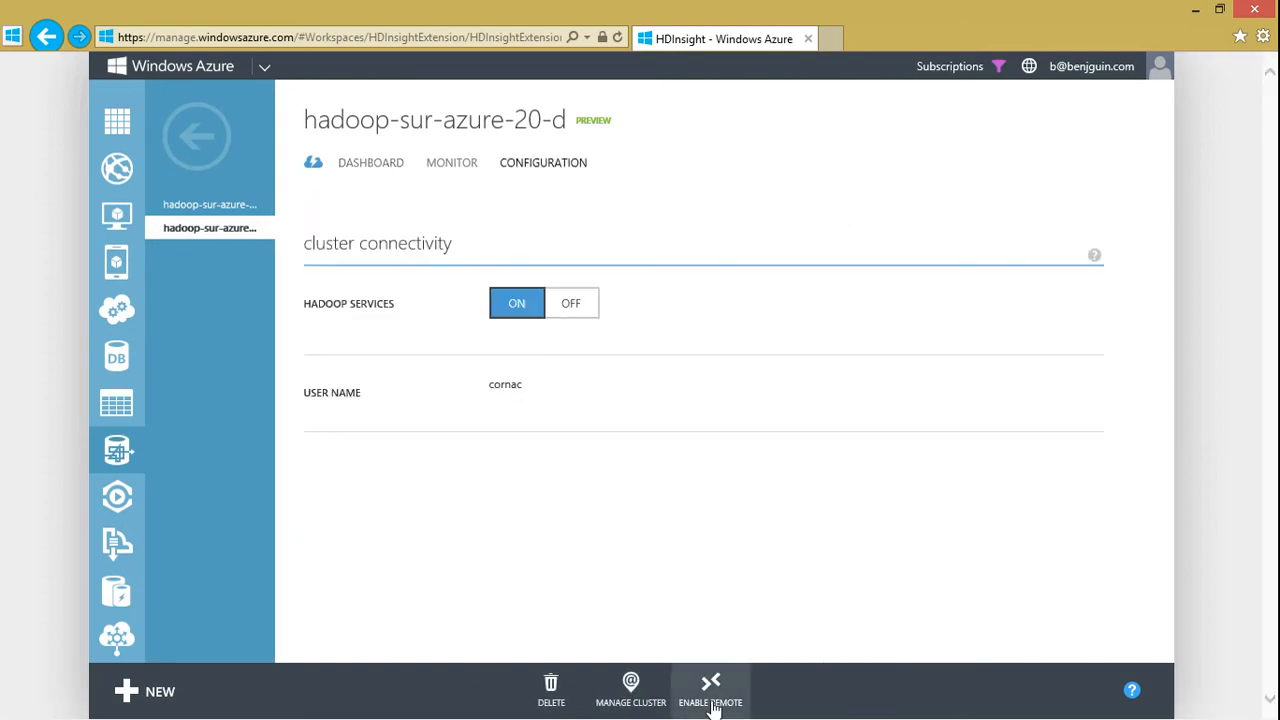
Start enabling remote access for the cluster and set the Remote Desktop user name to cornacRD
{"action": "left_click", "coordinate": [712, 692]}
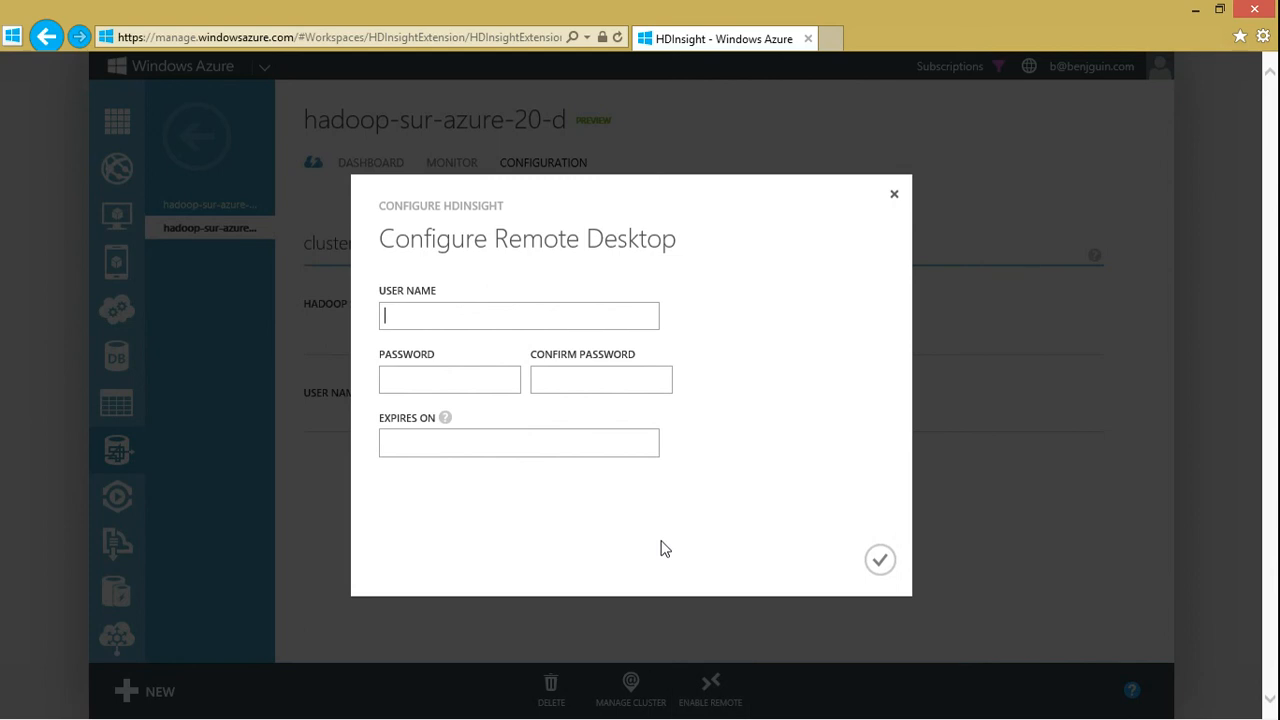
{"action": "type", "text": "cornacRD•••••••••"}
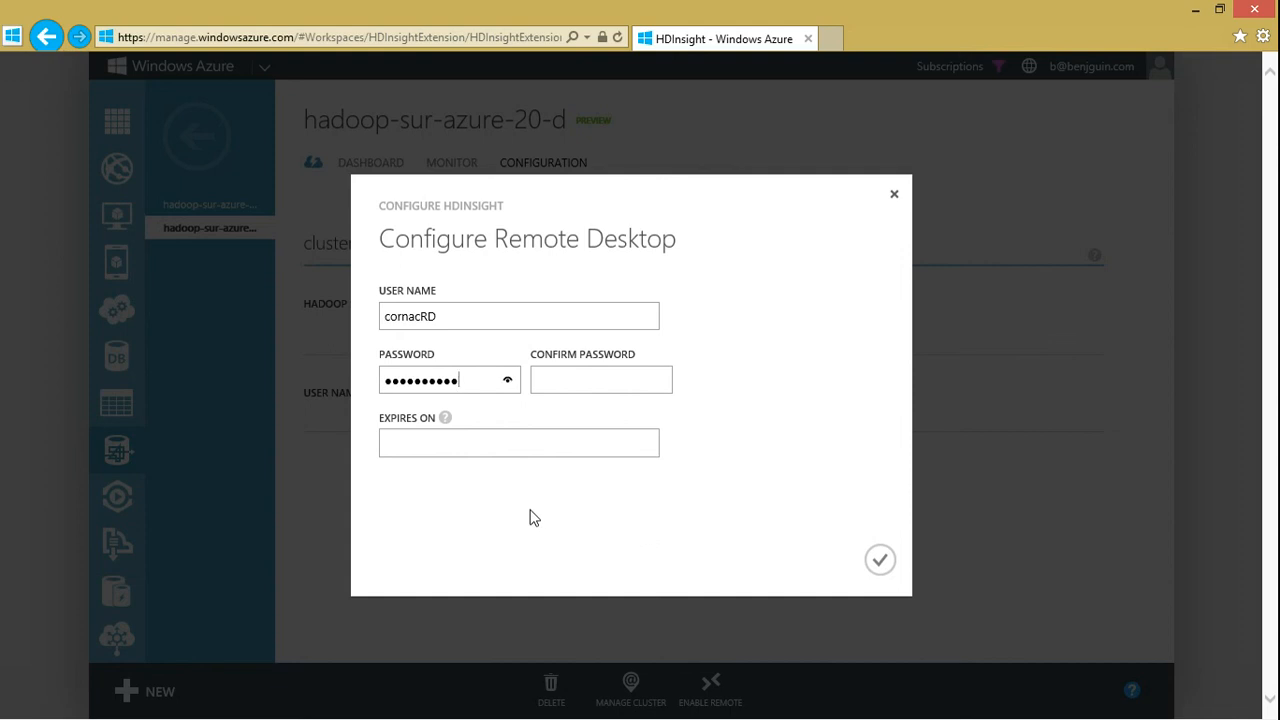
{"action": "type", "text": "•"}
Enter the Remote Desktop password and repeat it in the confirmation field
{"action": "key", "text": "ctrl+a"}
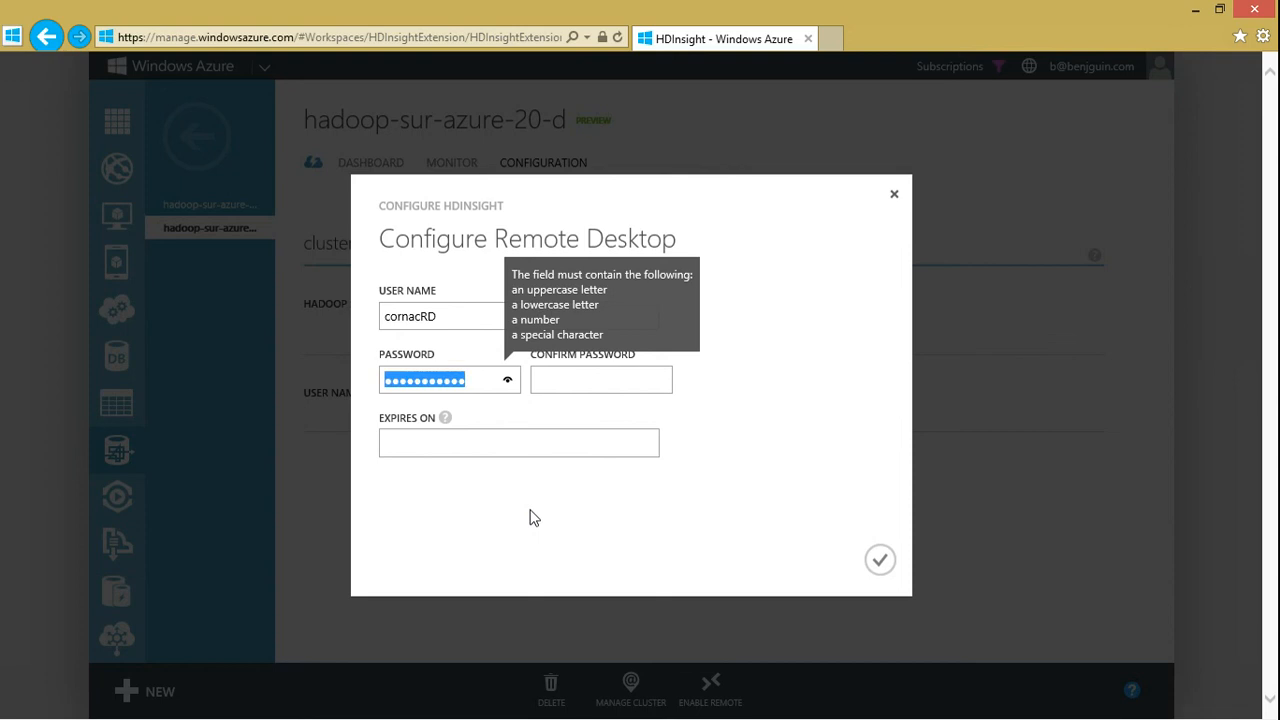
{"action": "type", "text": "••••••••••"}
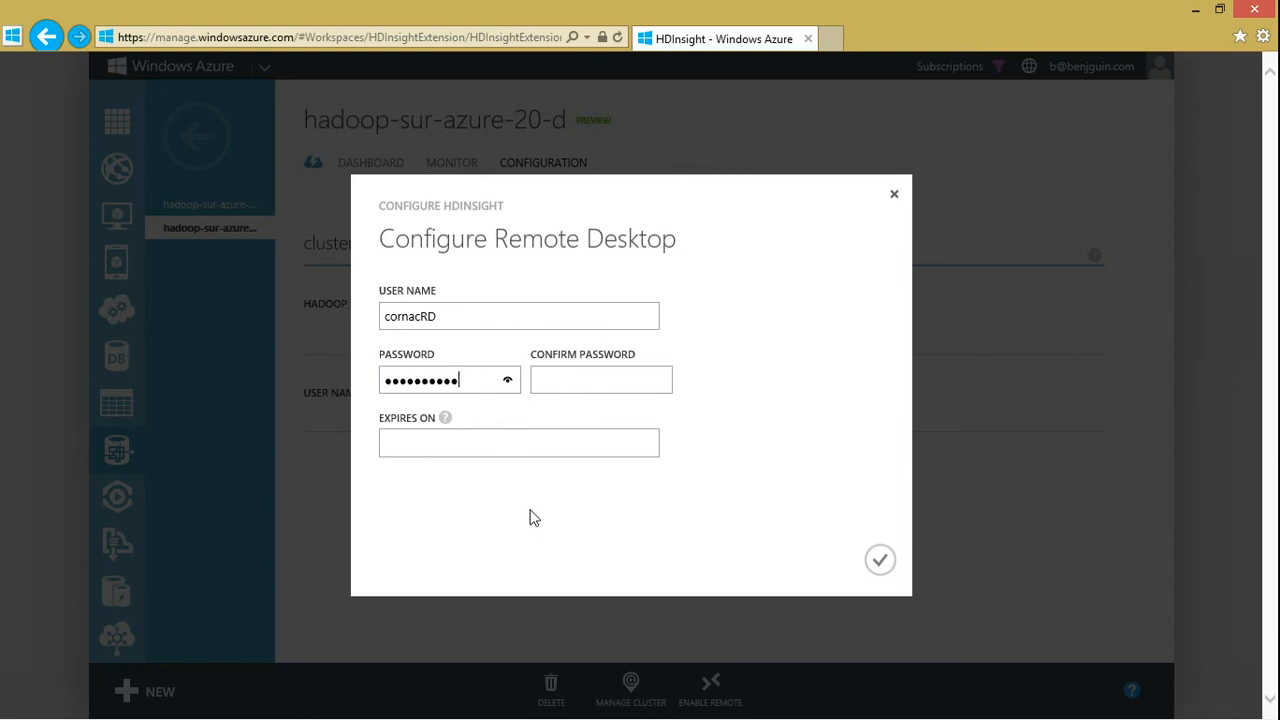
{"action": "type", "text": "•"}
{"action": "key", "text": "Tab"}
{"action": "type", "text": "•••••••••••"}
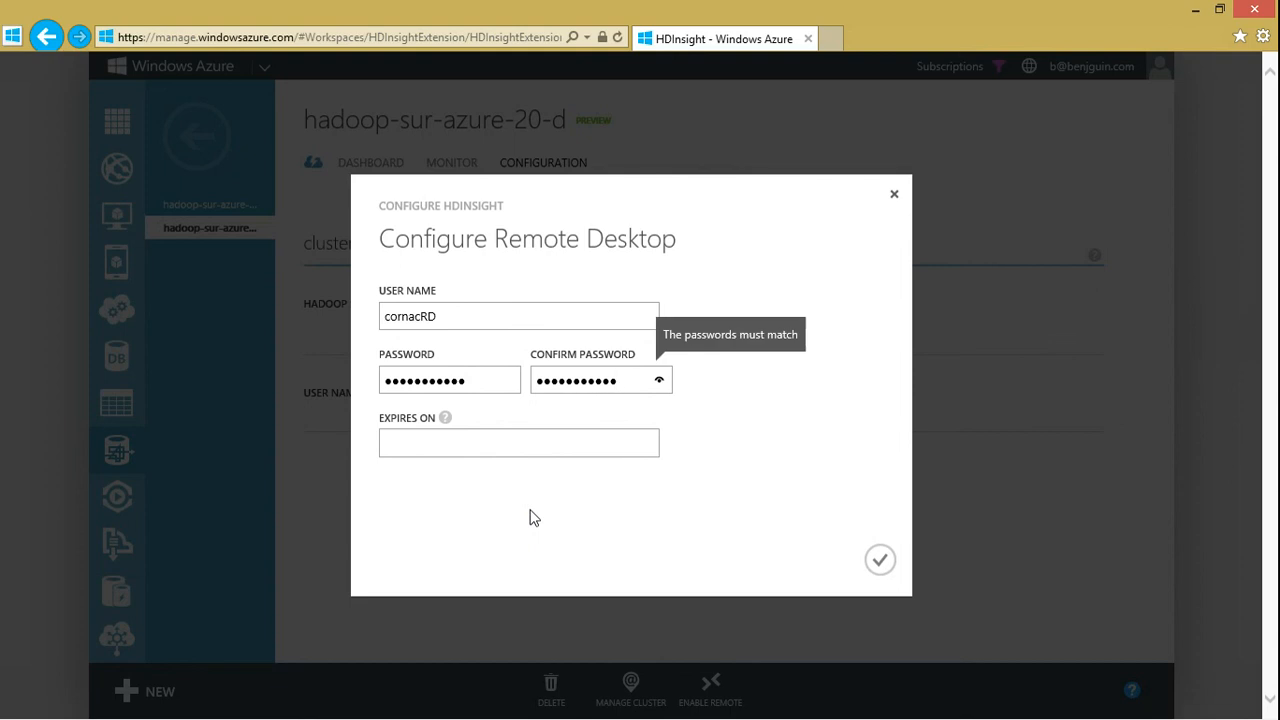
Set the remote access expiry date to 2013-10-19 and submit the Remote Desktop configuration
{"action": "left_click", "coordinate": [487, 438]}
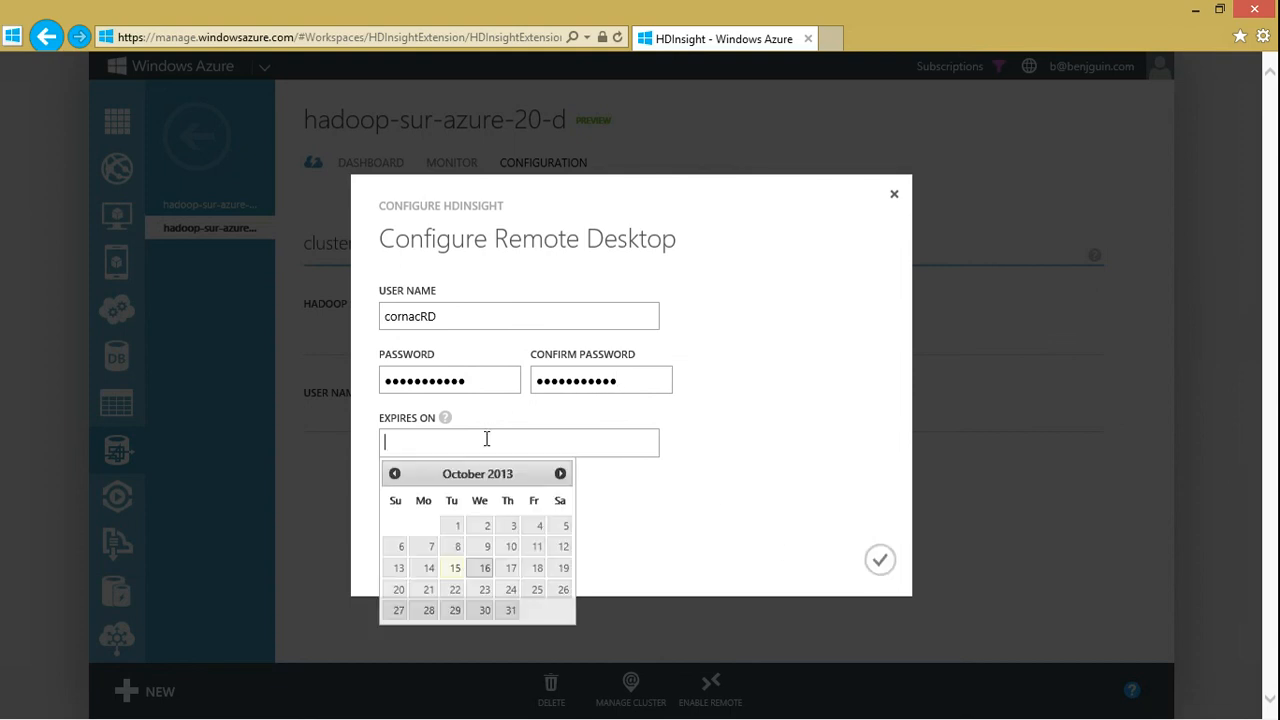
{"action": "left_click", "coordinate": [561, 568]}
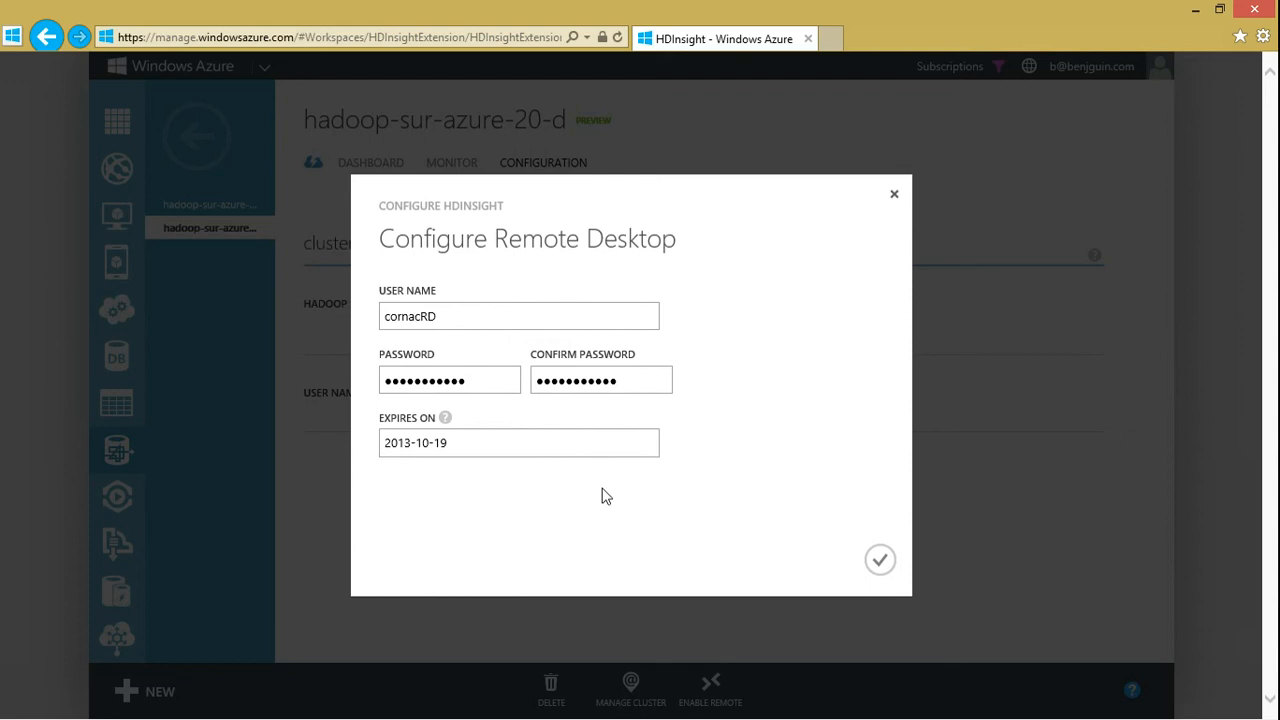
{"action": "left_click", "coordinate": [876, 560]}
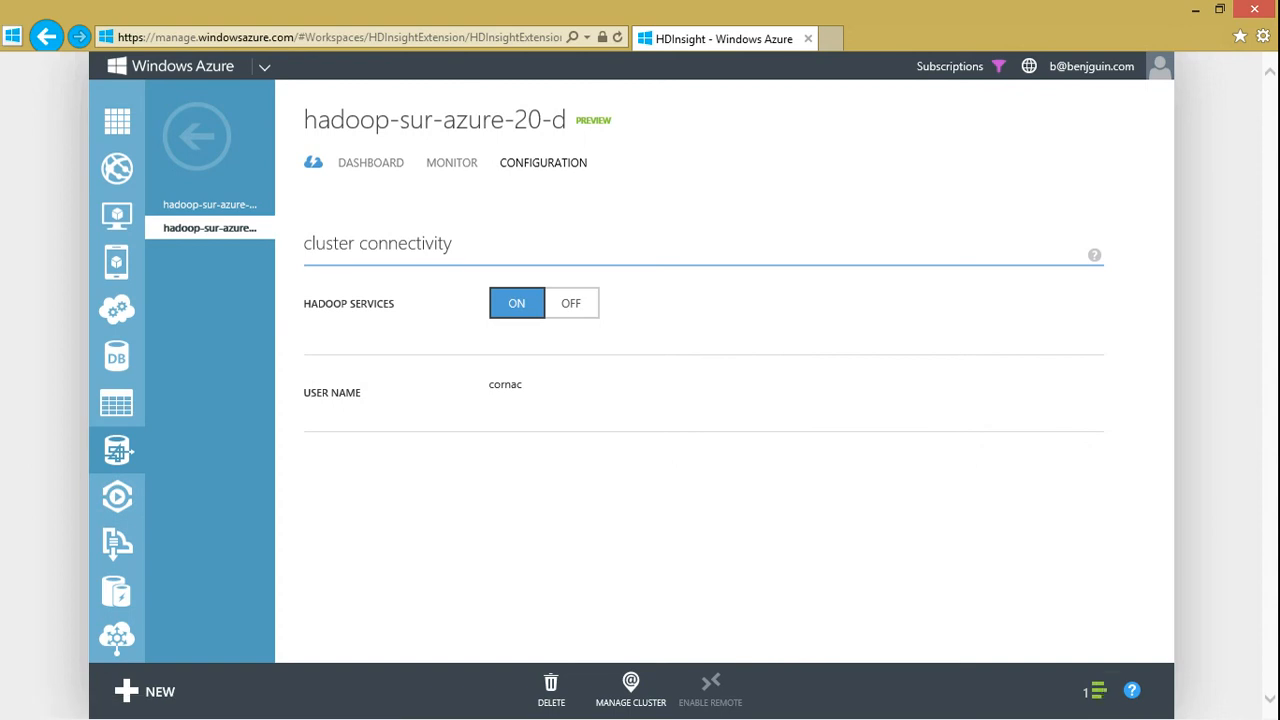
Switch to the result.xlsx workbook in Excel and enlarge the total_nb_hits by ville map to fill the Power View3 report
{"action": "key", "text": "alt+Tab"}
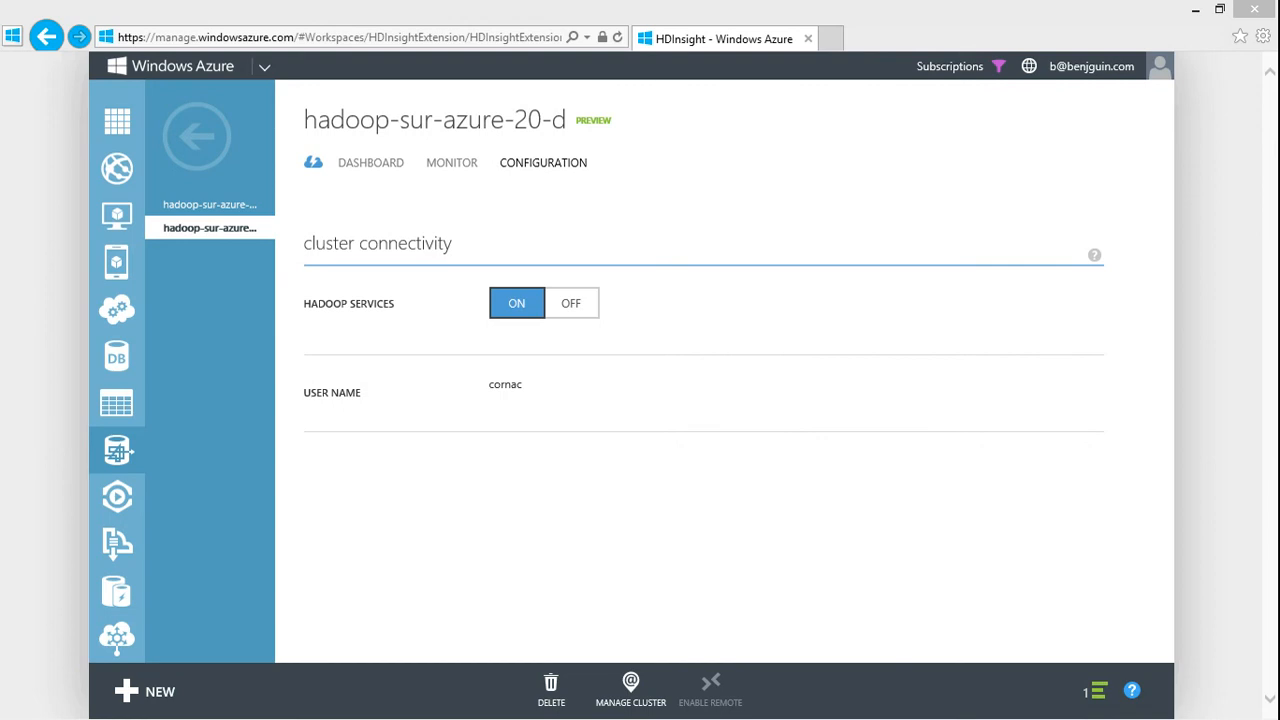
{"action": "left_click_drag", "start_coordinate": [672, 0], "coordinate": [821, 204]}
{"action": "double_click", "coordinate": [821, 204]}
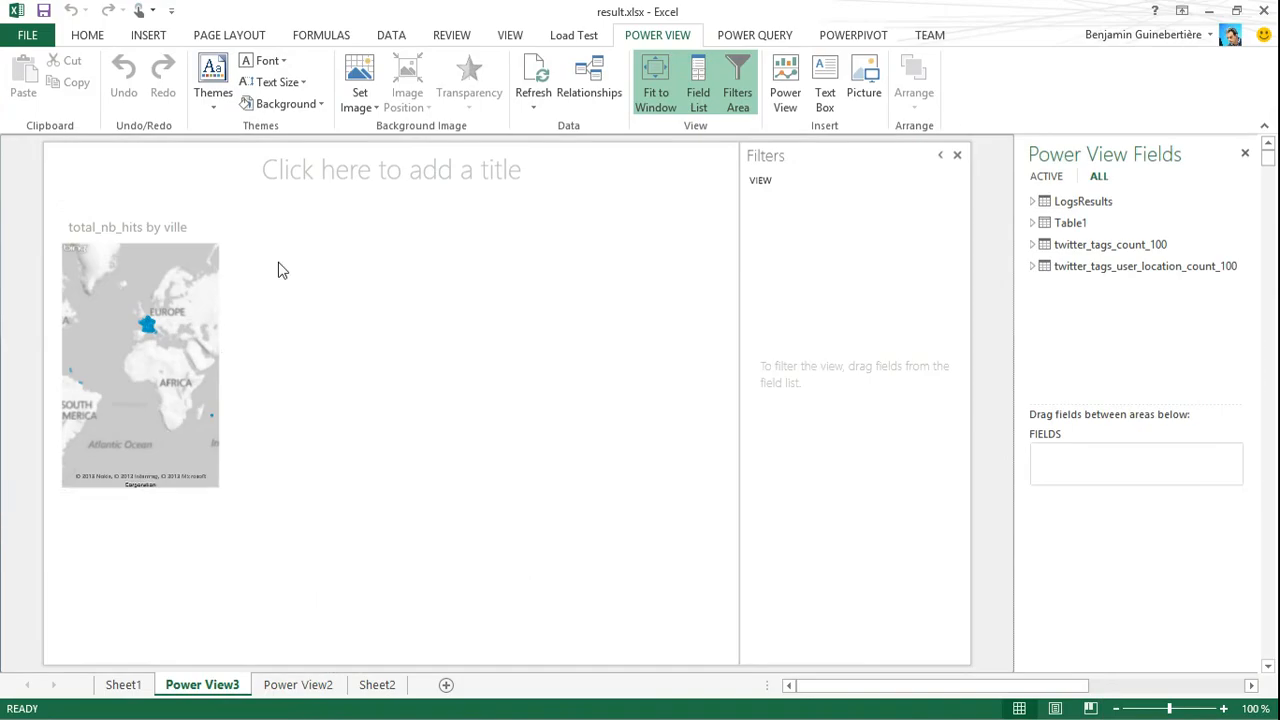
{"action": "mouse_move", "coordinate": [209, 223]}
{"action": "left_click", "coordinate": [211, 203]}
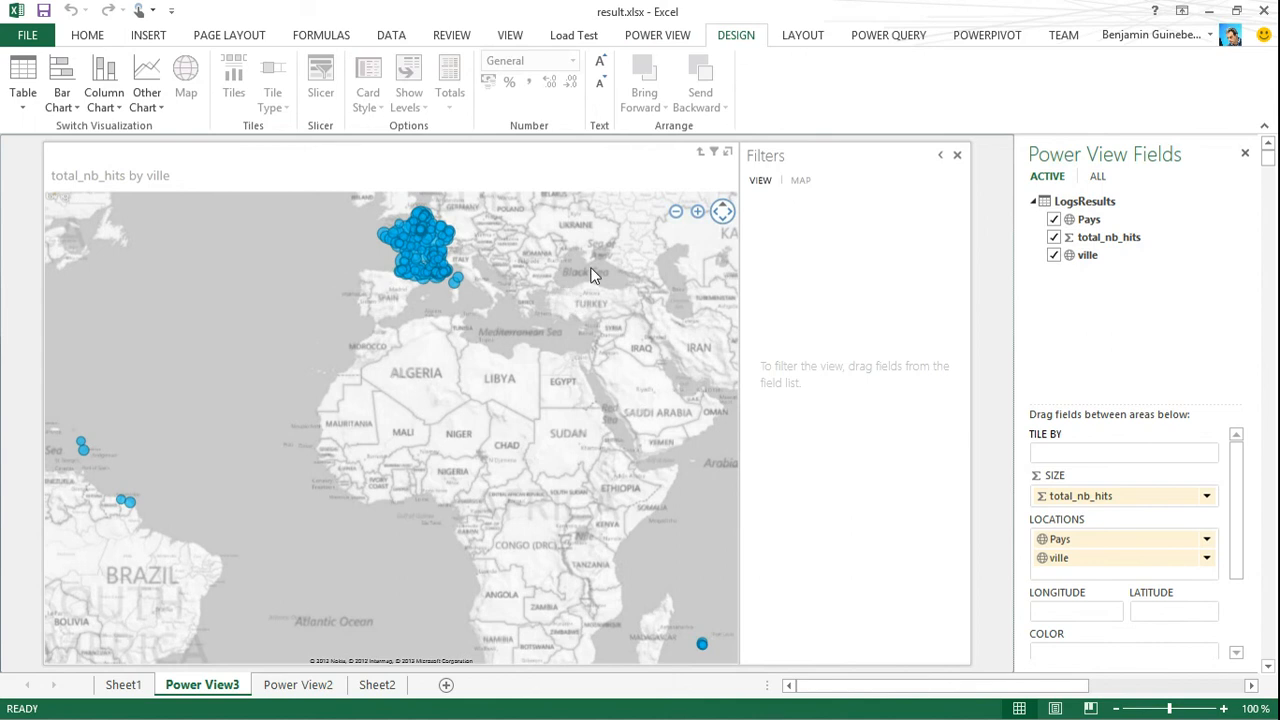
Show the LogsResults fields among all the tables and examine the hits by town over France on the map
{"action": "left_click", "coordinate": [1099, 176]}
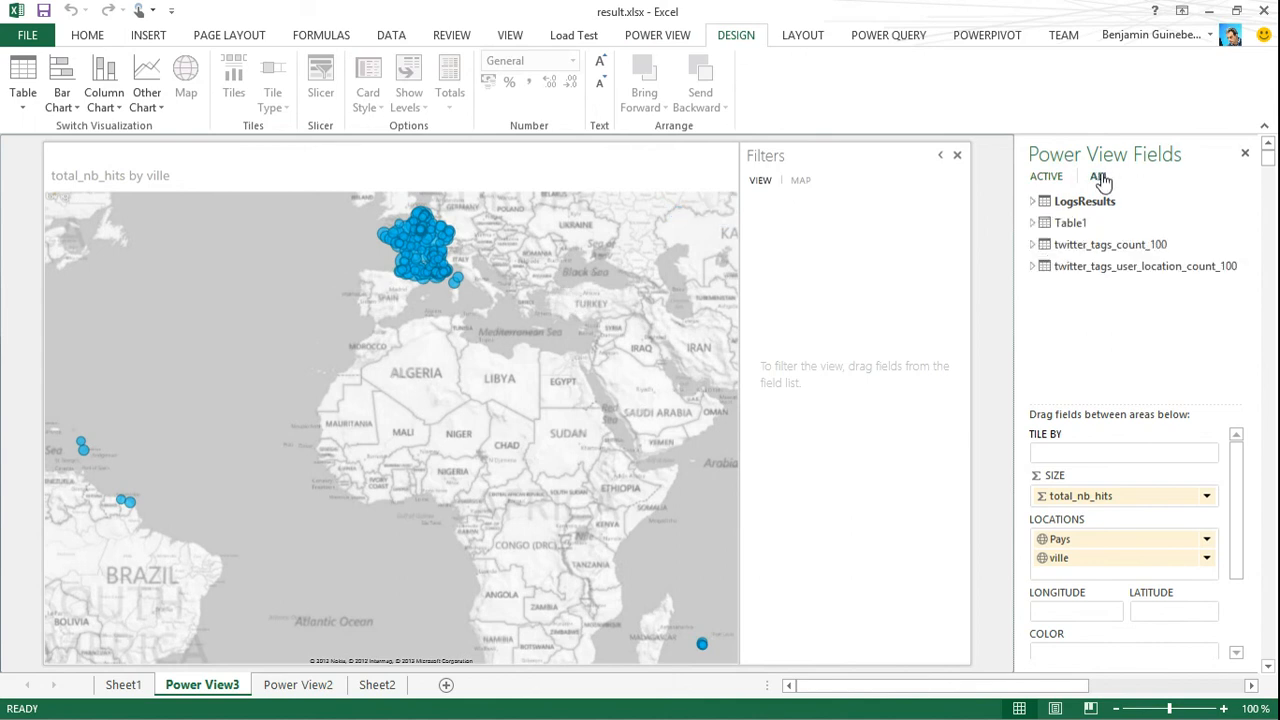
{"action": "left_click", "coordinate": [1033, 201]}
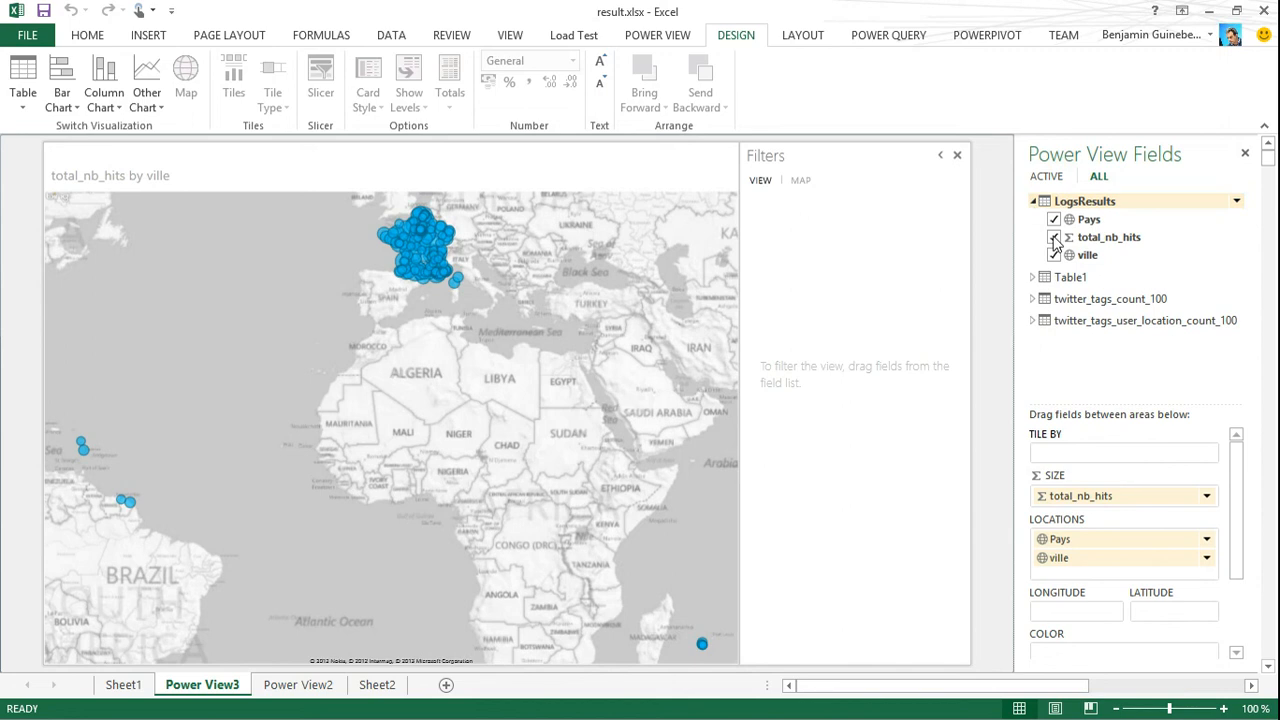
{"action": "scroll", "coordinate": [586, 292], "scroll_direction": "up", "scroll_amount": 4}
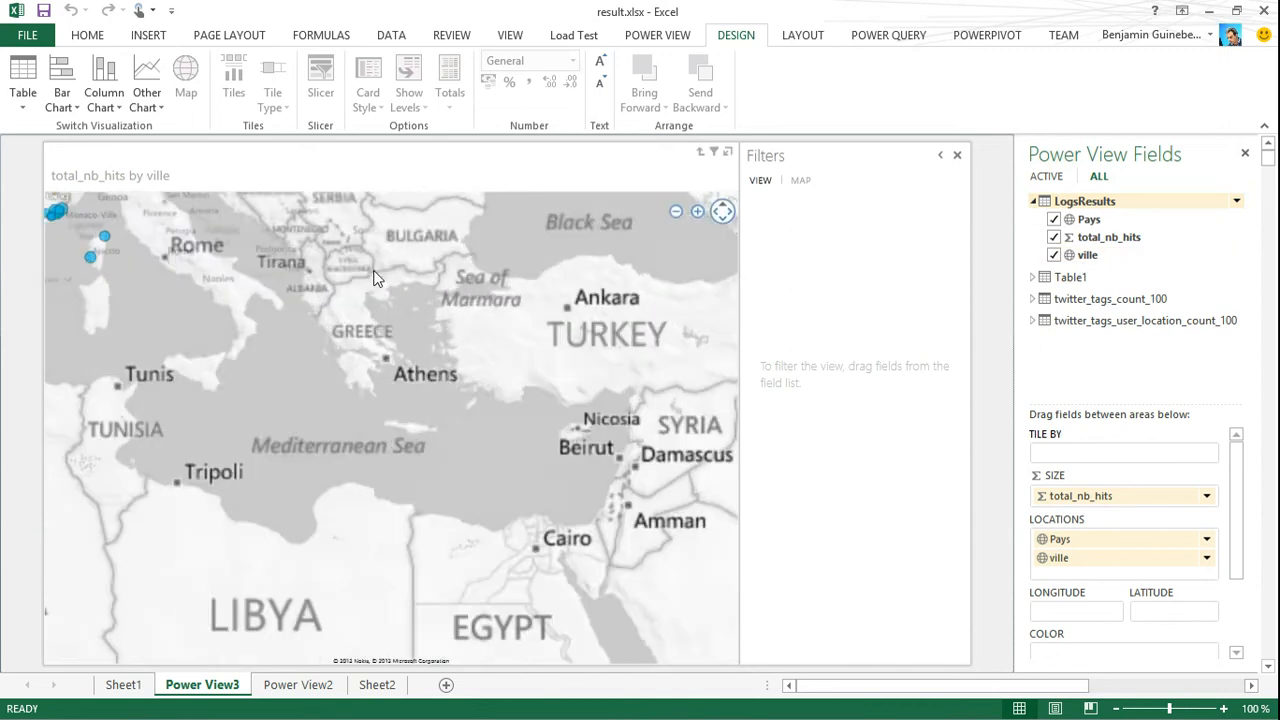
{"action": "left_click_drag", "start_coordinate": [359, 271], "coordinate": [560, 395]}
{"action": "left_click_drag", "start_coordinate": [240, 280], "coordinate": [468, 390]}
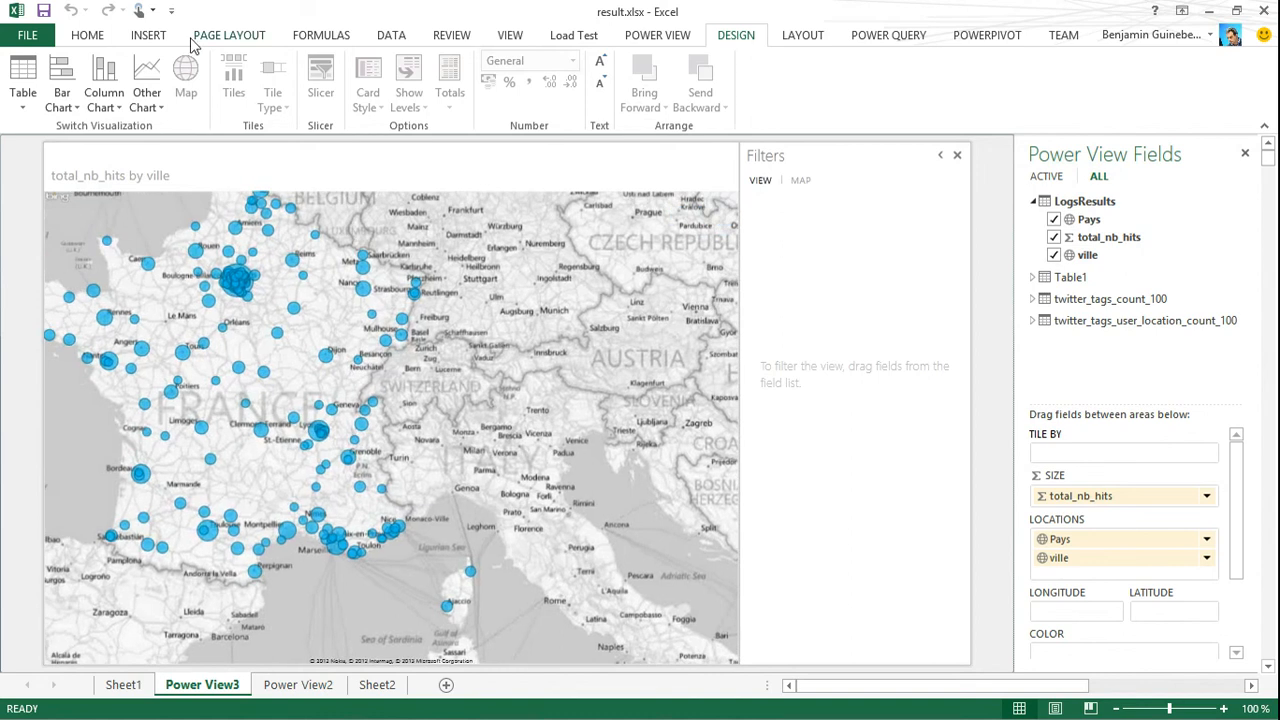
Launch Power Map from the result.xlsx workbook
{"action": "left_click", "coordinate": [148, 35]}
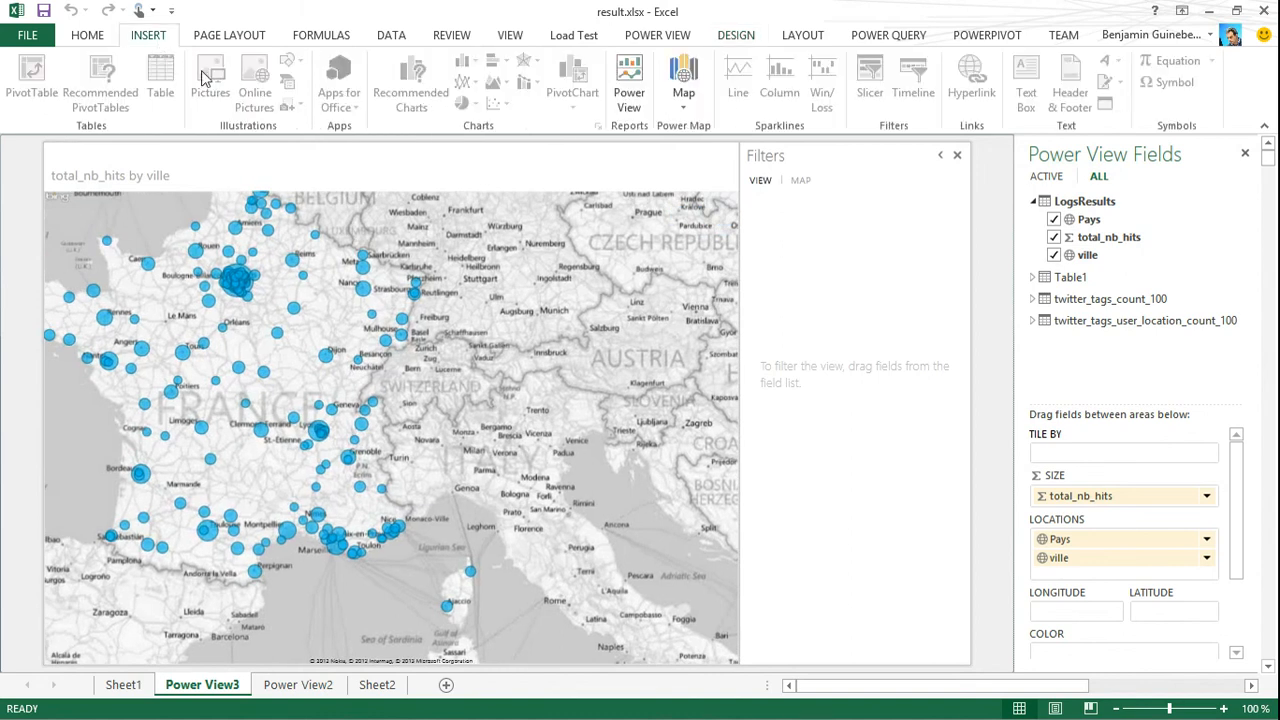
{"action": "left_click", "coordinate": [683, 98]}
{"action": "left_click", "coordinate": [711, 128]}
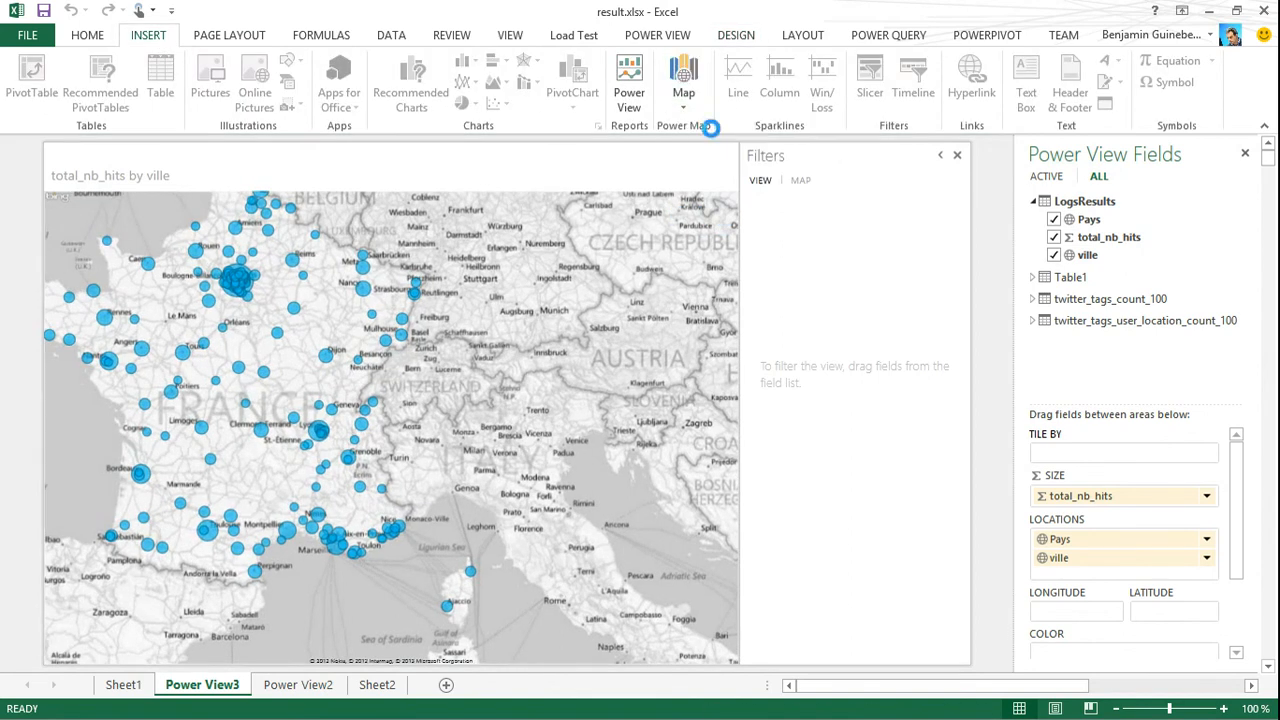
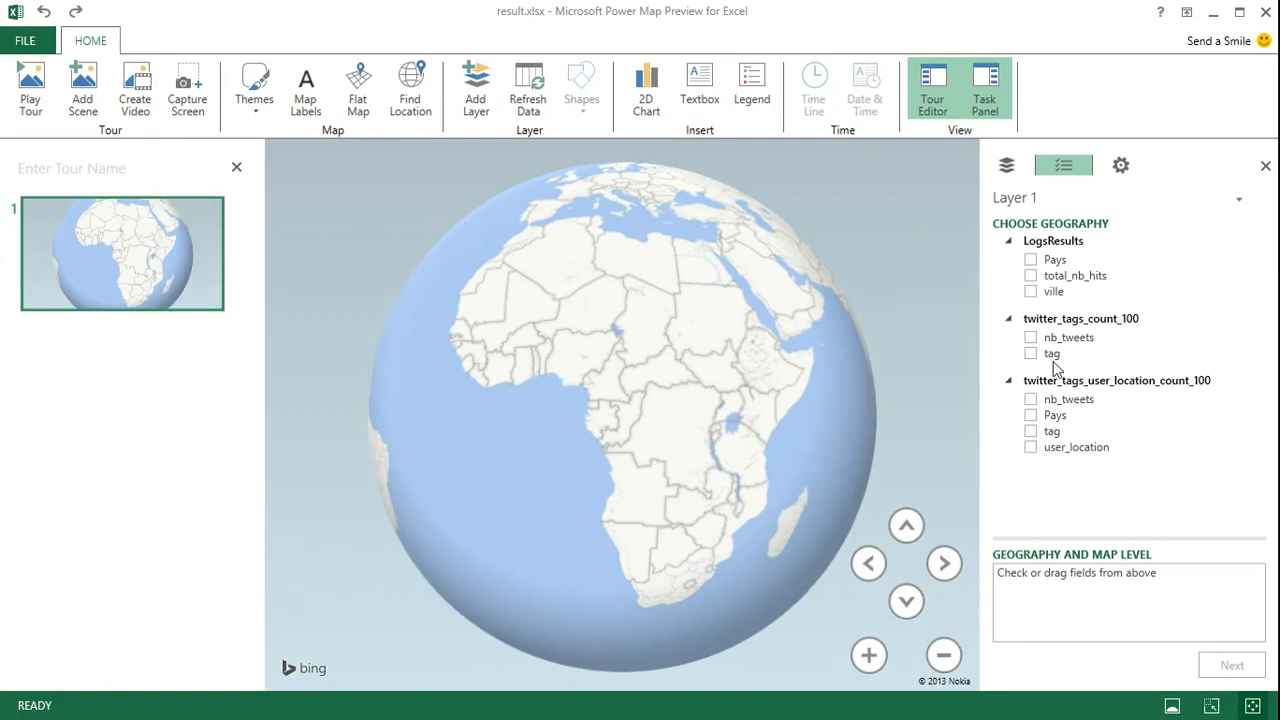
Map the twitter_tags_user_location_count_100 table by Pays and user_location at city level and proceed to the layer settings
{"action": "left_click", "coordinate": [1030, 415]}
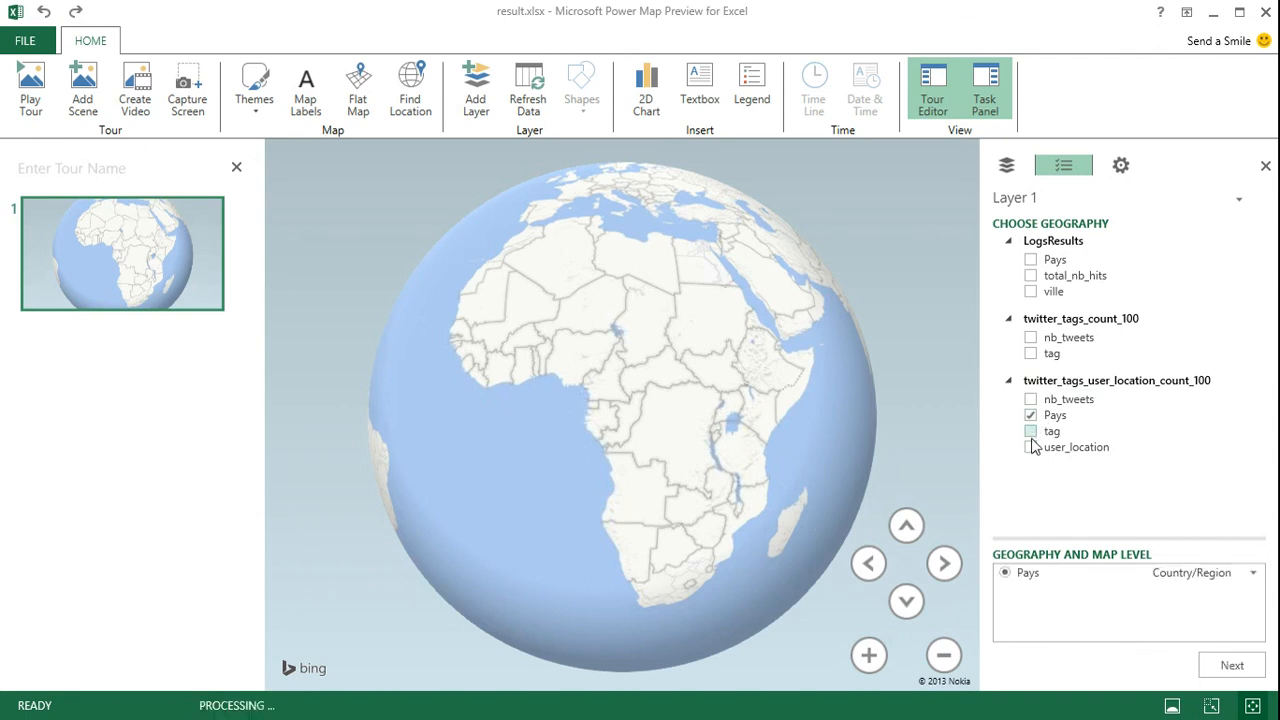
{"action": "left_click", "coordinate": [1030, 447]}
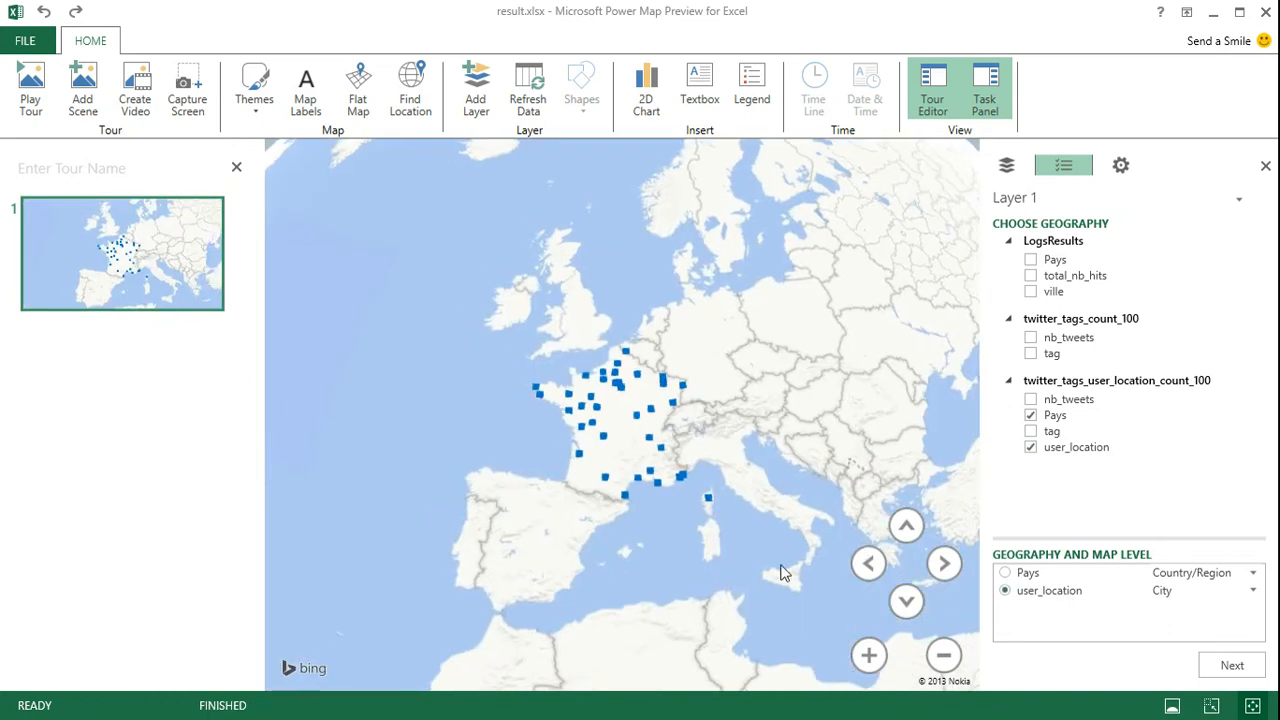
{"action": "left_click", "coordinate": [1228, 670]}
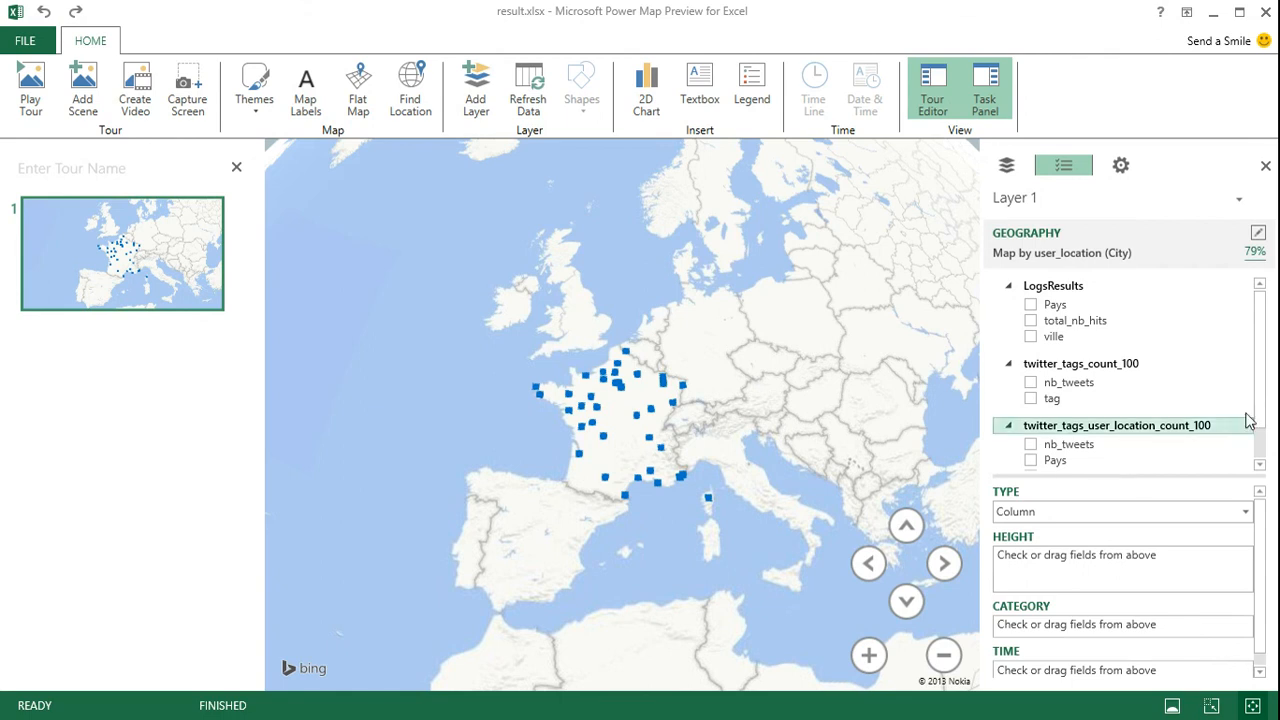
Use nb_tweets from twitter_tags_user_location_count_100 as the column height and close the Layer 1 legend
{"action": "left_click_drag", "start_coordinate": [1259, 376], "coordinate": [1257, 422]}
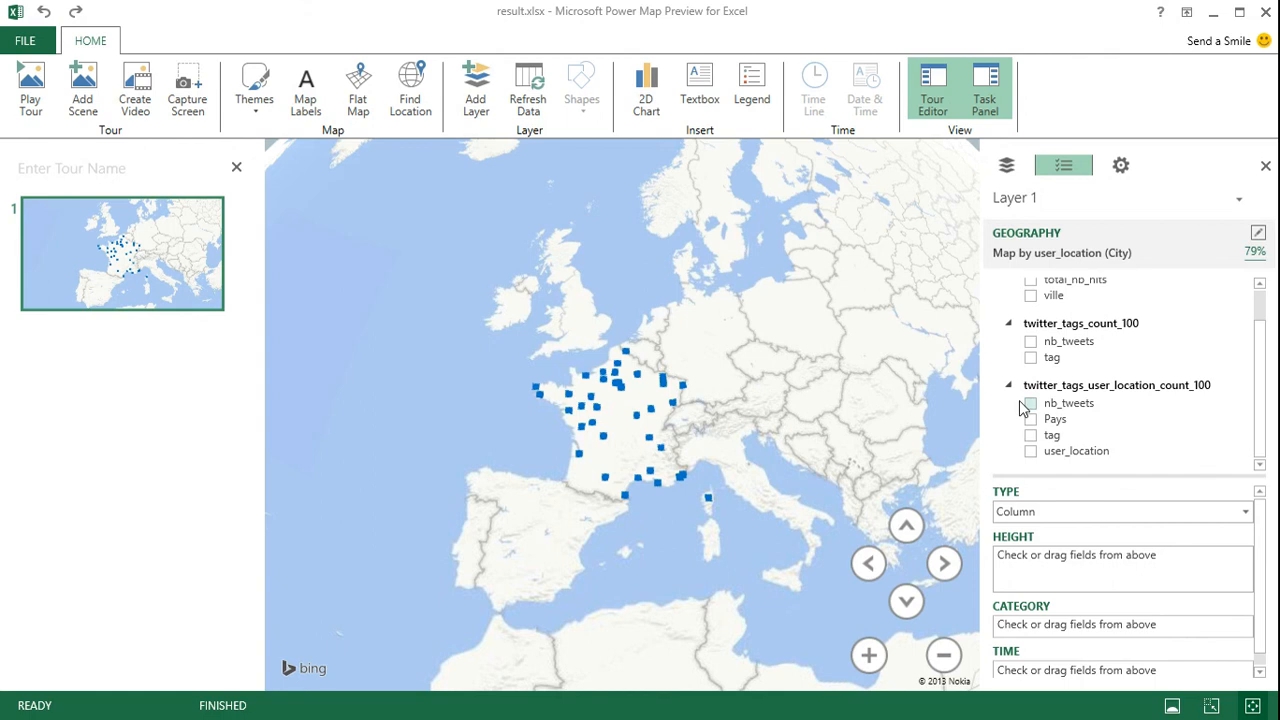
{"action": "left_click", "coordinate": [1030, 403]}
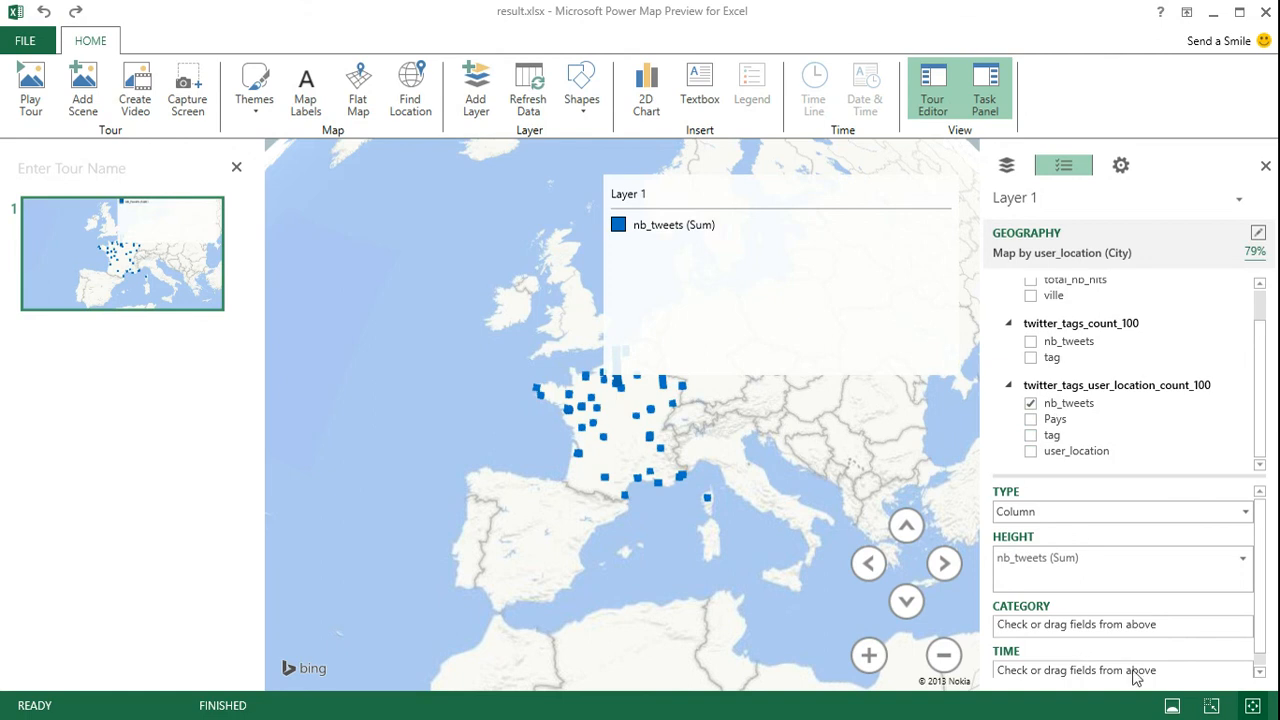
{"action": "left_click", "coordinate": [743, 194]}
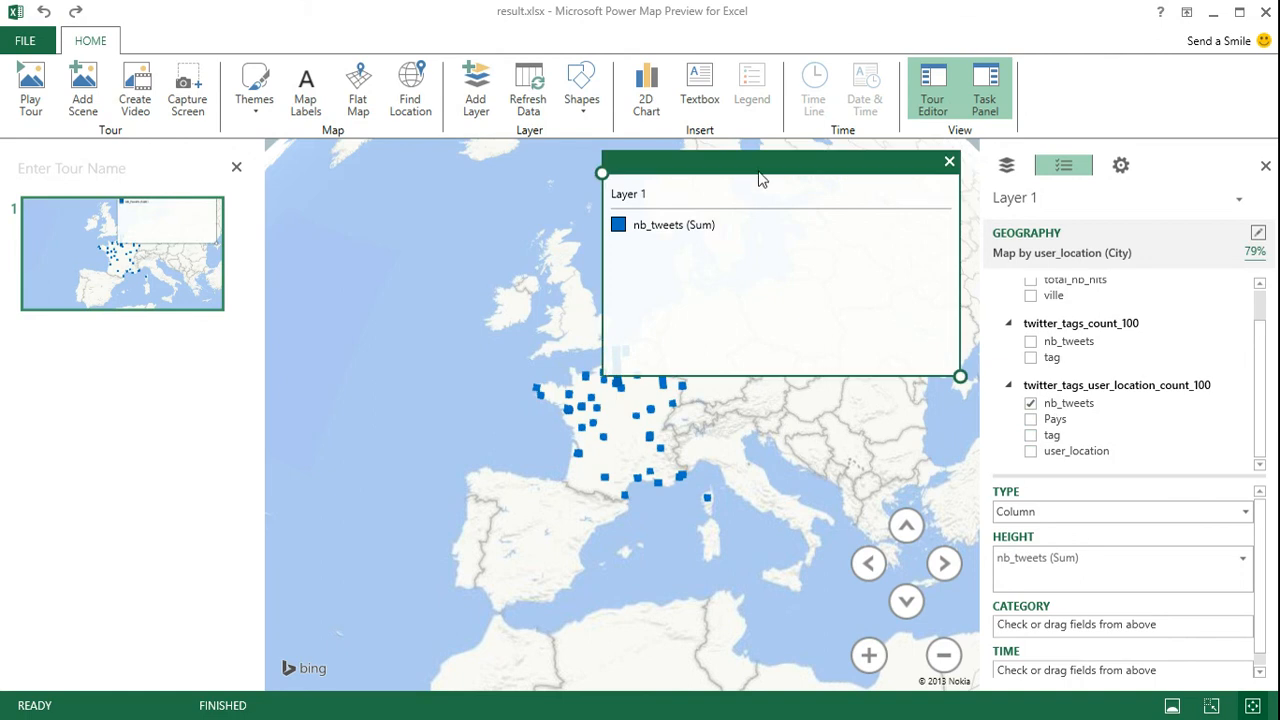
{"action": "left_click", "coordinate": [949, 162]}
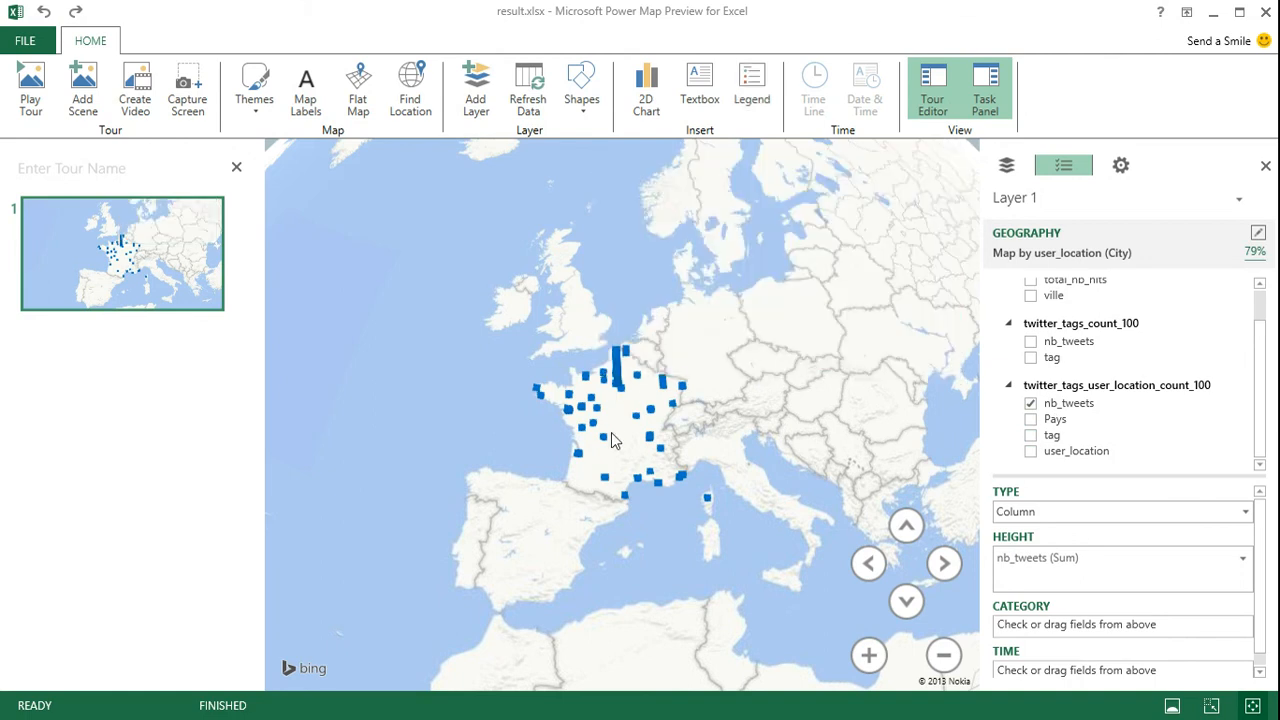
Examine the nb_tweets columns over France on the globe from different tilts and distances
{"action": "left_click", "coordinate": [906, 525]}
{"action": "left_click", "coordinate": [906, 525]}
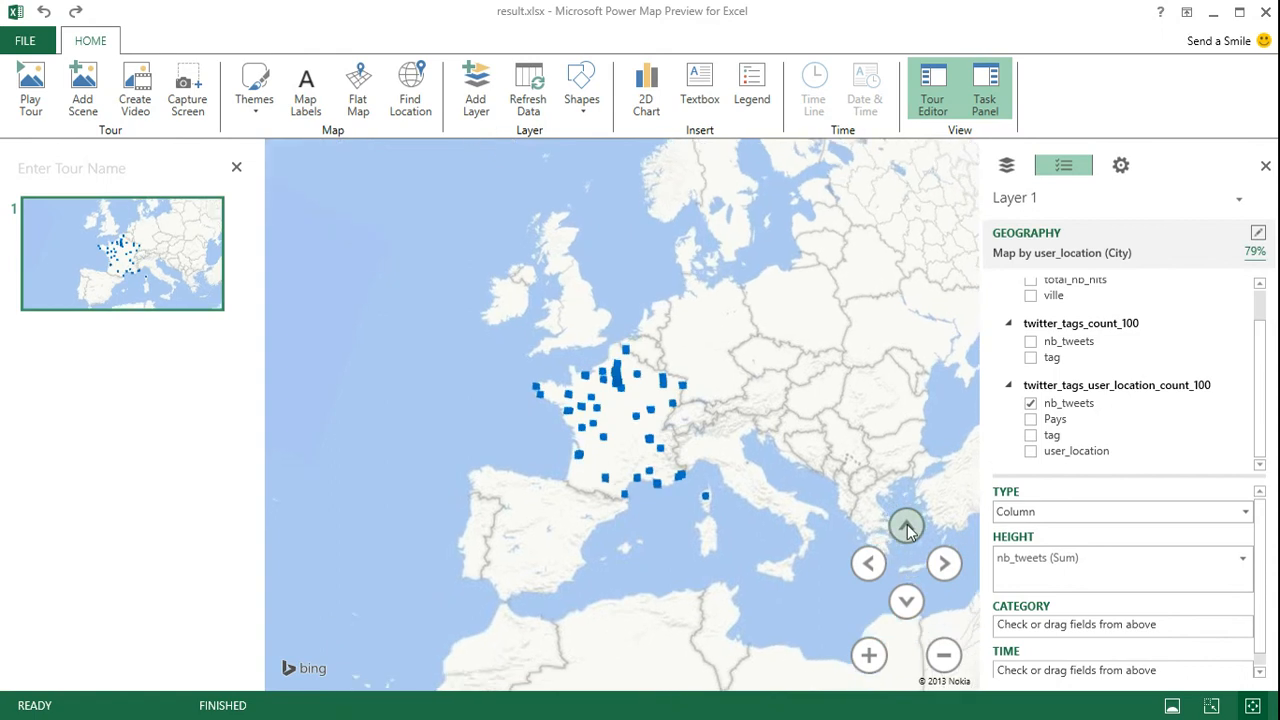
{"action": "left_click", "coordinate": [869, 653]}
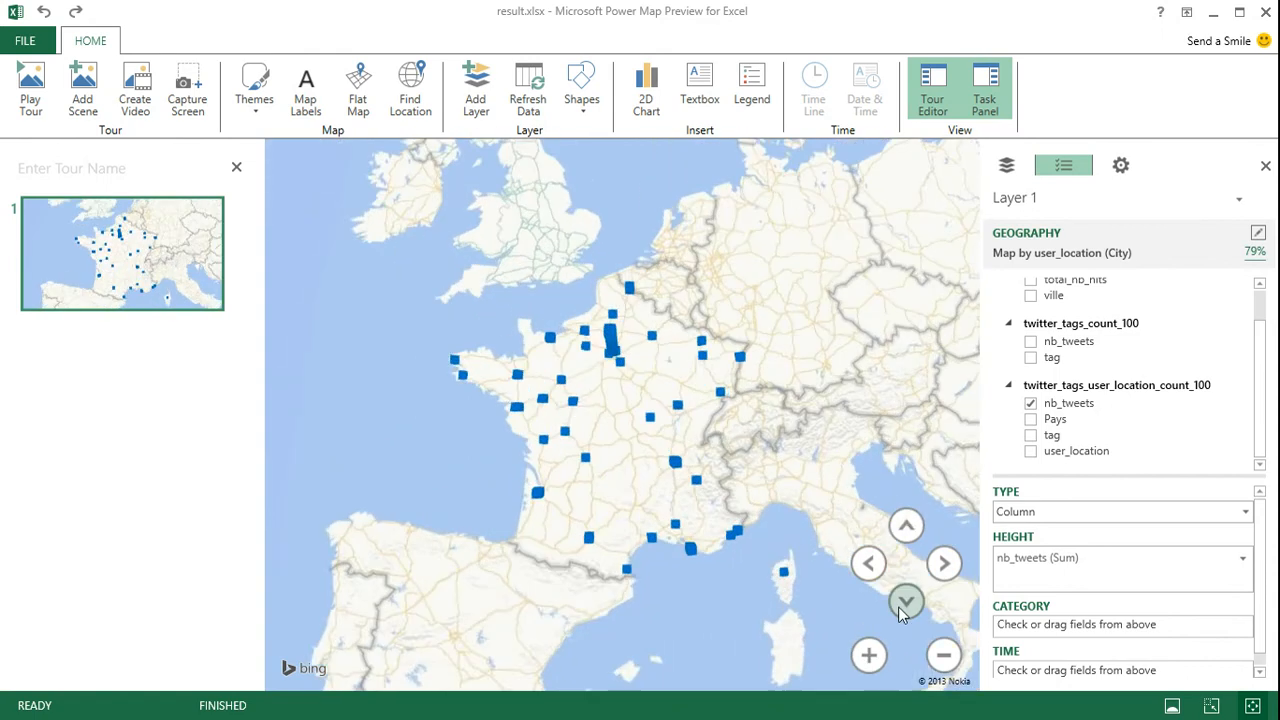
{"action": "left_click", "coordinate": [905, 601]}
{"action": "left_click", "coordinate": [869, 655]}
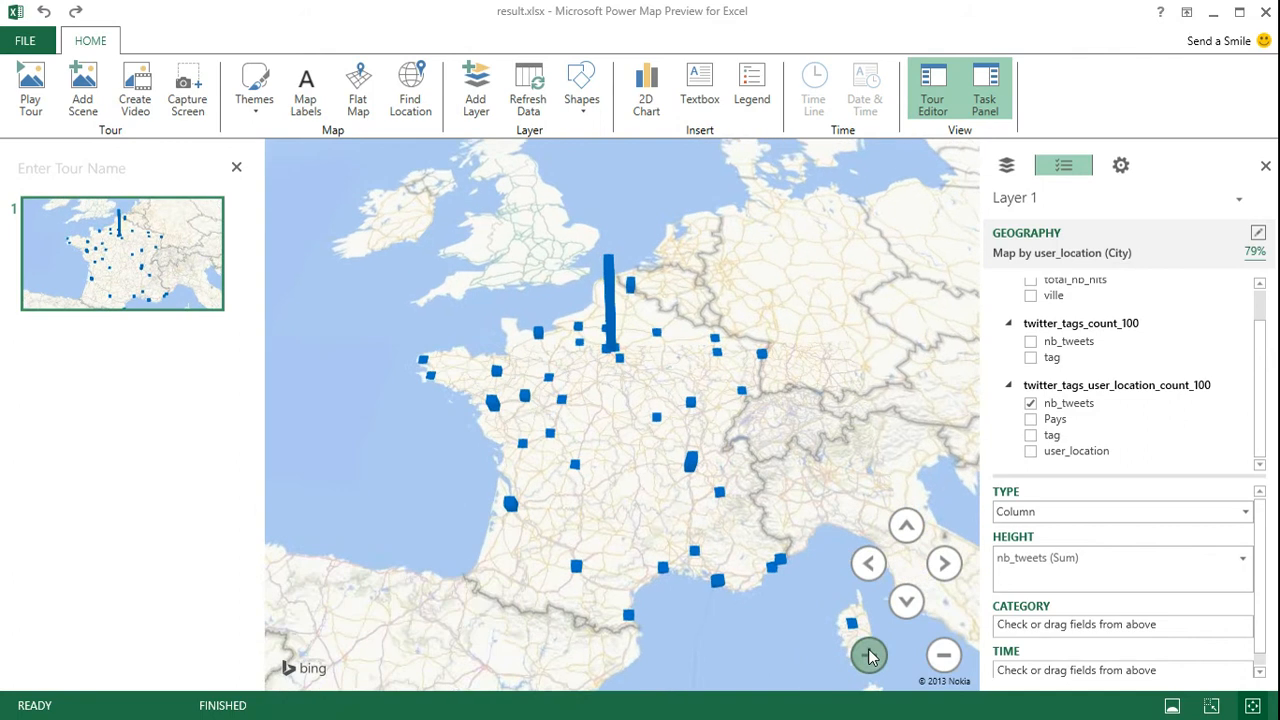
{"action": "left_click", "coordinate": [869, 655]}
{"action": "left_click_drag", "start_coordinate": [646, 379], "coordinate": [702, 462]}
{"action": "scroll", "coordinate": [675, 314], "scroll_direction": "down", "scroll_amount": 10}
{"action": "scroll", "coordinate": [677, 314], "scroll_direction": "up", "scroll_amount": 10}
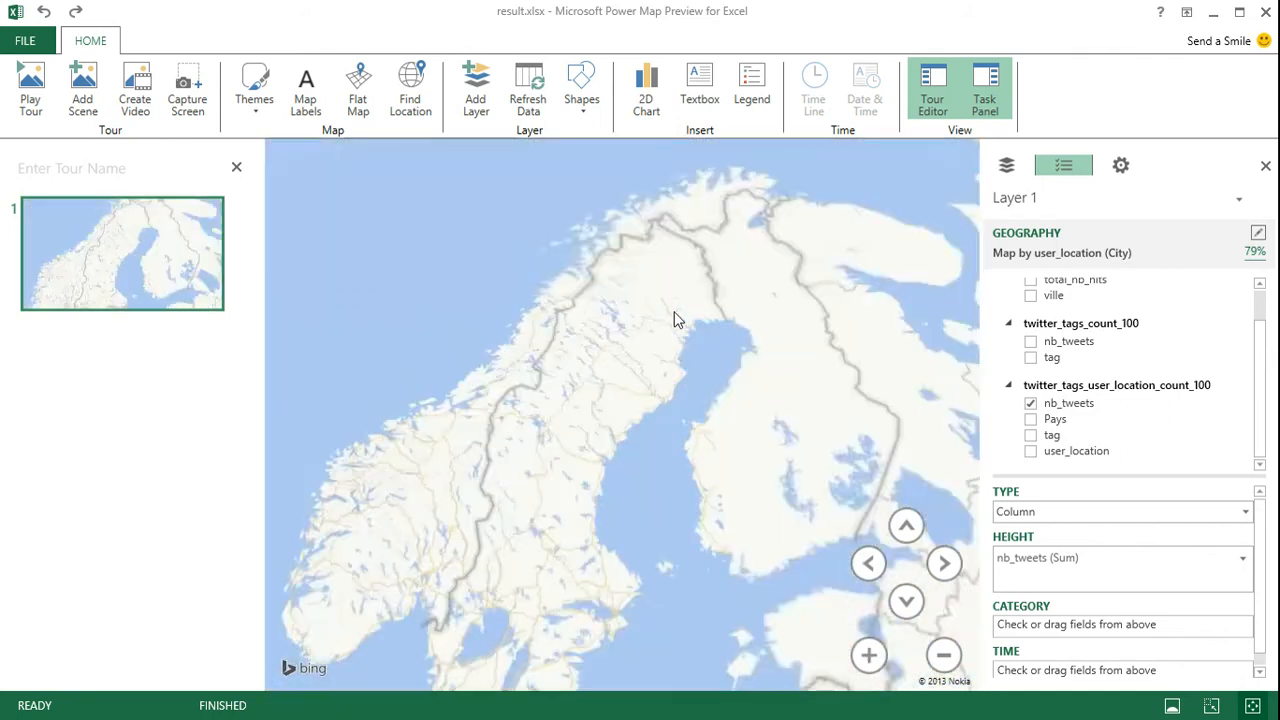
{"action": "scroll", "coordinate": [558, 433], "scroll_direction": "down", "scroll_amount": 8}
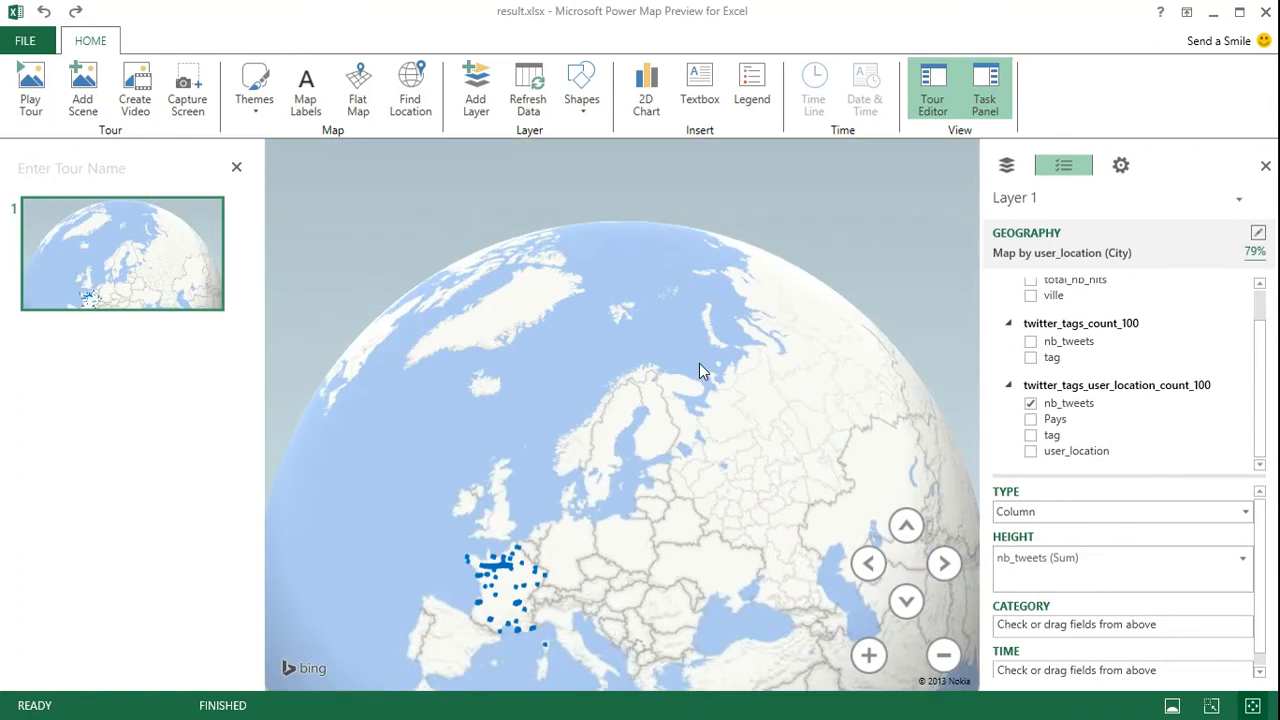
{"action": "scroll", "coordinate": [650, 362], "scroll_direction": "up", "scroll_amount": 5}
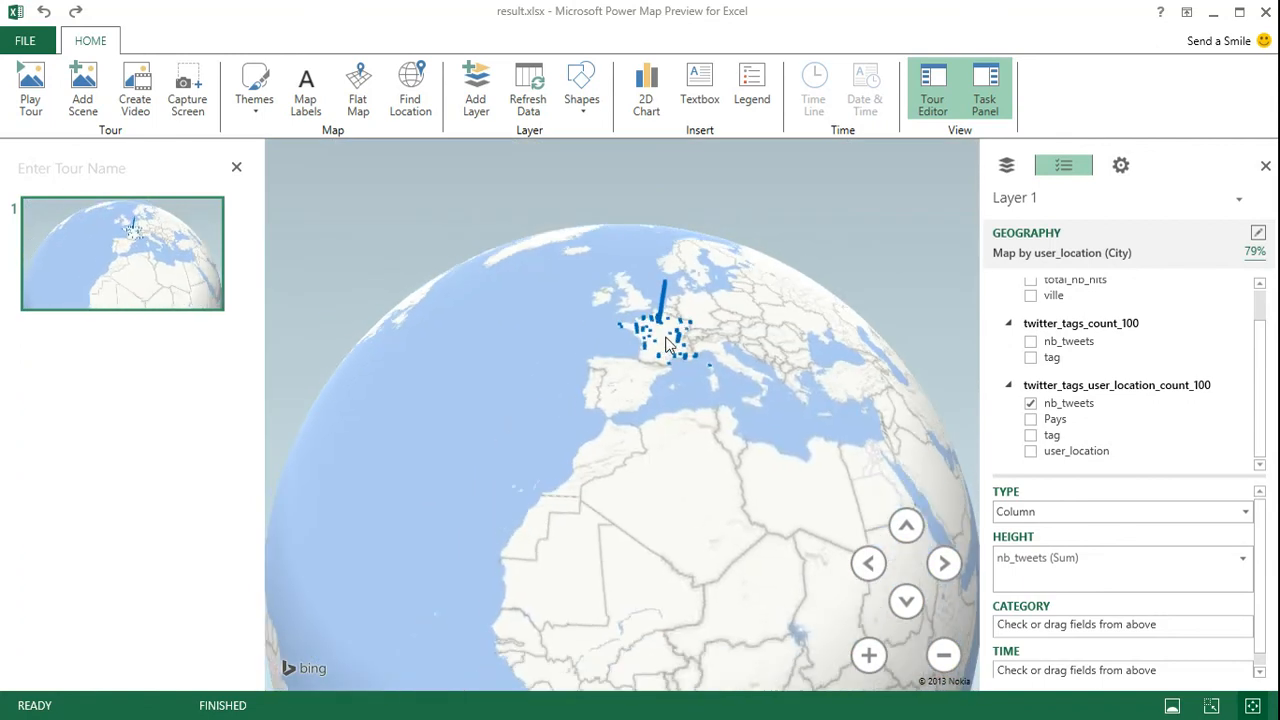
{"action": "scroll", "coordinate": [650, 362], "scroll_direction": "up", "scroll_amount": 6}
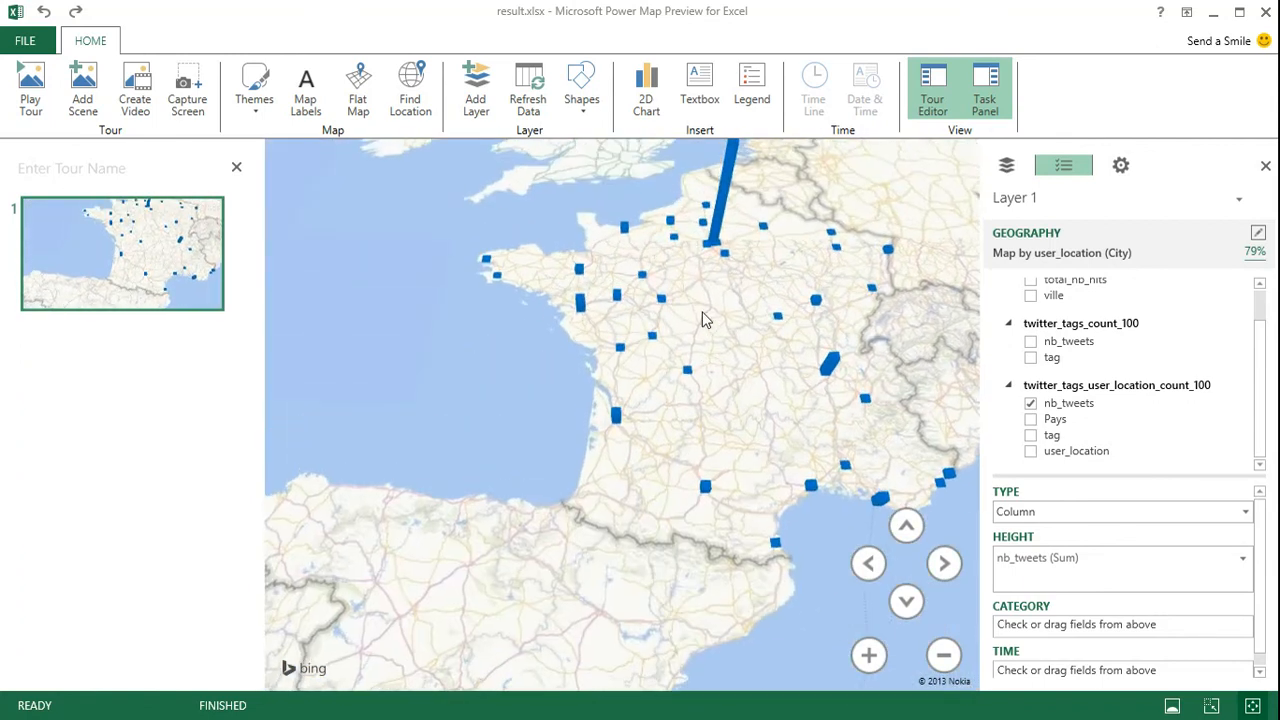
Inspect the tweet details of the Paris, Melun and Versailles columns on the map
{"action": "scroll", "coordinate": [702, 312], "scroll_direction": "up", "scroll_amount": 1}
{"action": "left_click_drag", "start_coordinate": [749, 322], "coordinate": [737, 545]}
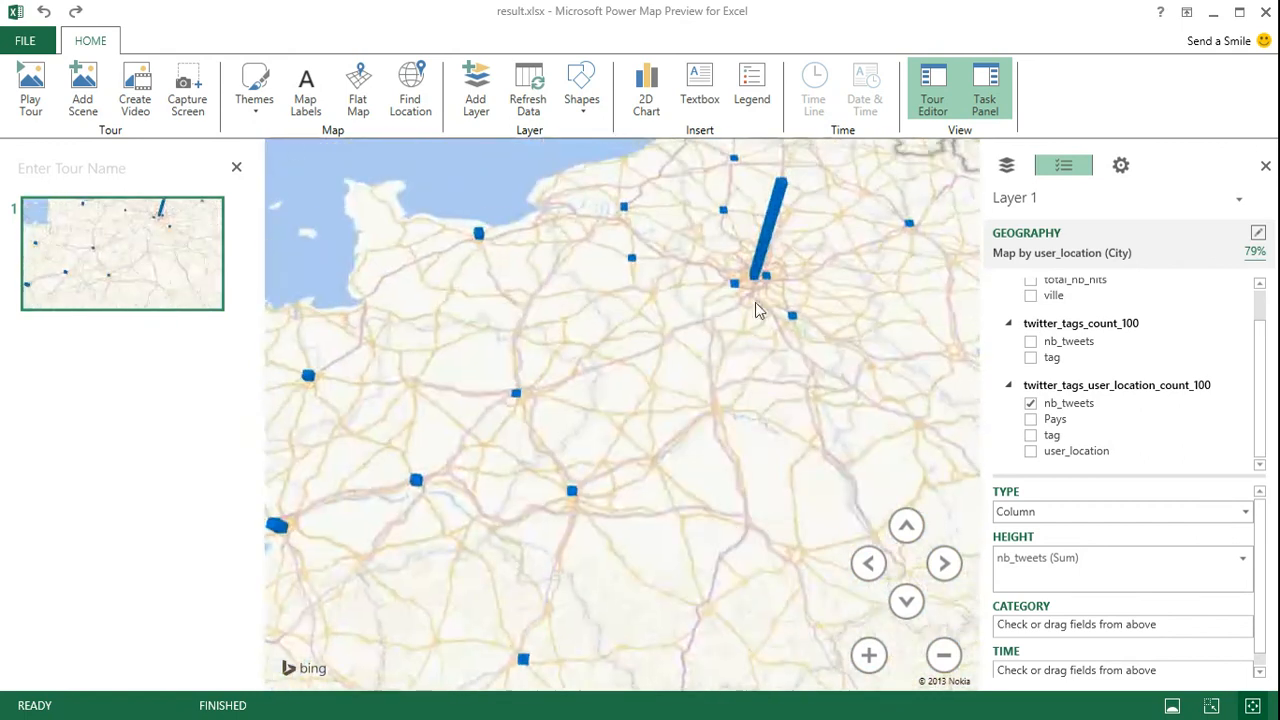
{"action": "mouse_move", "coordinate": [768, 250]}
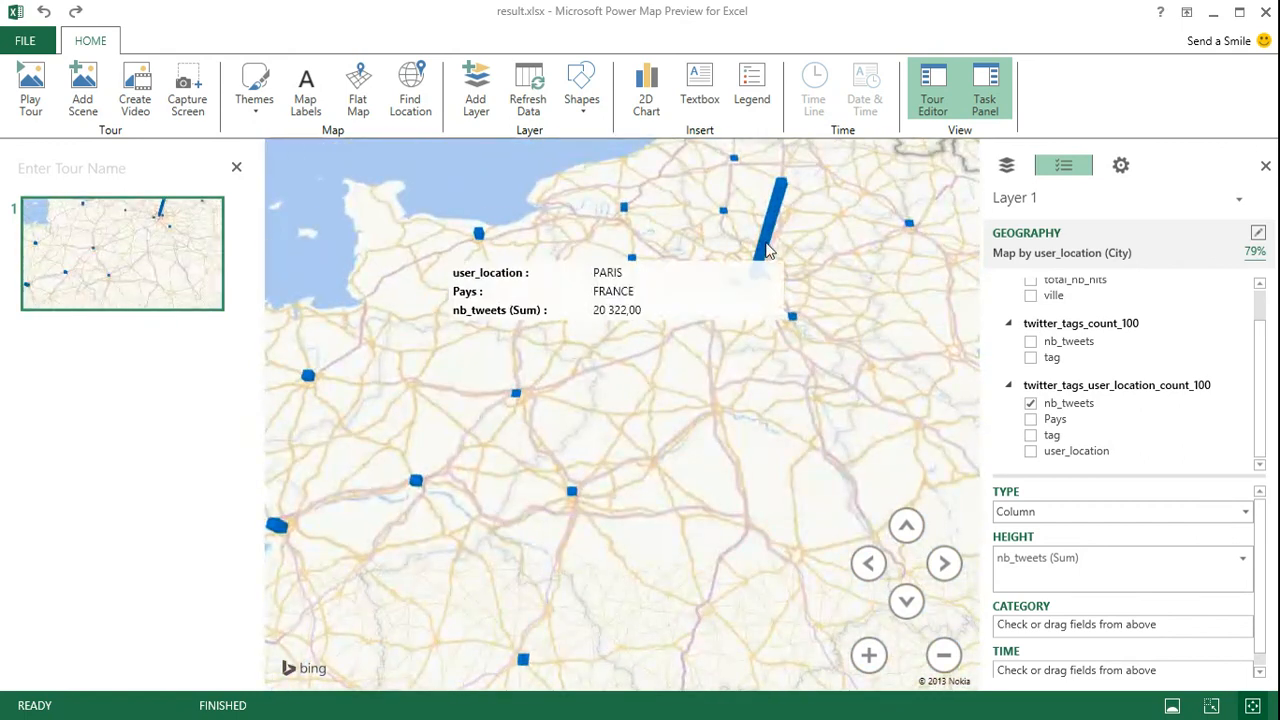
{"action": "mouse_move", "coordinate": [797, 316]}
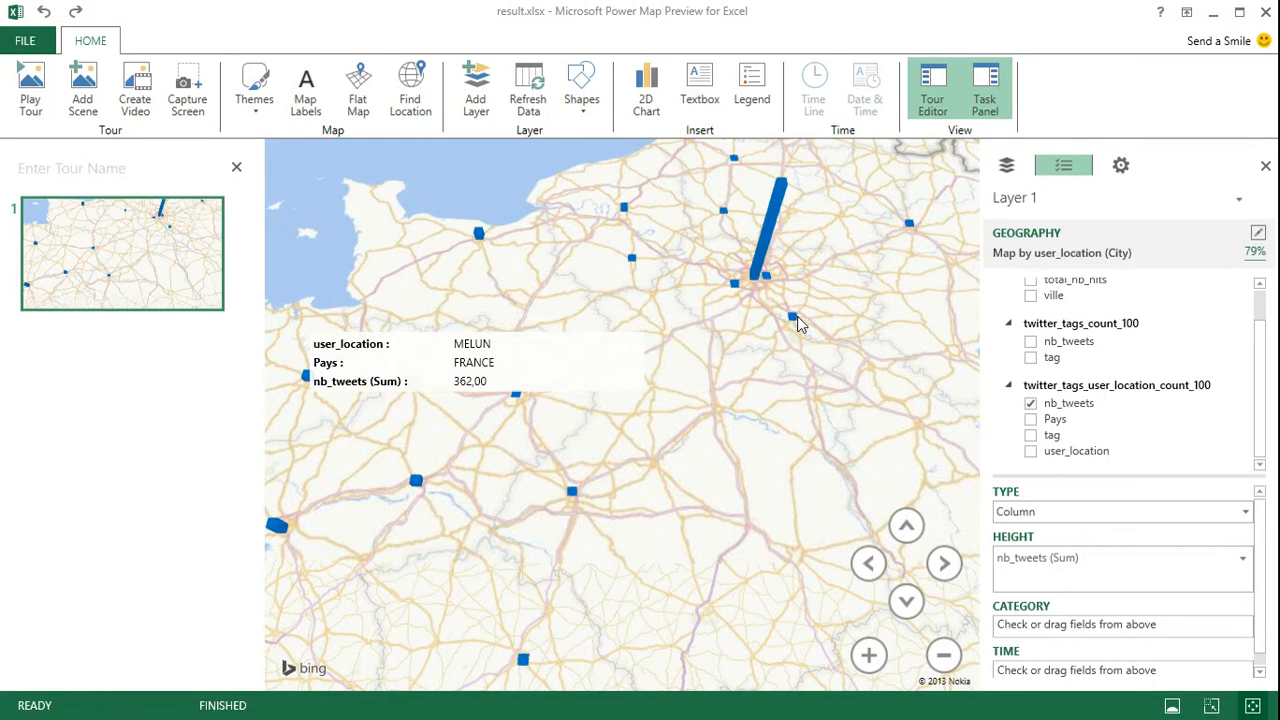
{"action": "mouse_move", "coordinate": [735, 285]}
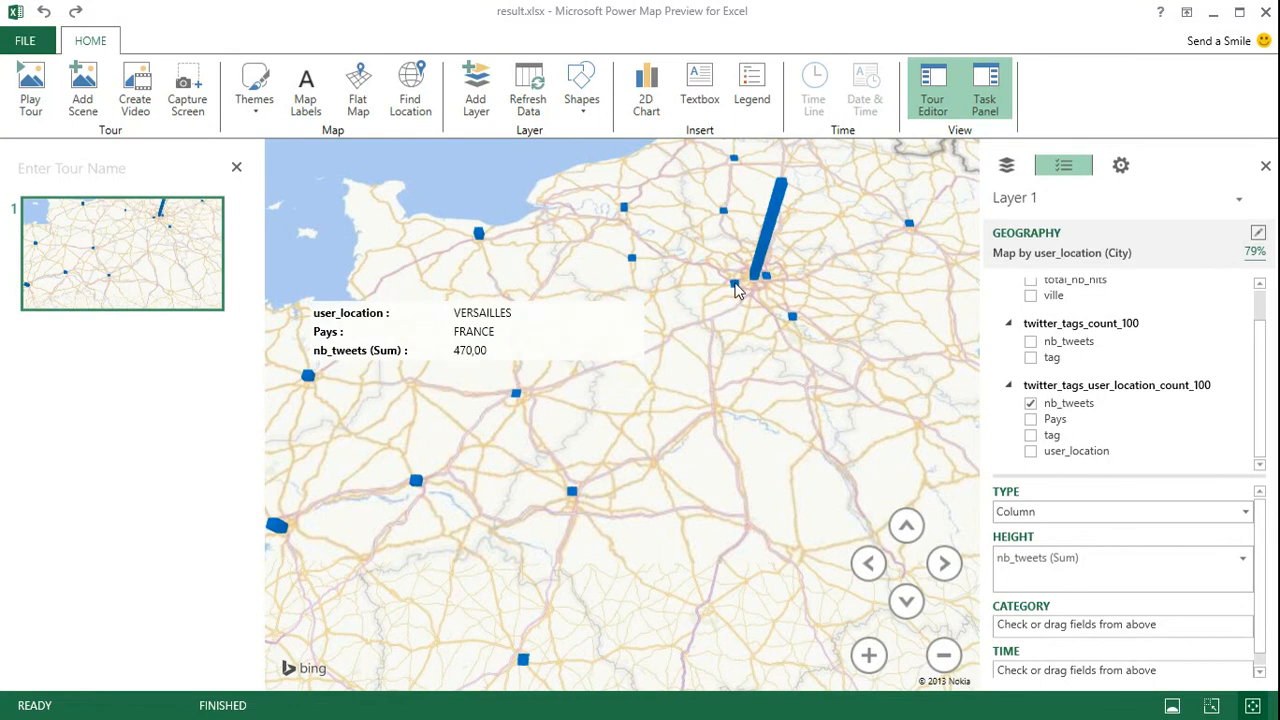
Examine the tweet columns around Paris at close range, including the details of the Versailles column
{"action": "scroll", "coordinate": [669, 466], "scroll_direction": "up", "scroll_amount": 5}
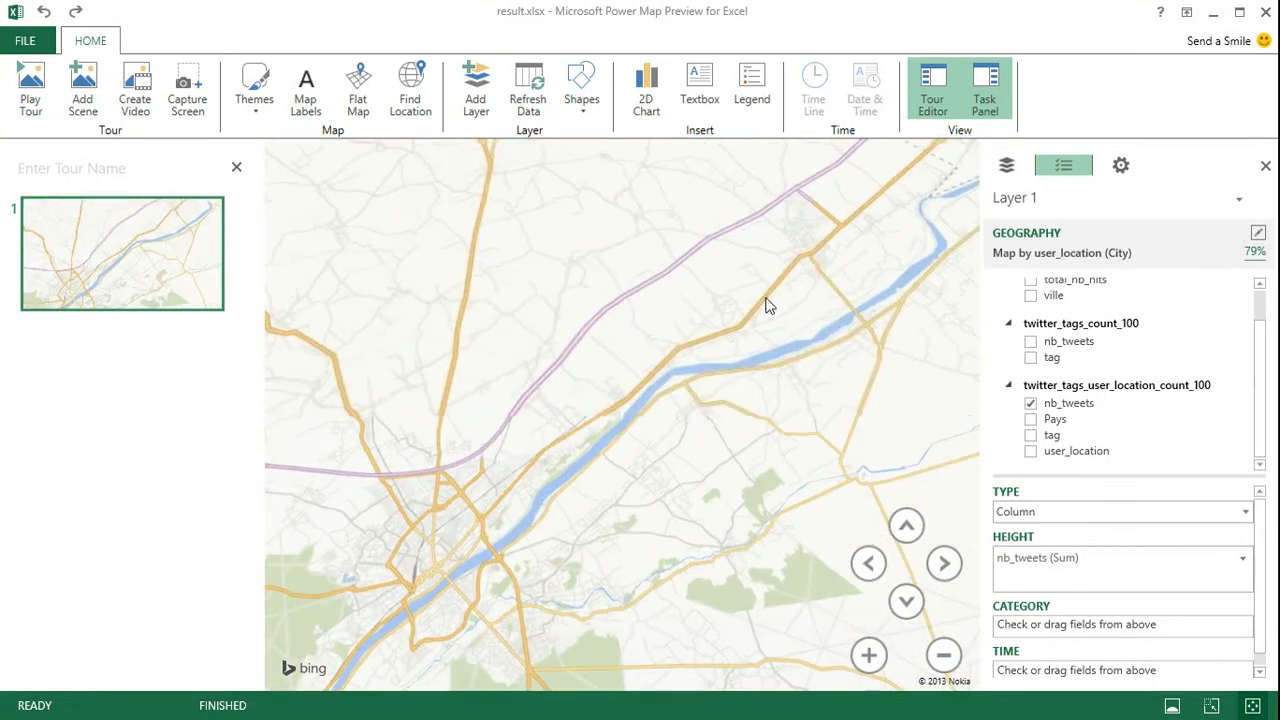
{"action": "left_click_drag", "start_coordinate": [766, 298], "coordinate": [556, 550]}
{"action": "left_click_drag", "start_coordinate": [824, 268], "coordinate": [600, 520]}
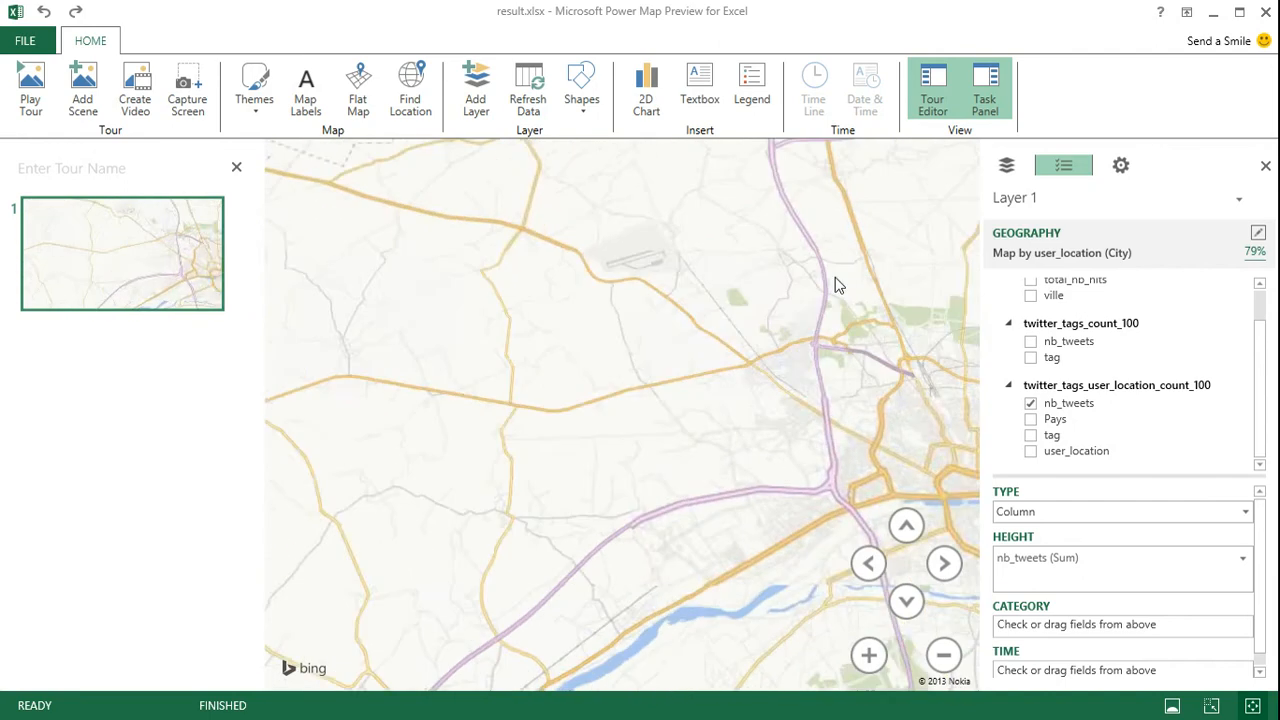
{"action": "scroll", "coordinate": [534, 491], "scroll_direction": "down", "scroll_amount": 10}
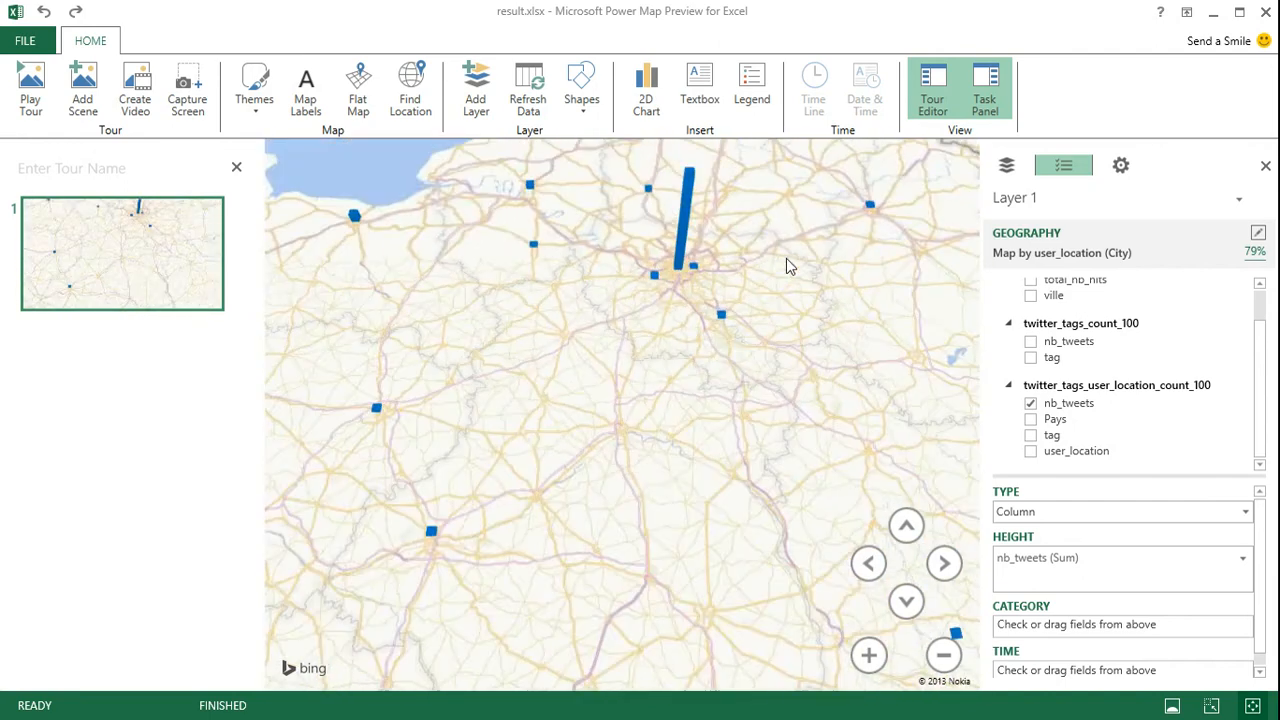
{"action": "scroll", "coordinate": [733, 289], "scroll_direction": "up", "scroll_amount": 5}
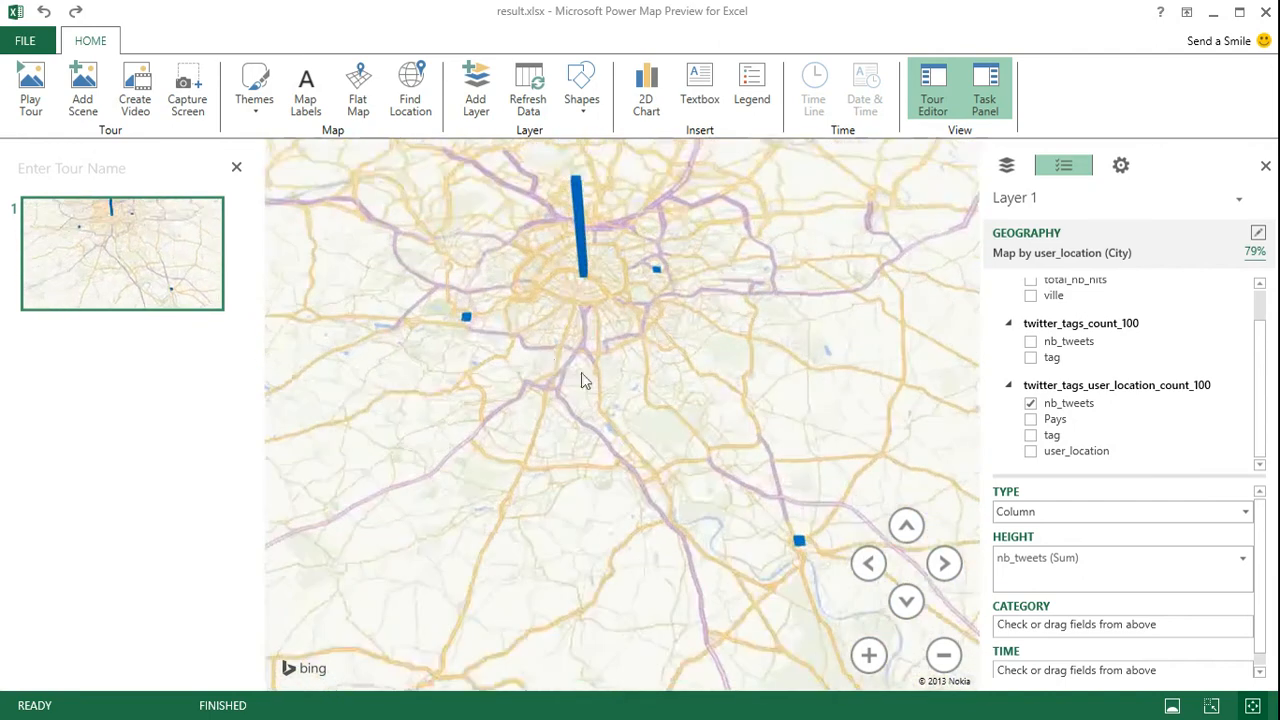
{"action": "scroll", "coordinate": [557, 366], "scroll_direction": "up", "scroll_amount": 5}
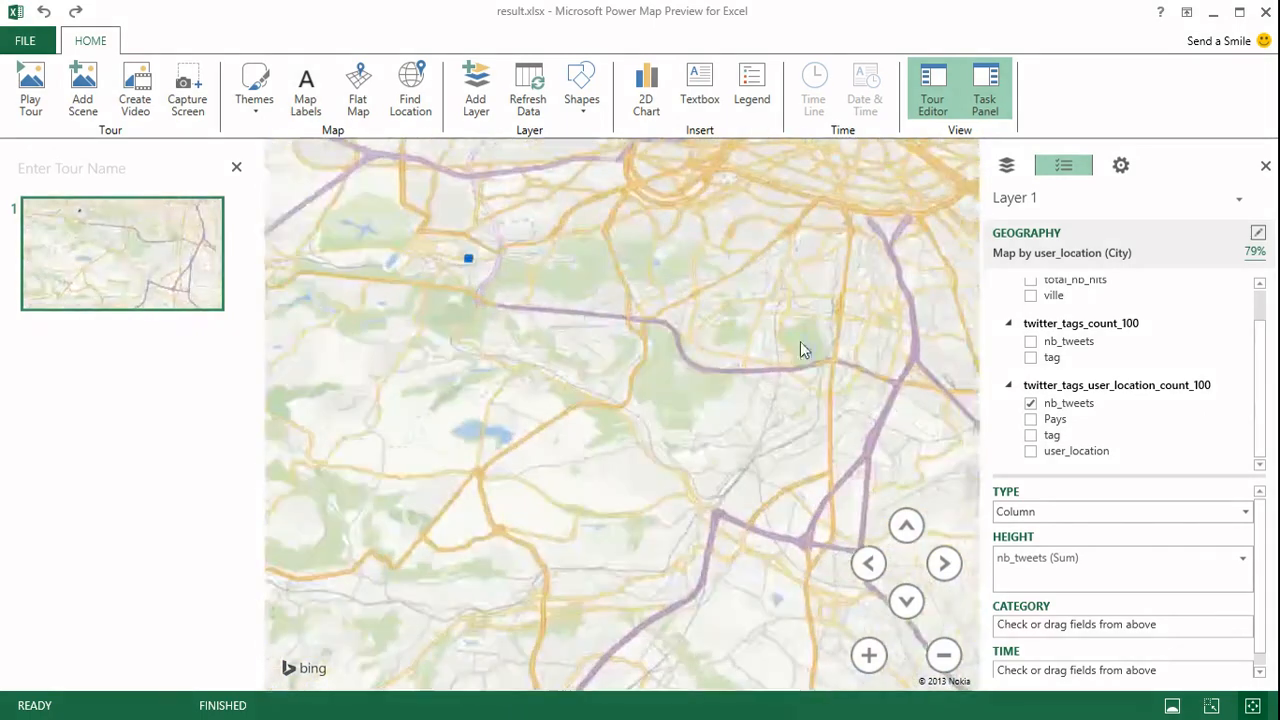
{"action": "scroll", "coordinate": [800, 350], "scroll_direction": "down", "scroll_amount": 2}
{"action": "mouse_move", "coordinate": [486, 258]}
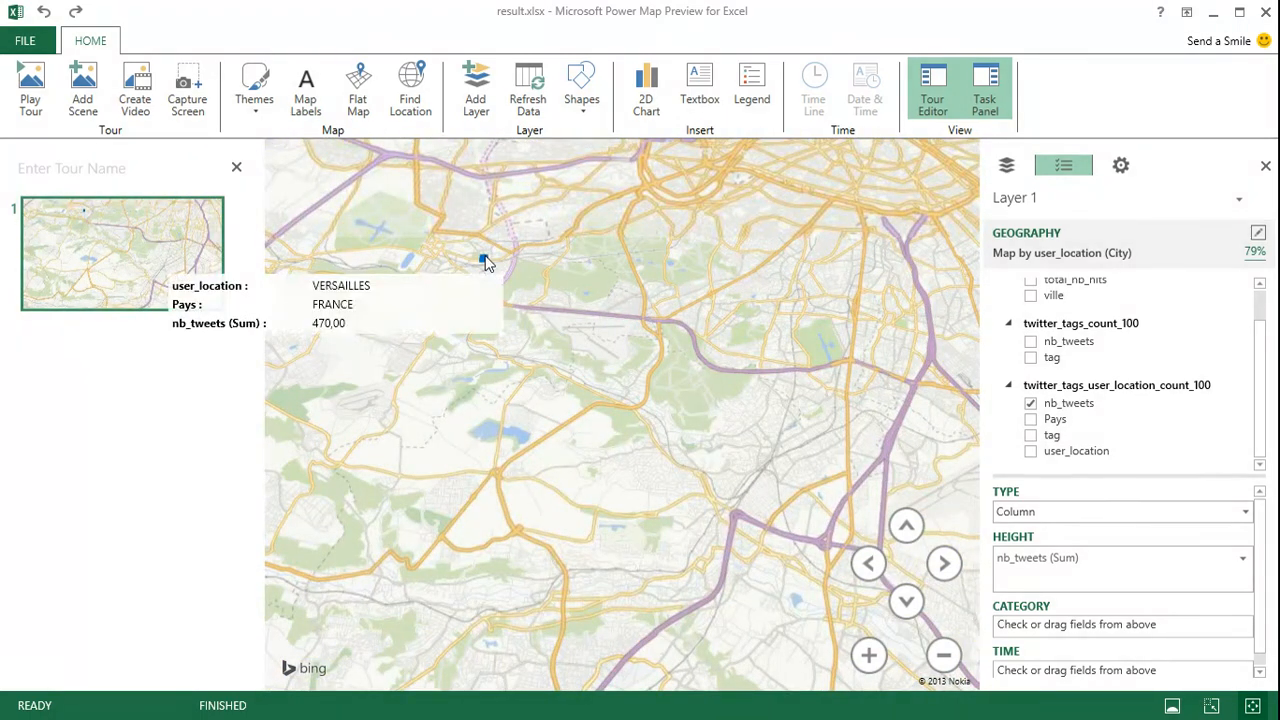
{"action": "left_click_drag", "start_coordinate": [752, 370], "coordinate": [716, 520]}
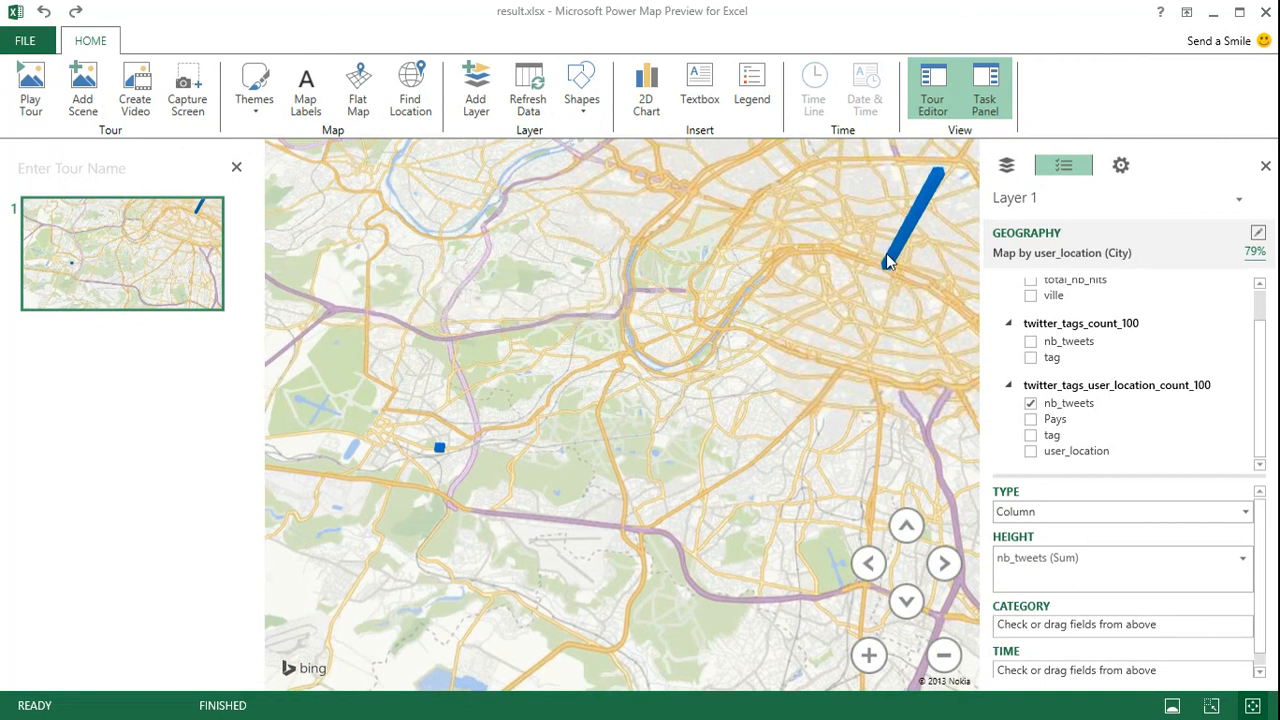
{"action": "mouse_move", "coordinate": [888, 249]}
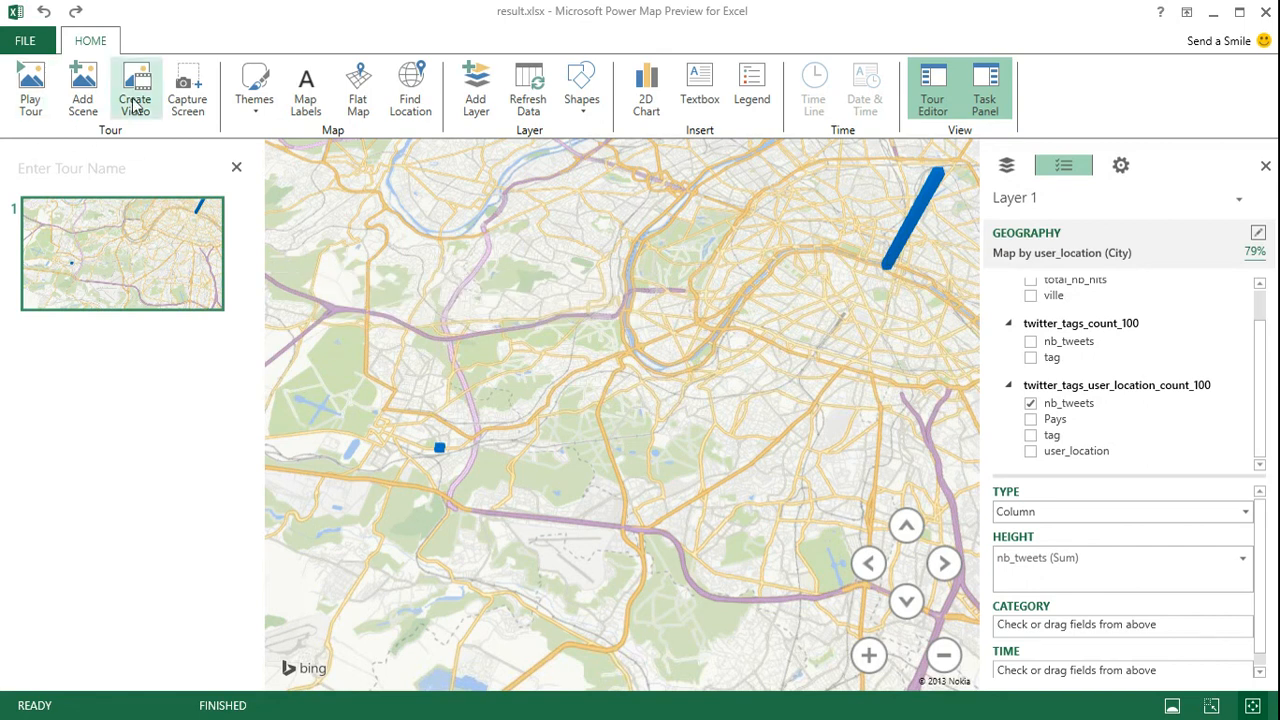
Close Power Map, switch to the Windows Azure portal, and review and dismiss the Remote Desktop notification
{"action": "left_click", "coordinate": [1266, 14]}
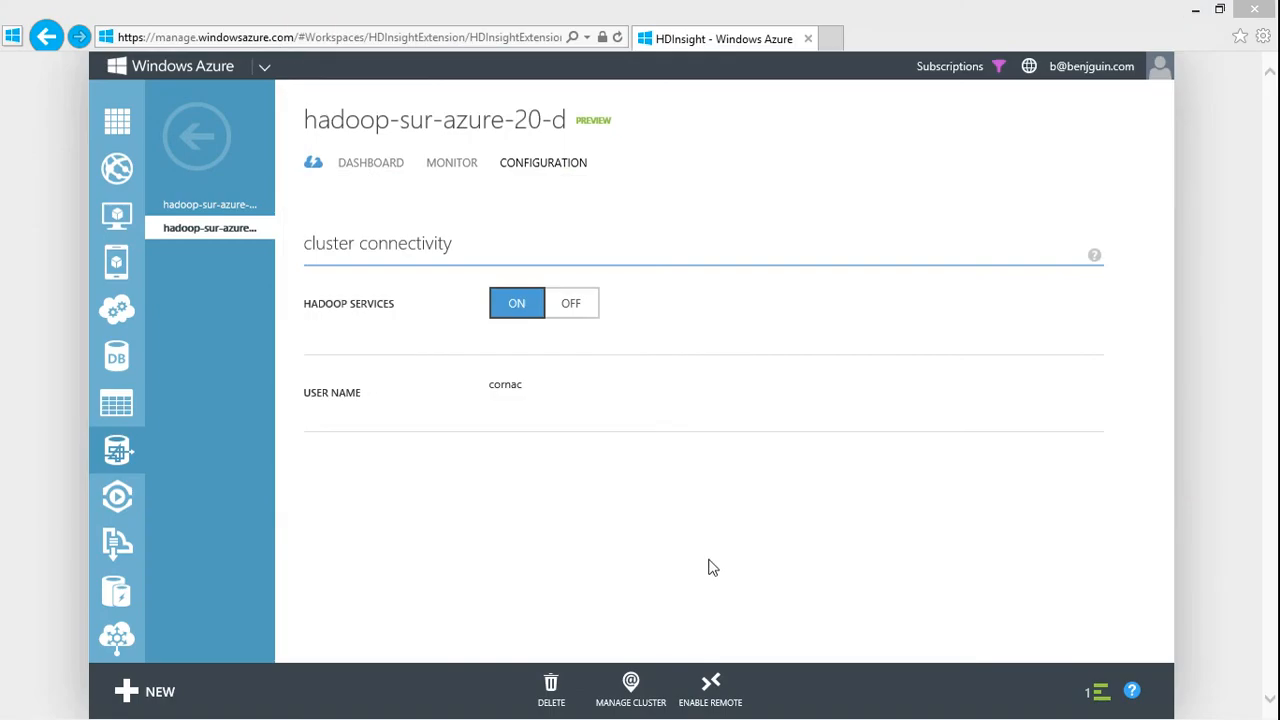
{"action": "left_click", "coordinate": [728, 512]}
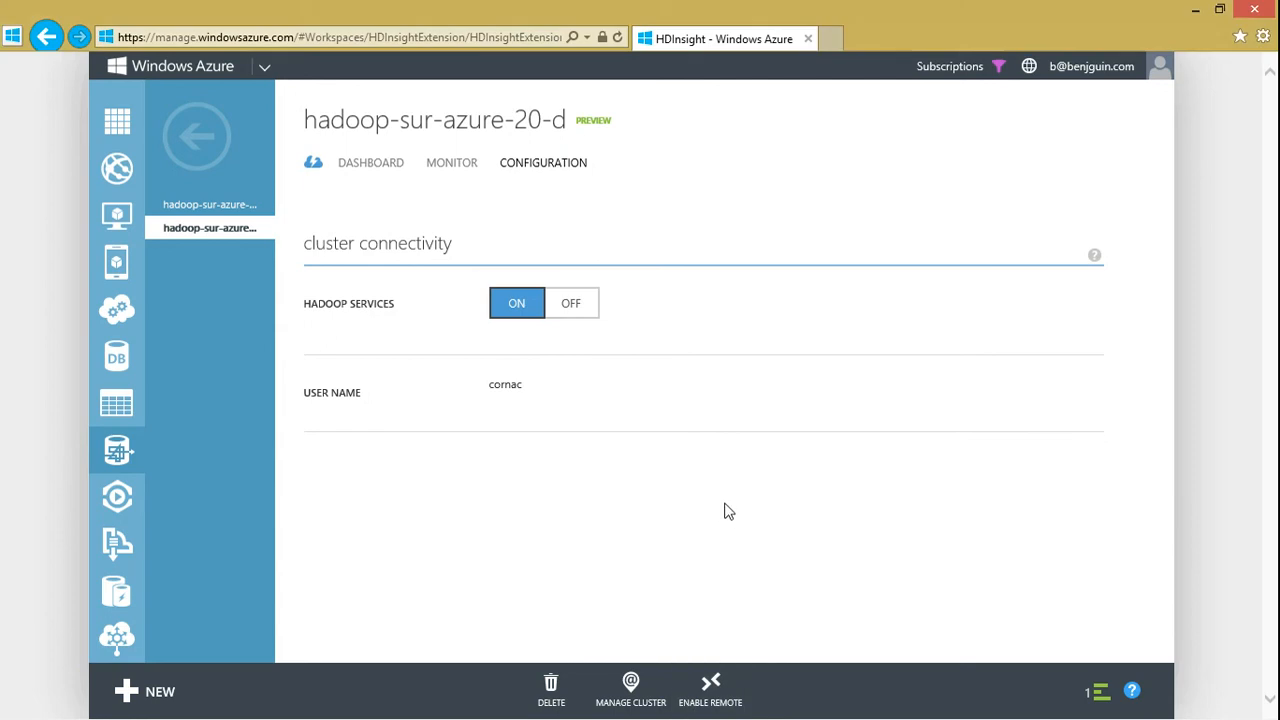
{"action": "left_click", "coordinate": [1099, 698]}
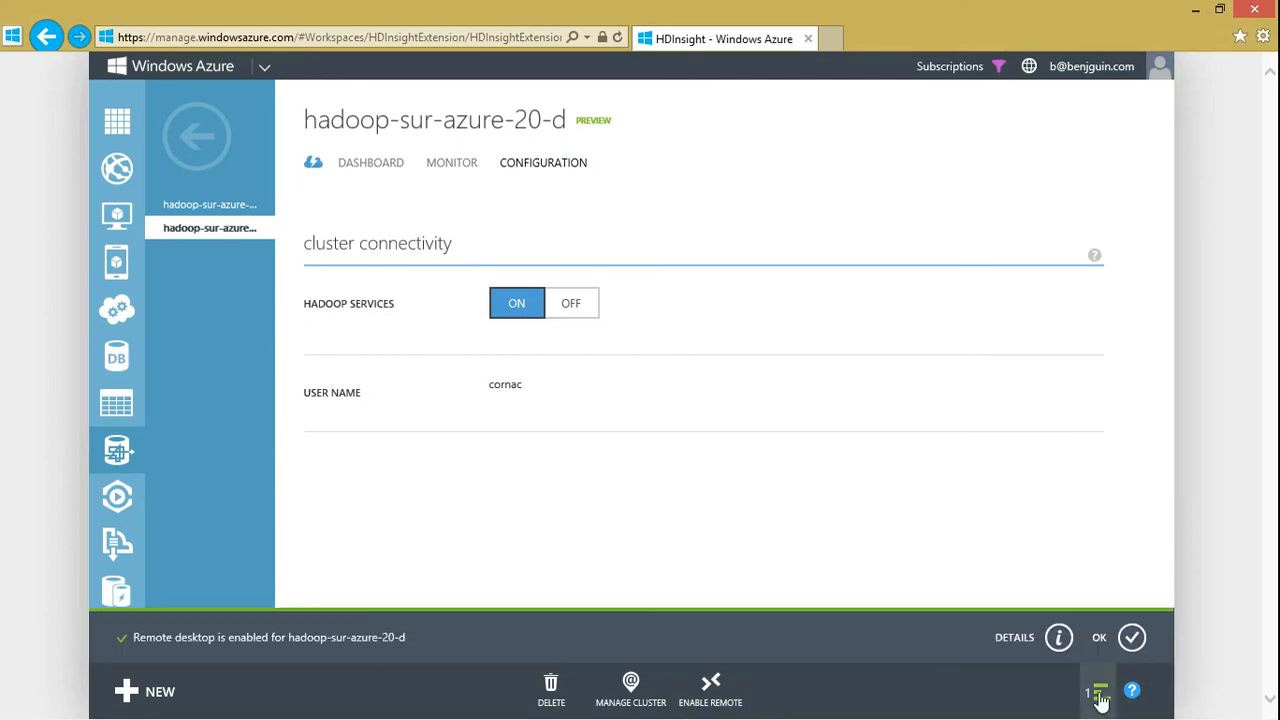
{"action": "left_click", "coordinate": [1131, 638]}
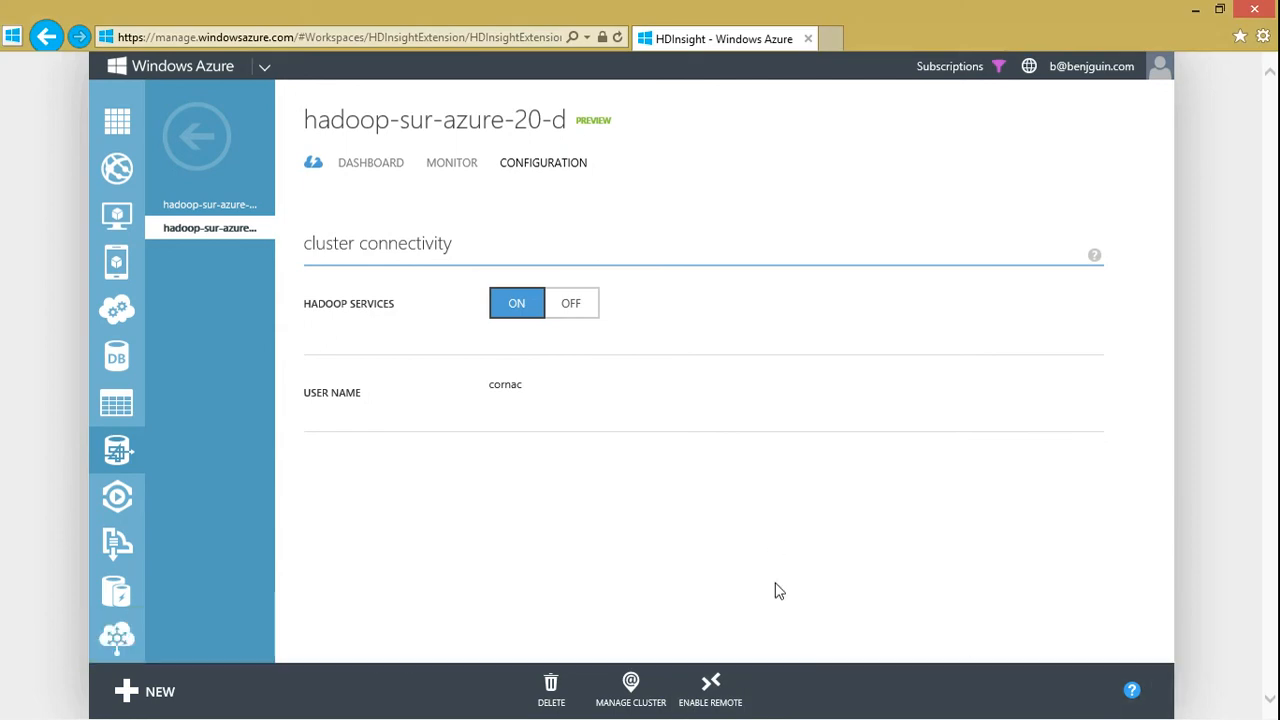
Reload the hadoop-sur-azure-20-d configuration page by switching clusters, and open its Remote Desktop connection file
{"action": "left_click", "coordinate": [206, 206]}
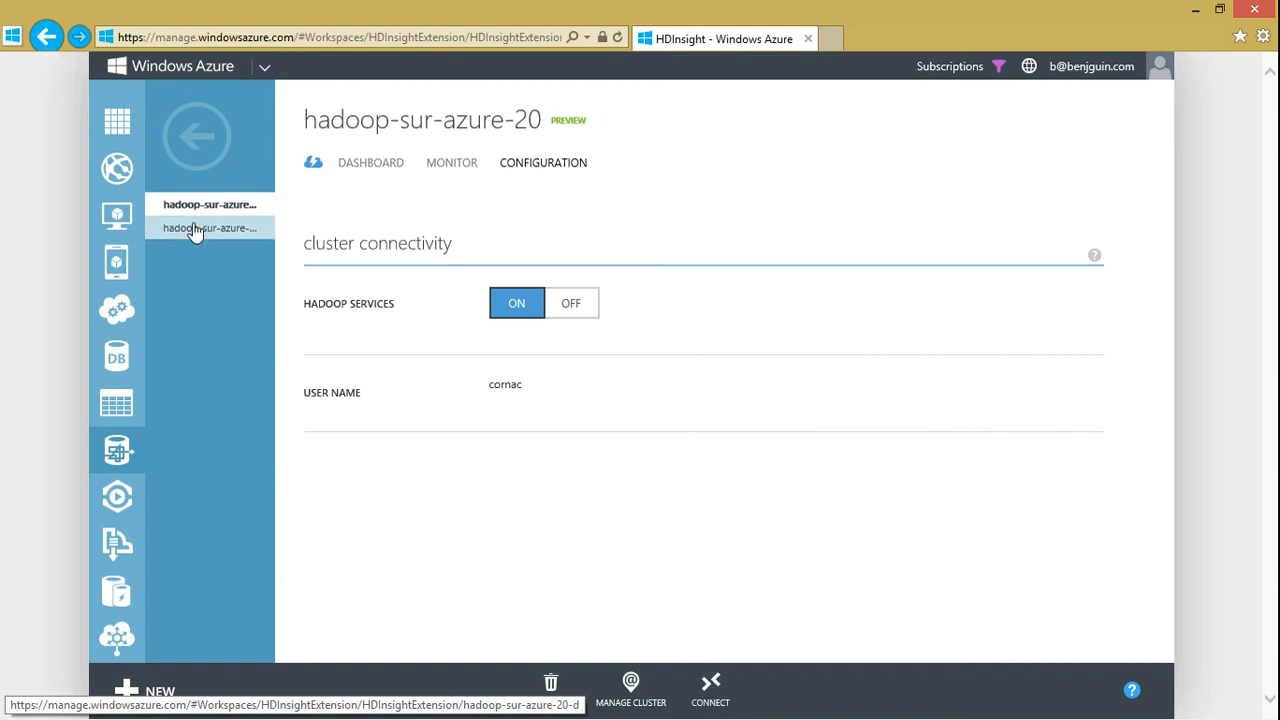
{"action": "left_click", "coordinate": [195, 231]}
{"action": "left_click", "coordinate": [710, 688]}
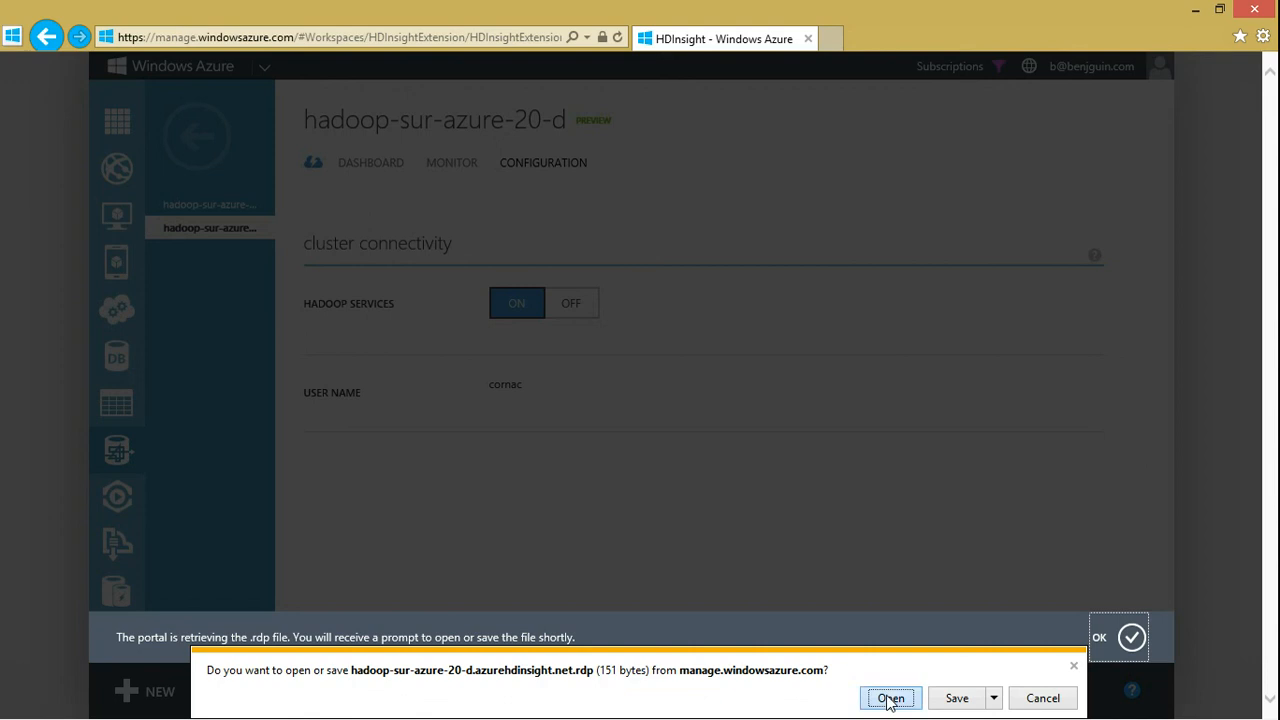
{"action": "left_click", "coordinate": [889, 699]}
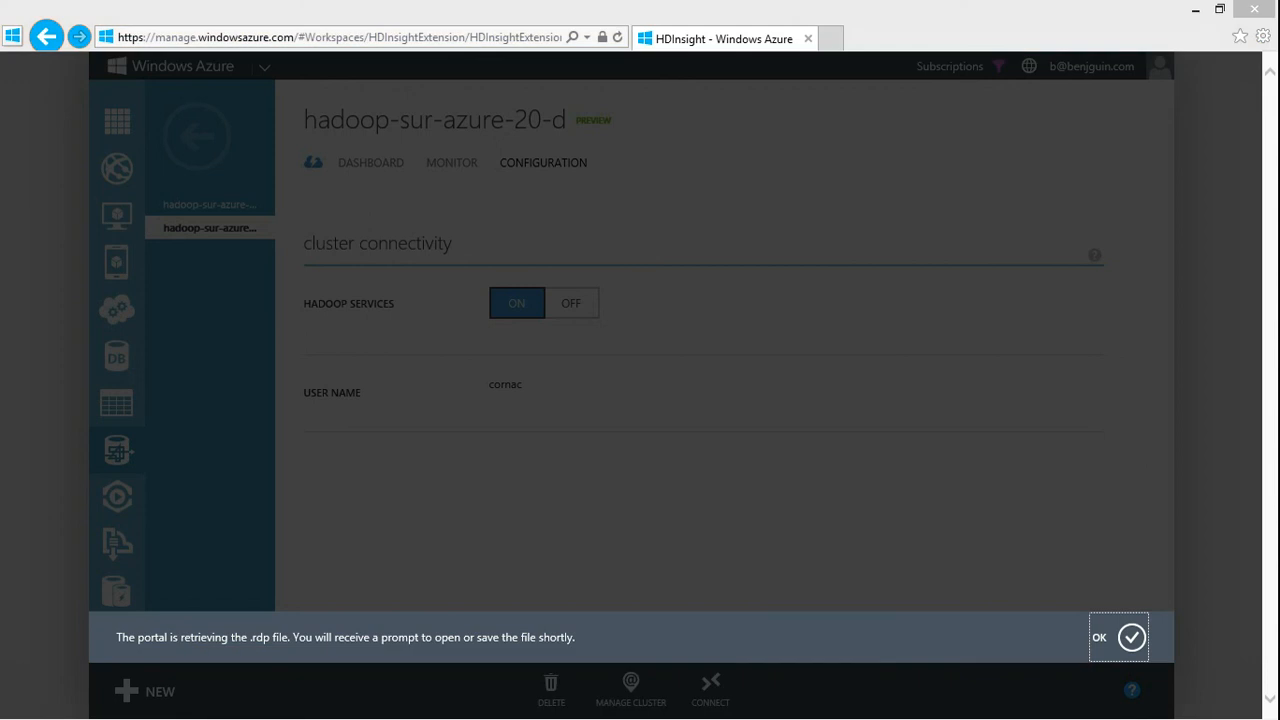
Open the Remote Desktop connection to the hadoop-sur-azure-20-d cluster and maximize its window
{"action": "left_click", "coordinate": [925, 465]}
{"action": "left_click", "coordinate": [856, 416]}
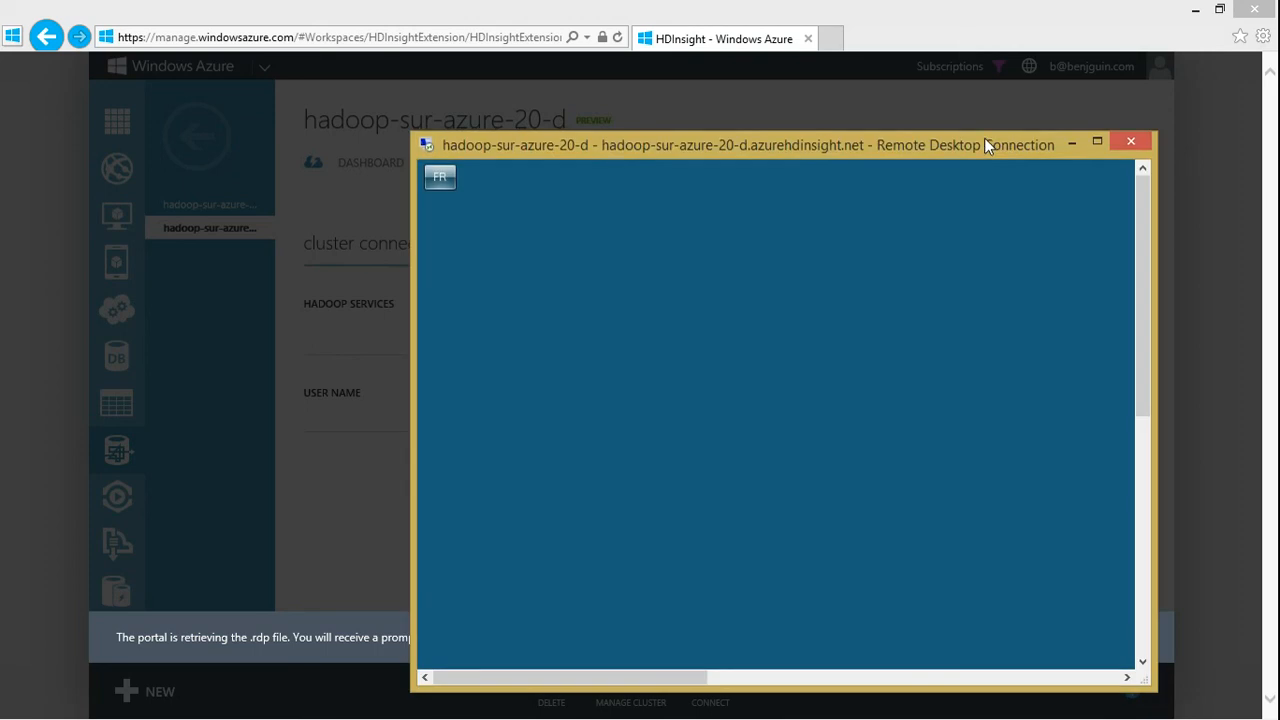
{"action": "double_click", "coordinate": [984, 137]}
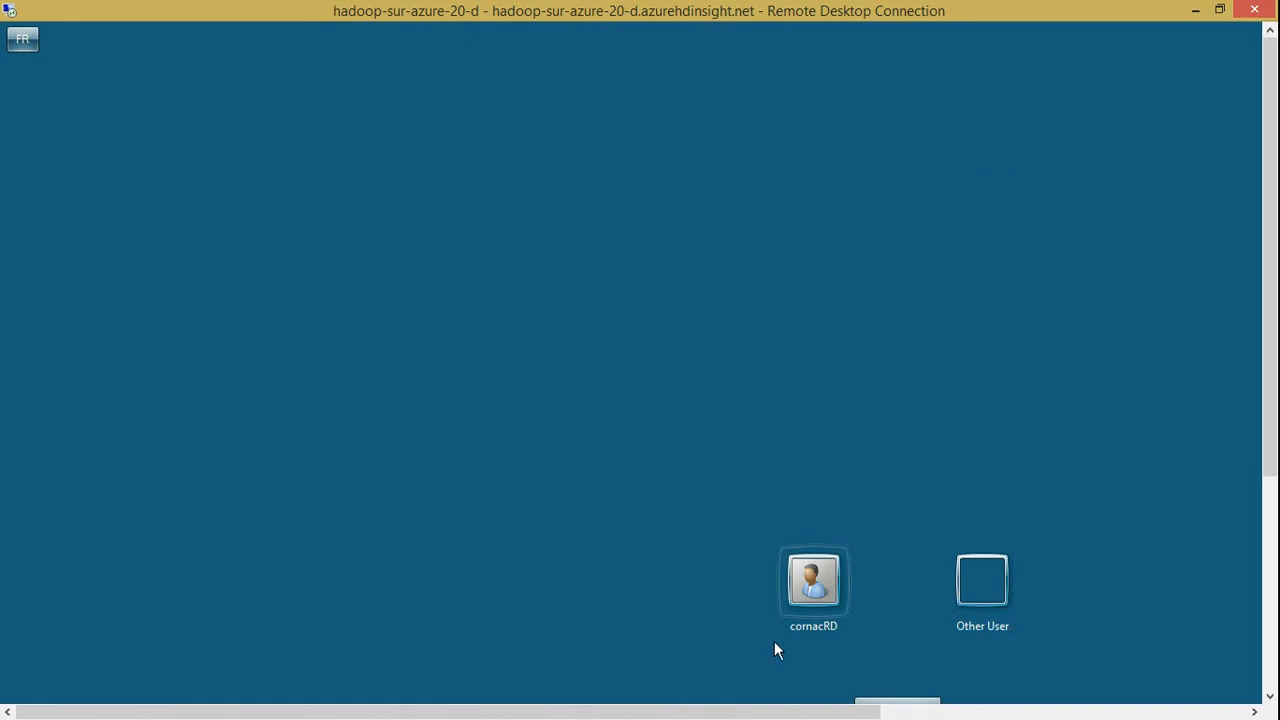
Sign in to the remote cluster desktop with the existing Remote Desktop user, entering the account password
{"action": "left_click", "coordinate": [805, 595]}
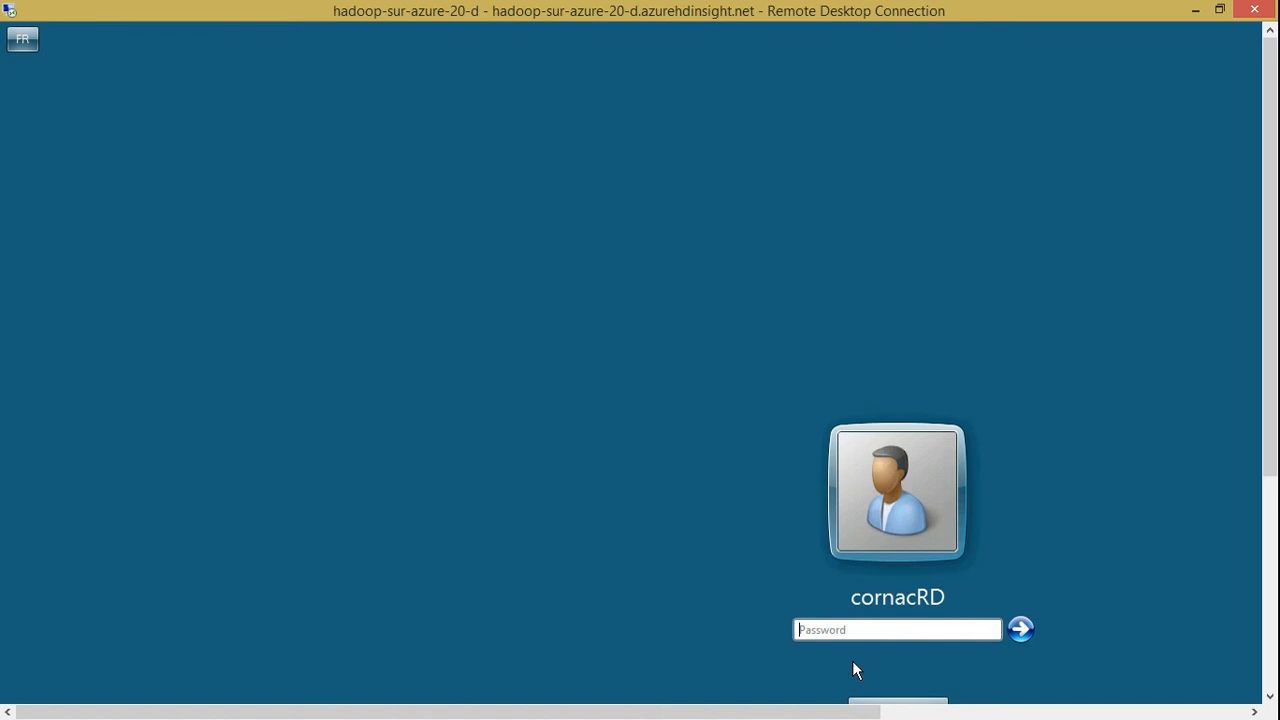
{"action": "type", "text": "•••••••••••"}
{"action": "key", "text": "Return"}
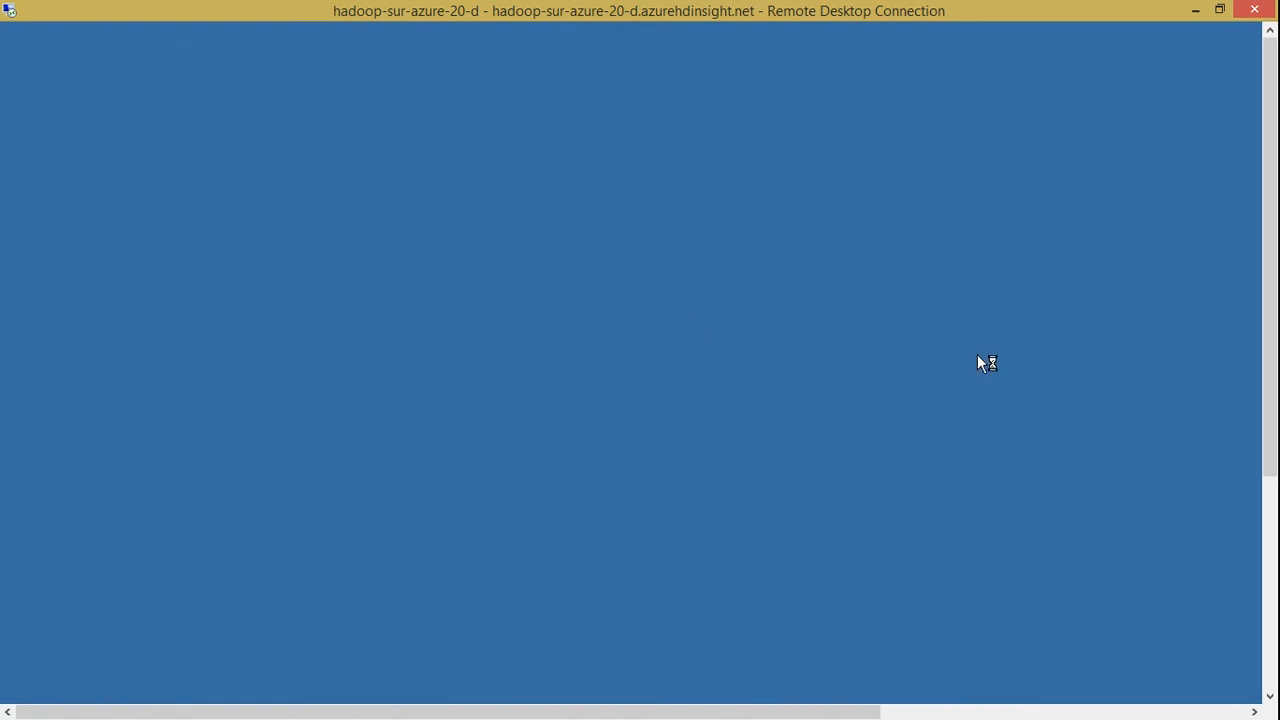
Open the Hadoop Administration page from the remote desktop, postponing Internet Explorer setup and closing its welcome page and blocked-content warnings
{"action": "double_click", "coordinate": [51, 246]}
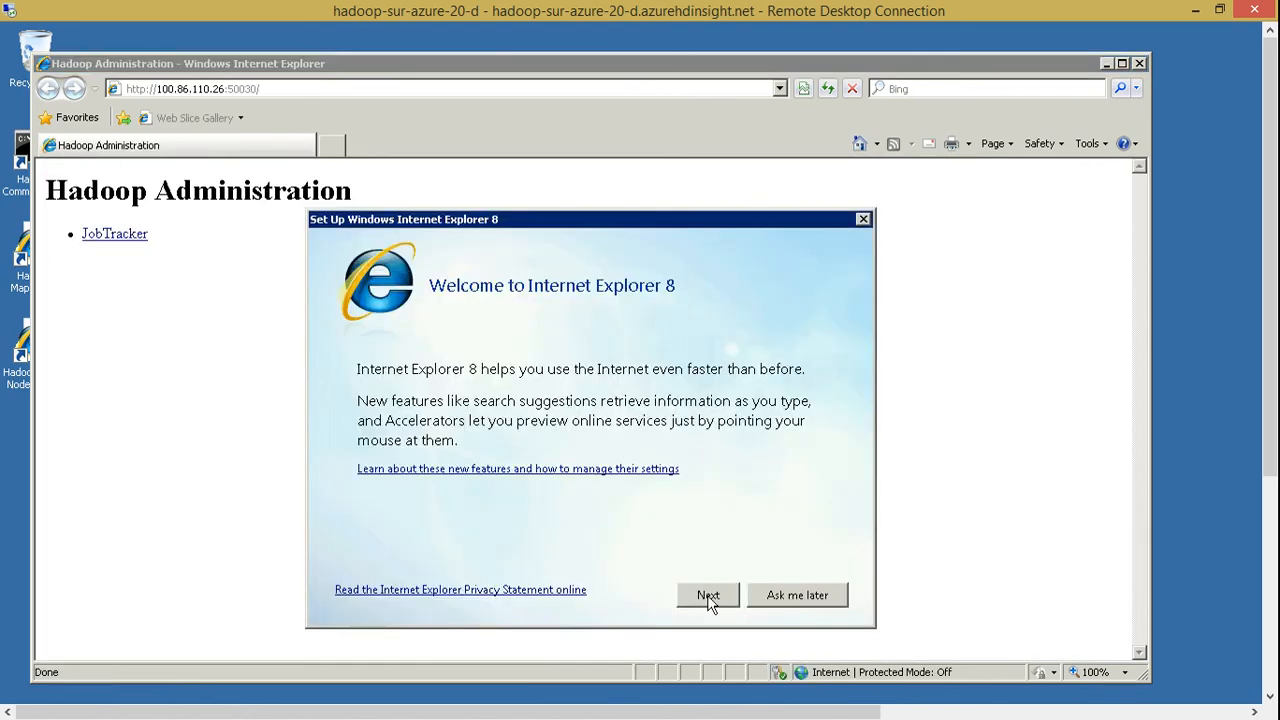
{"action": "left_click", "coordinate": [797, 595]}
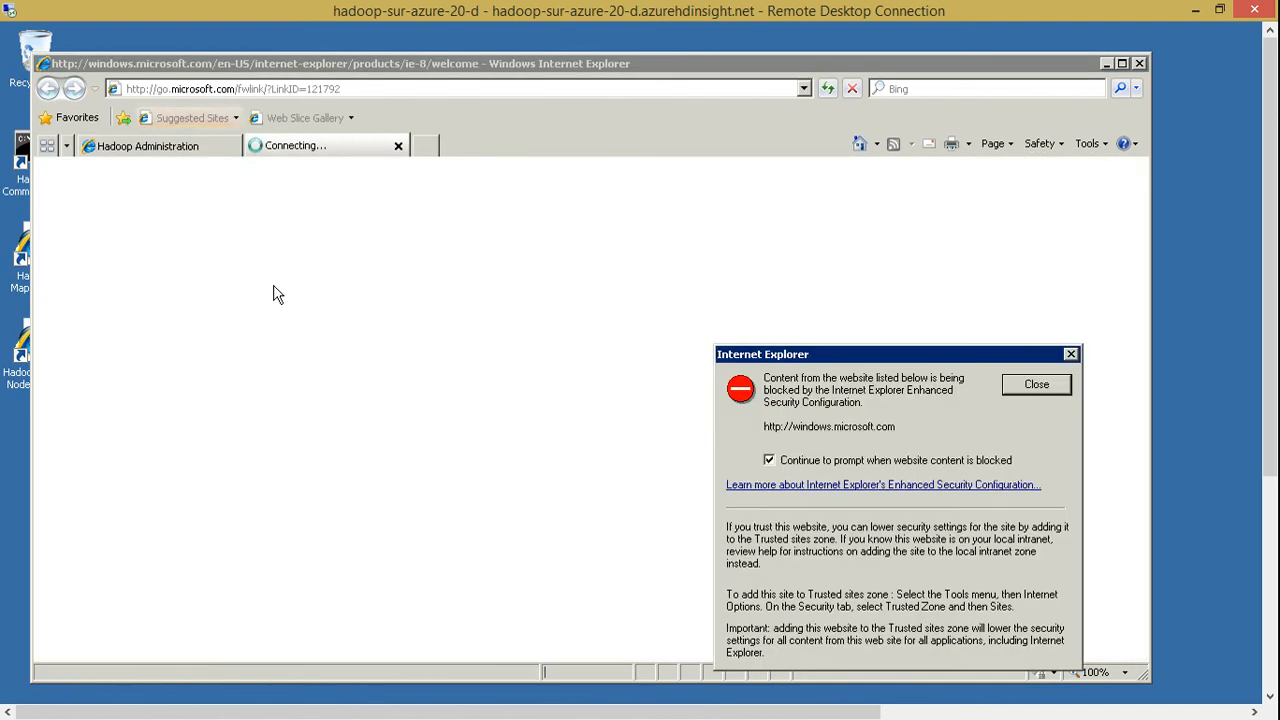
{"action": "left_click", "coordinate": [1034, 384]}
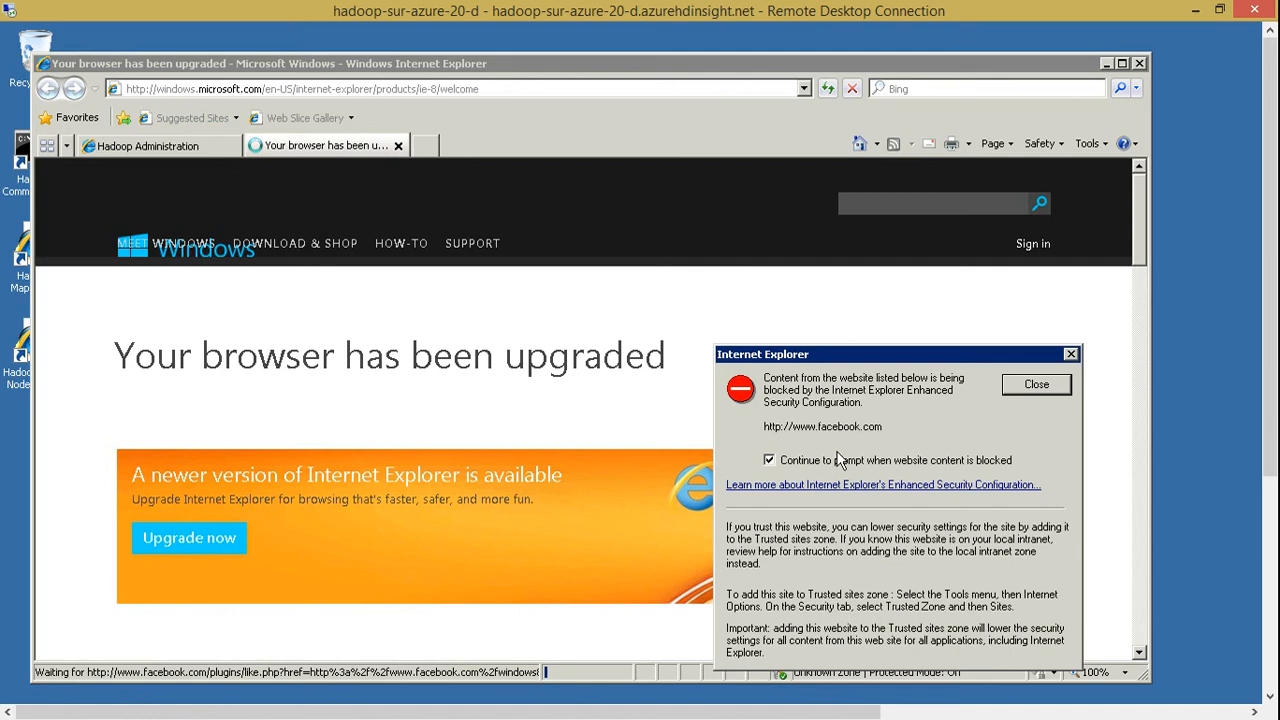
{"action": "left_click", "coordinate": [1036, 386]}
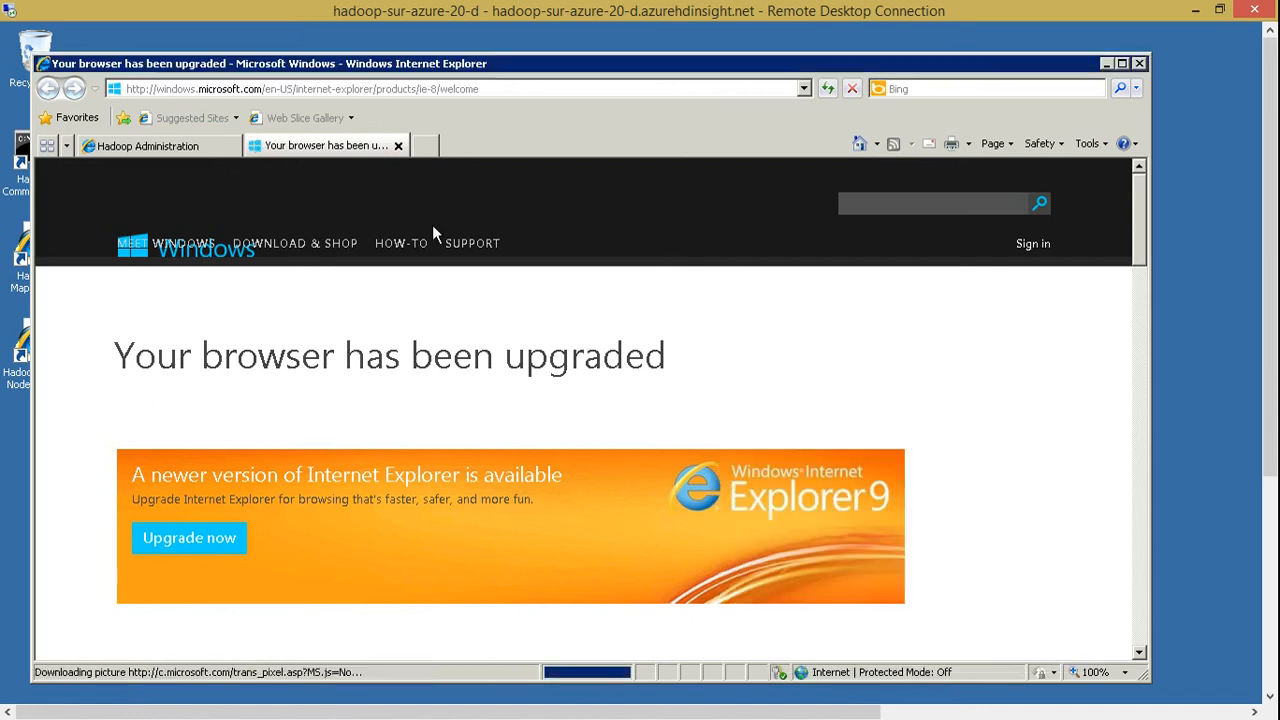
{"action": "left_click", "coordinate": [399, 146]}
Open the JobTracker page and review its cluster summary and scheduling information
{"action": "left_click", "coordinate": [116, 238]}
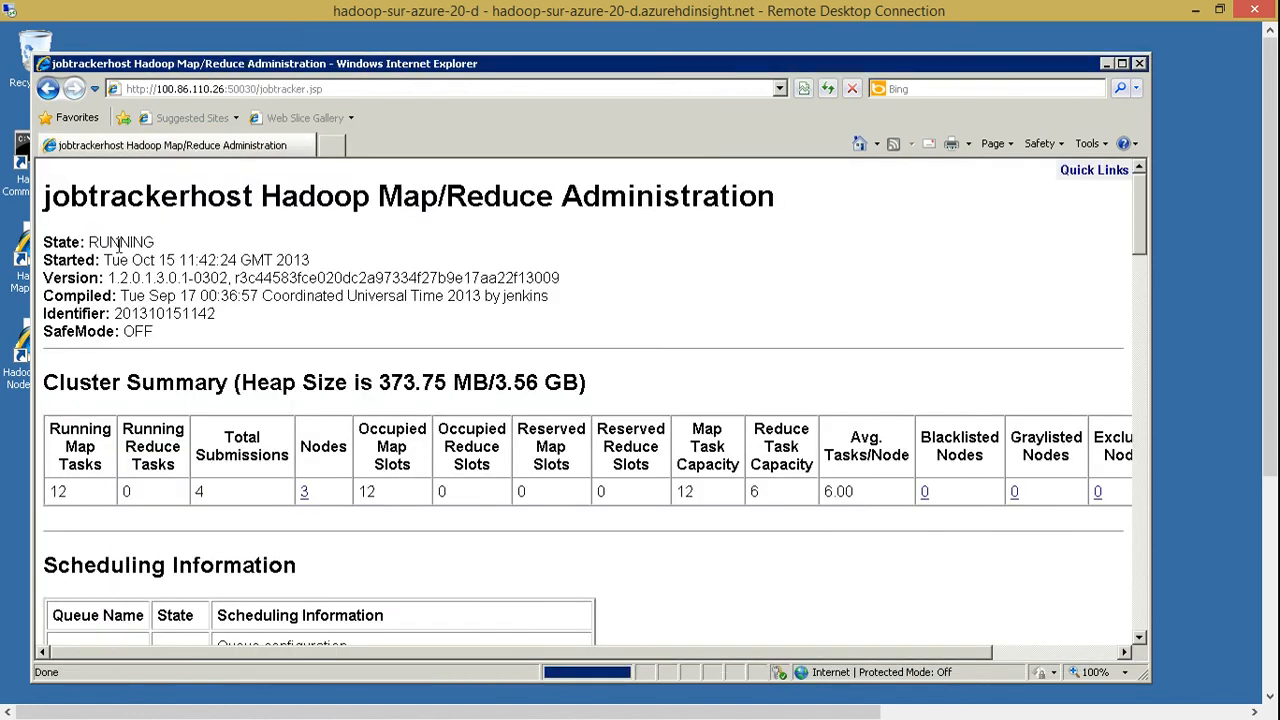
{"action": "scroll", "coordinate": [471, 312], "scroll_direction": "down", "scroll_amount": 1}
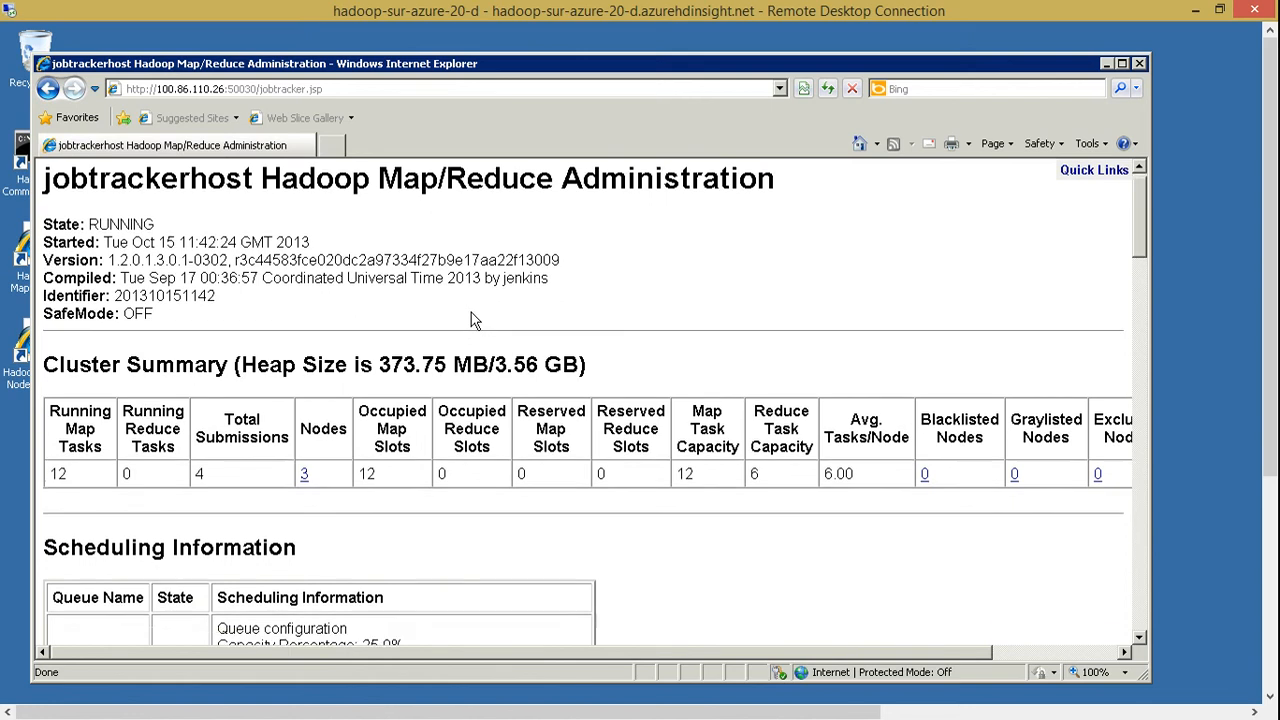
{"action": "scroll", "coordinate": [84, 432], "scroll_direction": "down", "scroll_amount": 2}
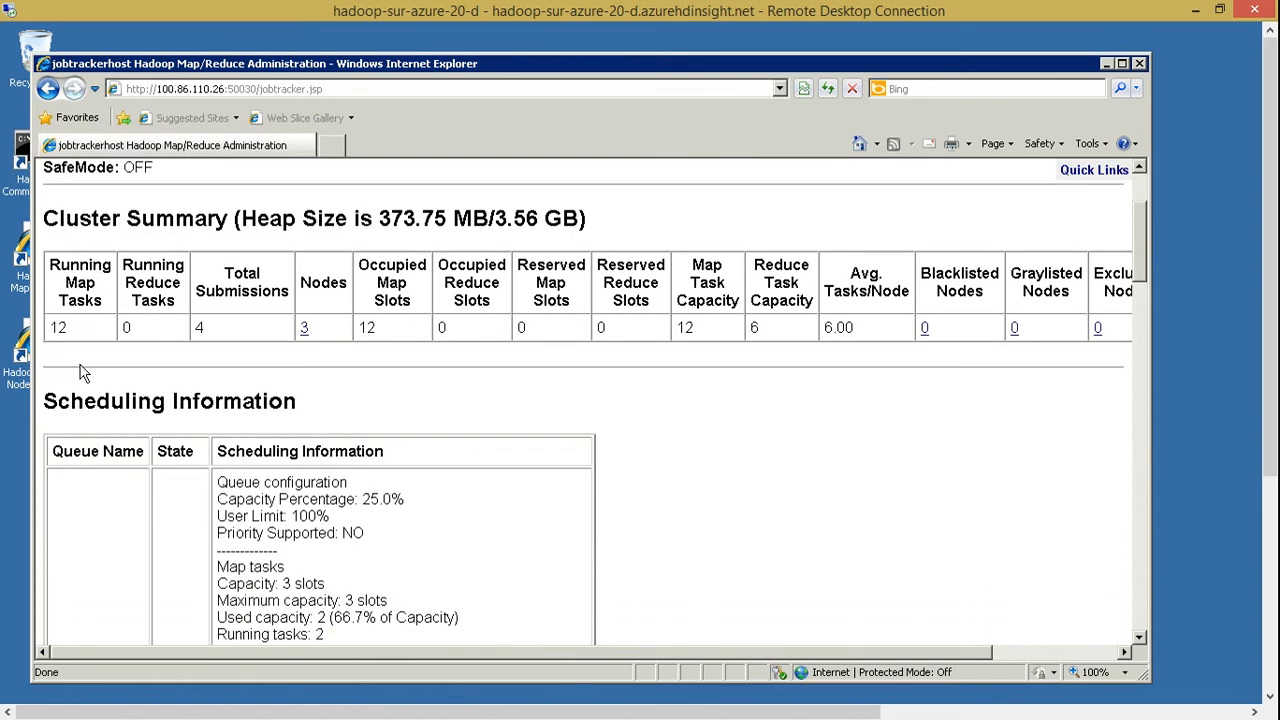
{"action": "scroll", "coordinate": [84, 372], "scroll_direction": "down", "scroll_amount": 20}
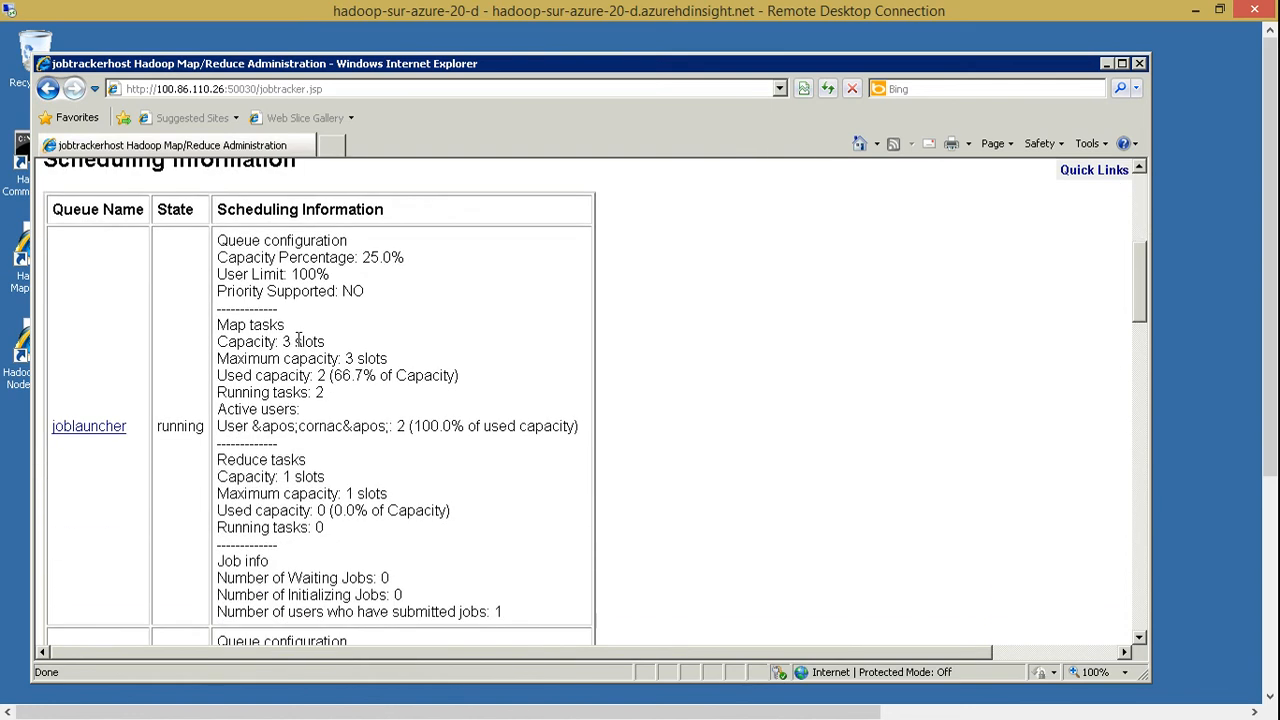
{"action": "scroll", "coordinate": [290, 343], "scroll_direction": "down", "scroll_amount": 13}
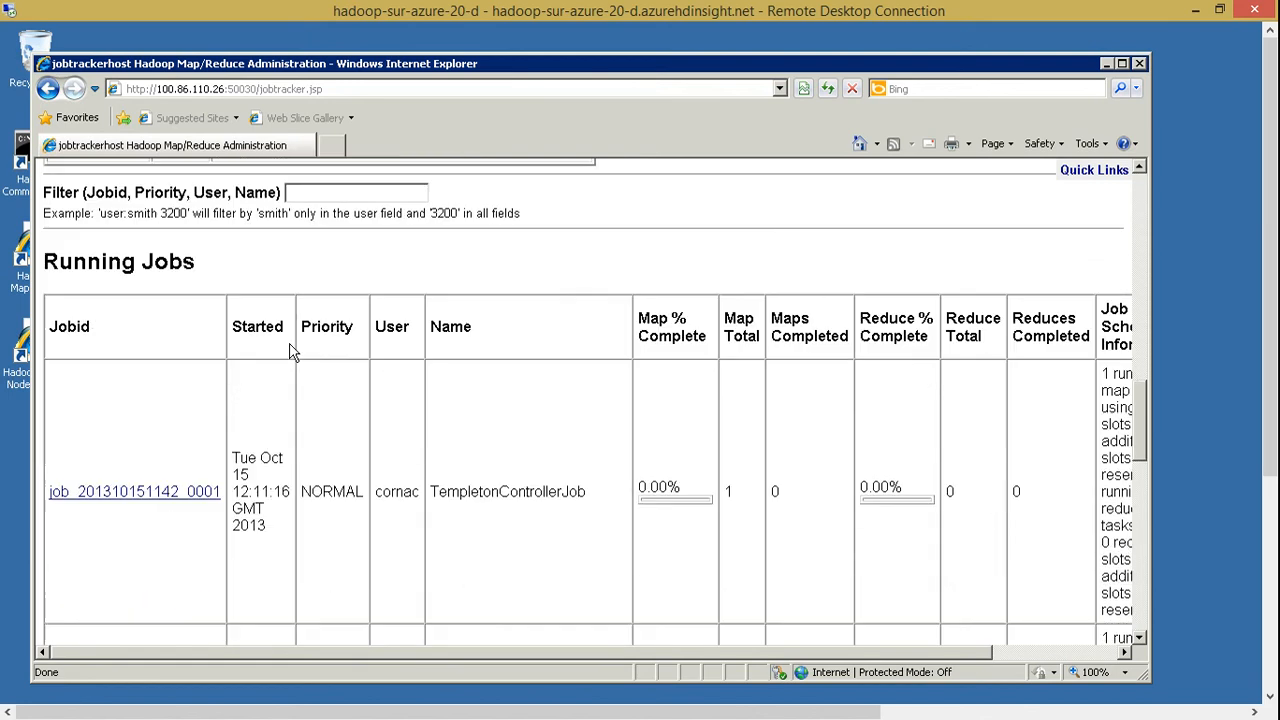
Examine the running jobs, including the tweets2 insert and AnalyzeWebLogs.pig, and refresh the page to update their progress
{"action": "scroll", "coordinate": [367, 373], "scroll_direction": "up", "scroll_amount": 6}
{"action": "scroll", "coordinate": [367, 373], "scroll_direction": "up", "scroll_amount": 1}
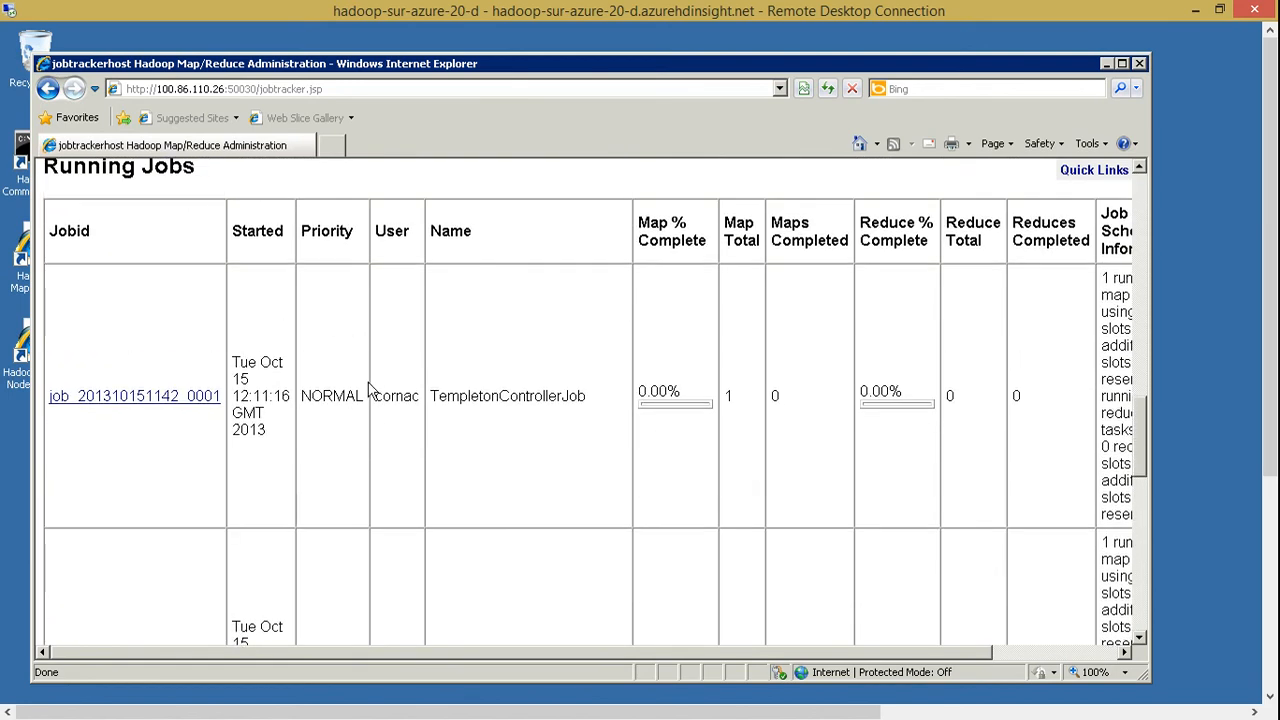
{"action": "scroll", "coordinate": [500, 436], "scroll_direction": "down", "scroll_amount": 3}
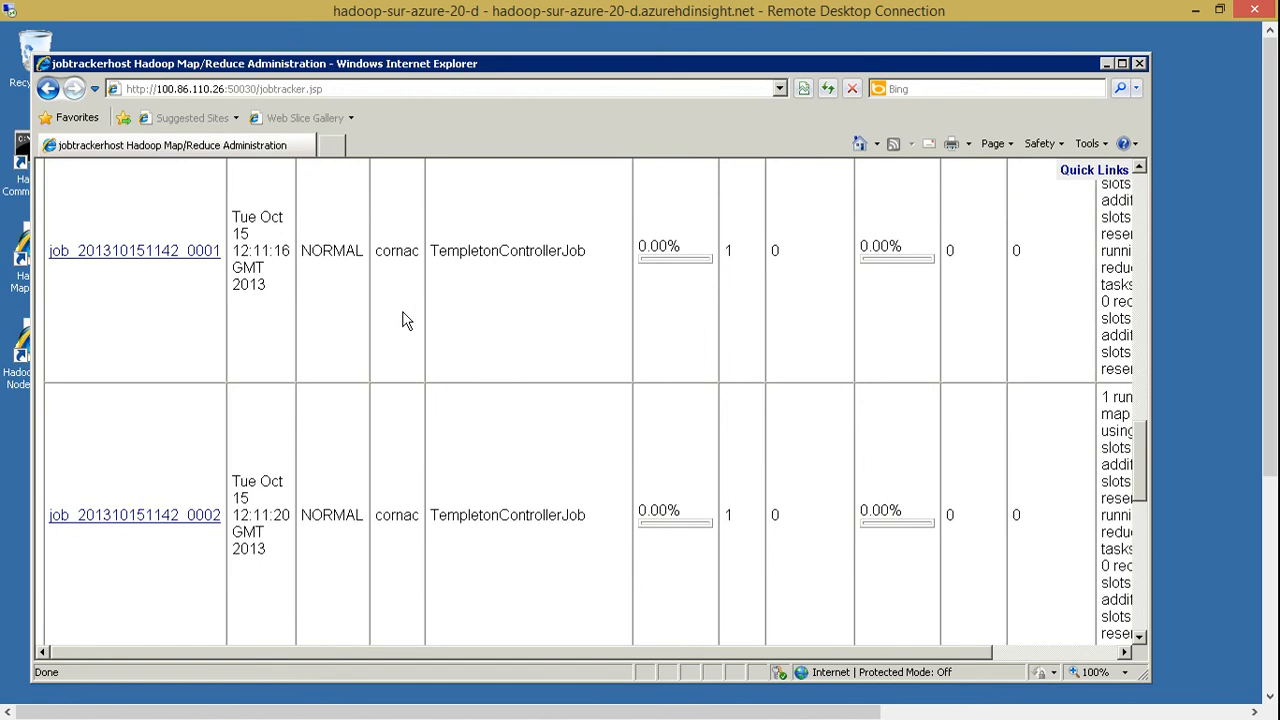
{"action": "scroll", "coordinate": [414, 323], "scroll_direction": "down", "scroll_amount": 3}
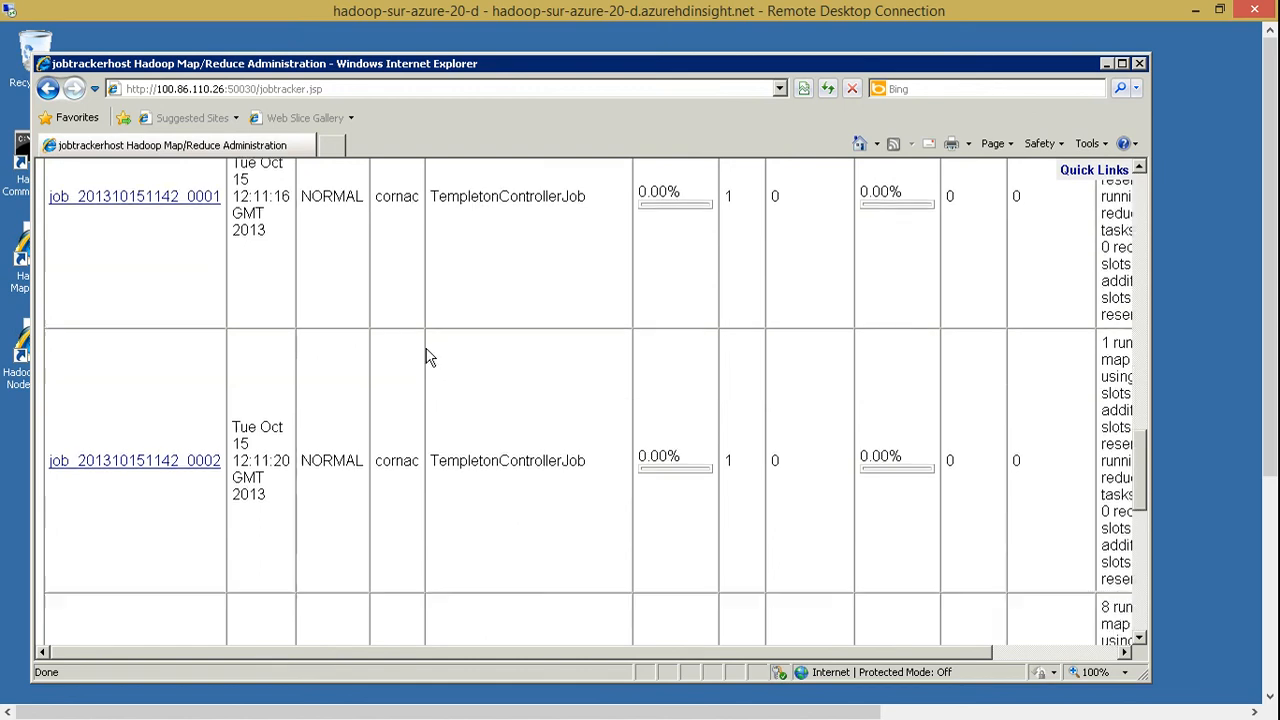
{"action": "scroll", "coordinate": [347, 403], "scroll_direction": "down", "scroll_amount": 4}
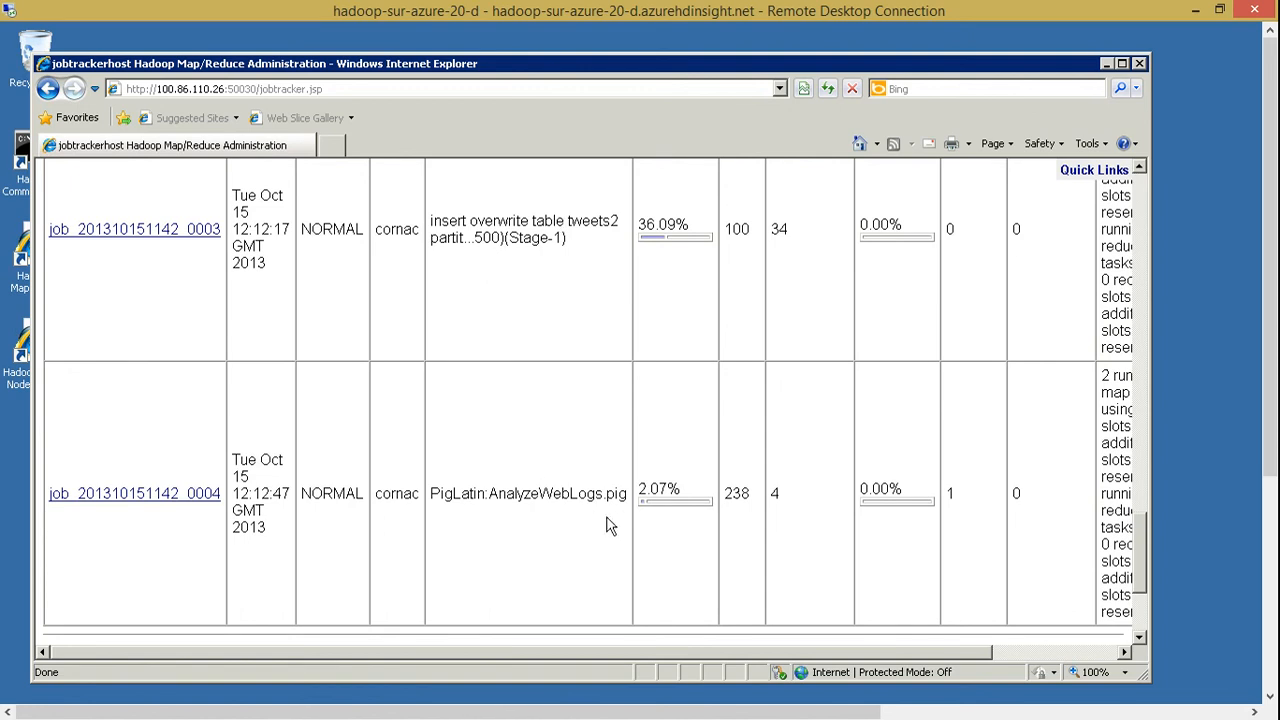
{"action": "scroll", "coordinate": [611, 520], "scroll_direction": "down", "scroll_amount": 3}
{"action": "scroll", "coordinate": [611, 526], "scroll_direction": "up", "scroll_amount": 10}
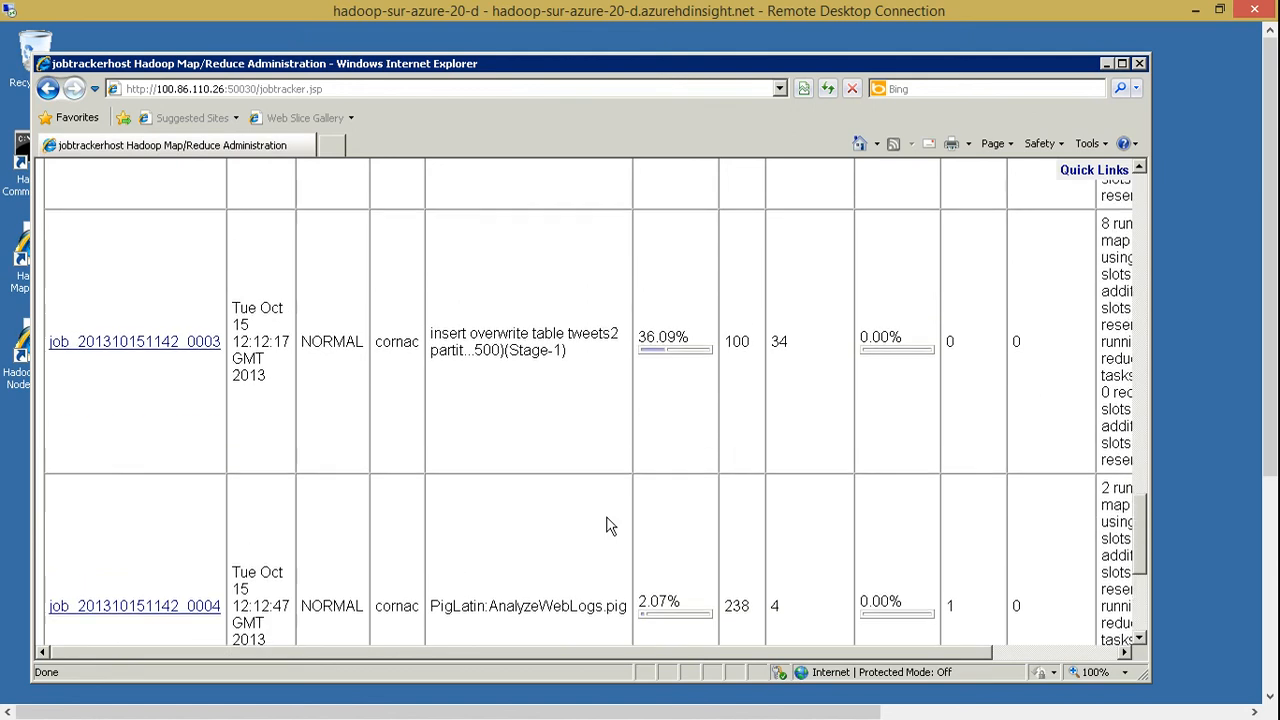
{"action": "scroll", "coordinate": [607, 518], "scroll_direction": "up", "scroll_amount": 1}
{"action": "scroll", "coordinate": [607, 518], "scroll_direction": "down", "scroll_amount": 1}
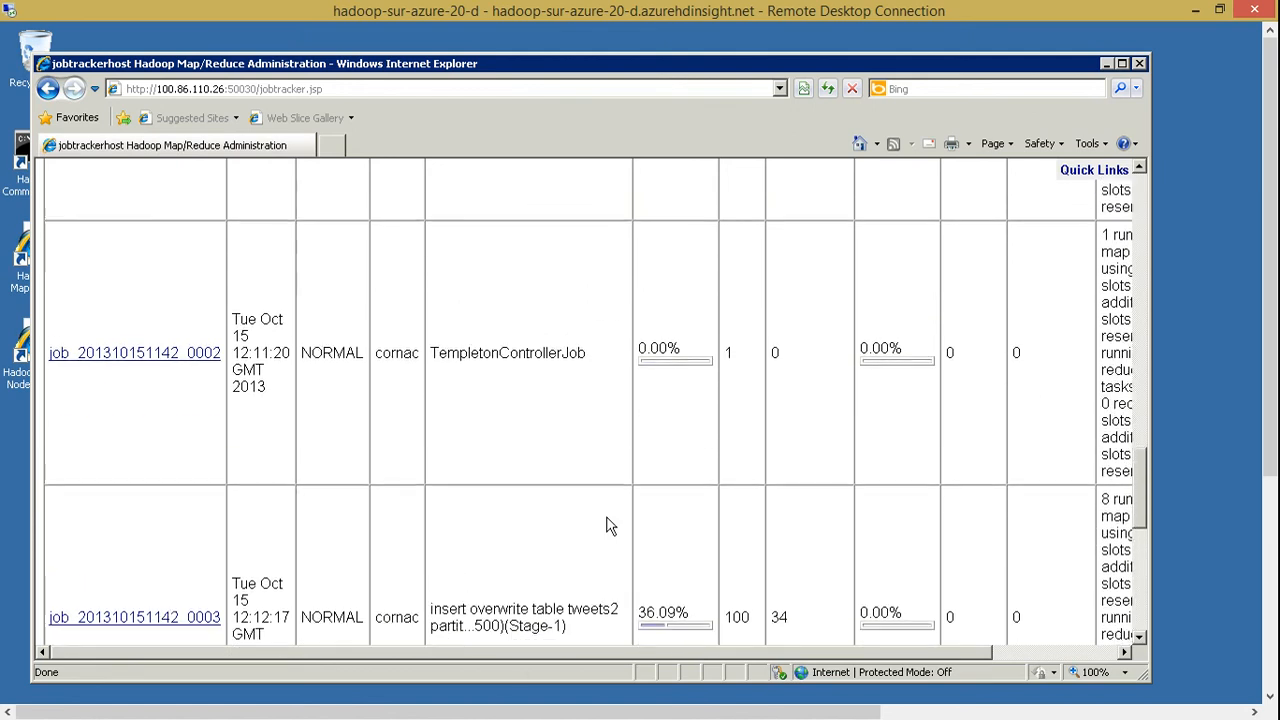
{"action": "left_click", "coordinate": [827, 88]}
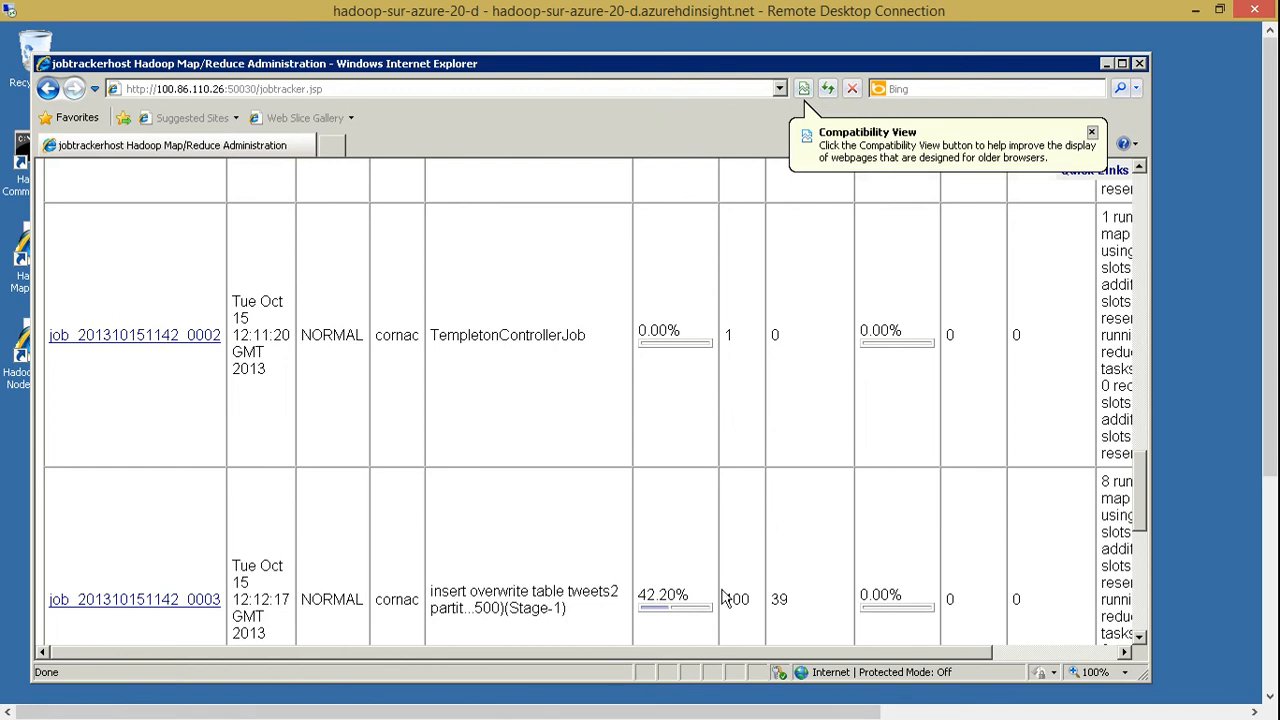
Minimize the remote session to return to the Windows Azure portal and dismiss the .rdp file notification
{"action": "left_click_drag", "start_coordinate": [1265, 186], "coordinate": [1268, 449]}
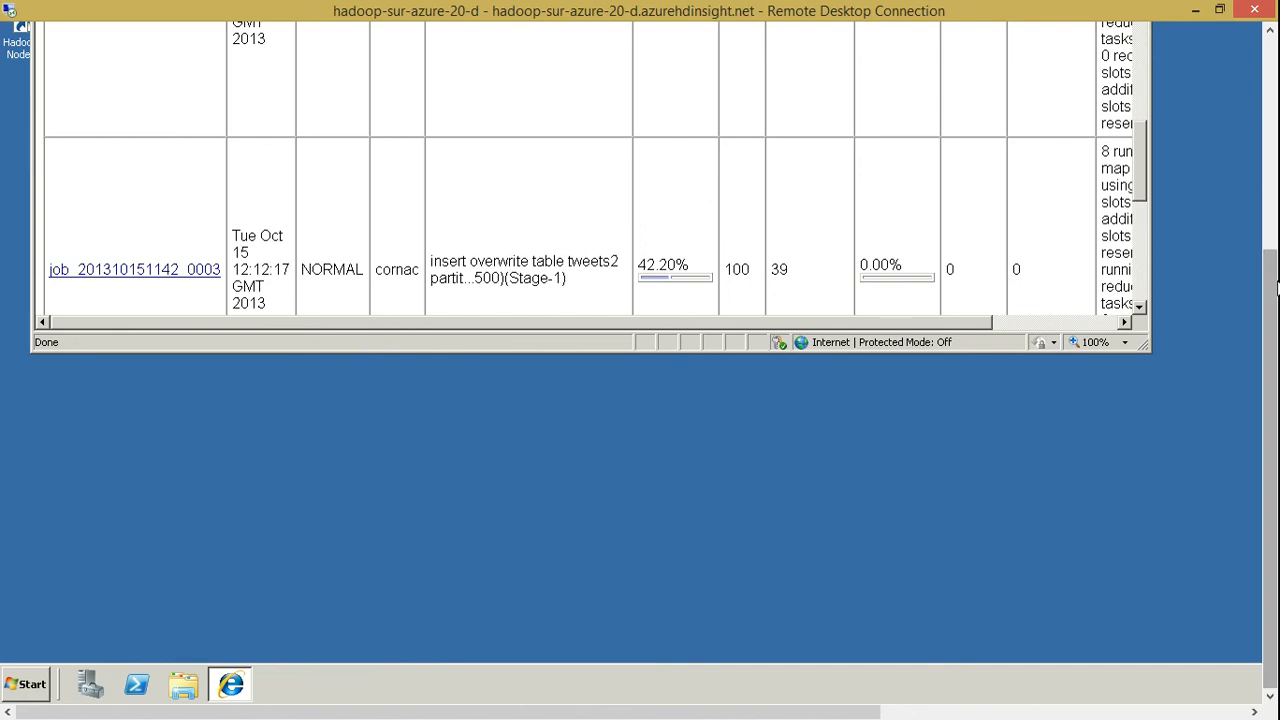
{"action": "left_click_drag", "start_coordinate": [1268, 293], "coordinate": [1268, 79]}
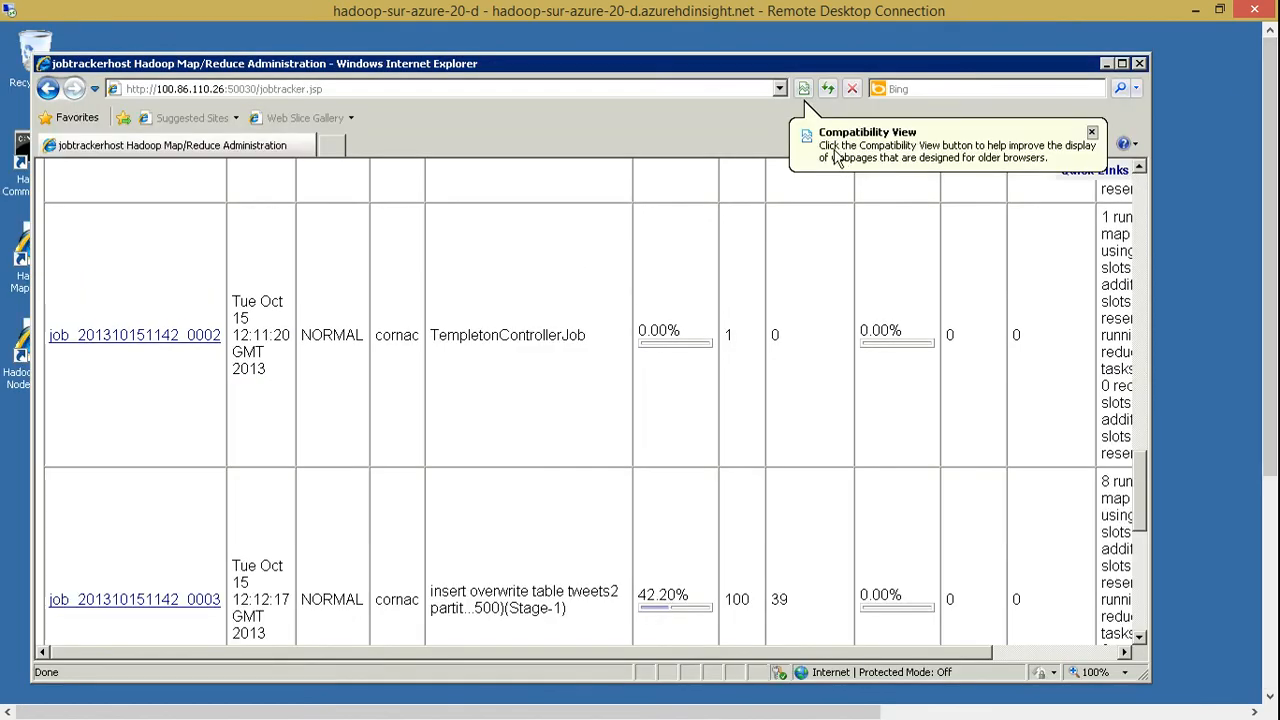
{"action": "left_click", "coordinate": [1199, 12]}
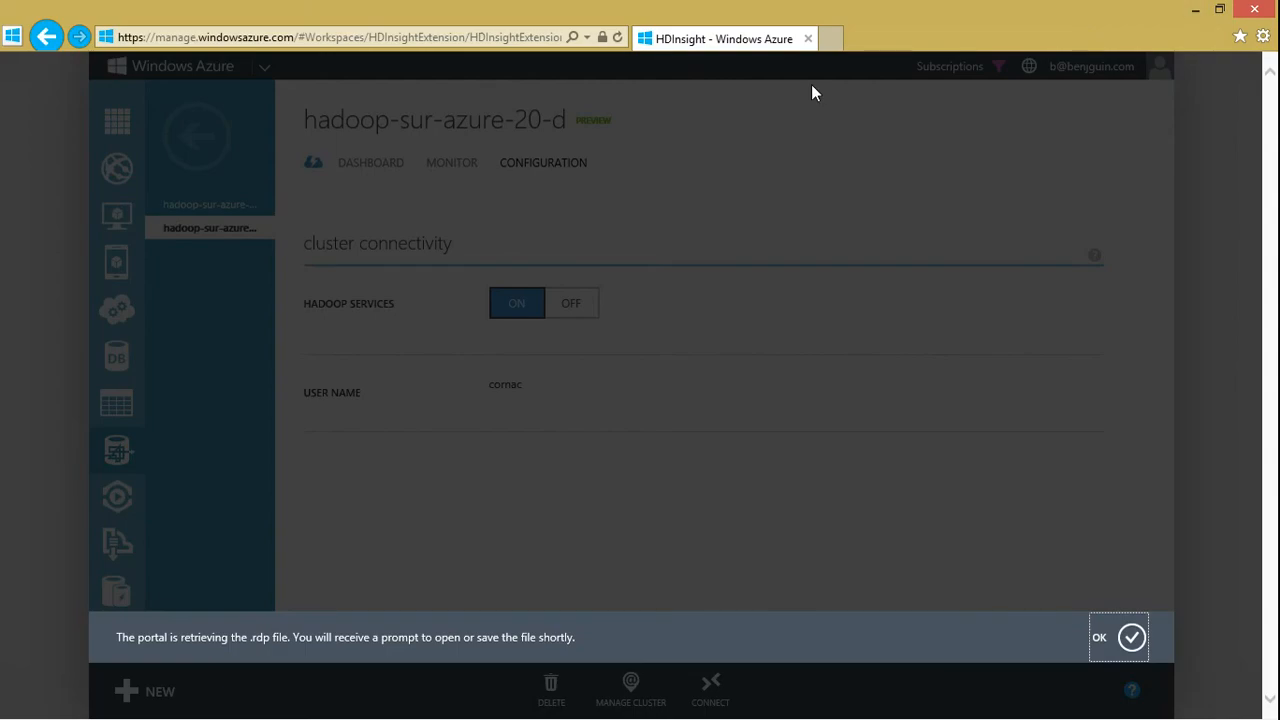
{"action": "left_click", "coordinate": [1131, 637]}
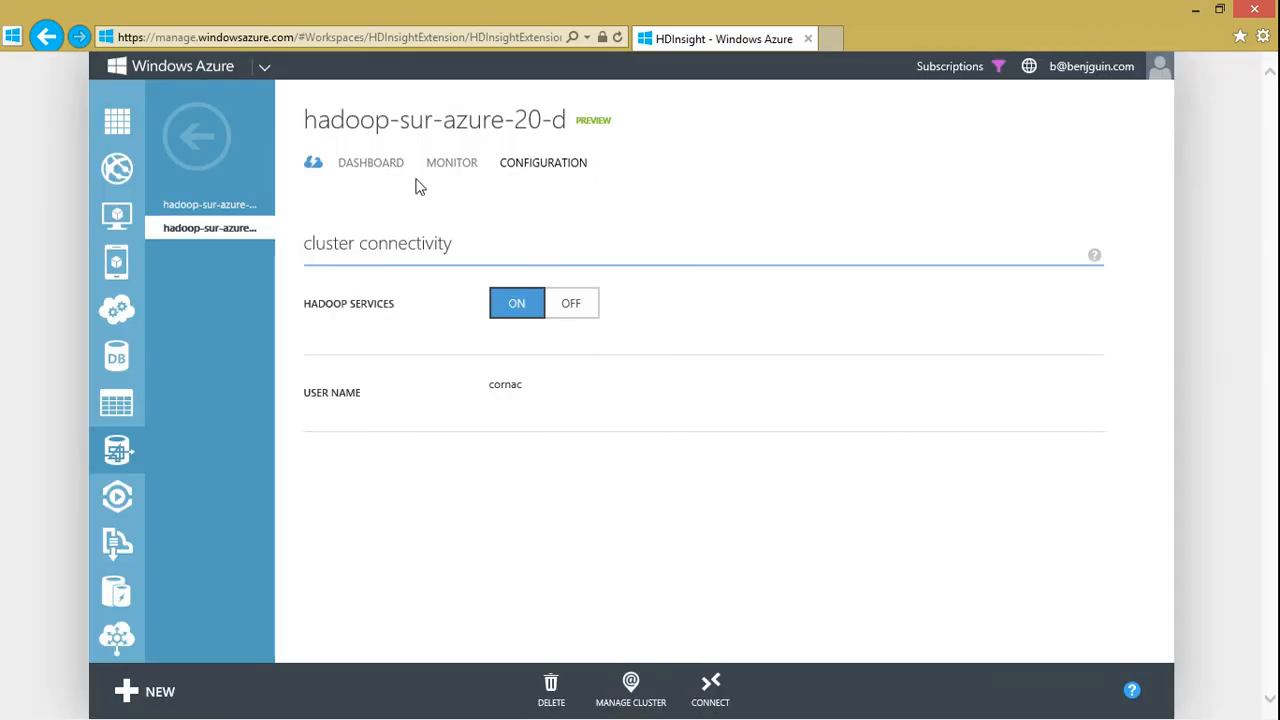
View the hadoop-sur-azure-20-d dashboard, return to the HDInsight cluster list and minimize the browser
{"action": "left_click", "coordinate": [391, 170]}
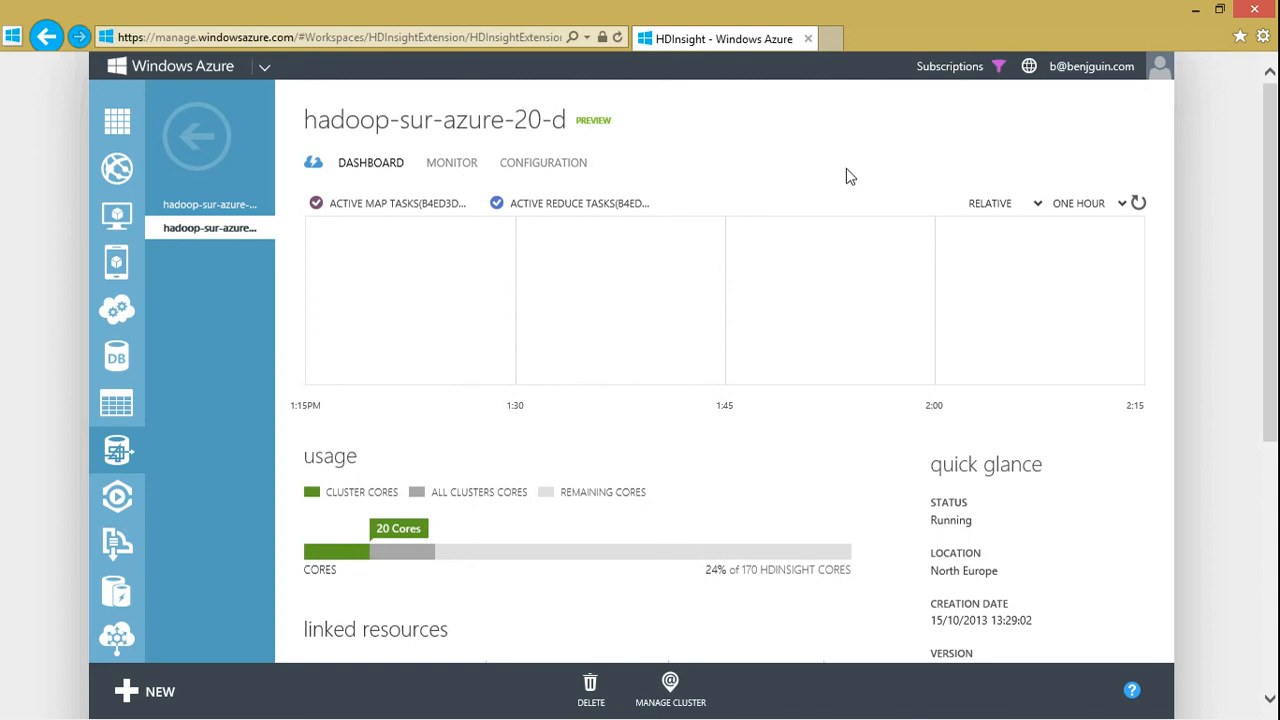
{"action": "left_click", "coordinate": [197, 136]}
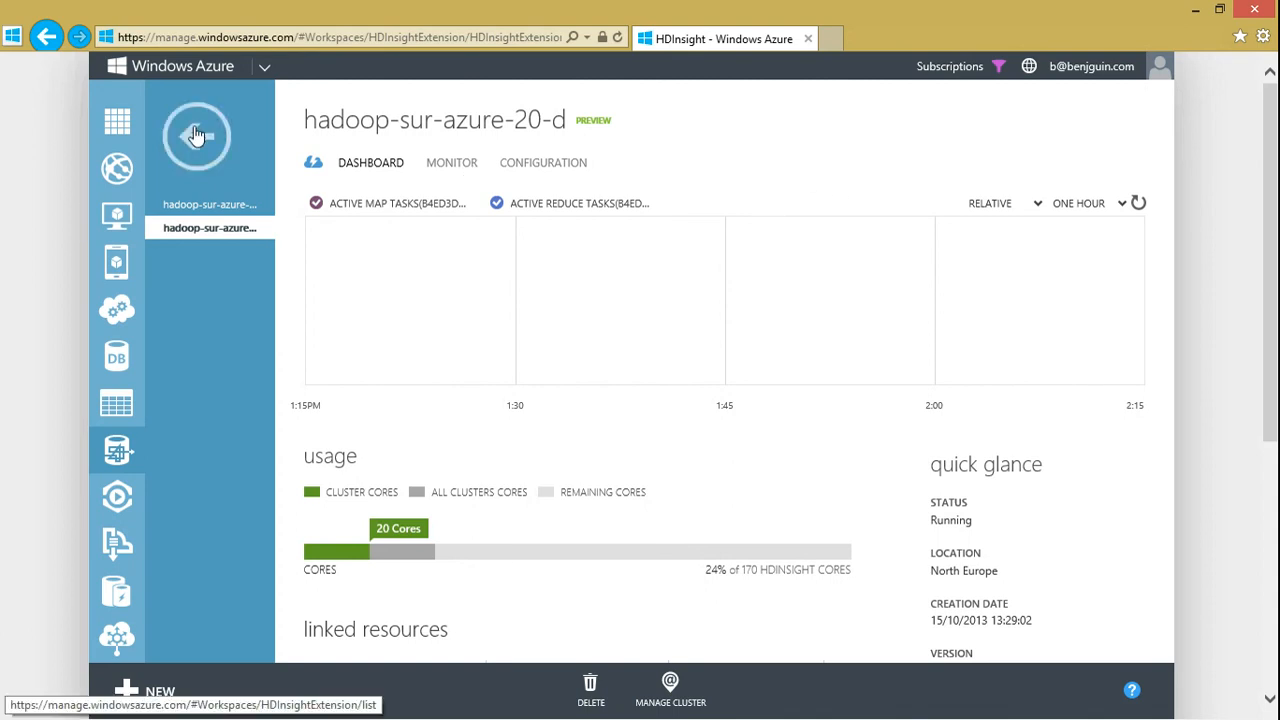
{"action": "left_click", "coordinate": [1192, 12]}
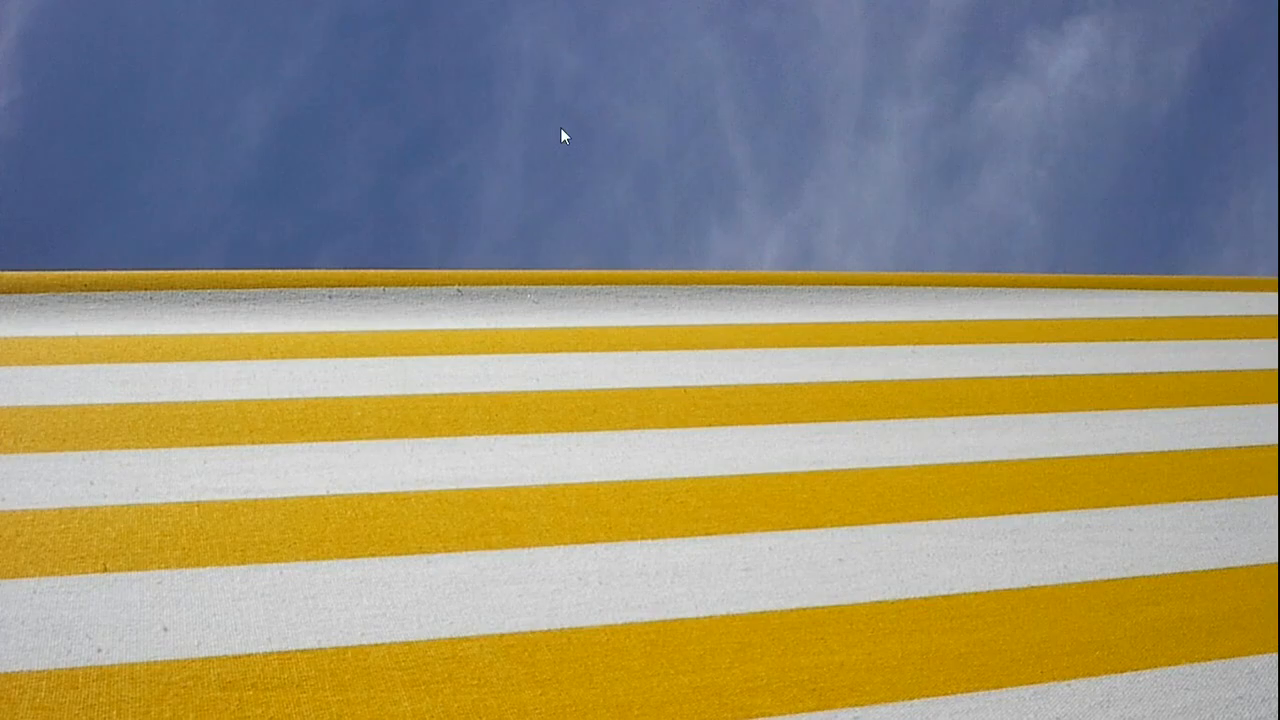